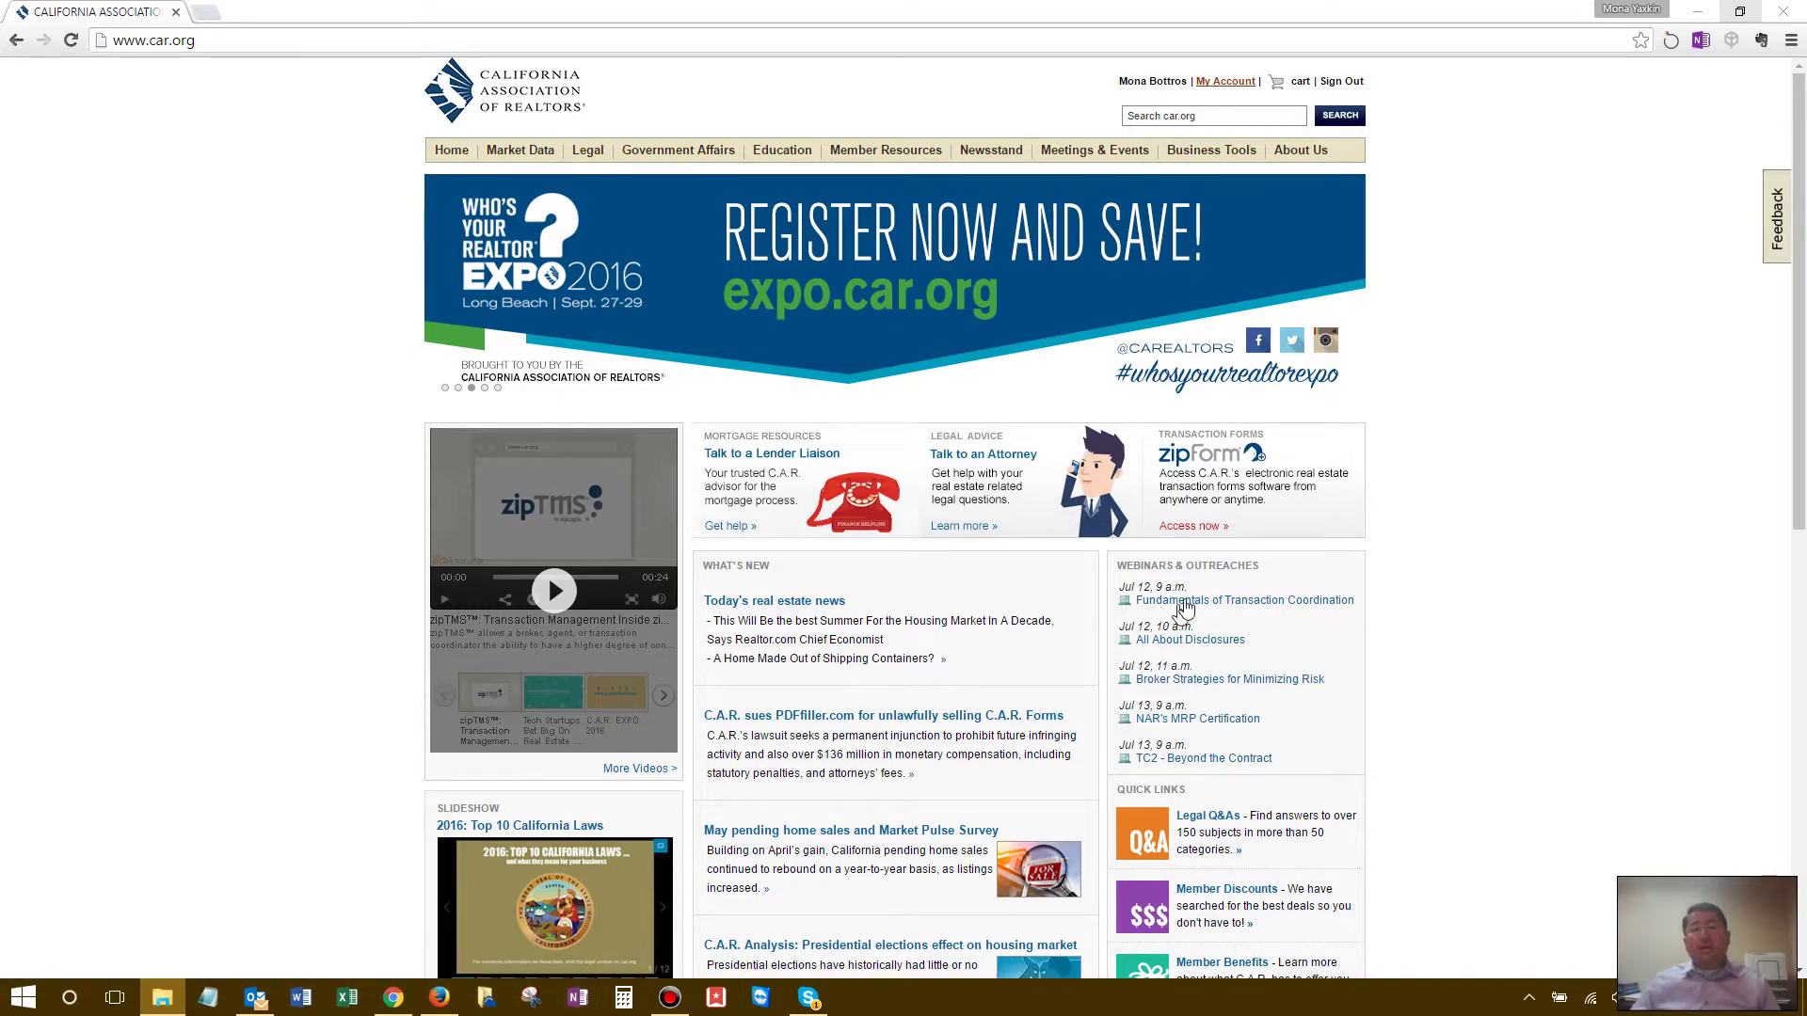
# Step: Launch zipForm Plus from the car.org Transaction Forms 'Access now' link
pyautogui.click(1233, 492)
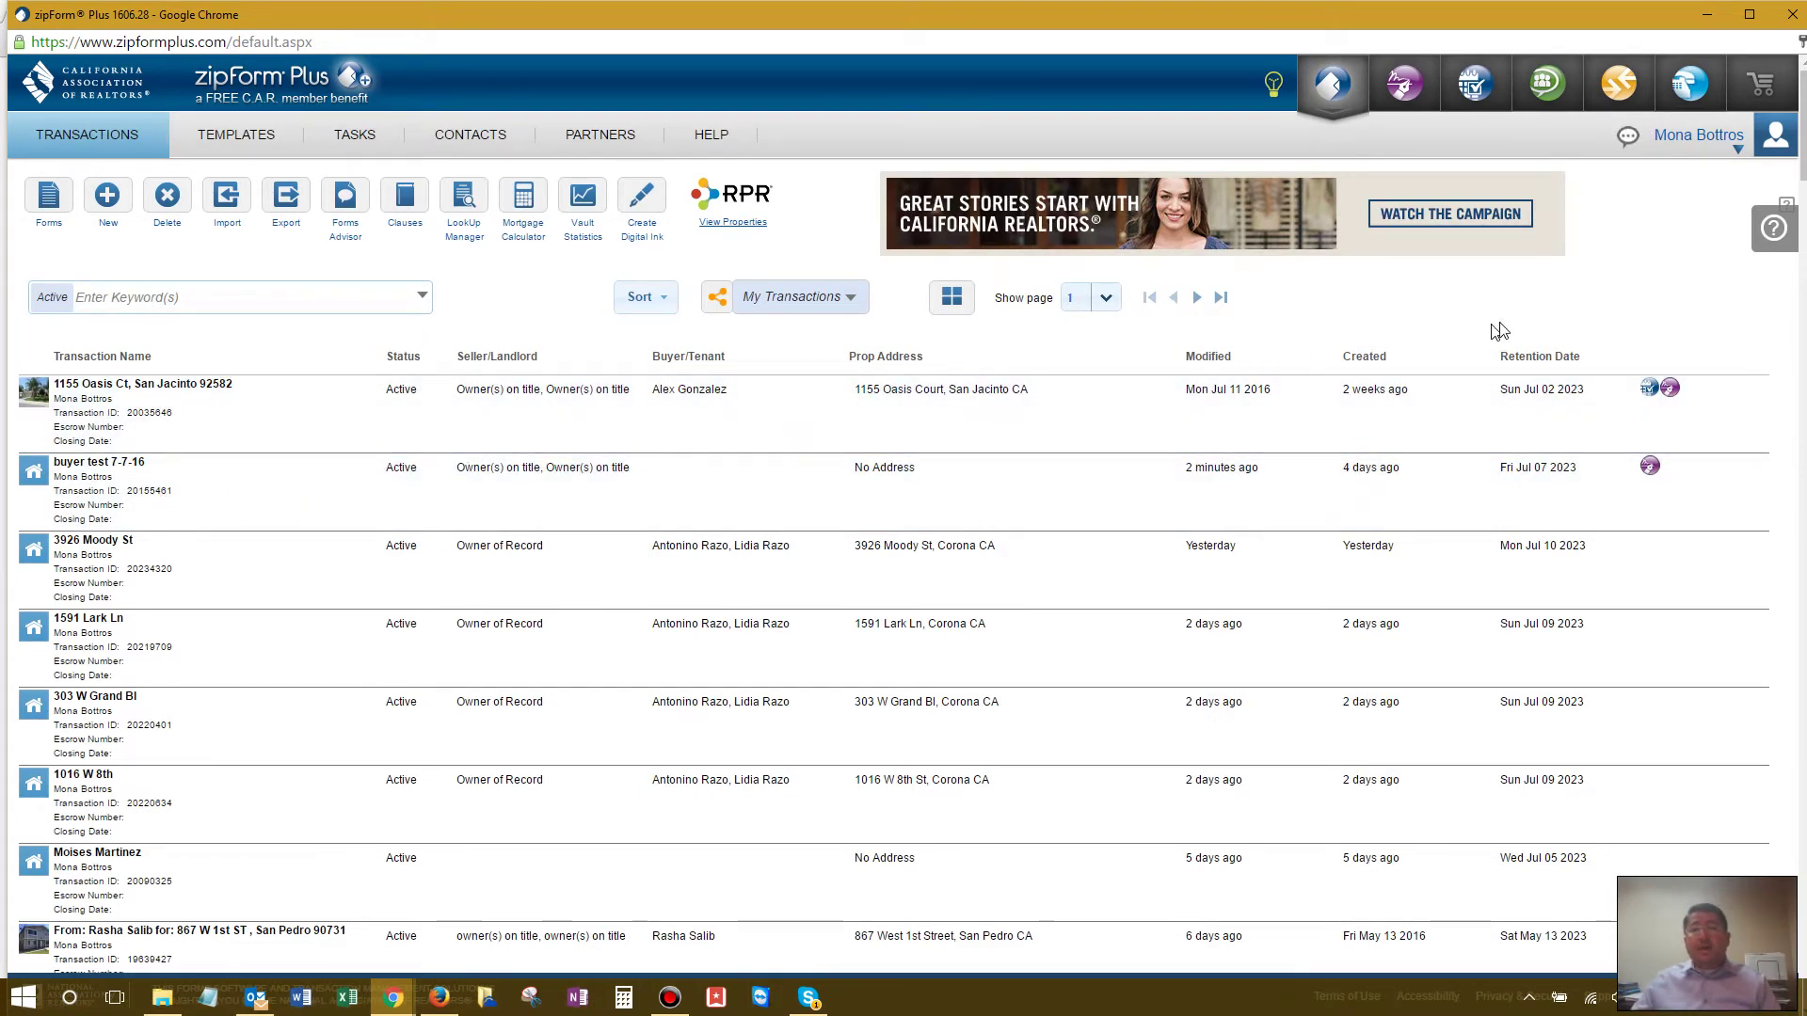
pyautogui.click(1738, 152)
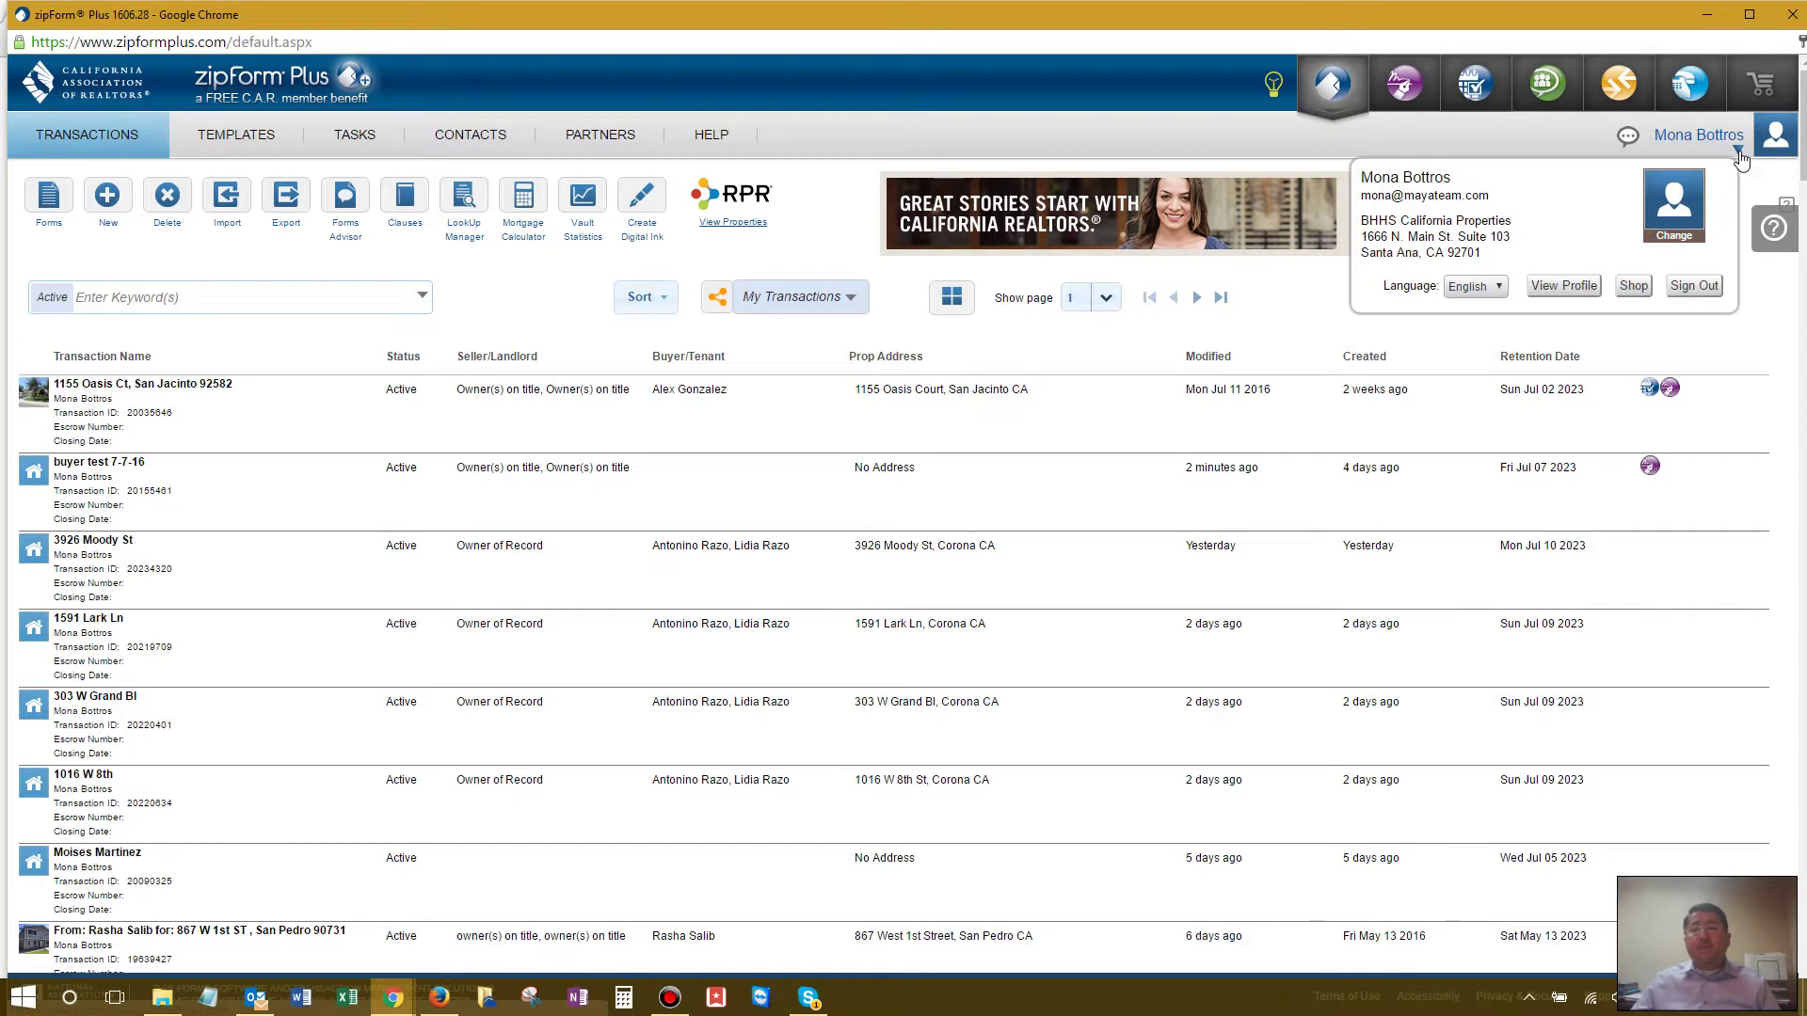
pyautogui.click(1560, 287)
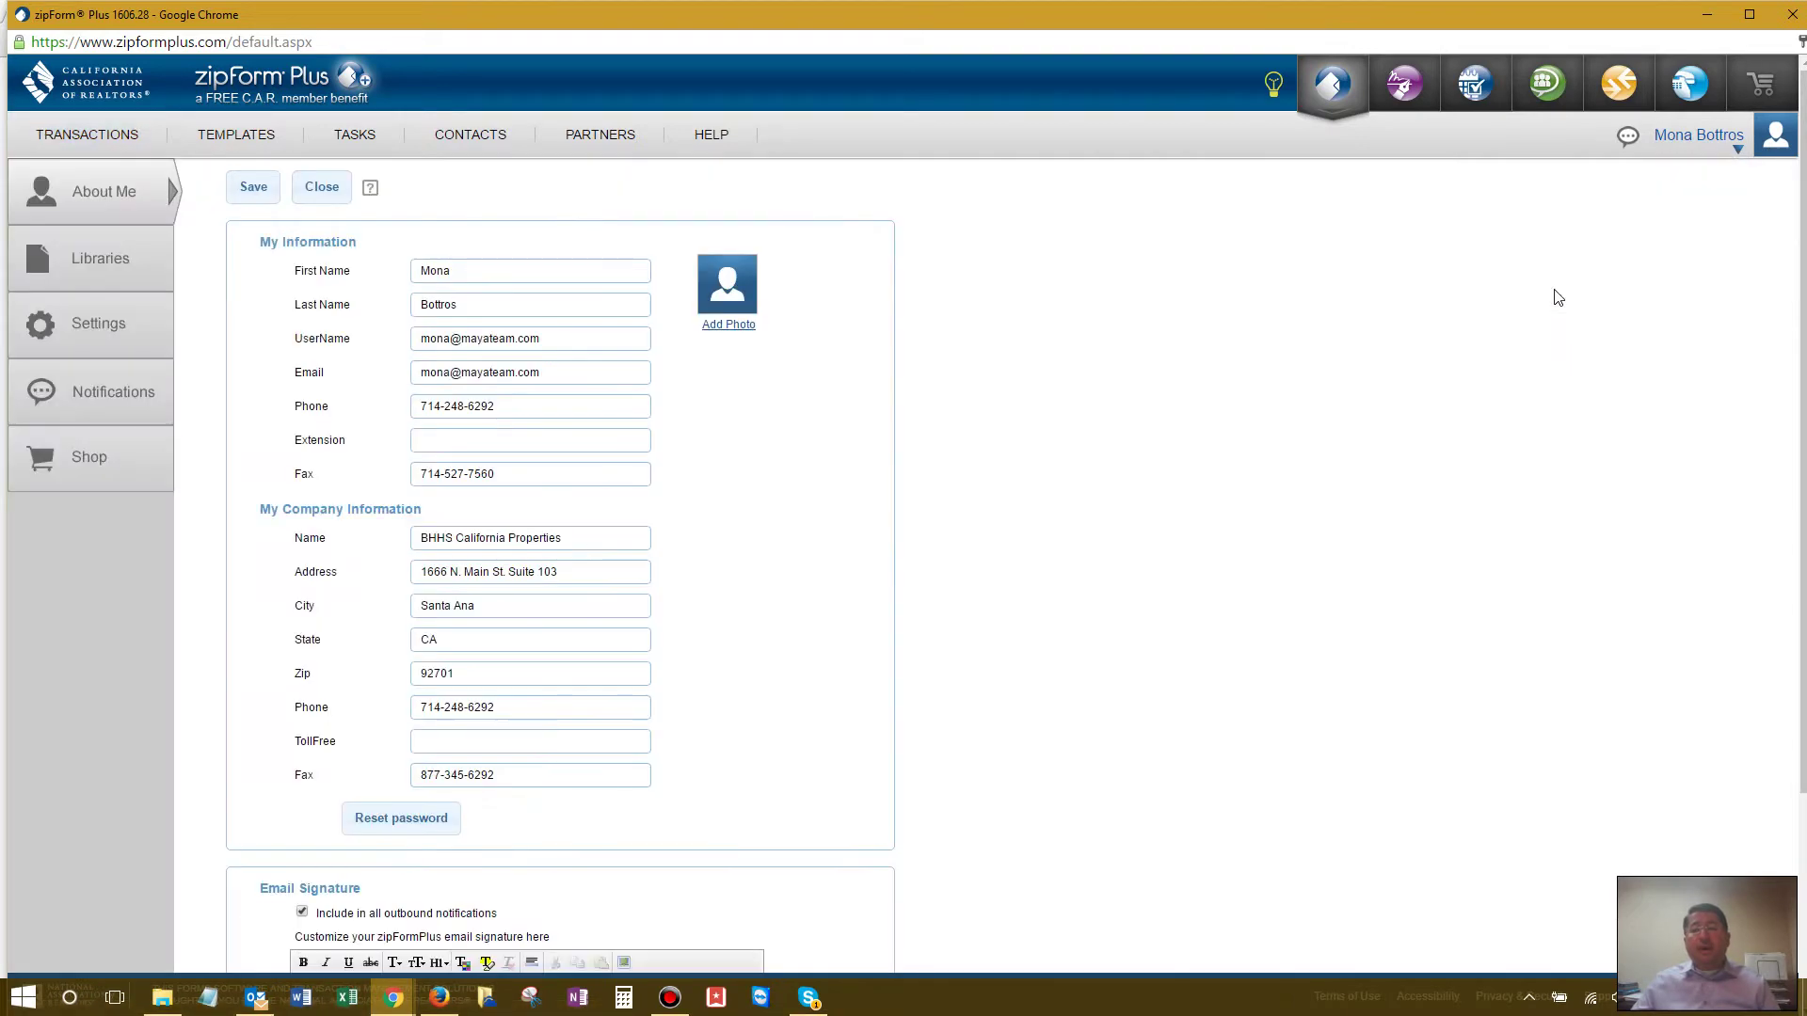
pyautogui.click(103, 326)
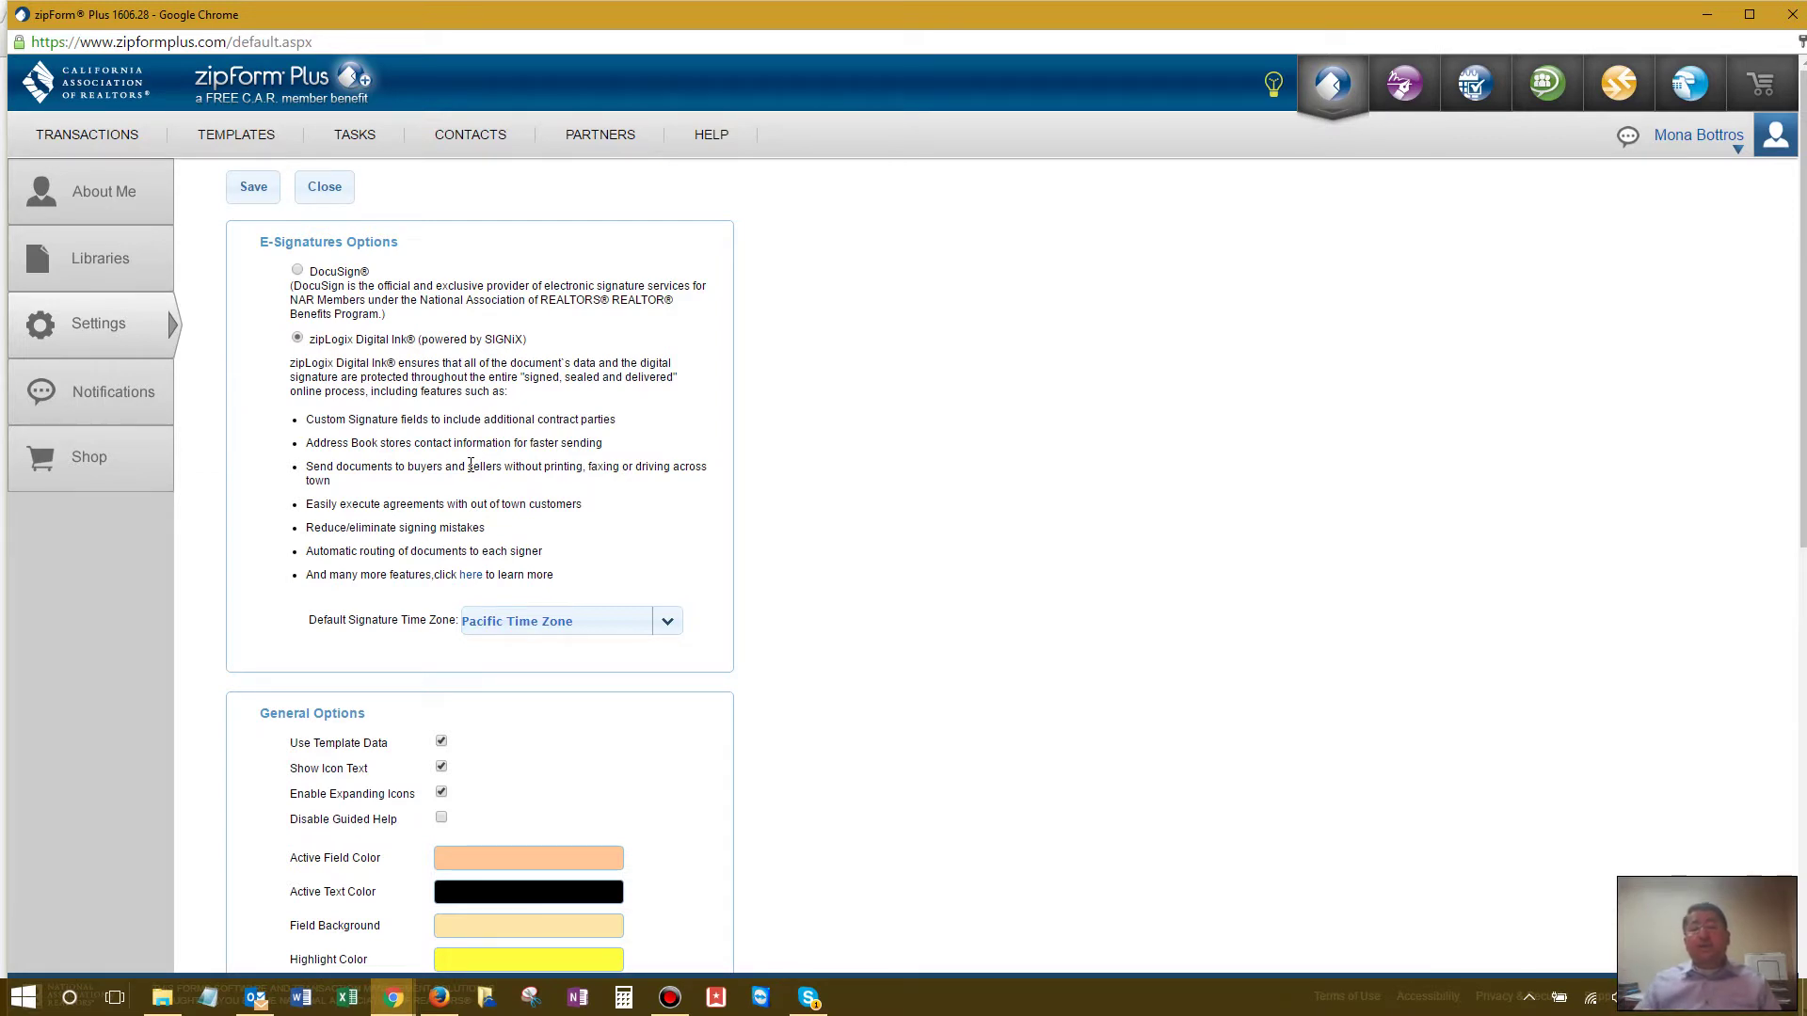
pyautogui.click(92, 141)
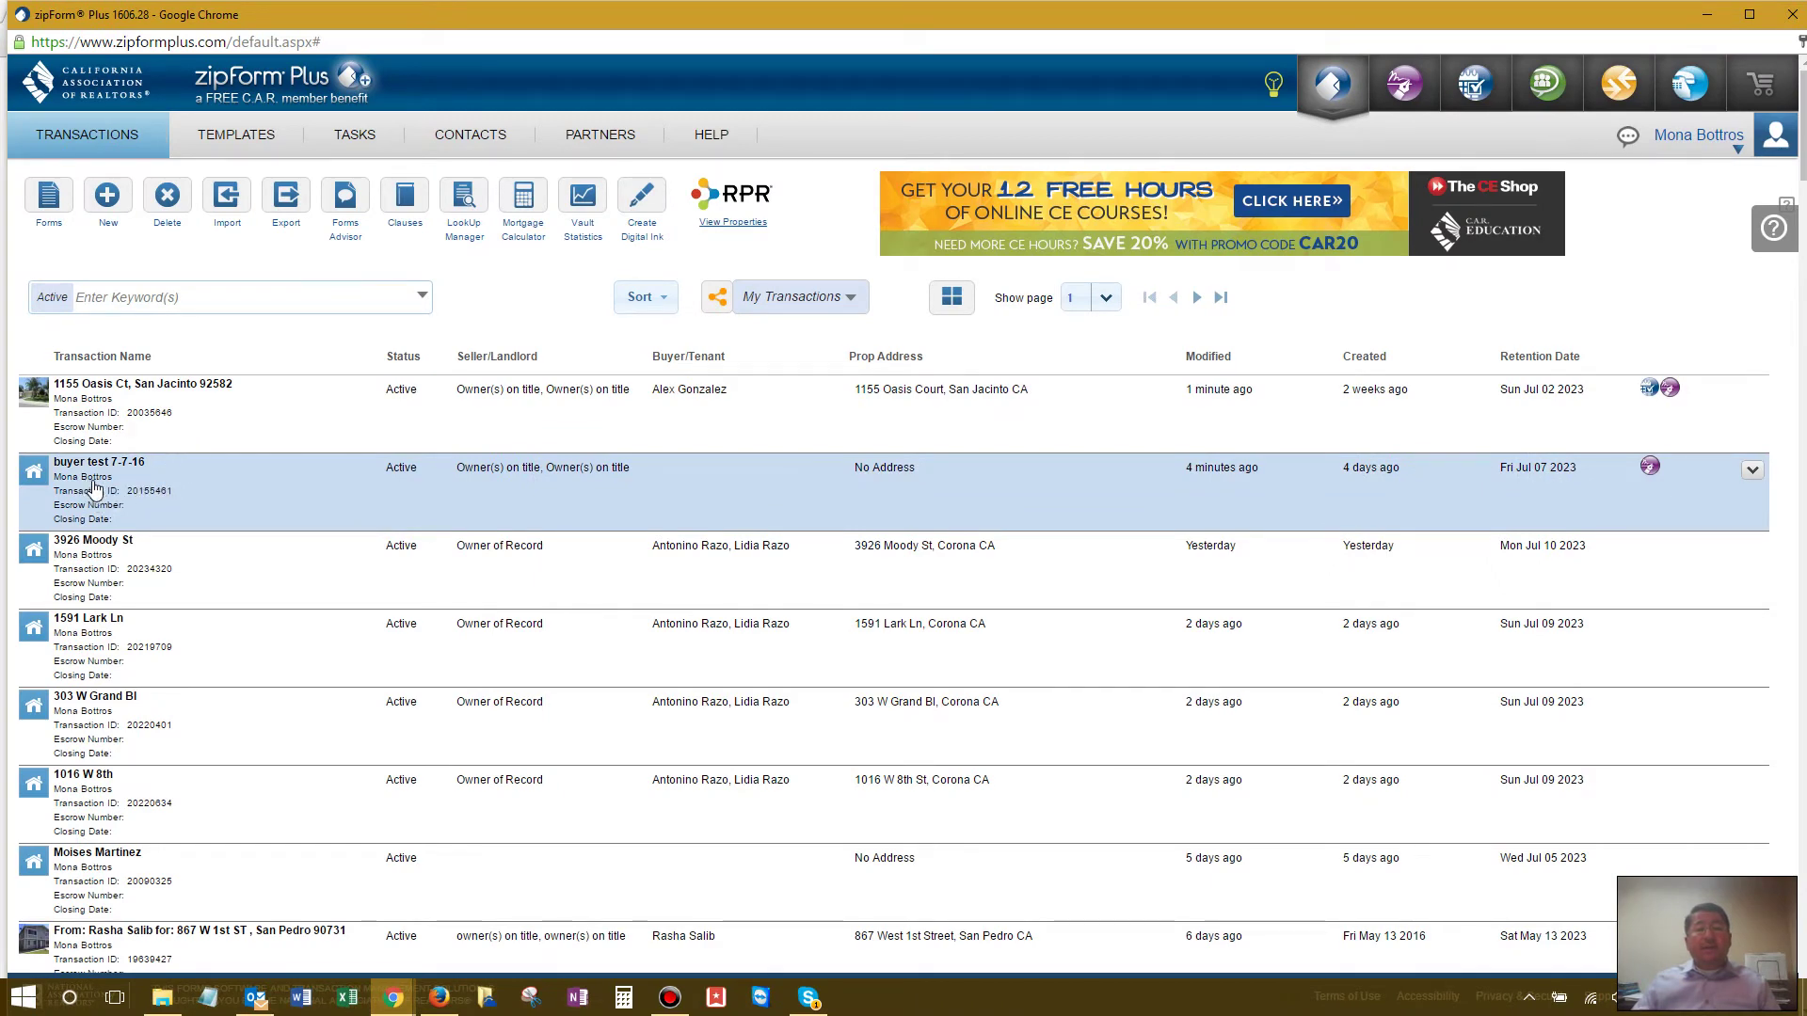
# Step: Open the buyer test 7-7-16 transaction from the transactions list
pyautogui.click(94, 484)
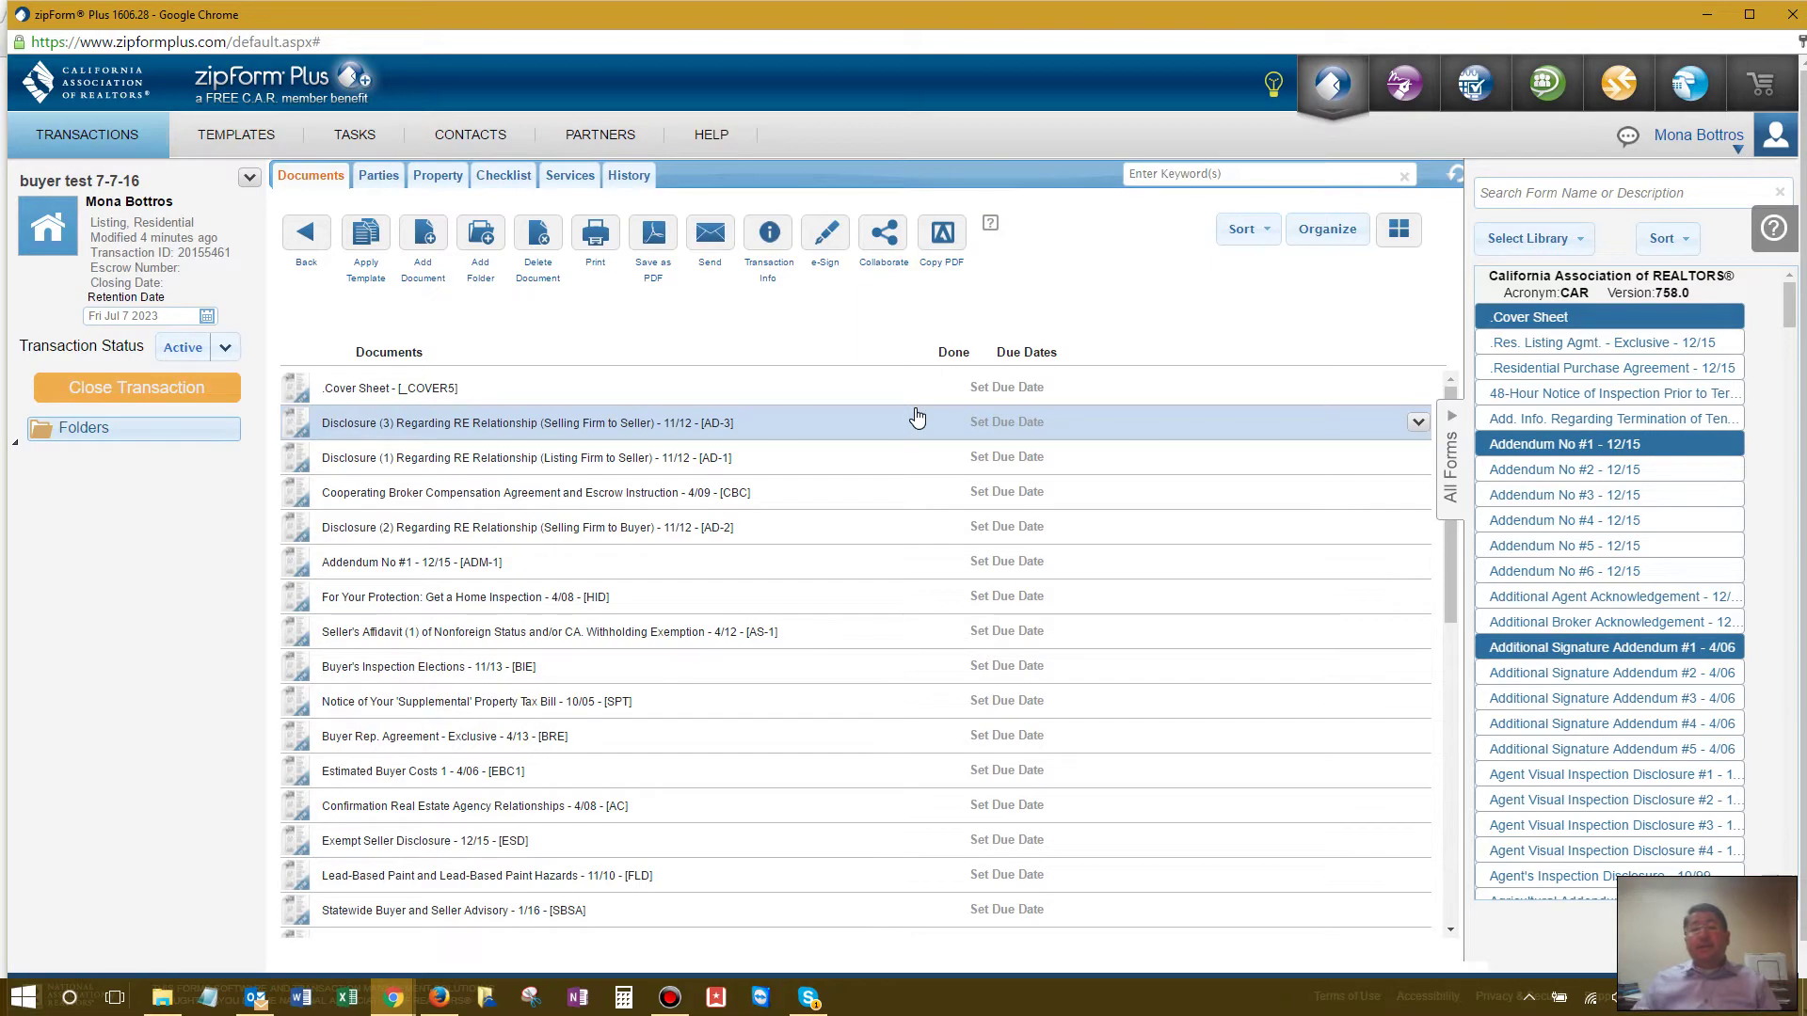
# Step: On the Cover Sheet, enter Buyer One's and Buyer Two's names and e-mail addresses
pyautogui.doubleClick(425, 388)
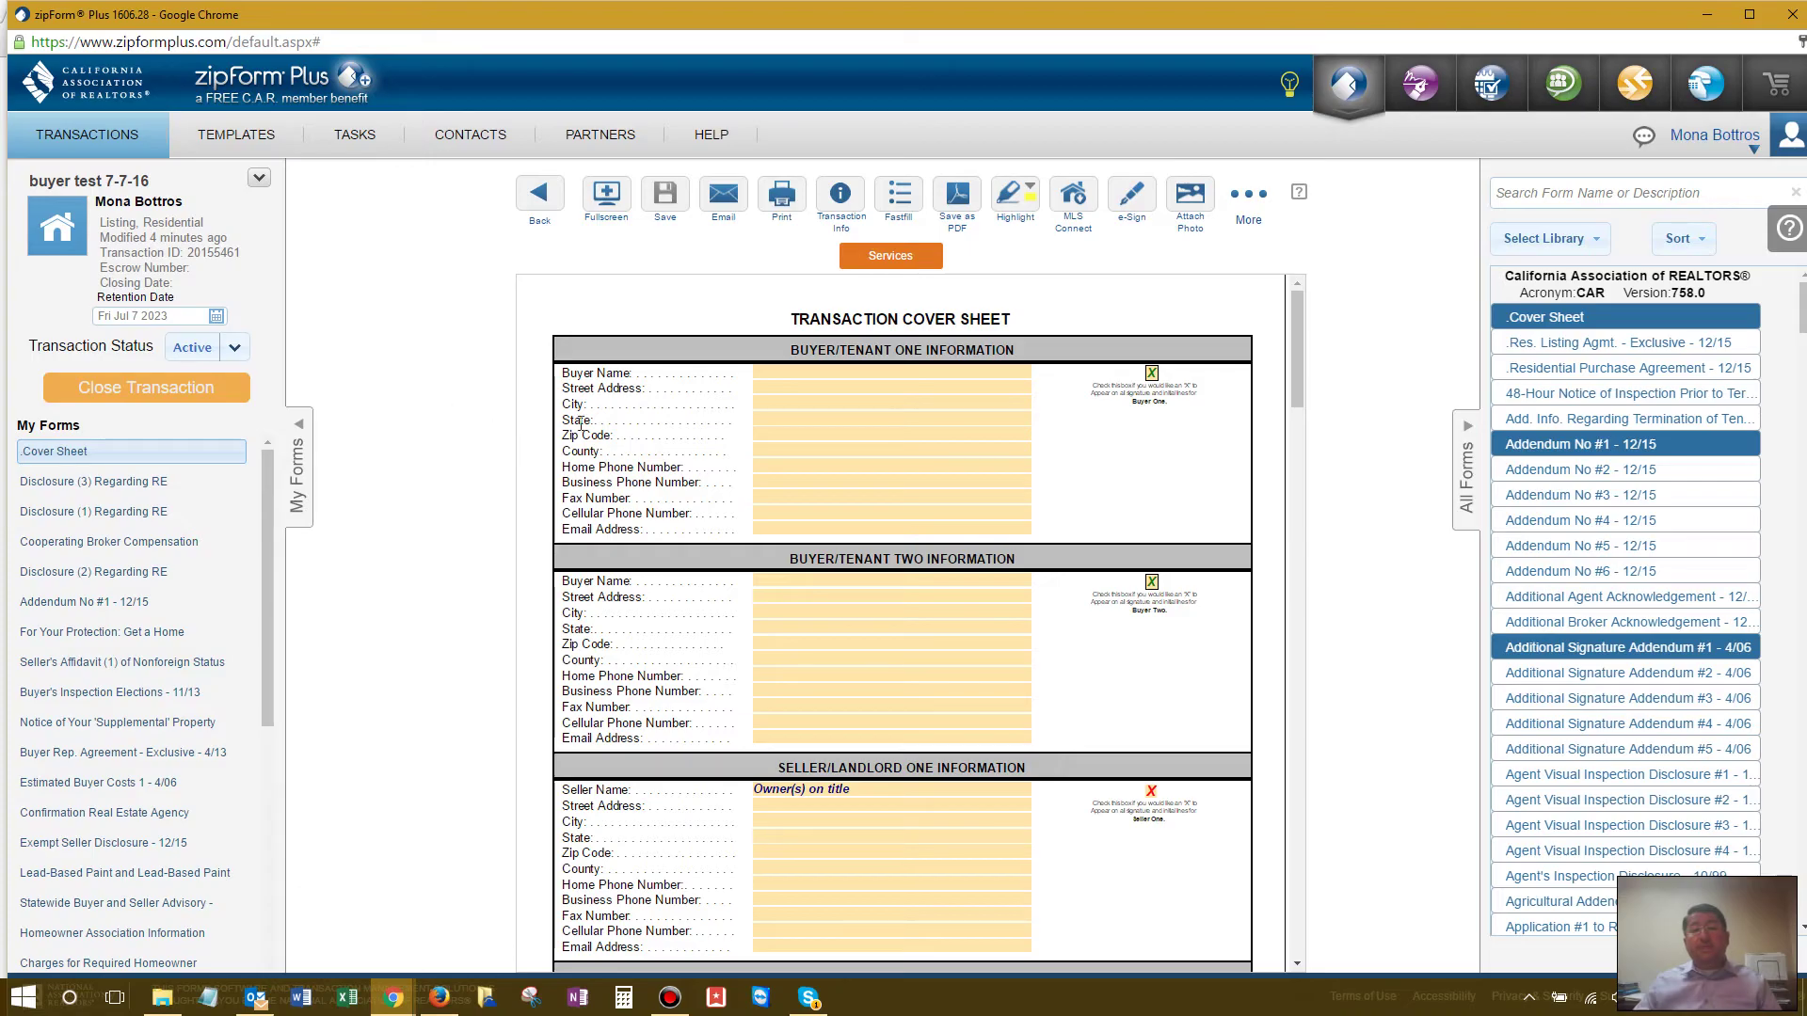
pyautogui.click(782, 371)
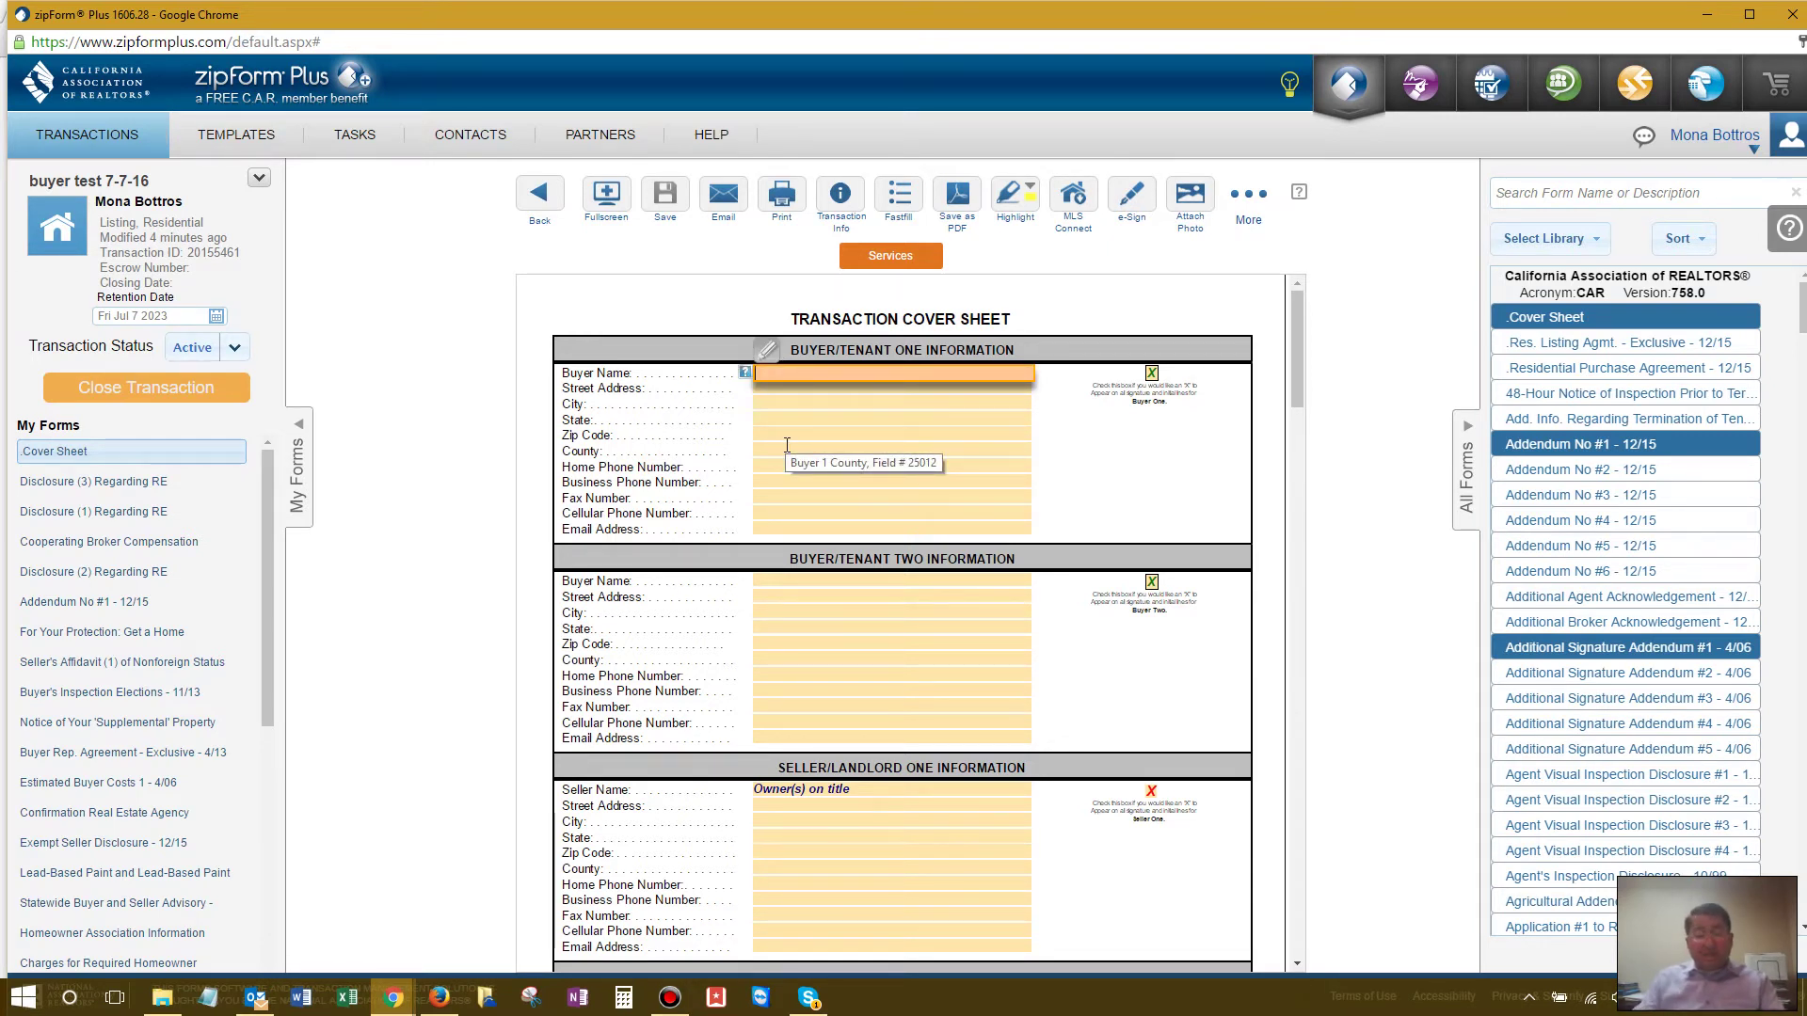
pyautogui.write('John Doe')
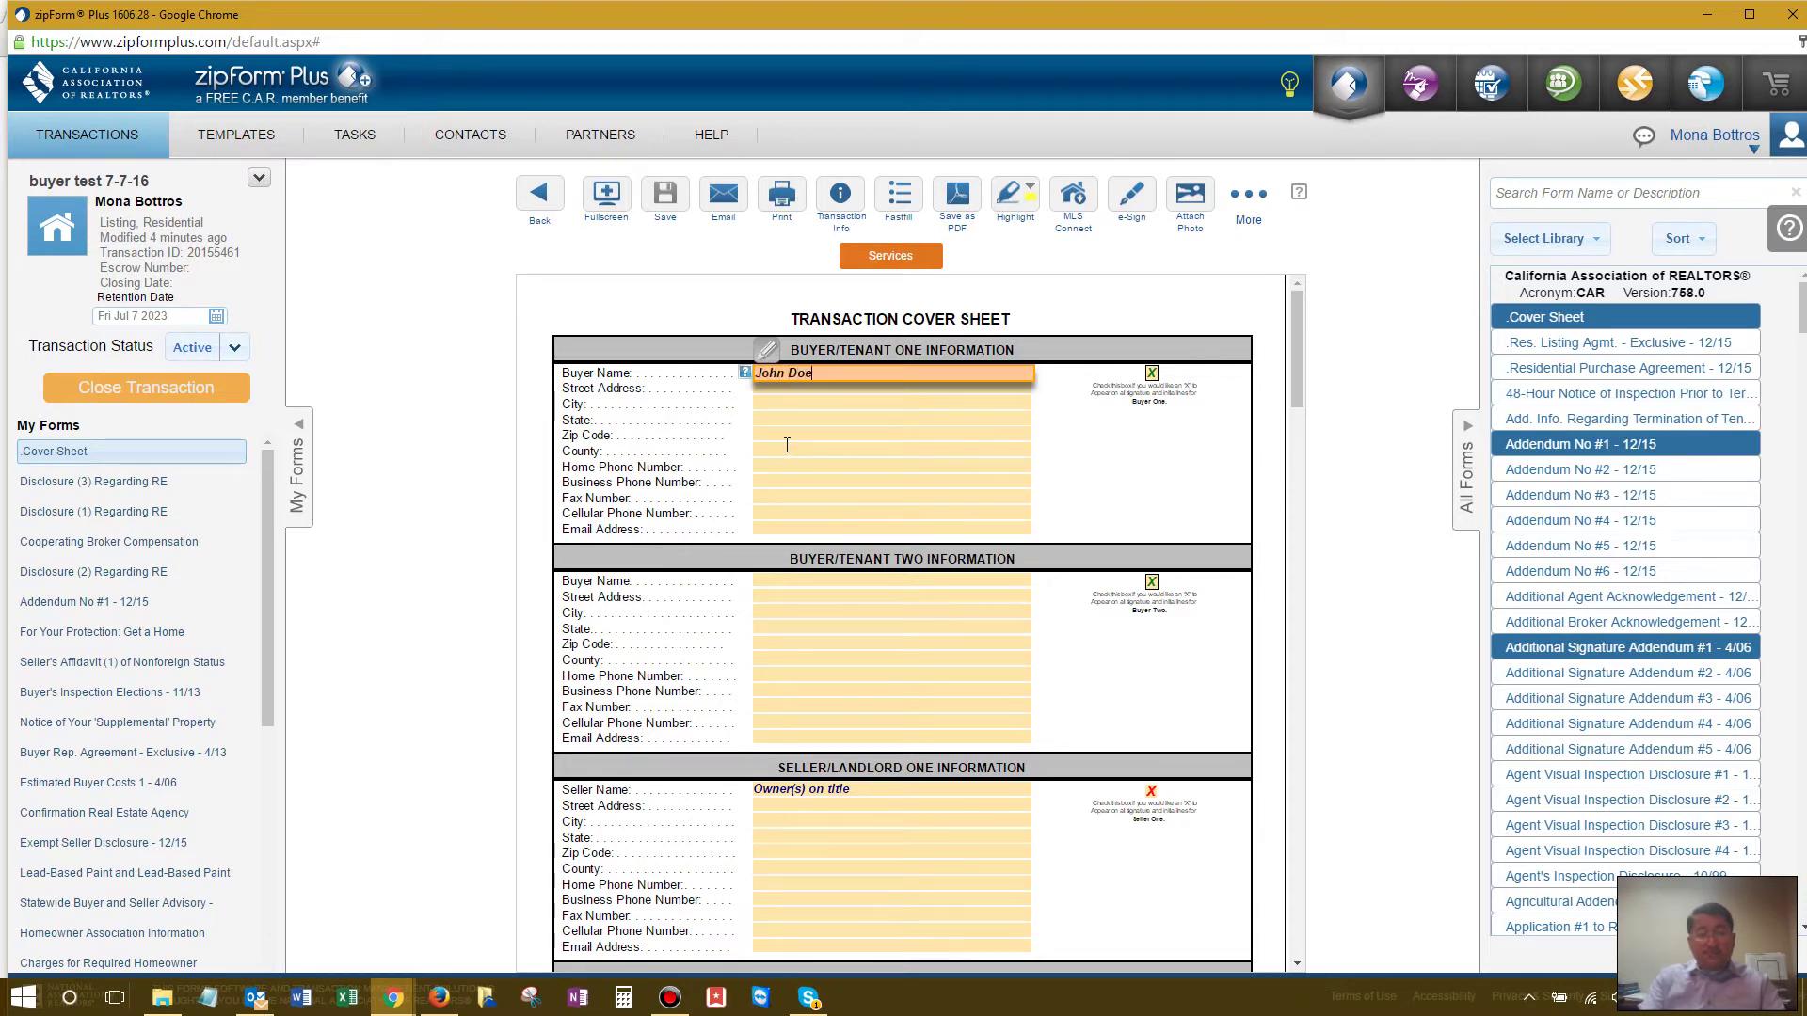
pyautogui.press('Tab')
pyautogui.press('Tab')
pyautogui.press('Tab')
pyautogui.press('Tab')
pyautogui.press('Tab')
pyautogui.press('Tab')
pyautogui.press('Tab')
pyautogui.press('Tab')
pyautogui.press('Tab')
pyautogui.press('Tab')
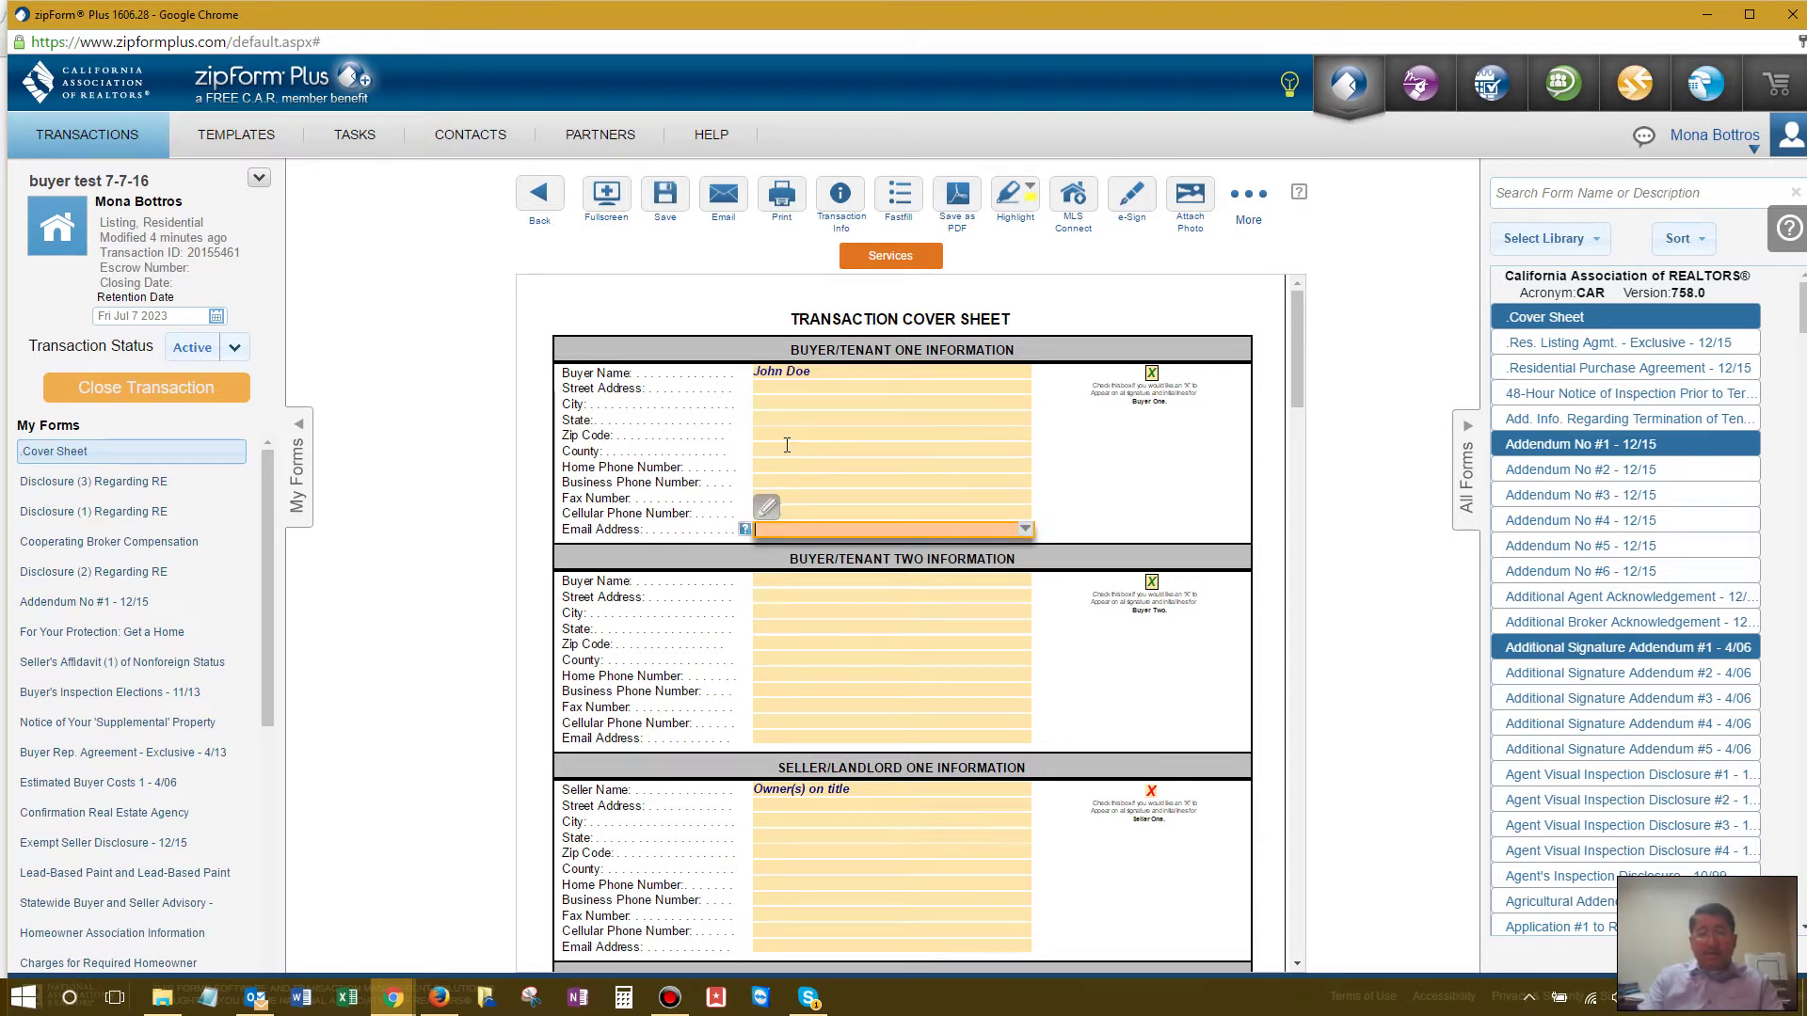
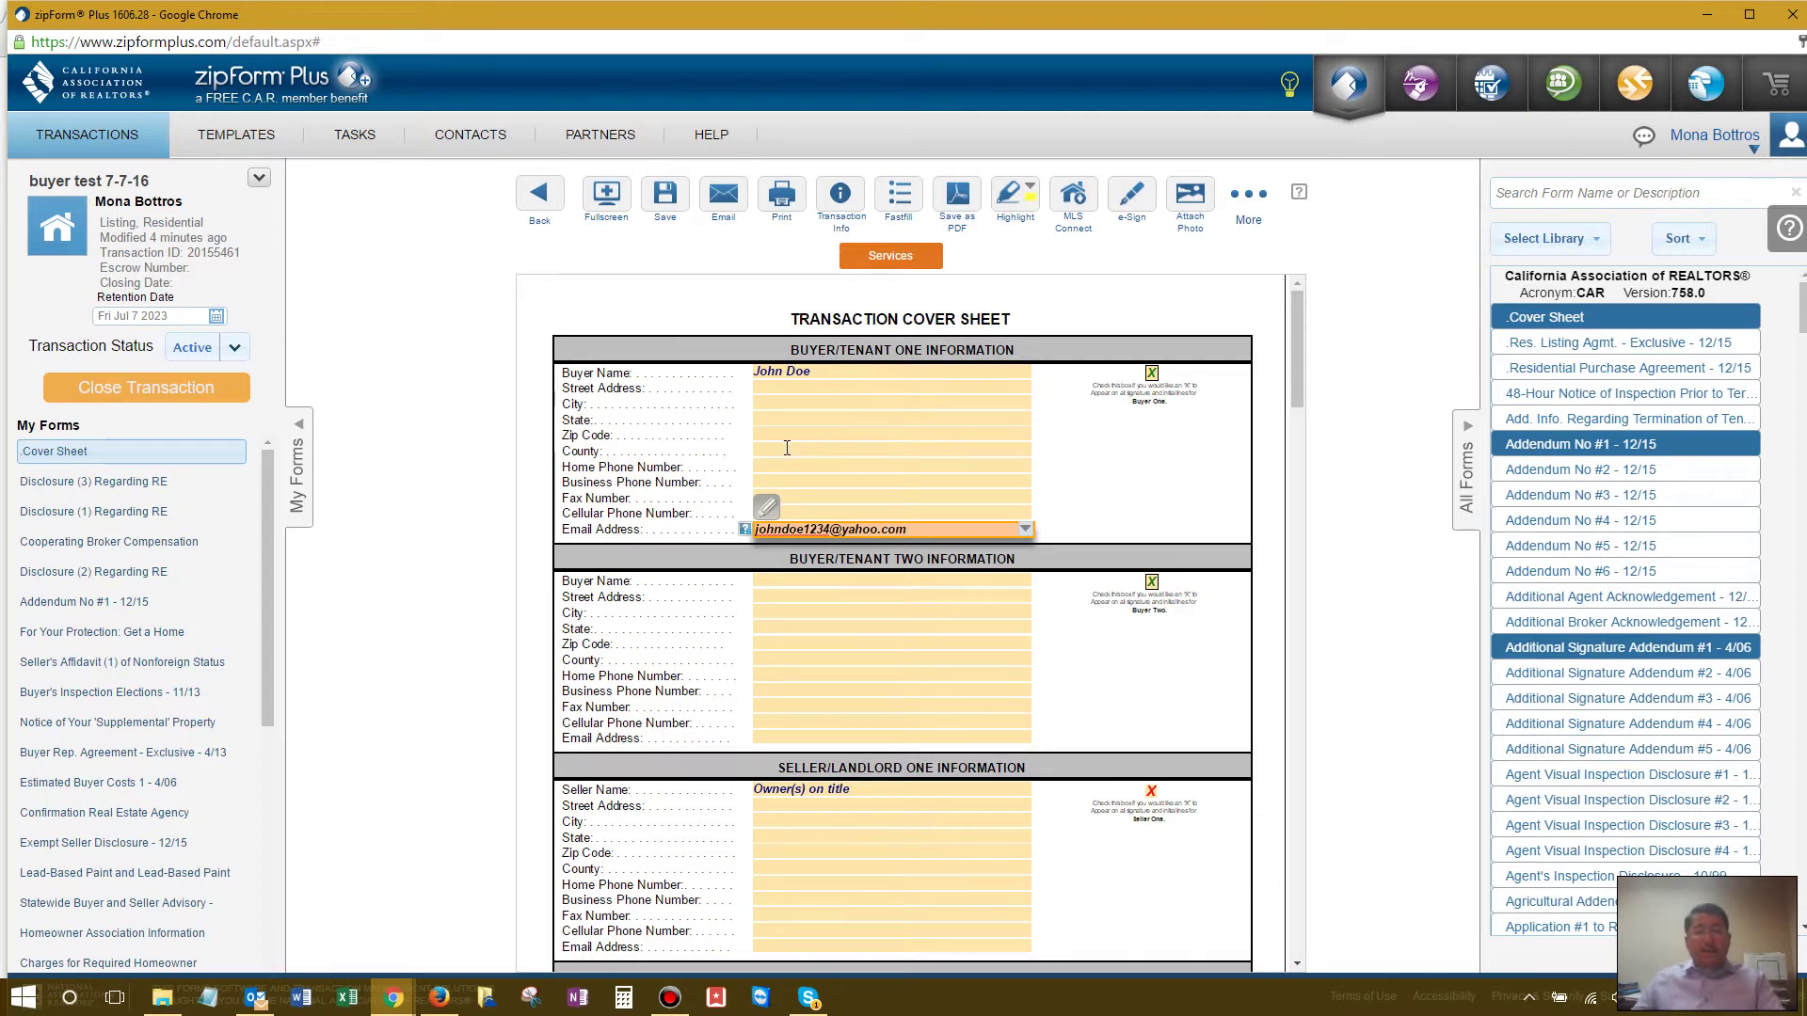
pyautogui.click(779, 583)
pyautogui.write('MAr')
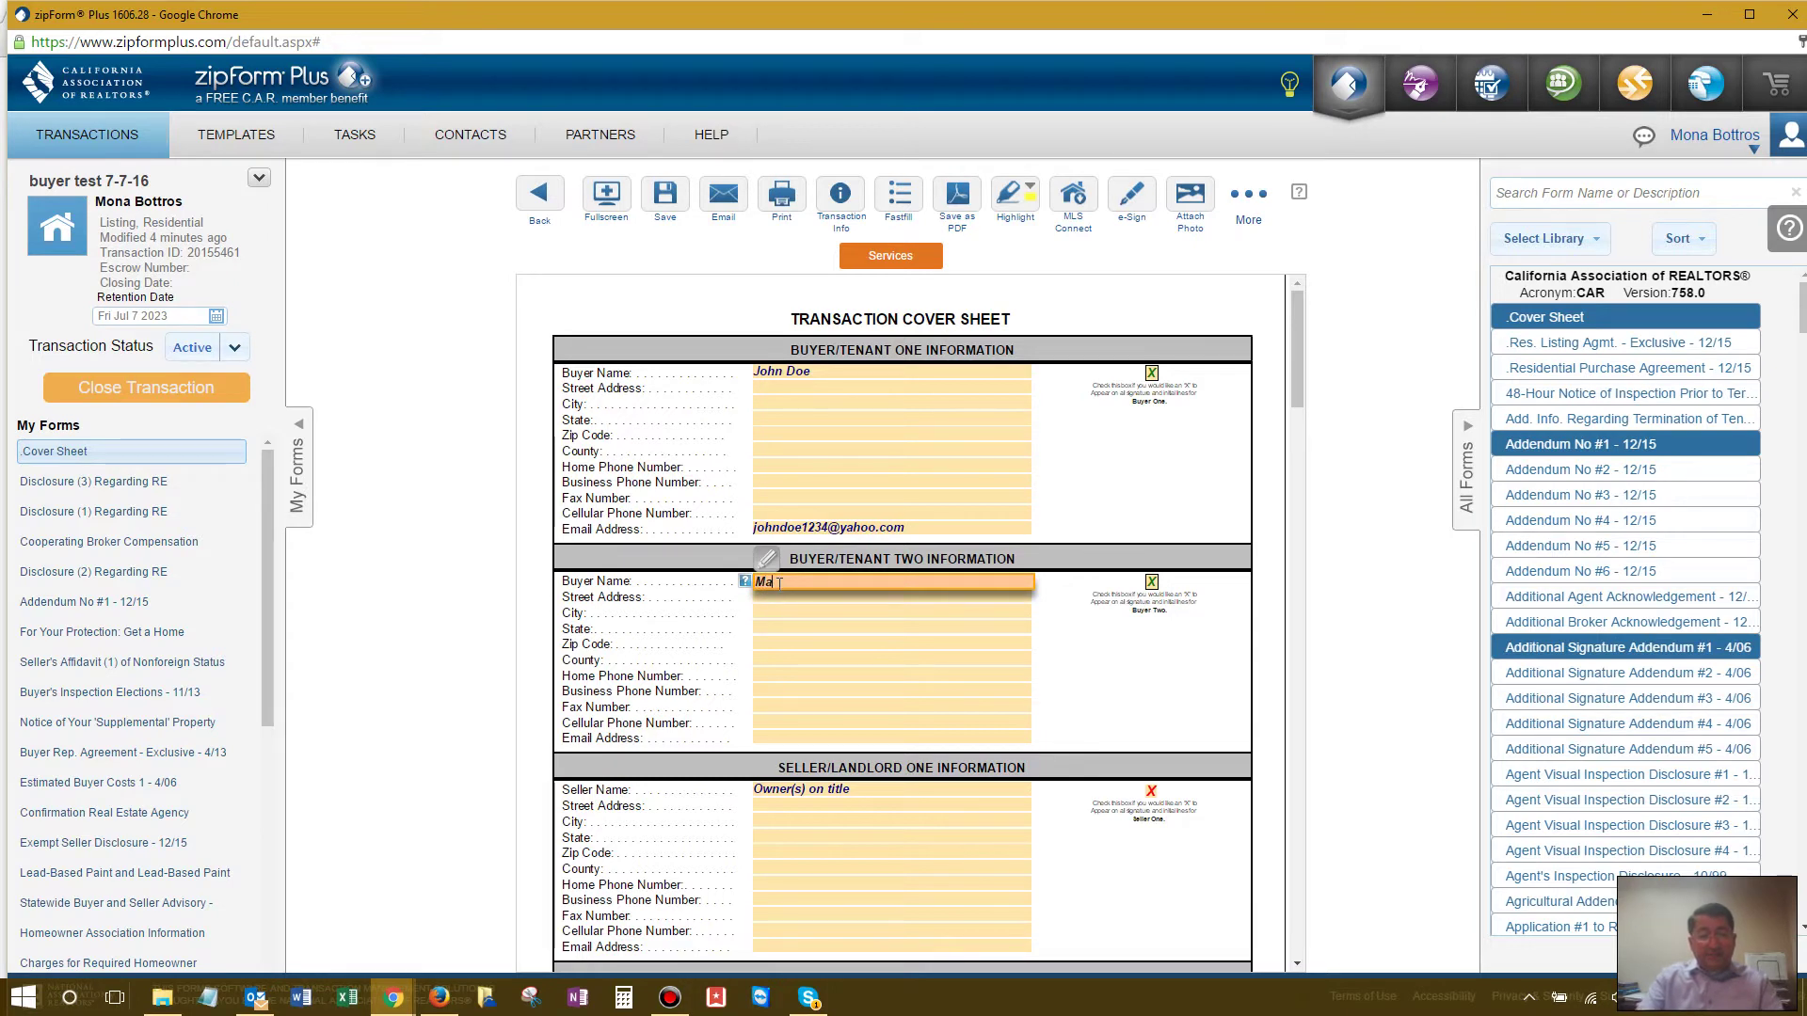
pyautogui.press('Tab')
pyautogui.press('Tab')
pyautogui.press('Tab')
pyautogui.press('Tab')
pyautogui.press('Tab')
pyautogui.press('Tab')
pyautogui.press('Tab')
pyautogui.press('Tab')
pyautogui.press('Tab')
pyautogui.press('Tab')
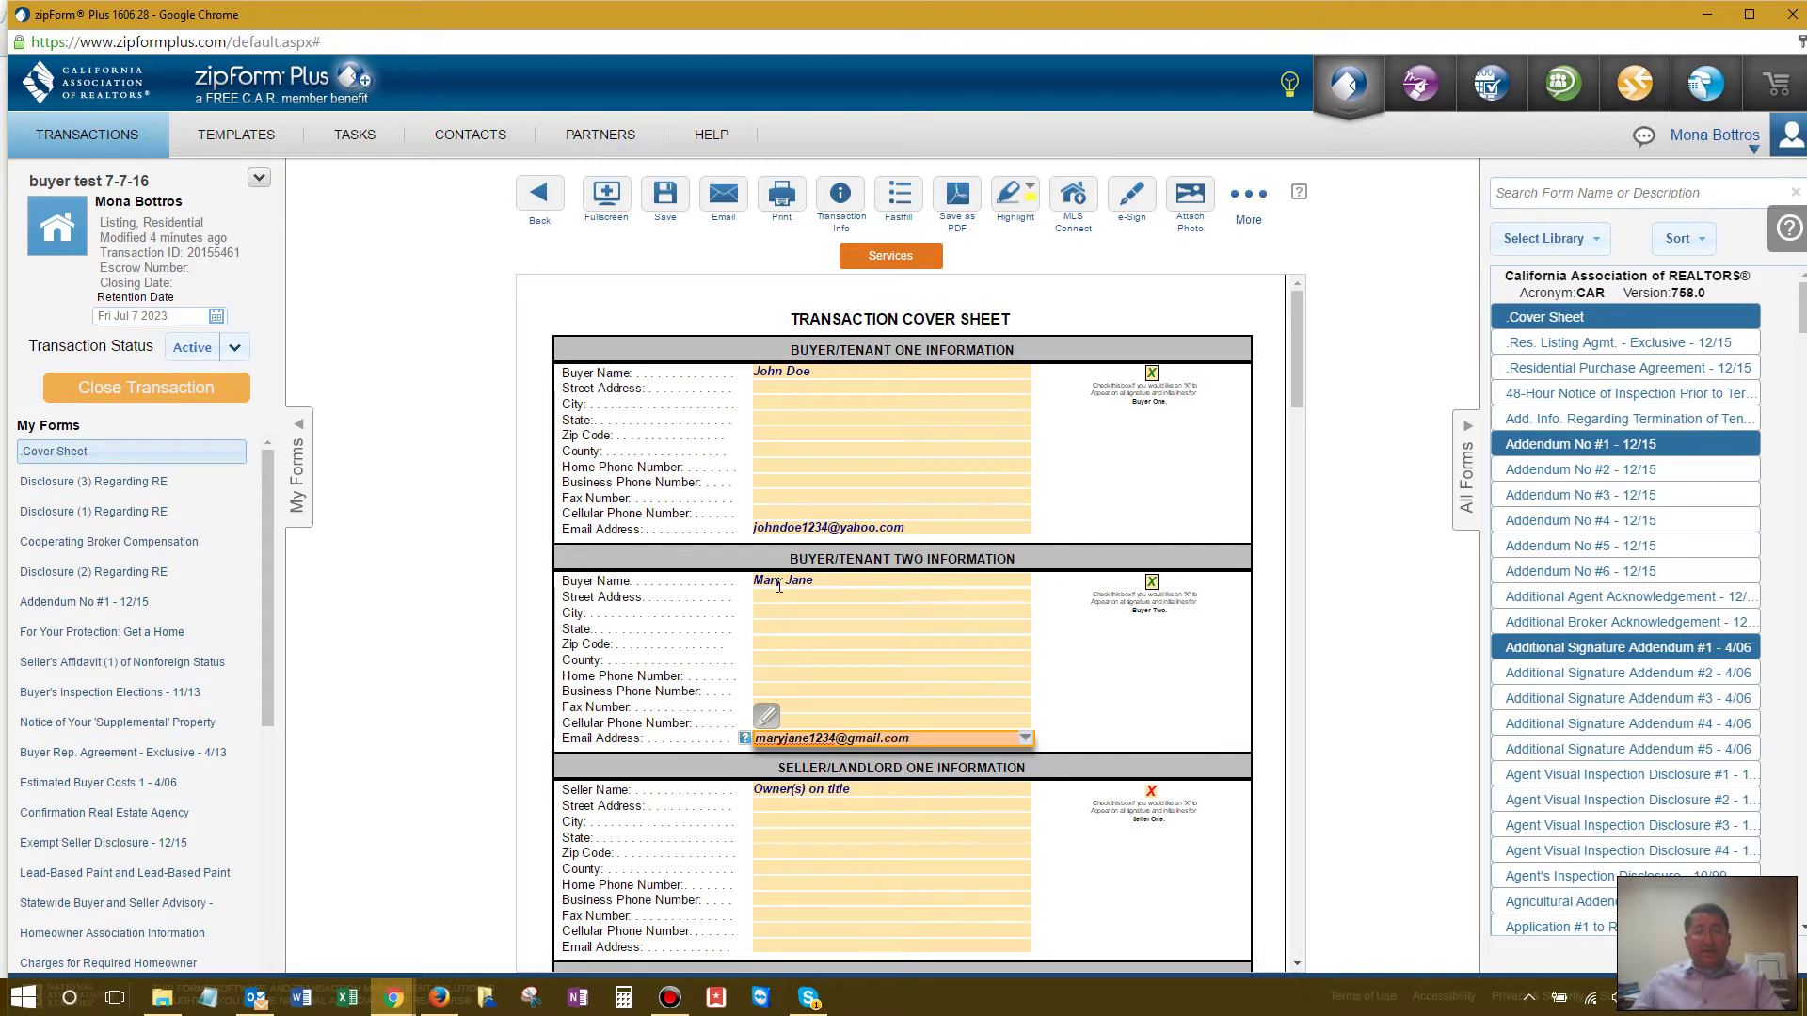
pyautogui.click(1049, 488)
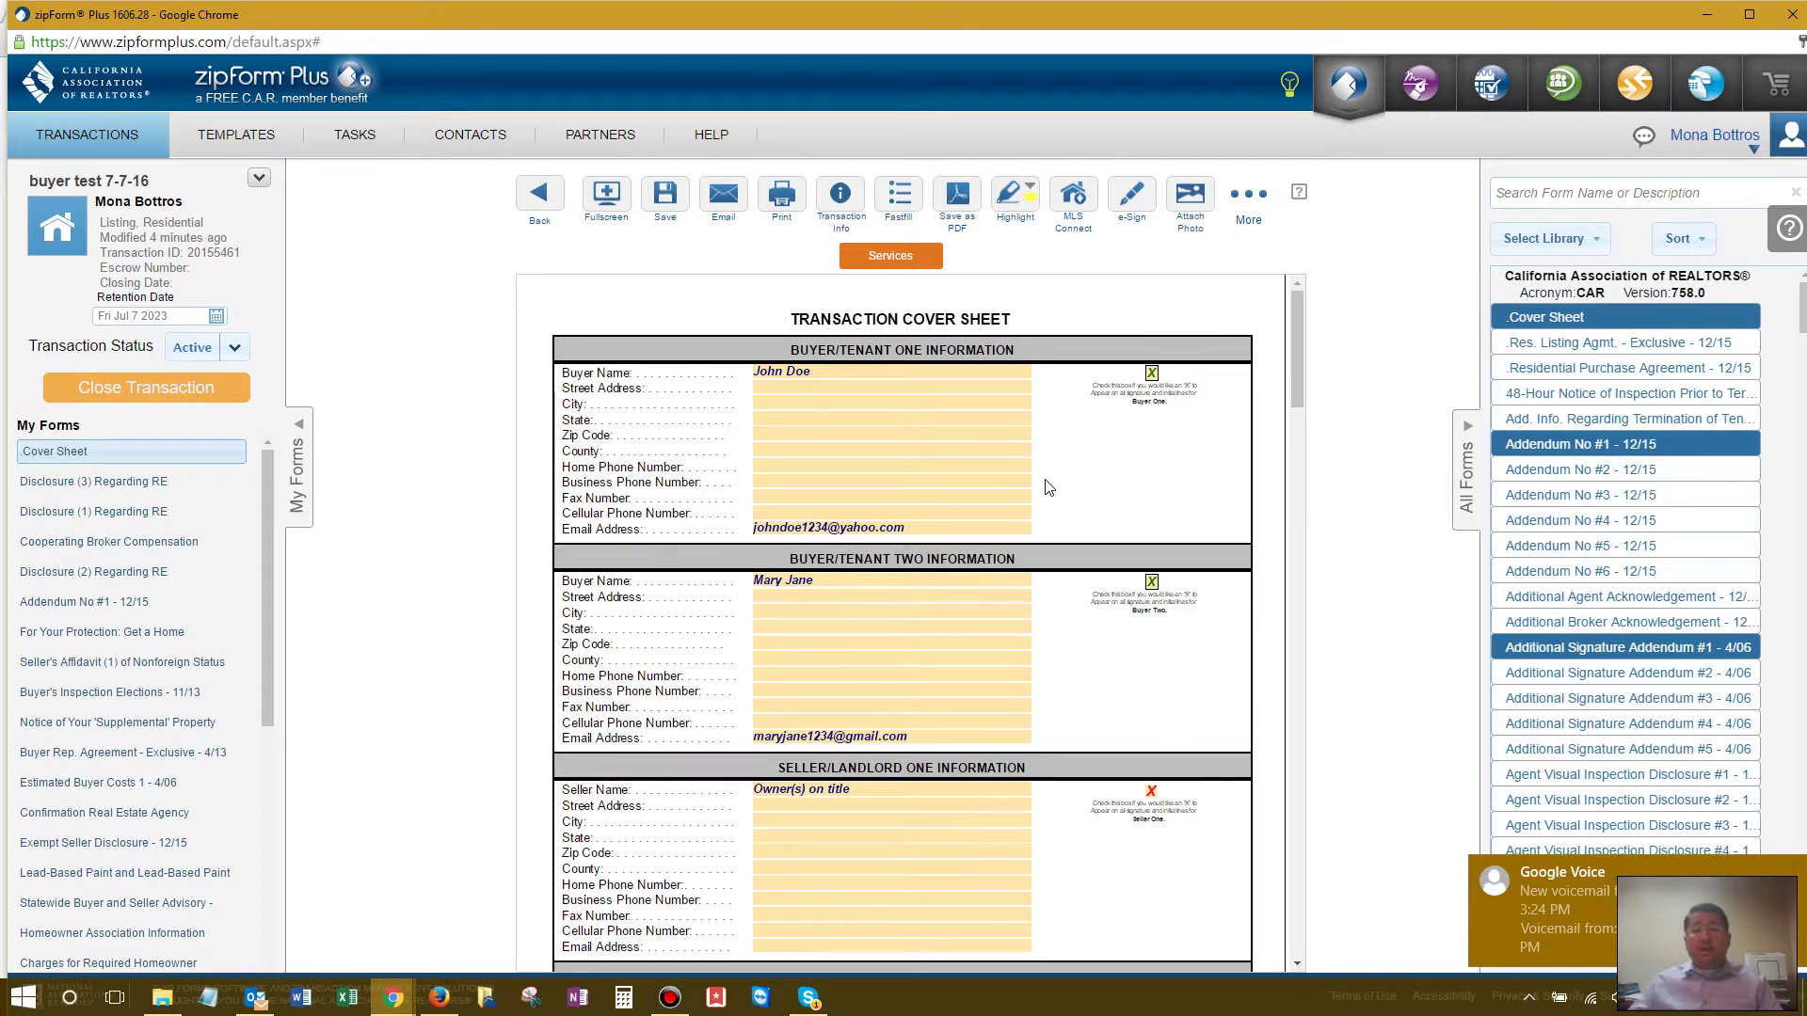
pyautogui.scroll(-3, 1073, 574)
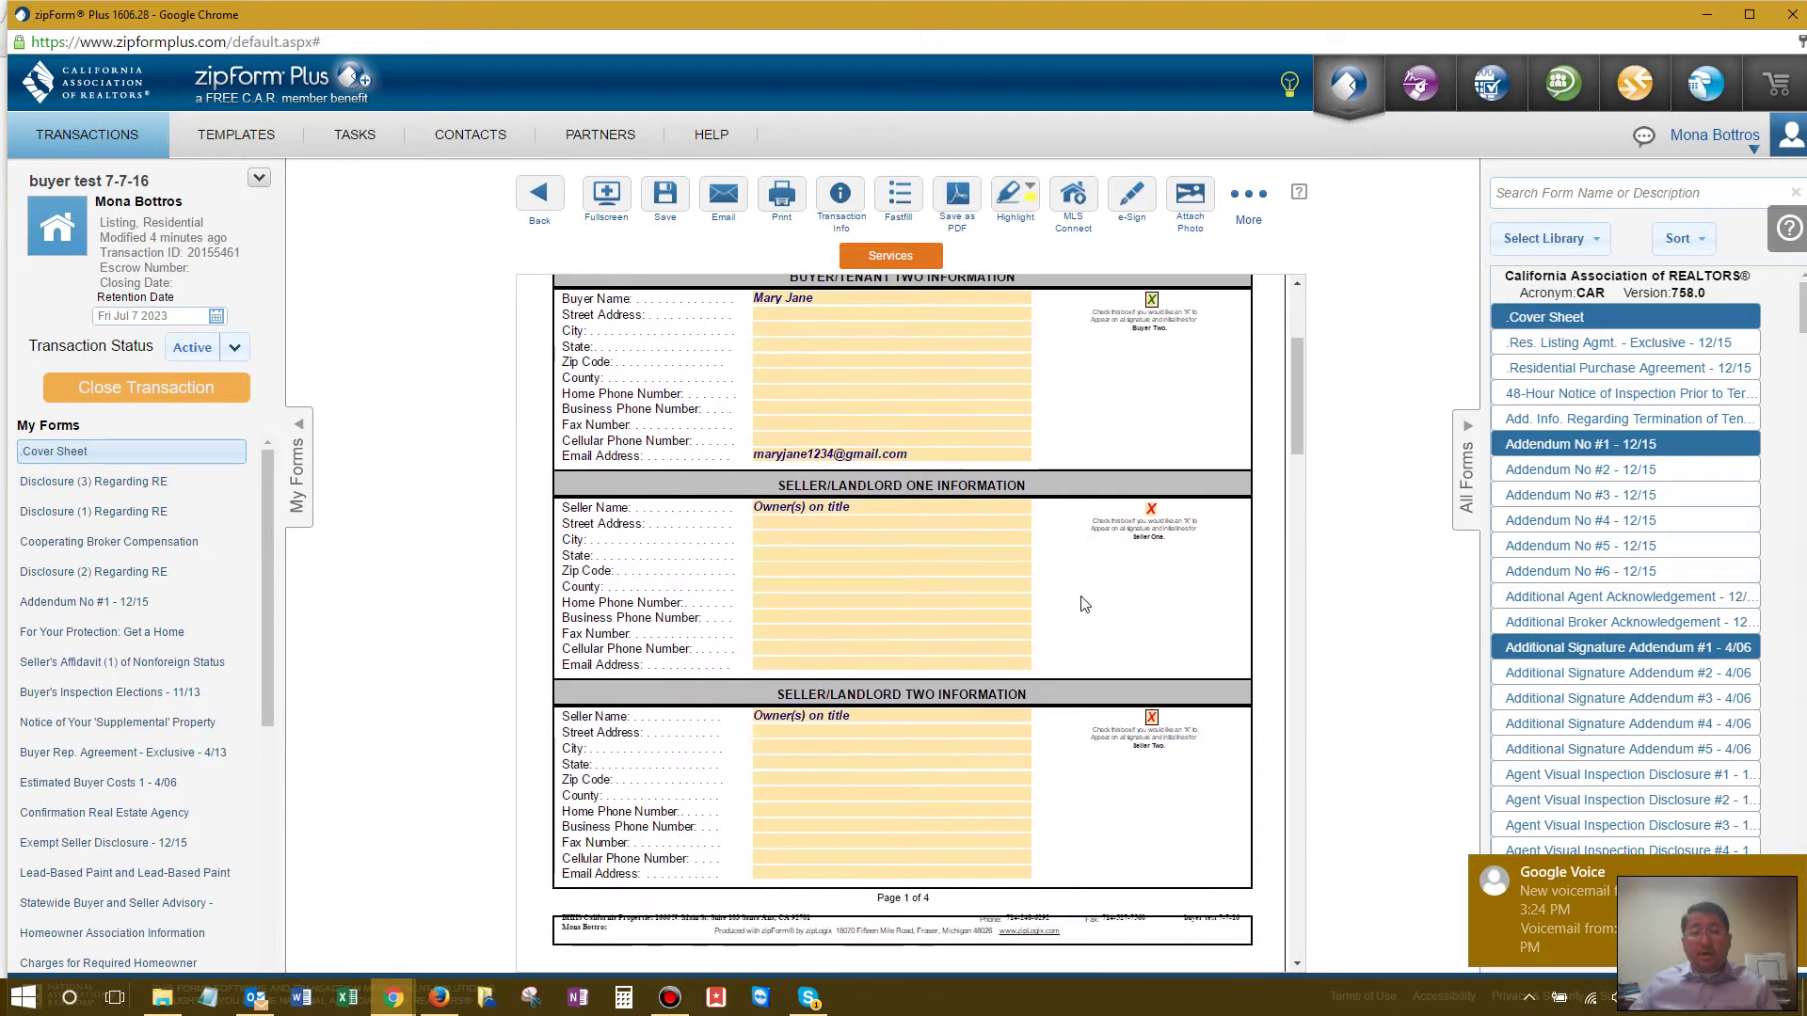
pyautogui.scroll(-4, 1082, 604)
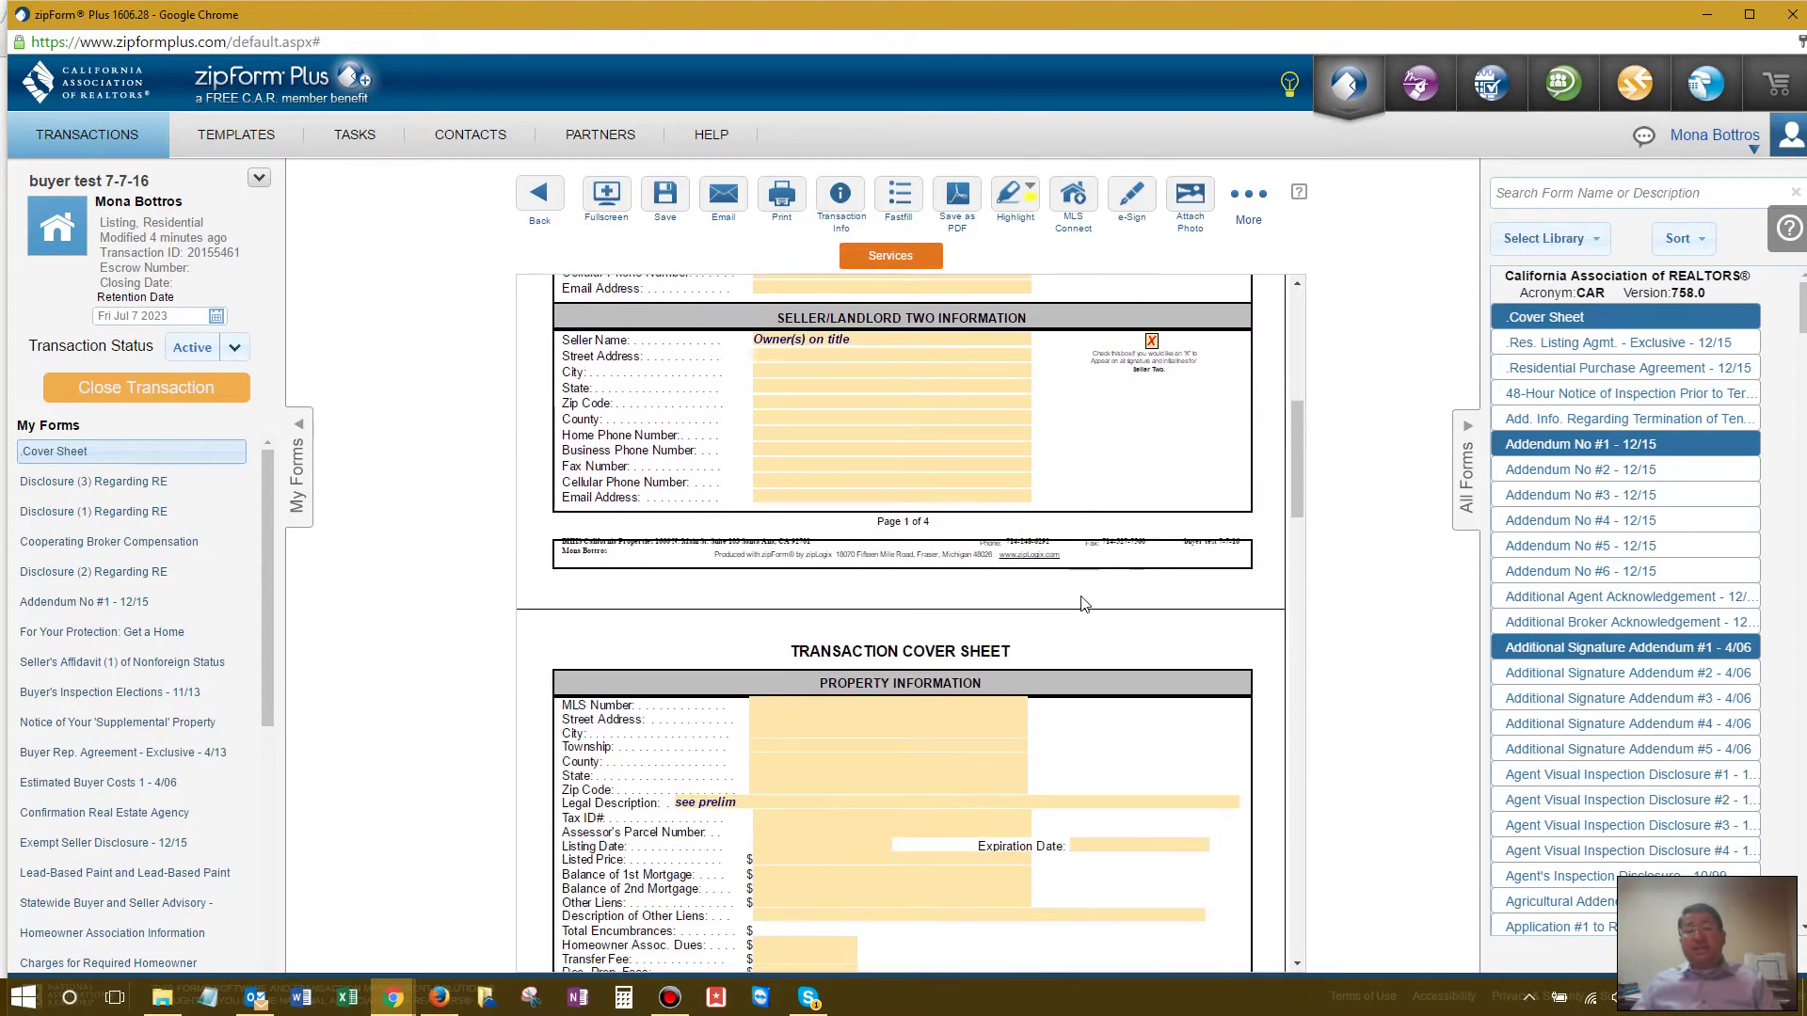
pyautogui.scroll(-14, 1082, 603)
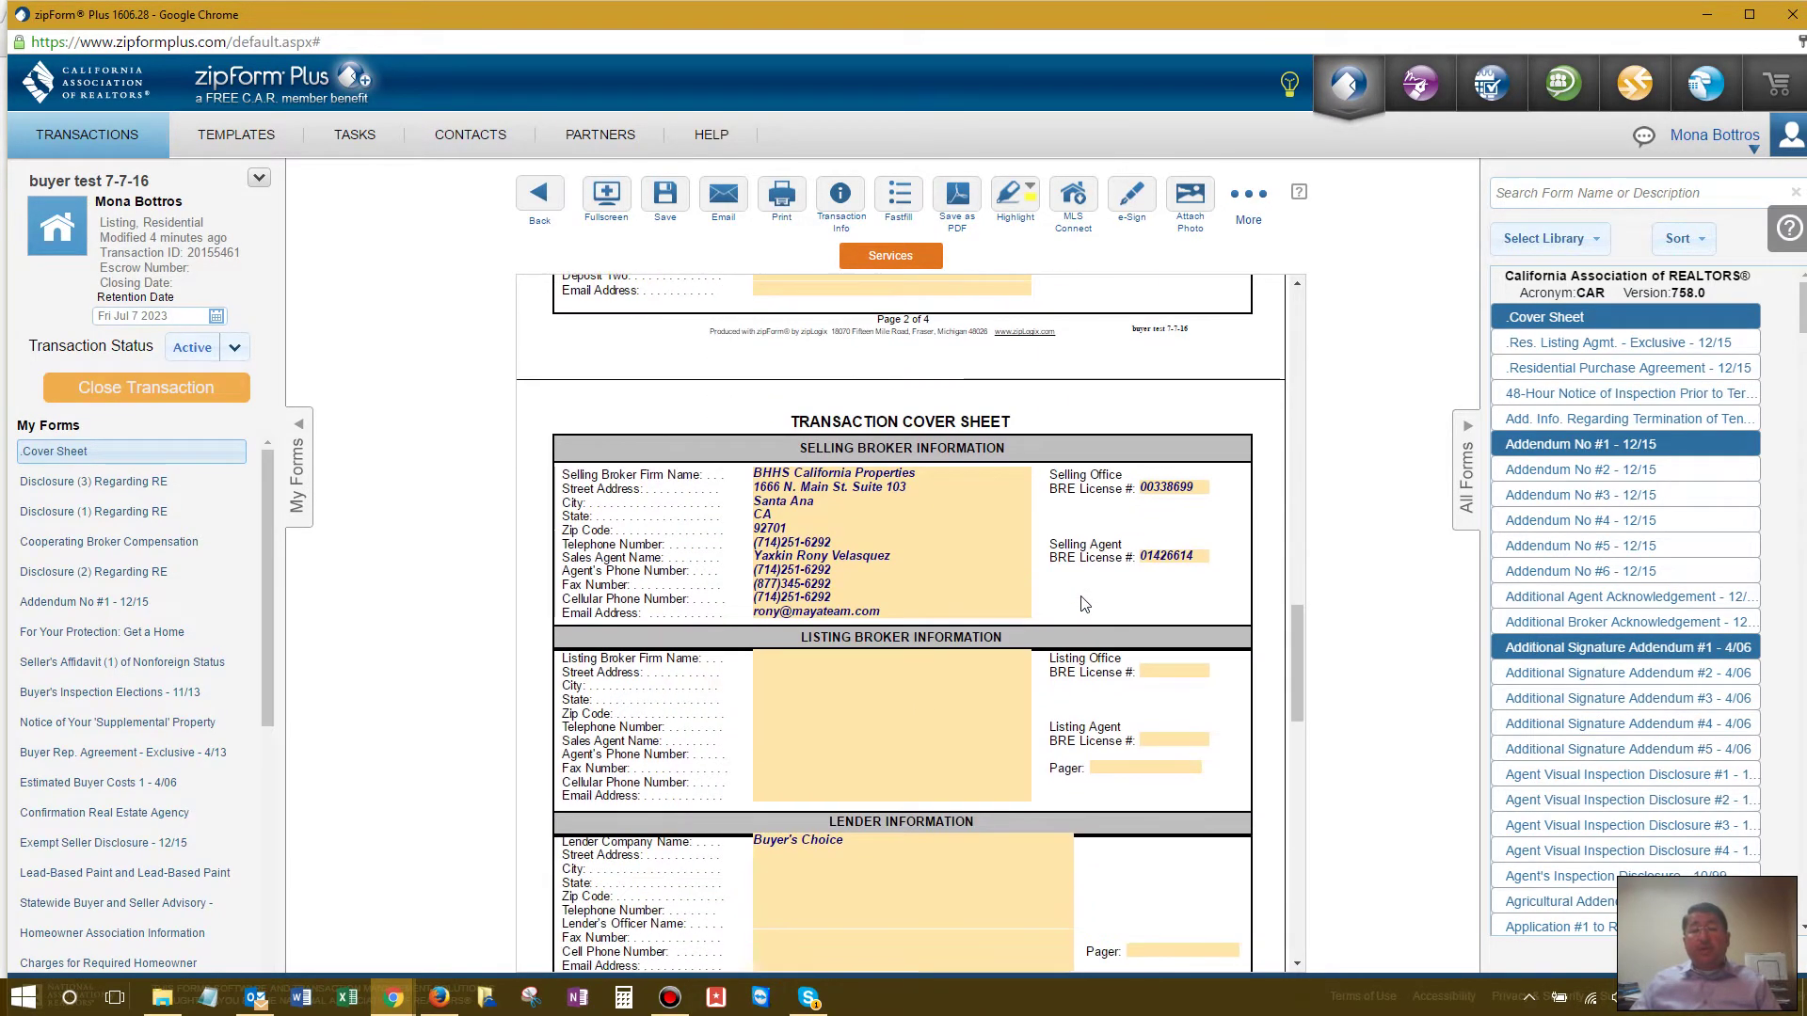
pyautogui.scroll(-1, 1082, 604)
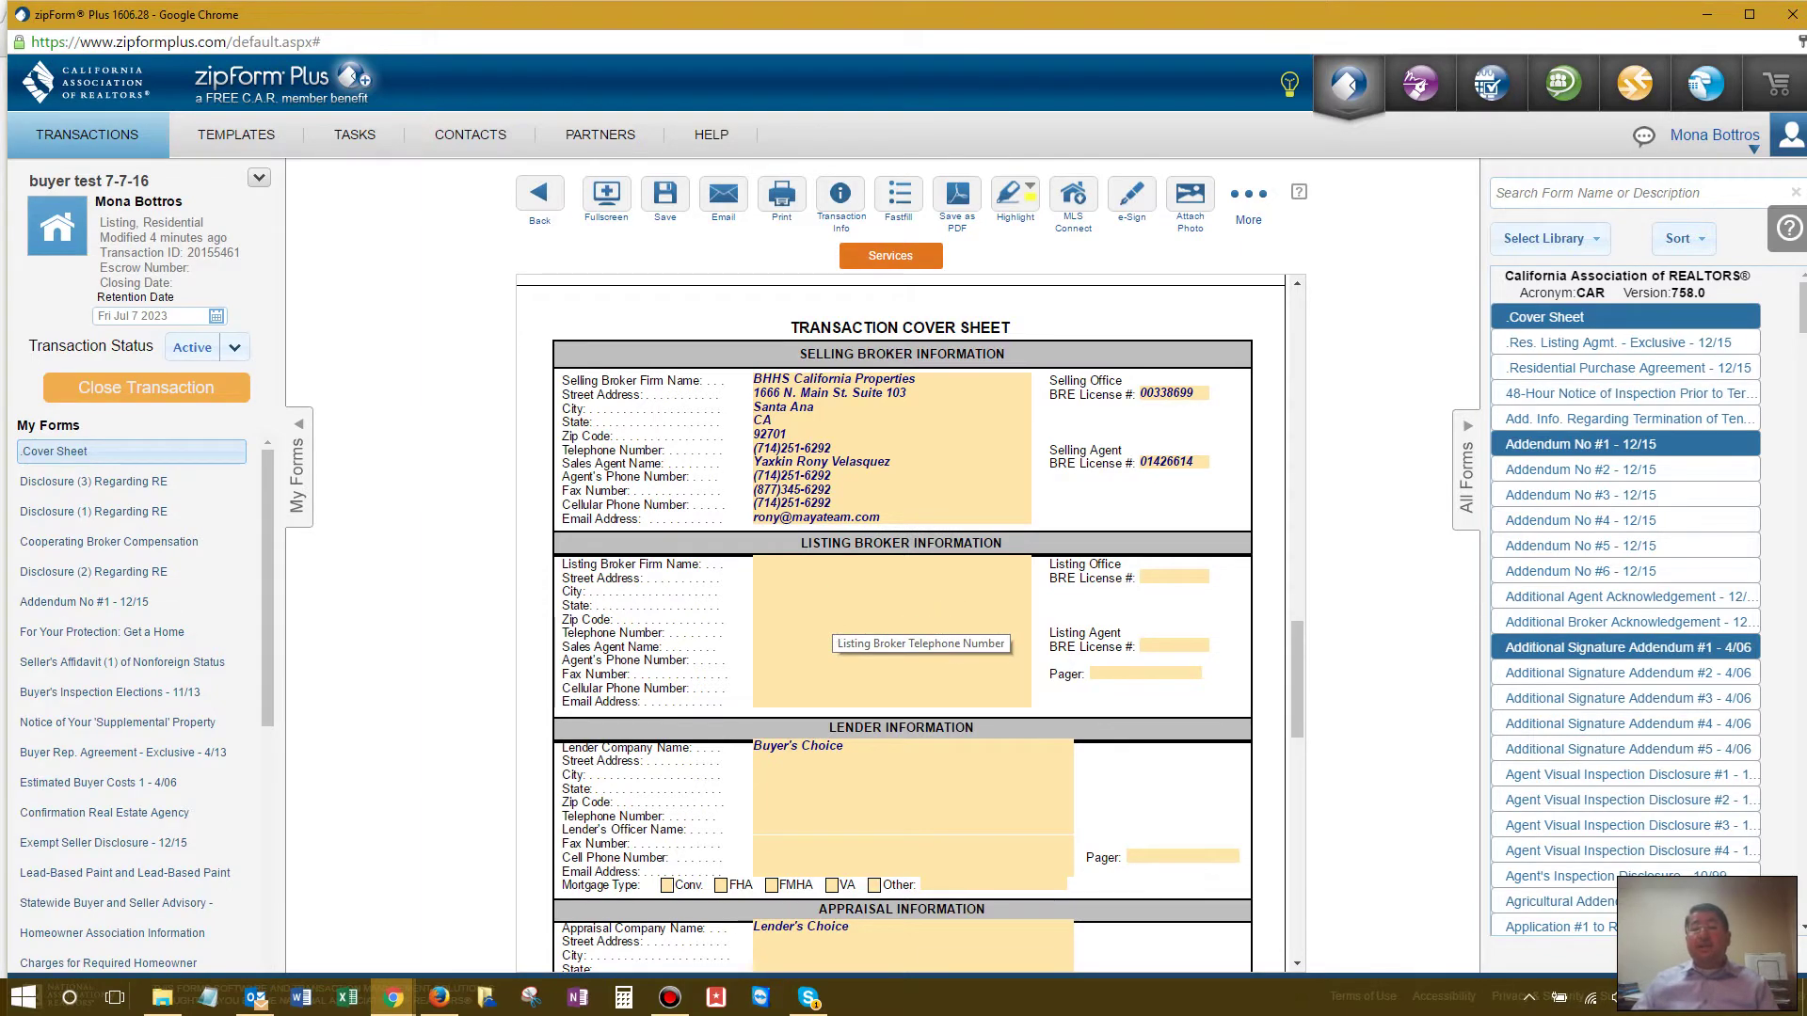
pyautogui.scroll(10, 901, 621)
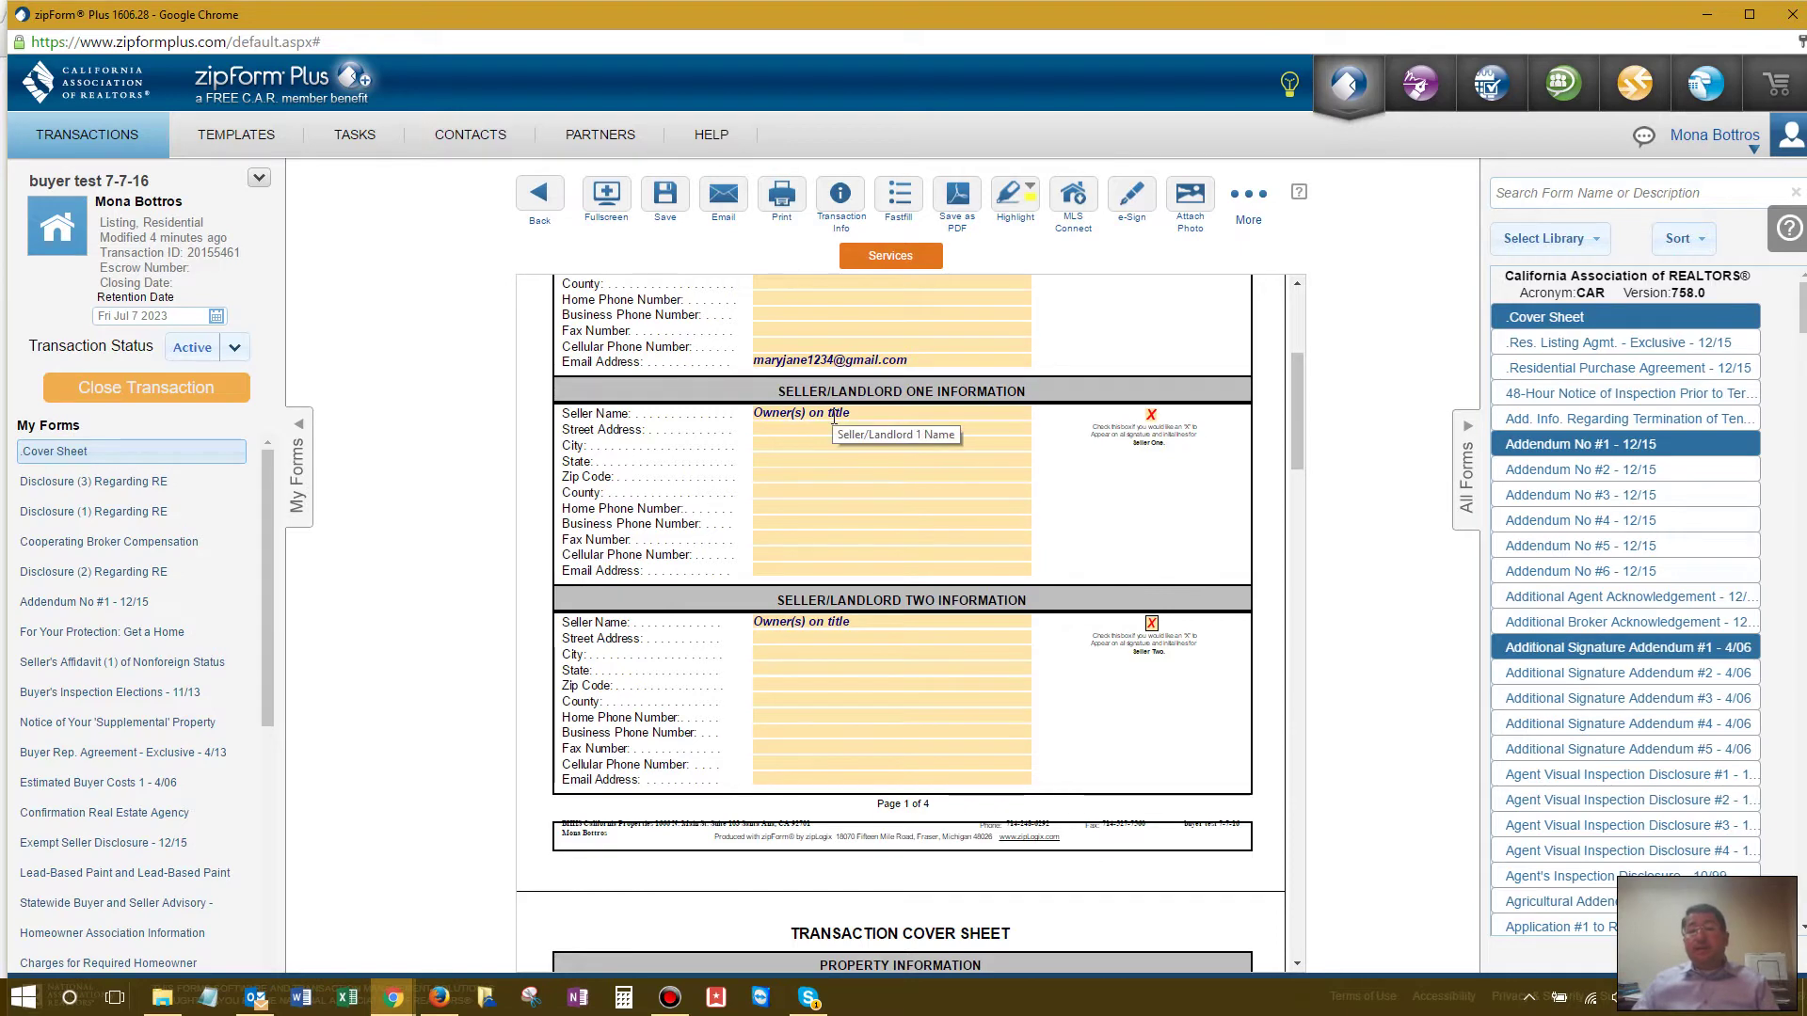
pyautogui.scroll(-3, 865, 527)
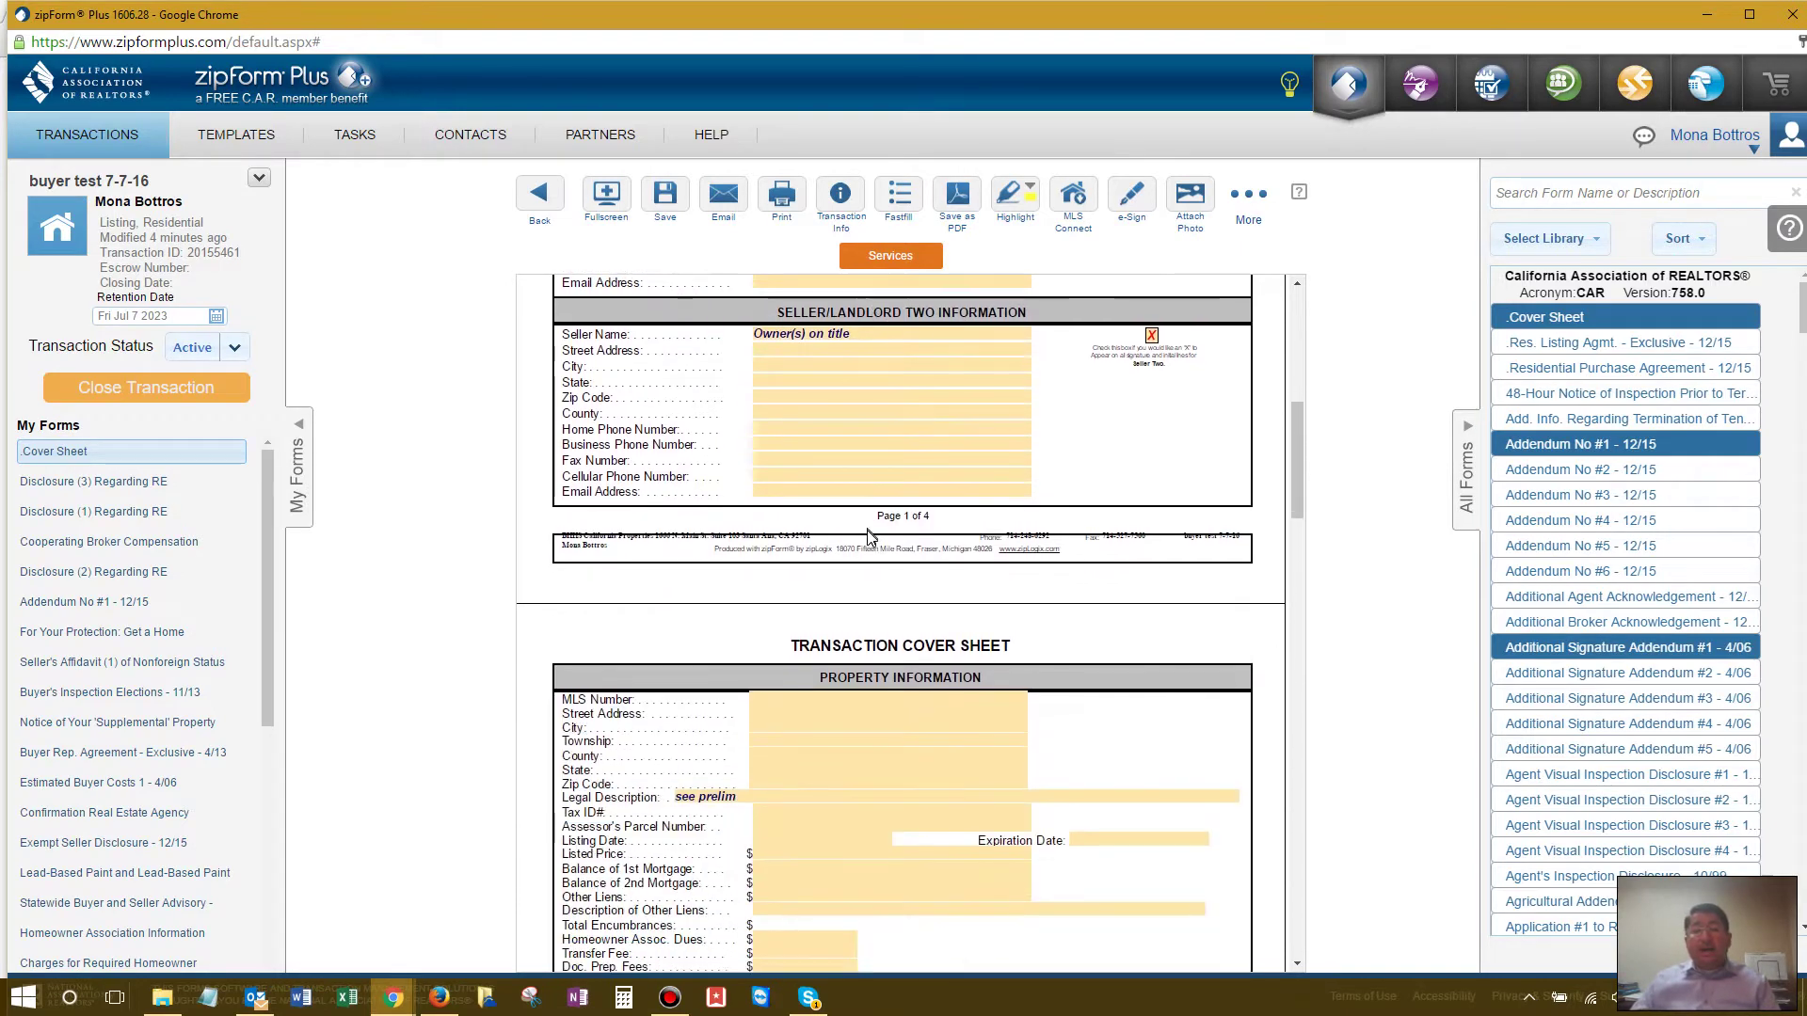
pyautogui.scroll(-2, 868, 535)
pyautogui.scroll(-1, 867, 530)
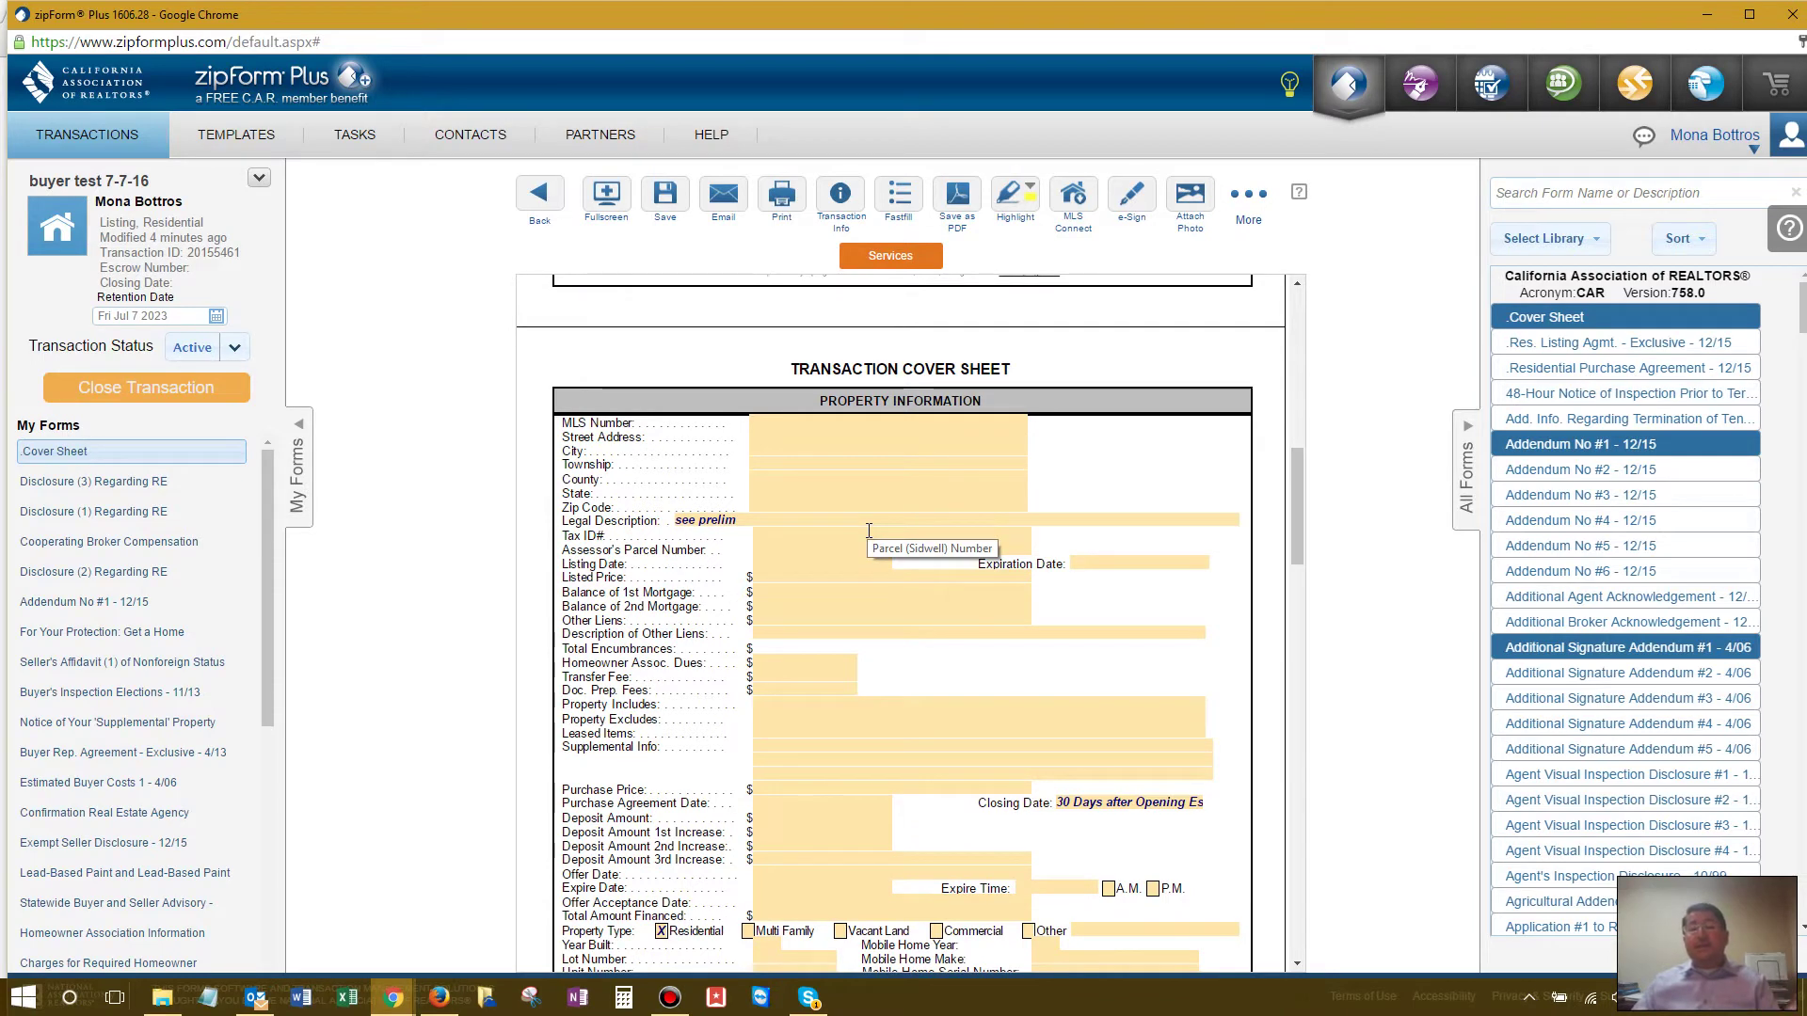
# Step: Enter the property street address, accepting the matching address-lookup suggestion
pyautogui.click(793, 436)
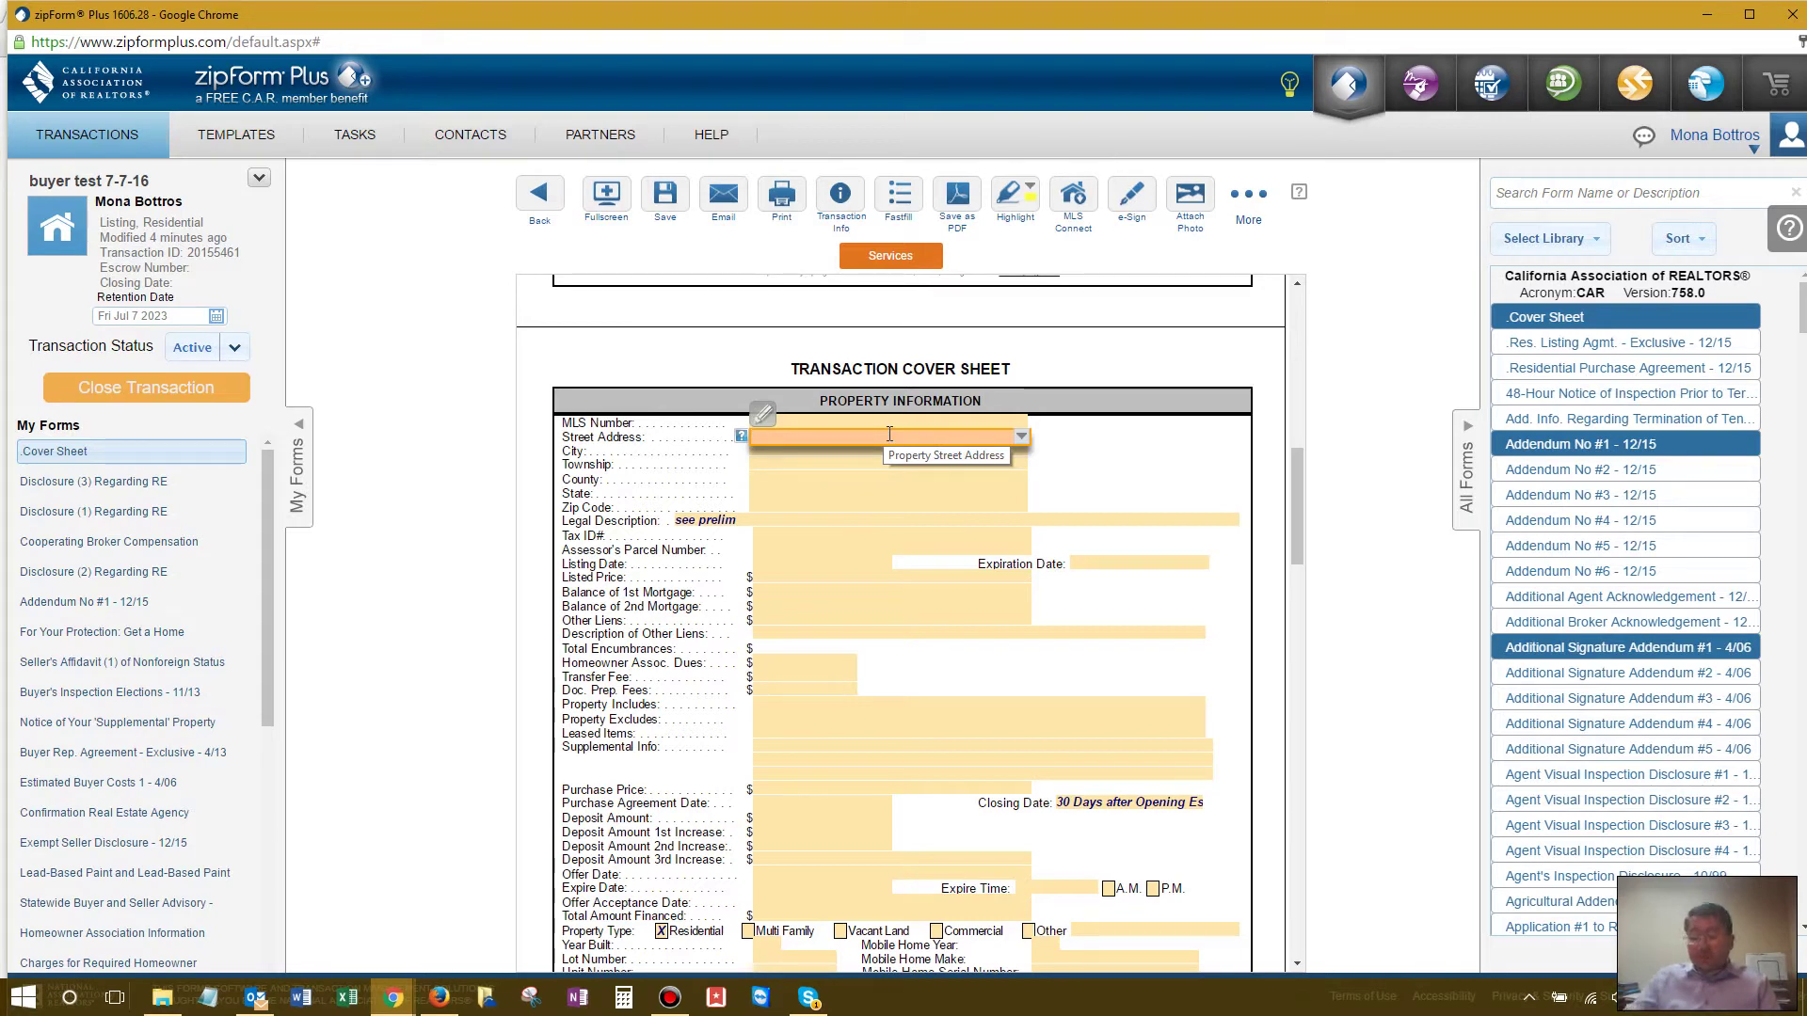
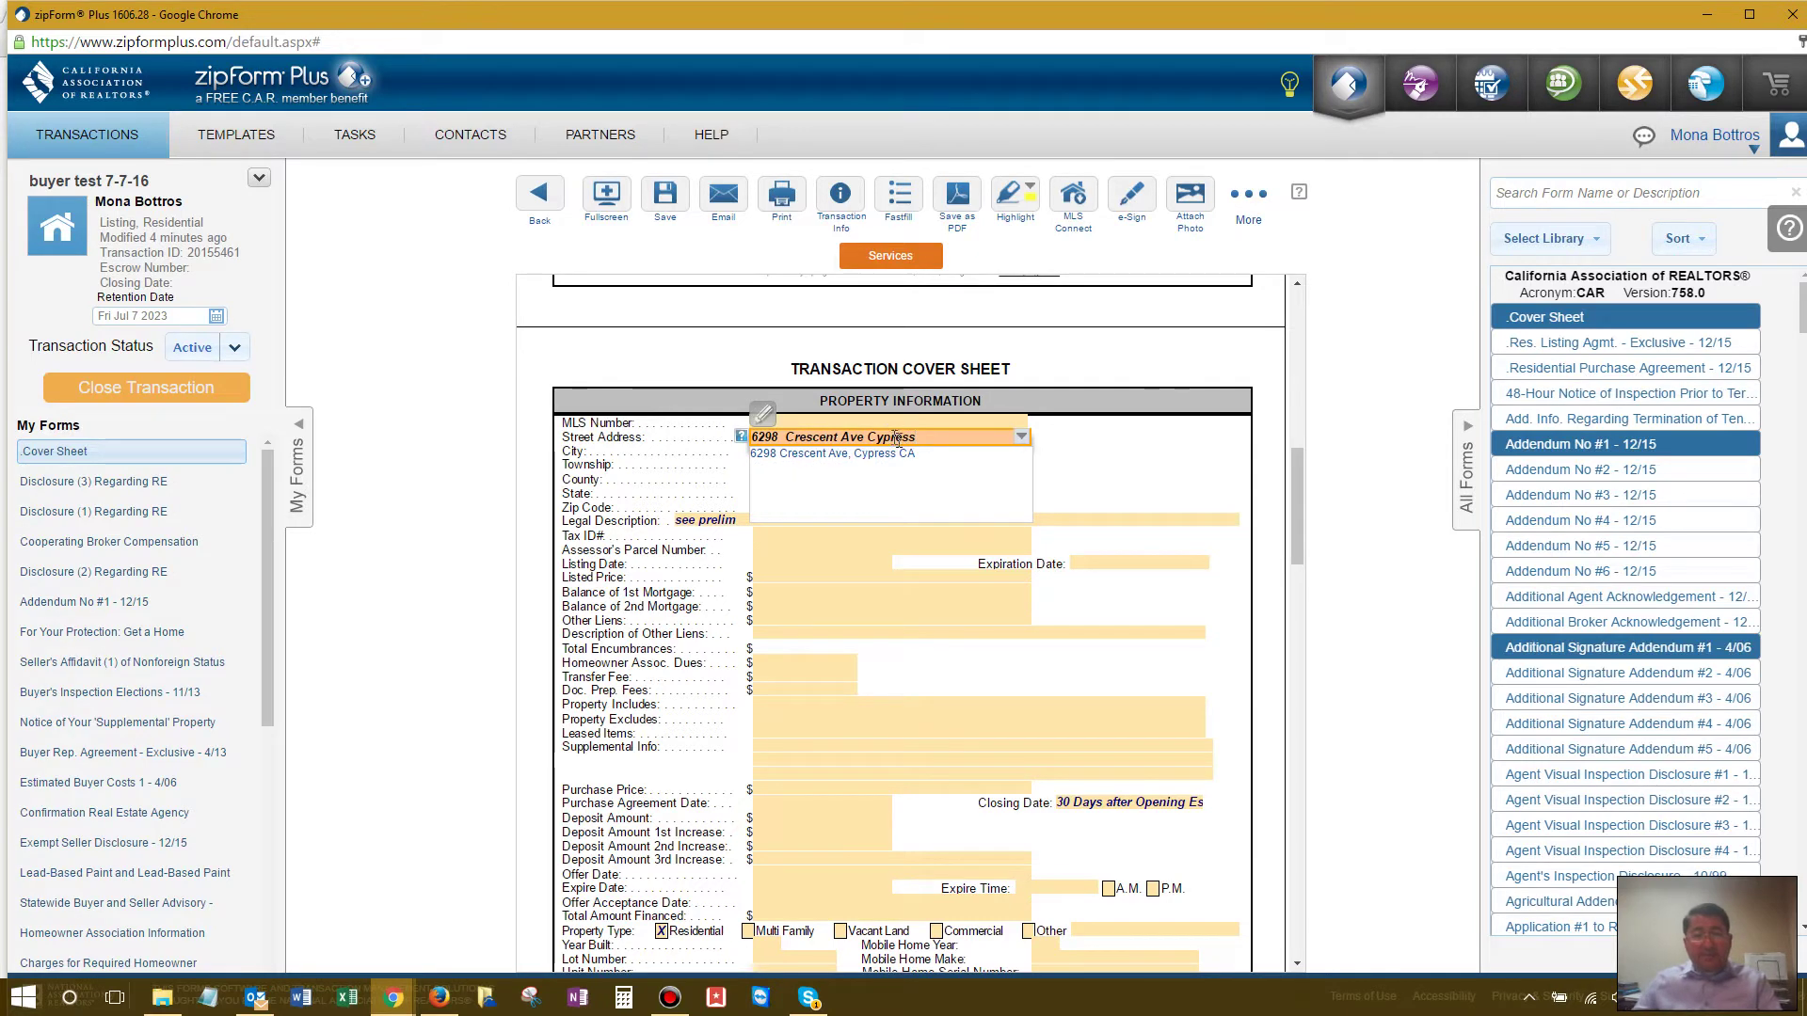
pyautogui.click(903, 454)
pyautogui.click(1100, 456)
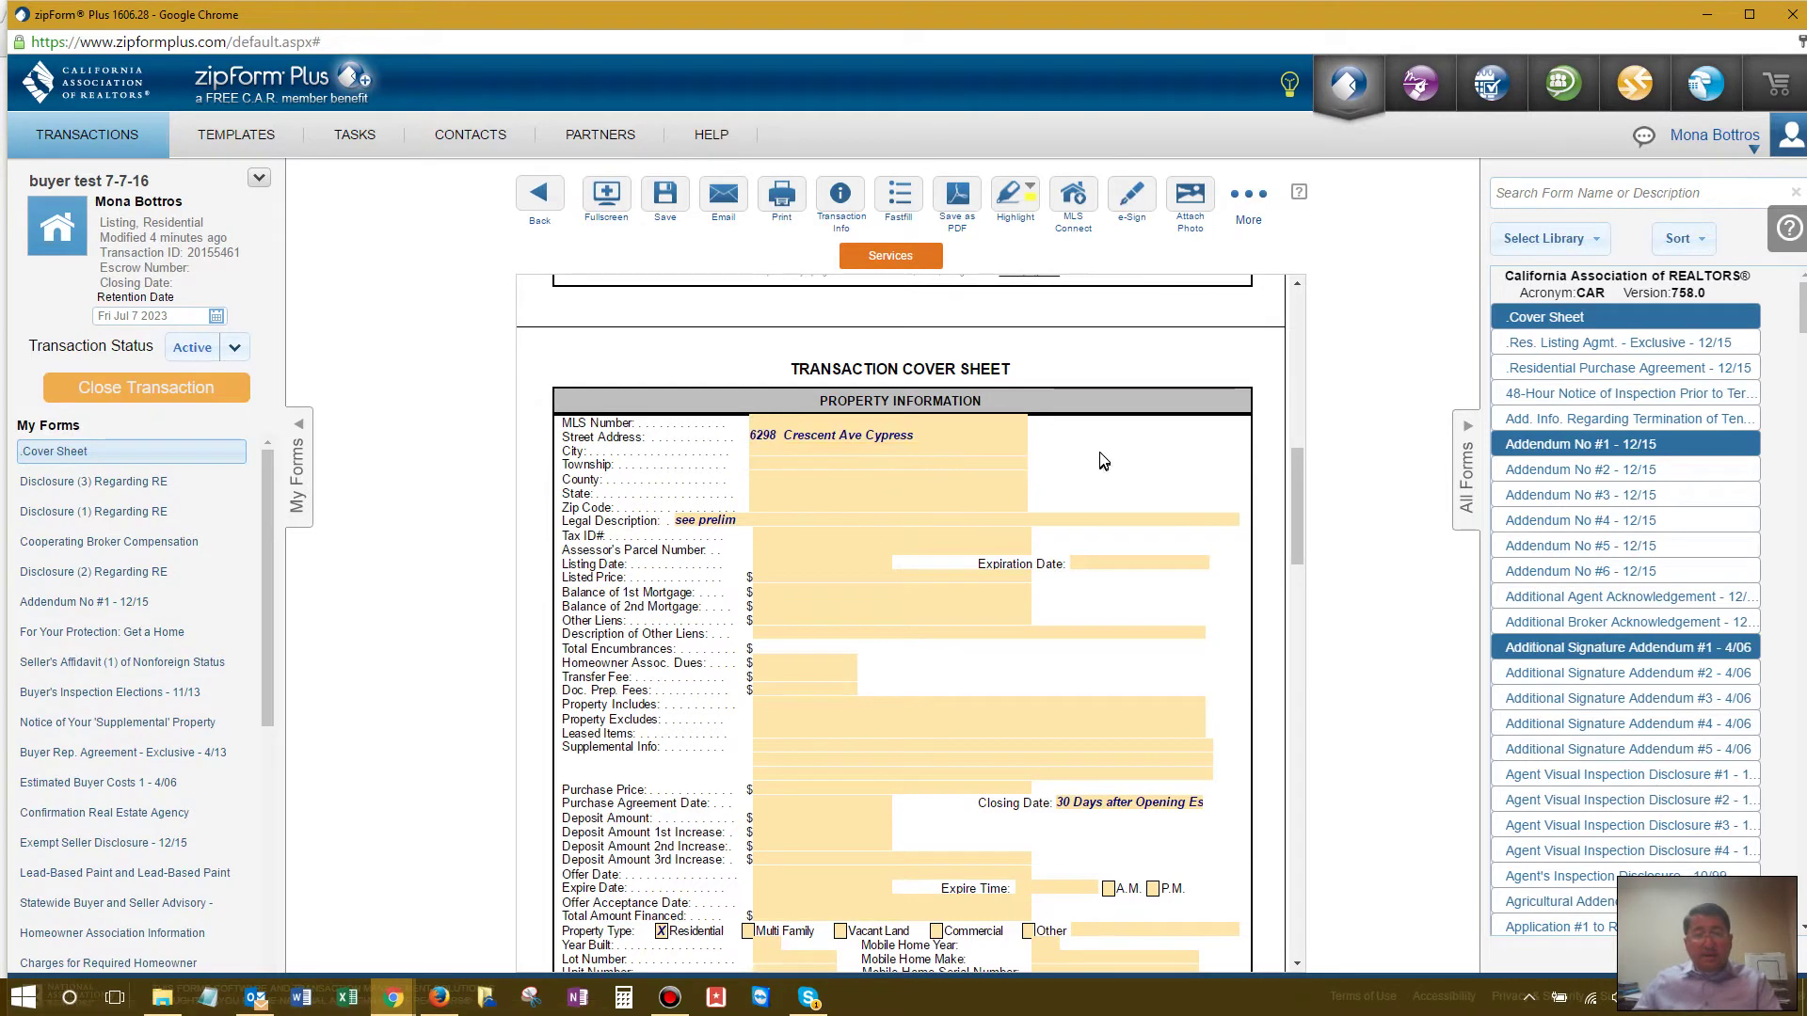
# Step: Fill in the listing agent's name and e-mail under Listing Broker Information
pyautogui.scroll(-4, 1103, 459)
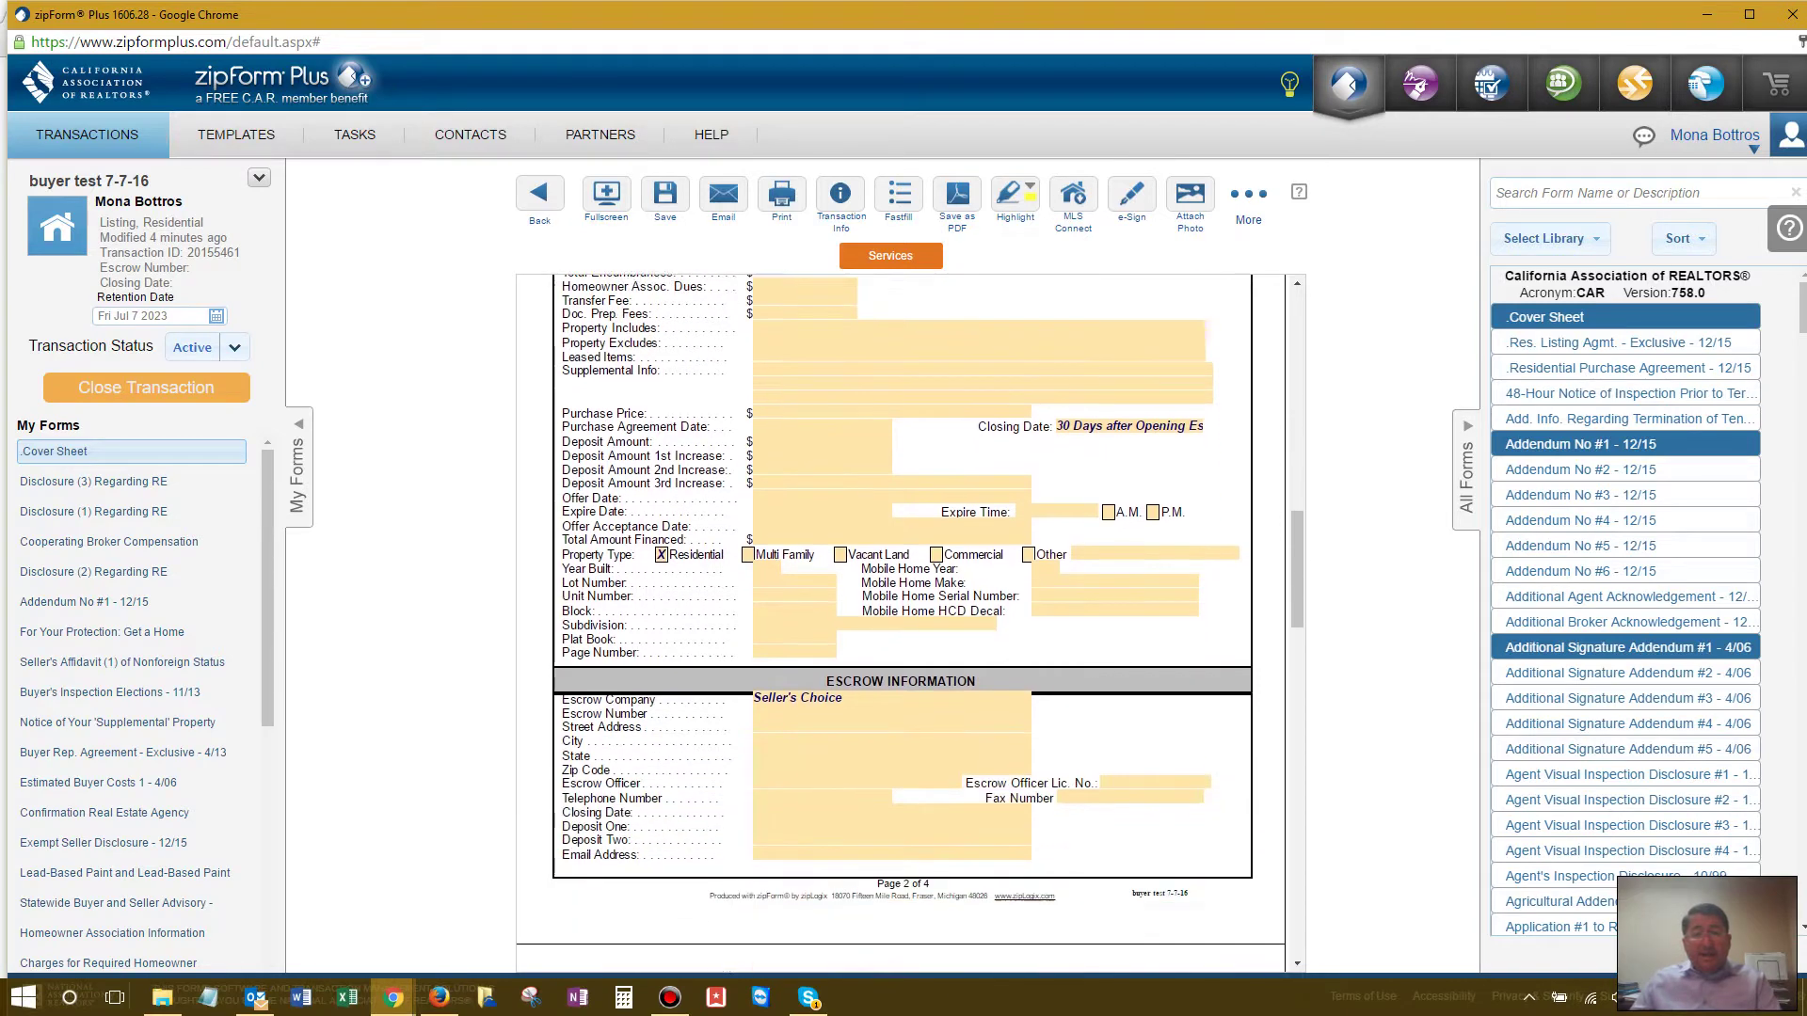
pyautogui.scroll(-7, 901, 620)
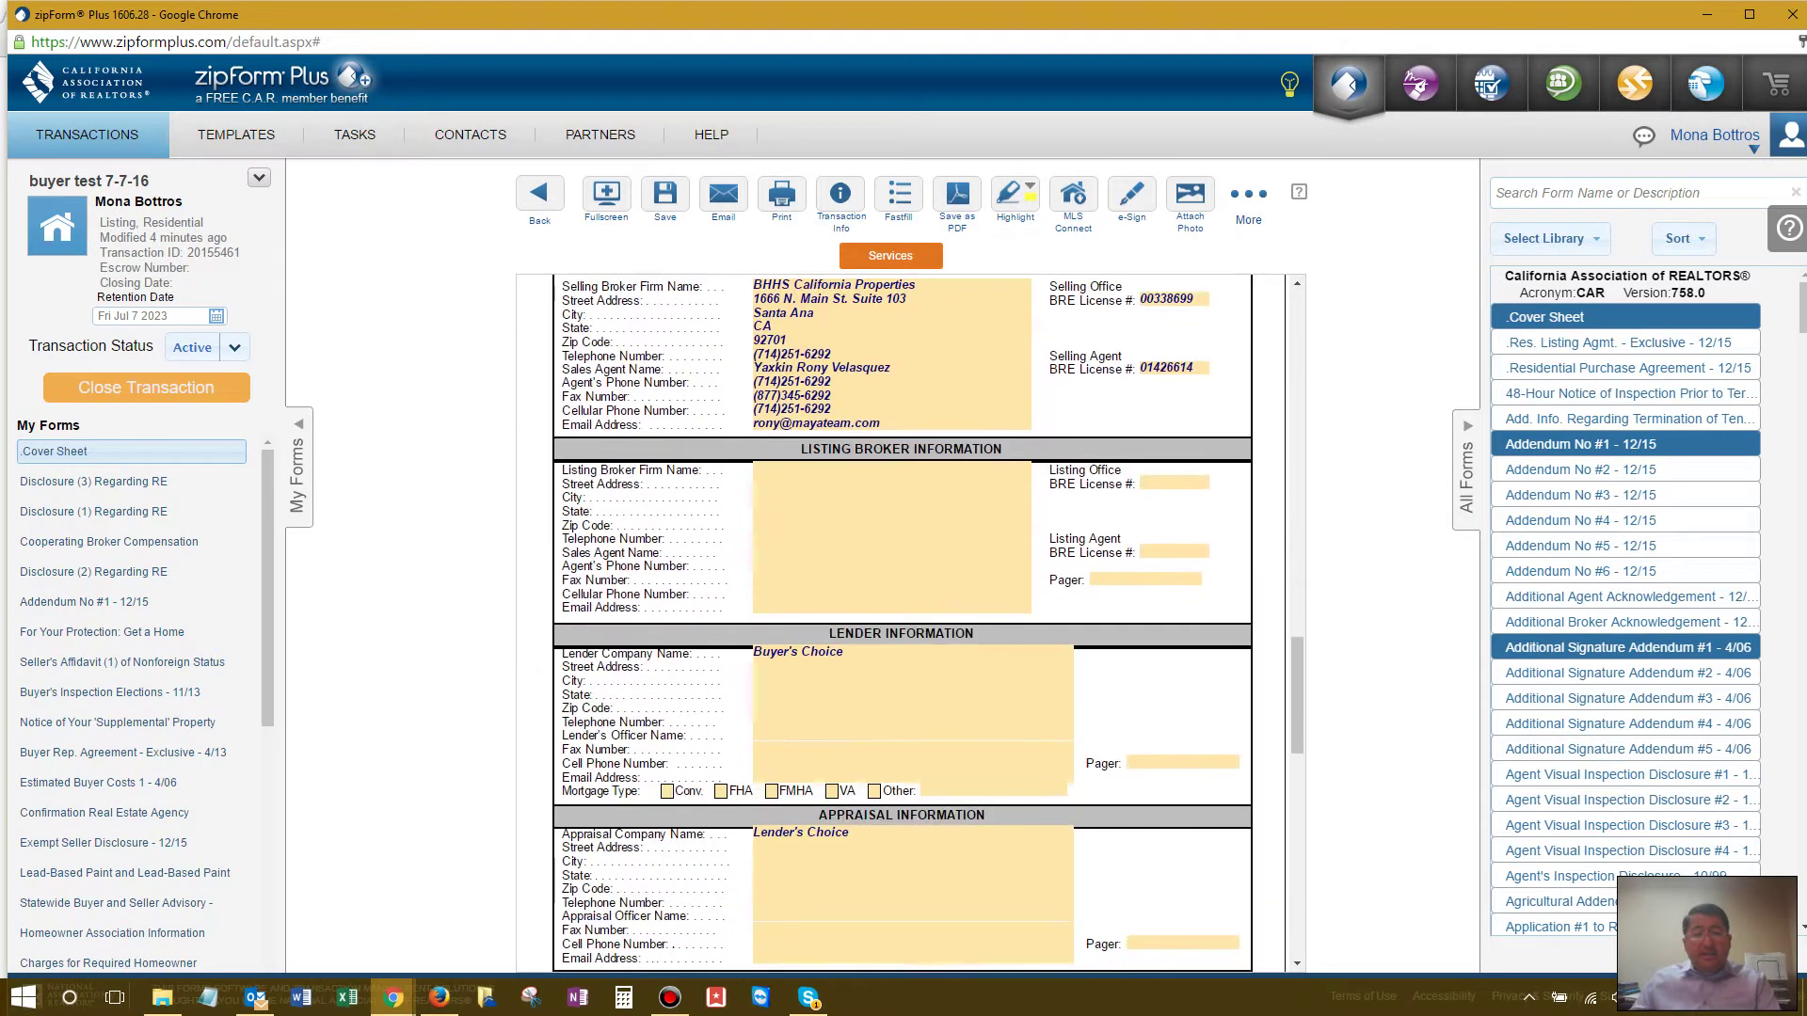
pyautogui.click(796, 555)
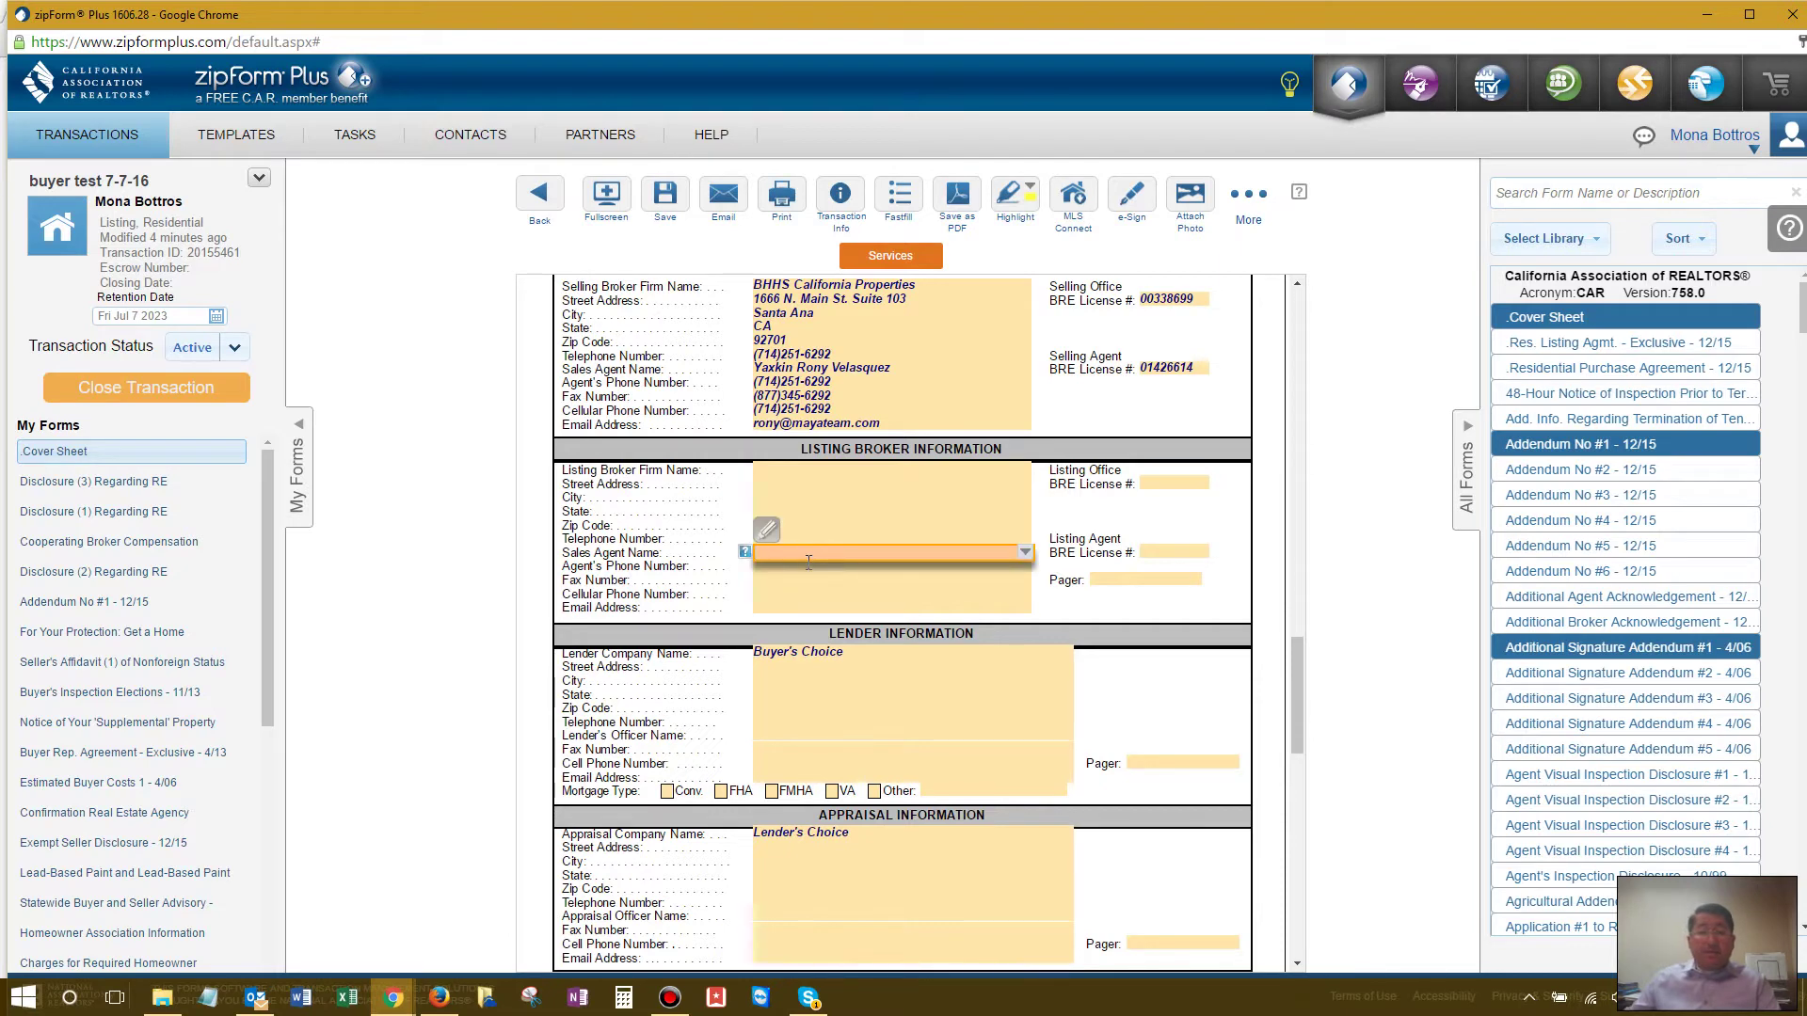
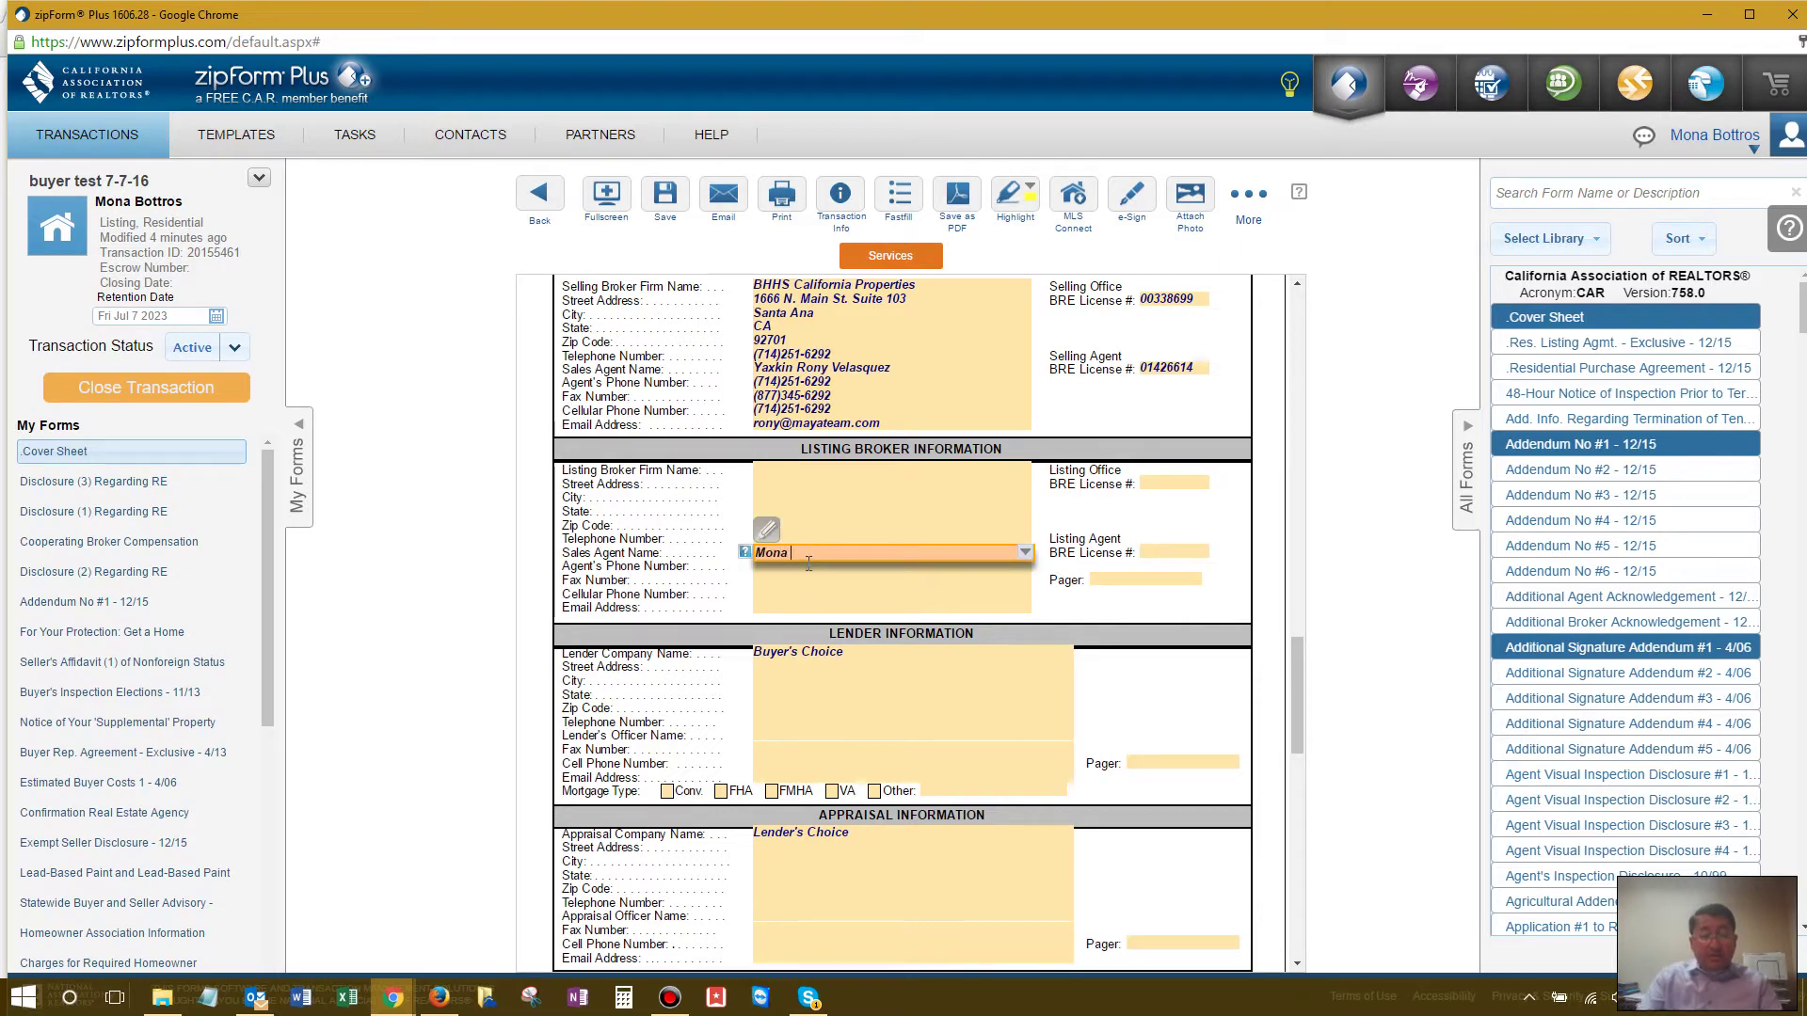
pyautogui.press('Tab')
pyautogui.press('Tab')
pyautogui.press('Tab')
pyautogui.press('Tab')
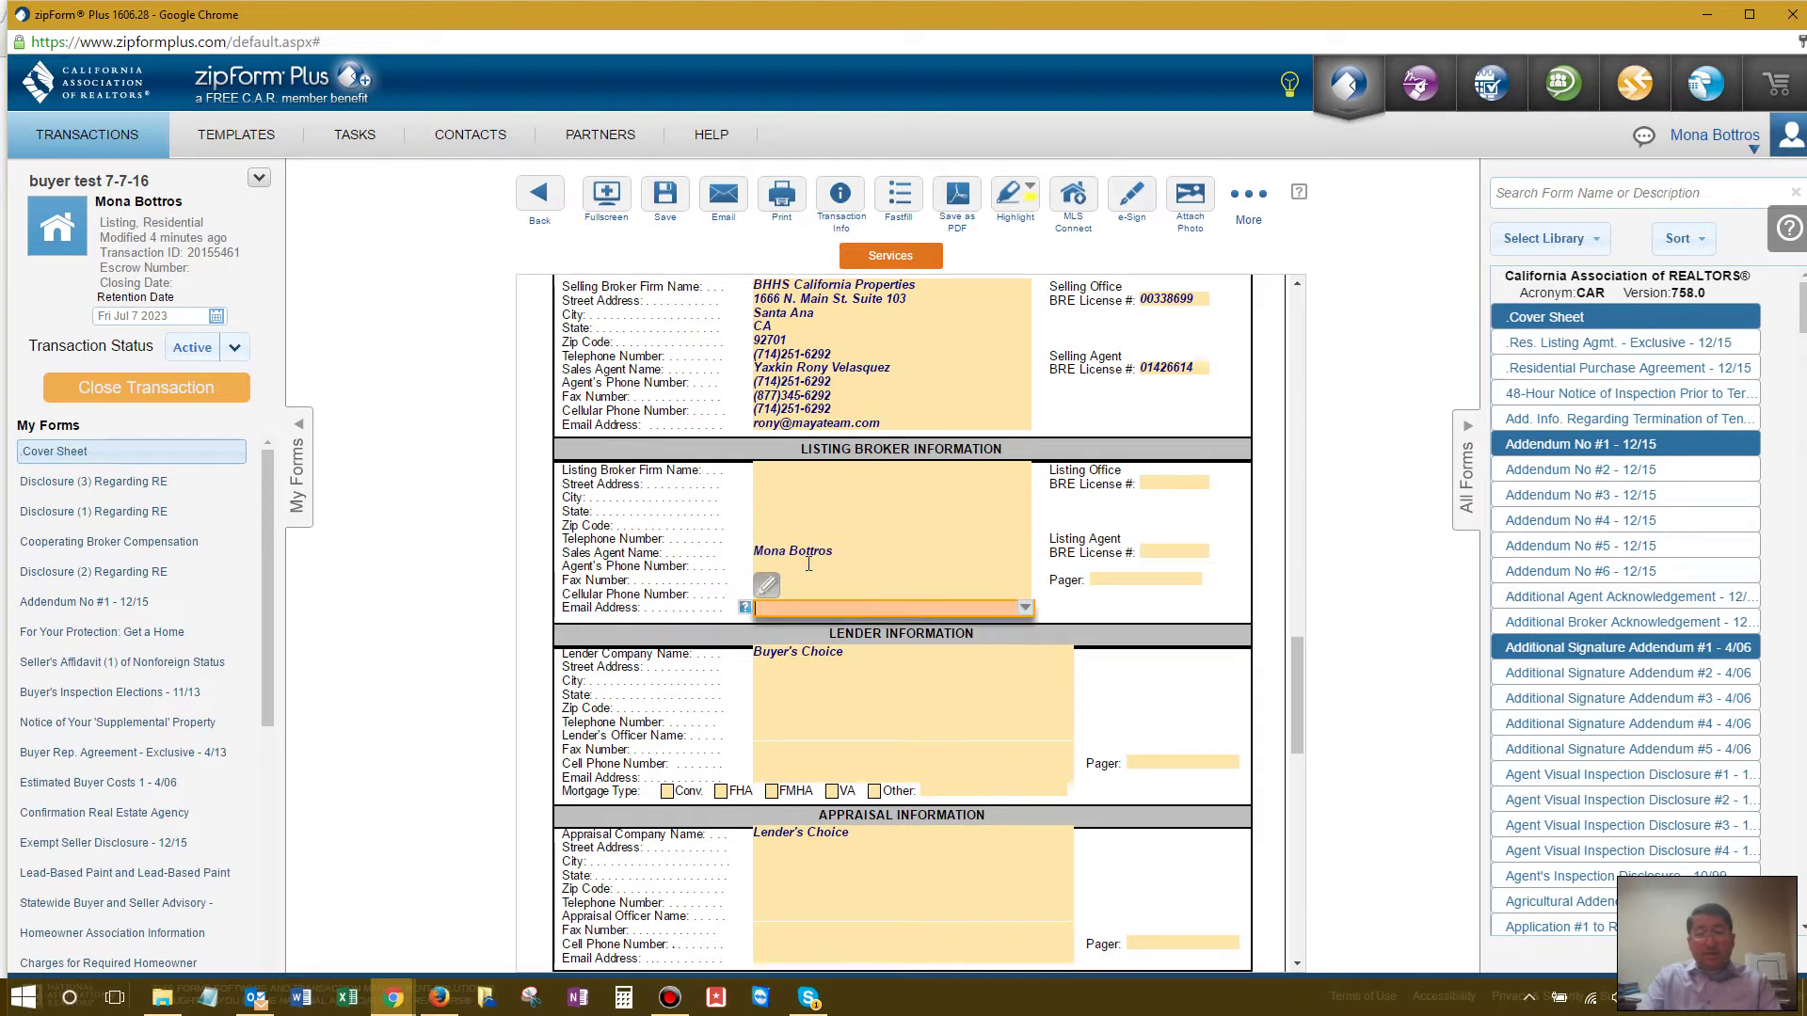
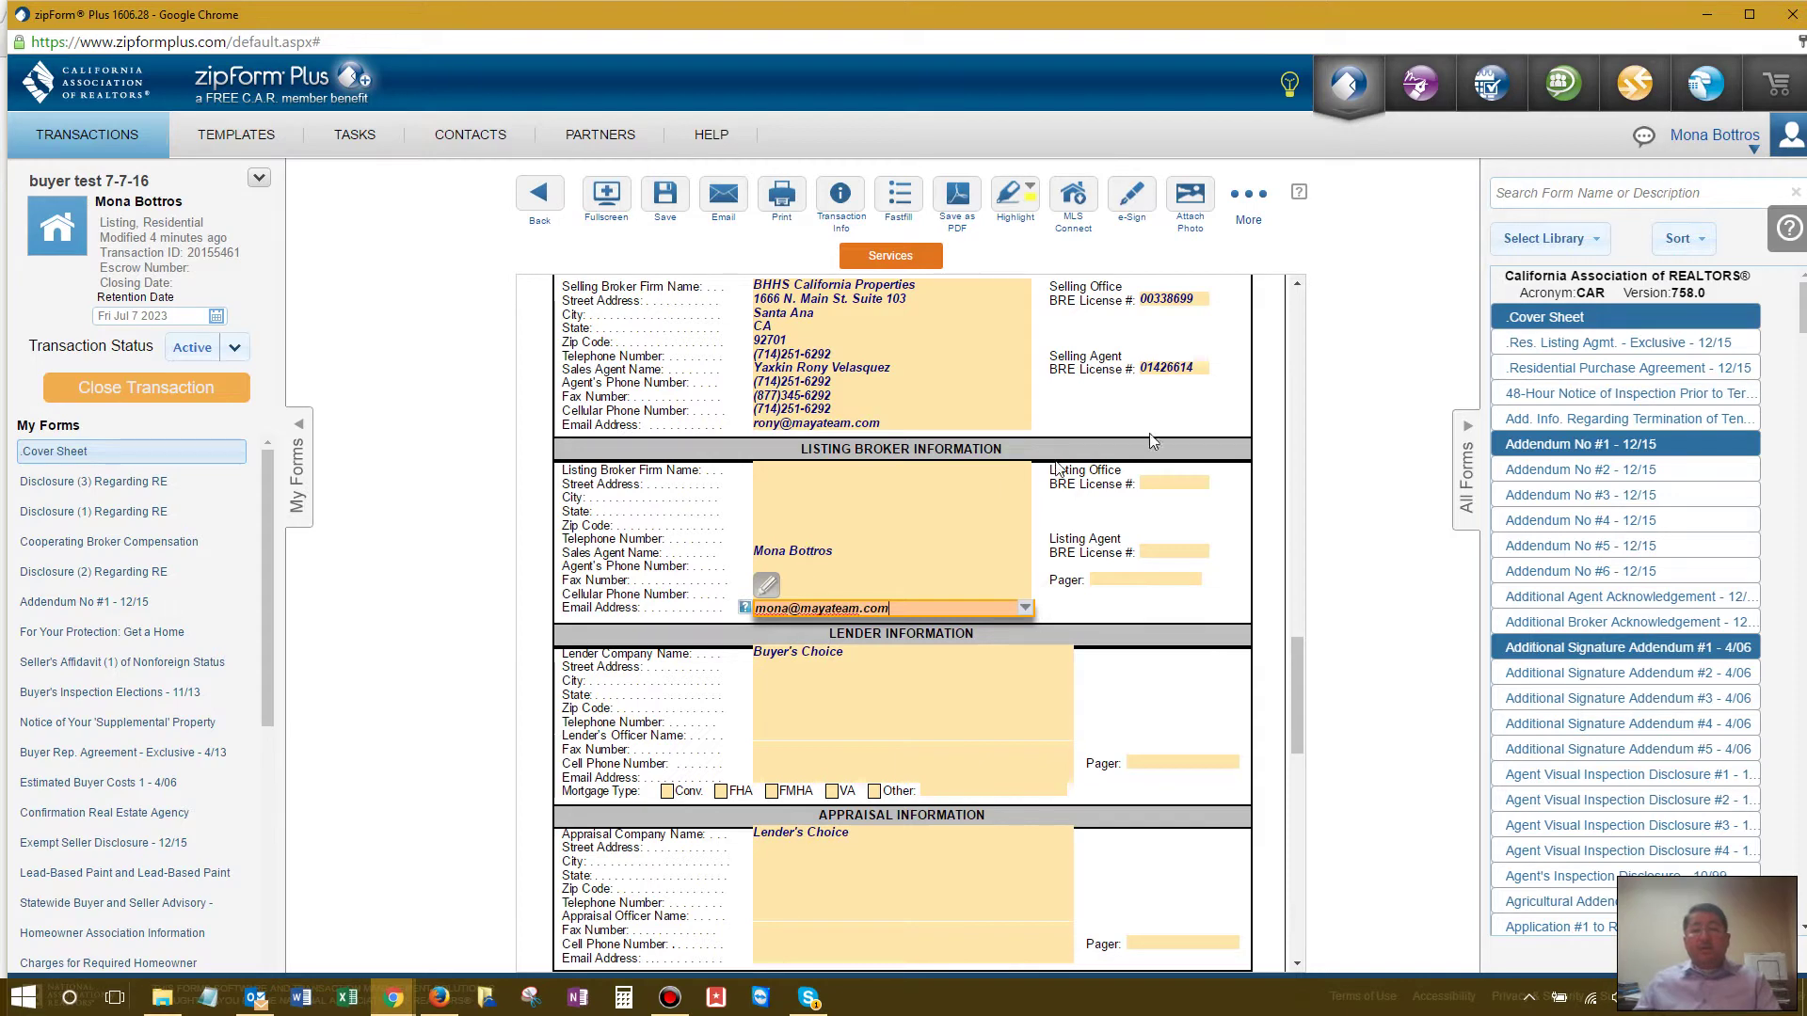
pyautogui.click(1172, 415)
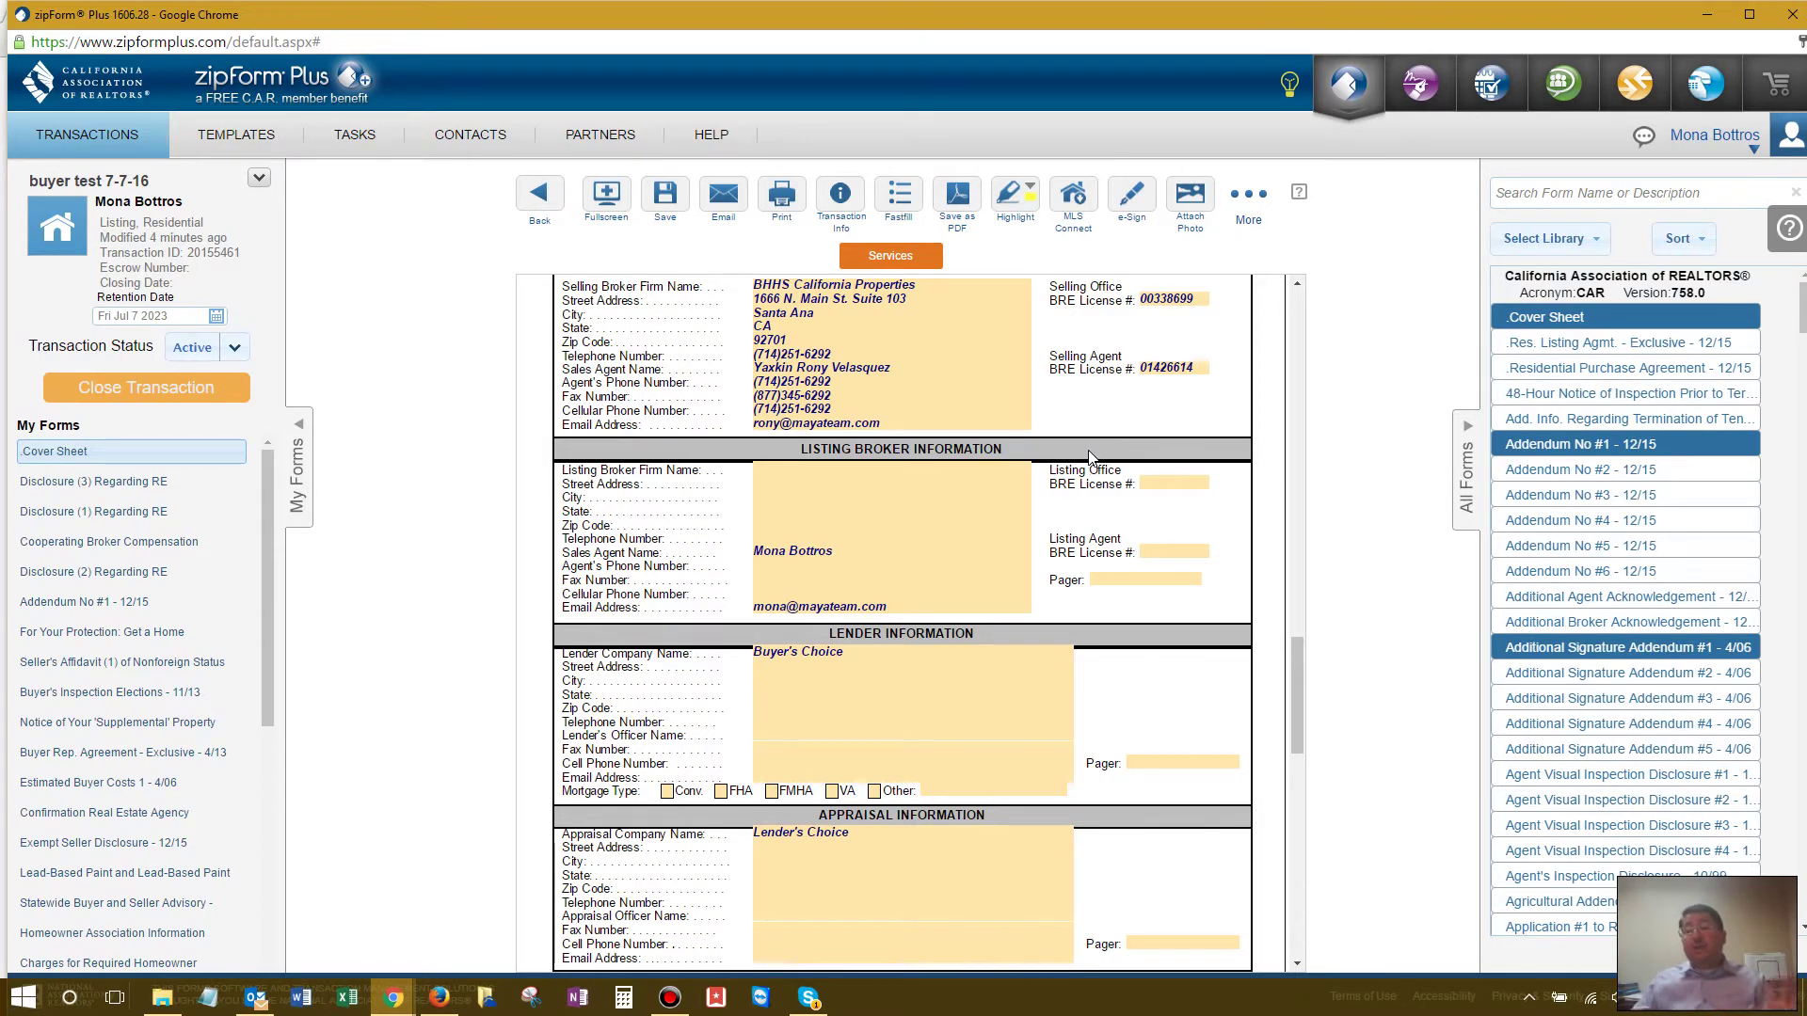
# Step: Save the Cover Sheet
pyautogui.scroll(3, 1089, 457)
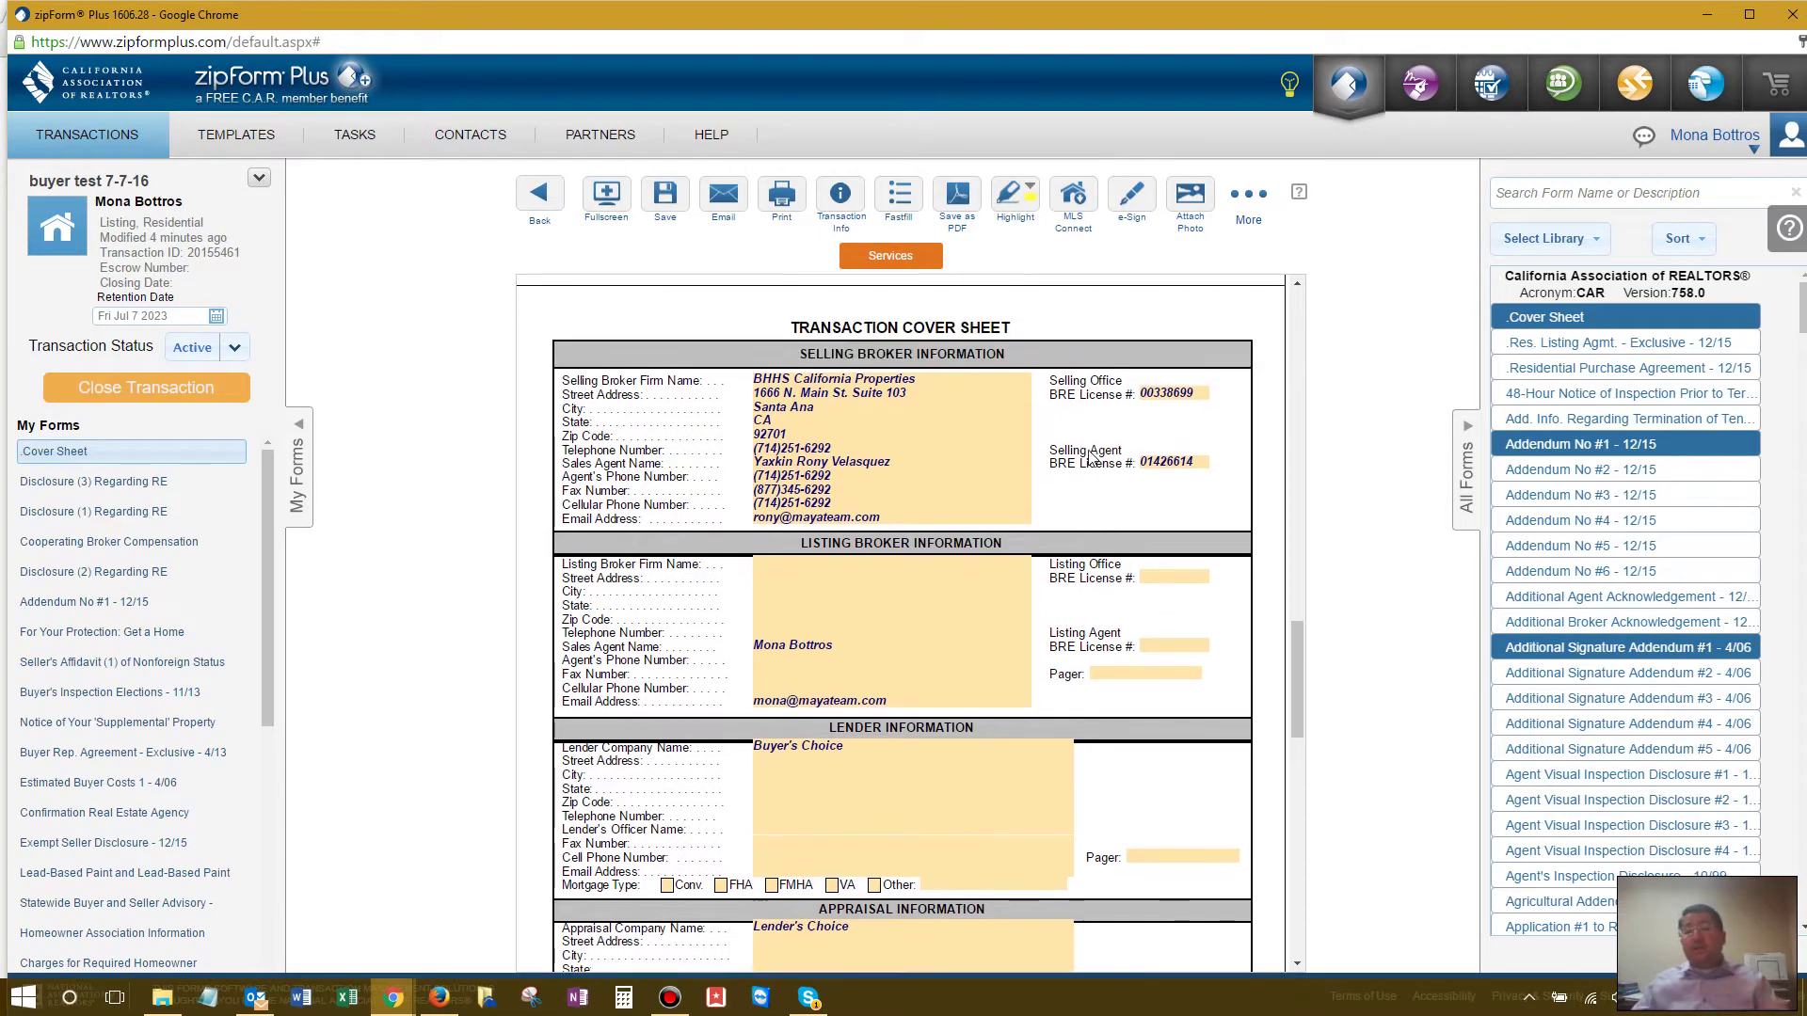
pyautogui.scroll(15, 1088, 457)
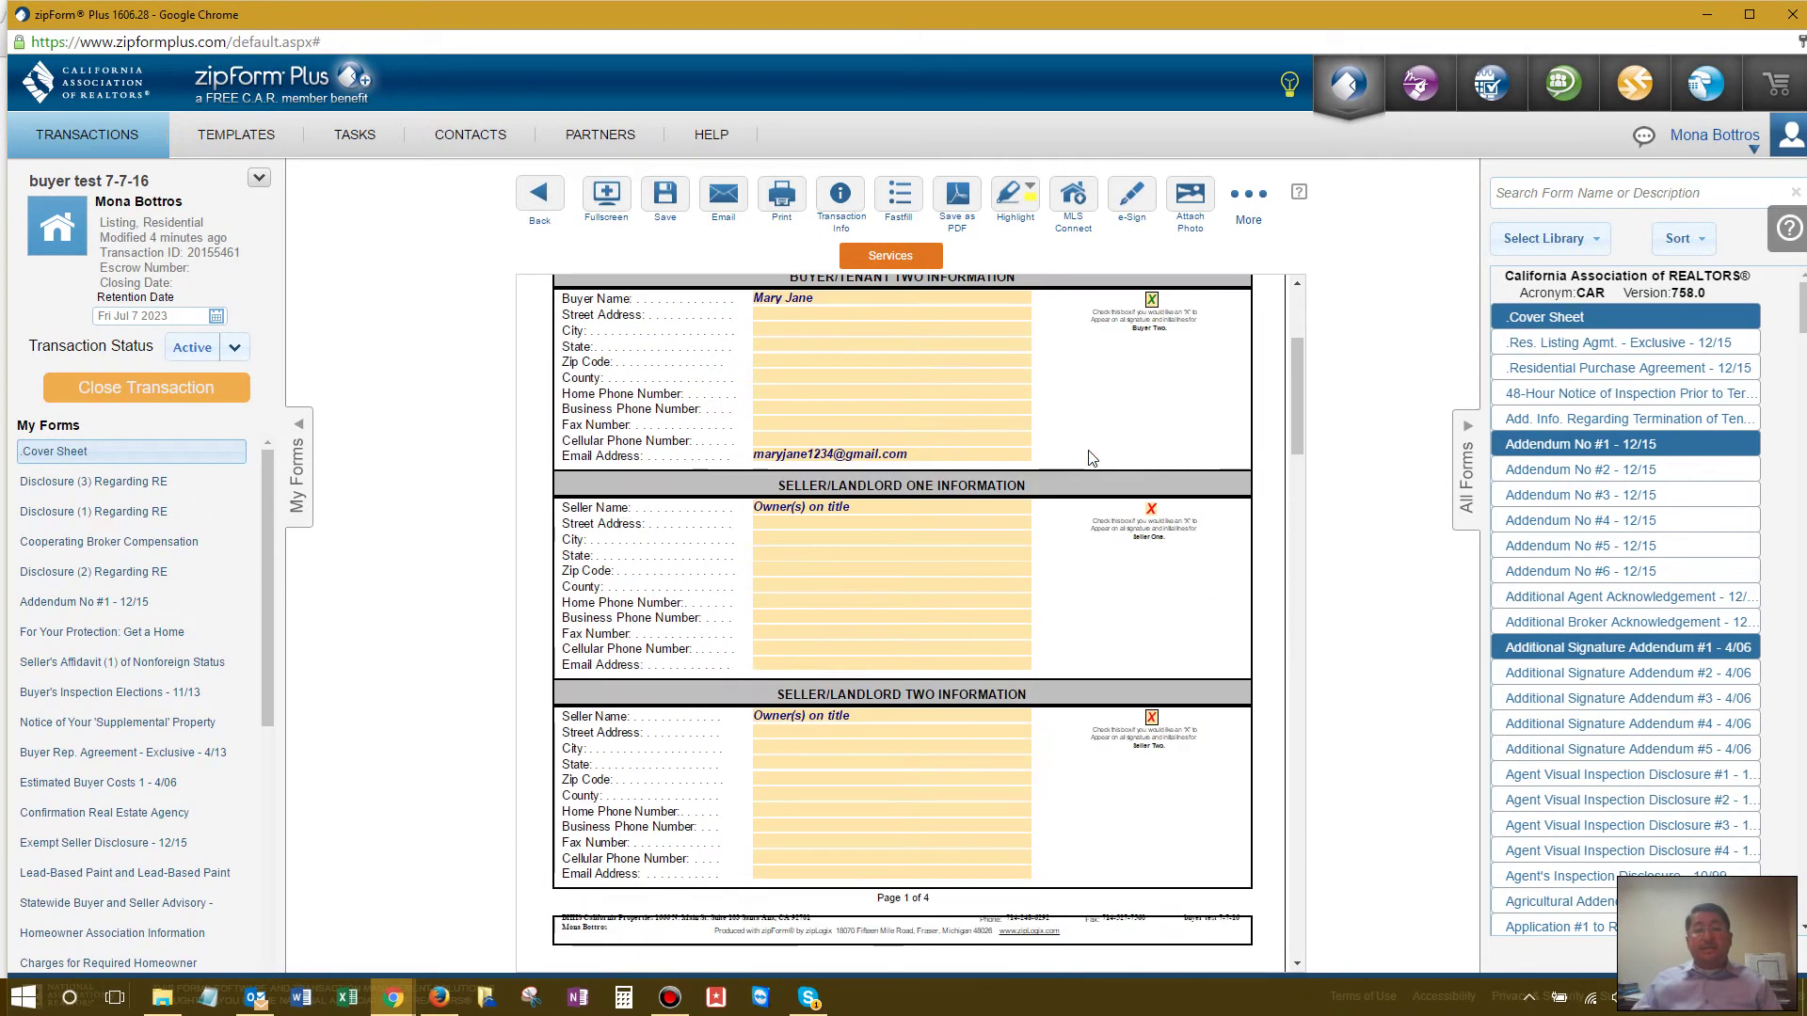
pyautogui.click(665, 195)
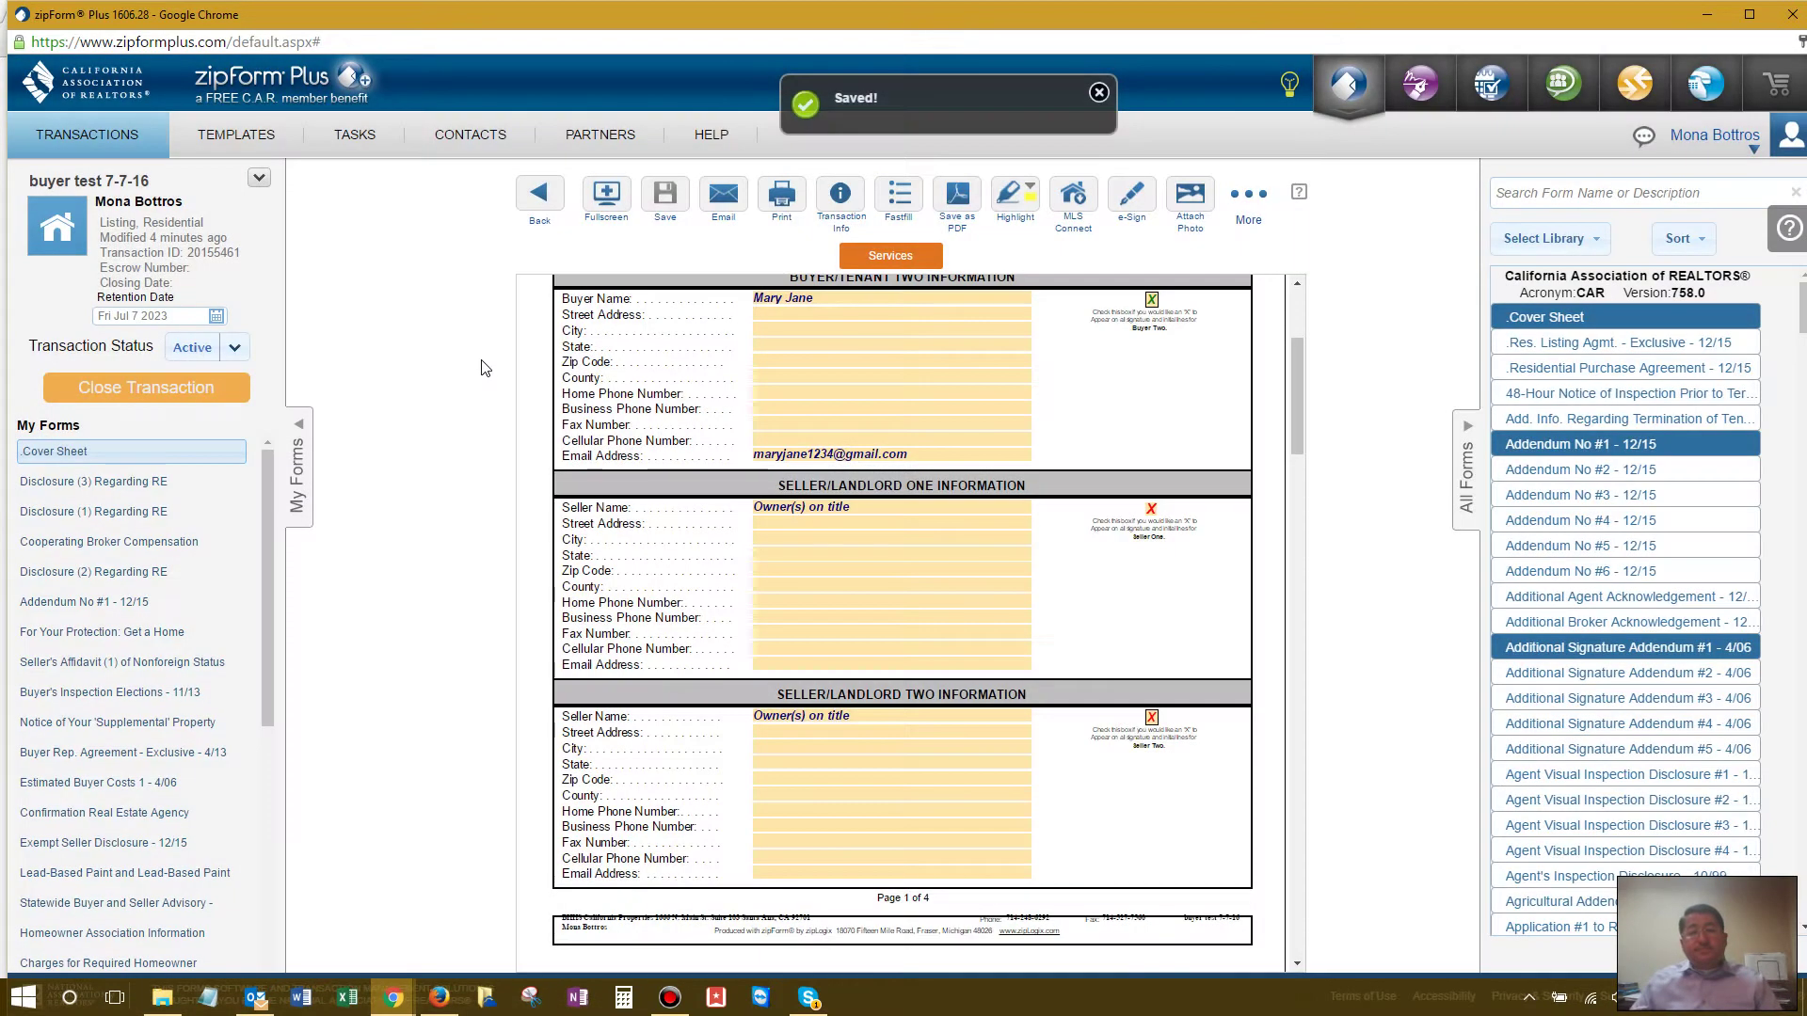
# Step: Create a new e-signature packet named 'Offer Package 2'
pyautogui.click(539, 196)
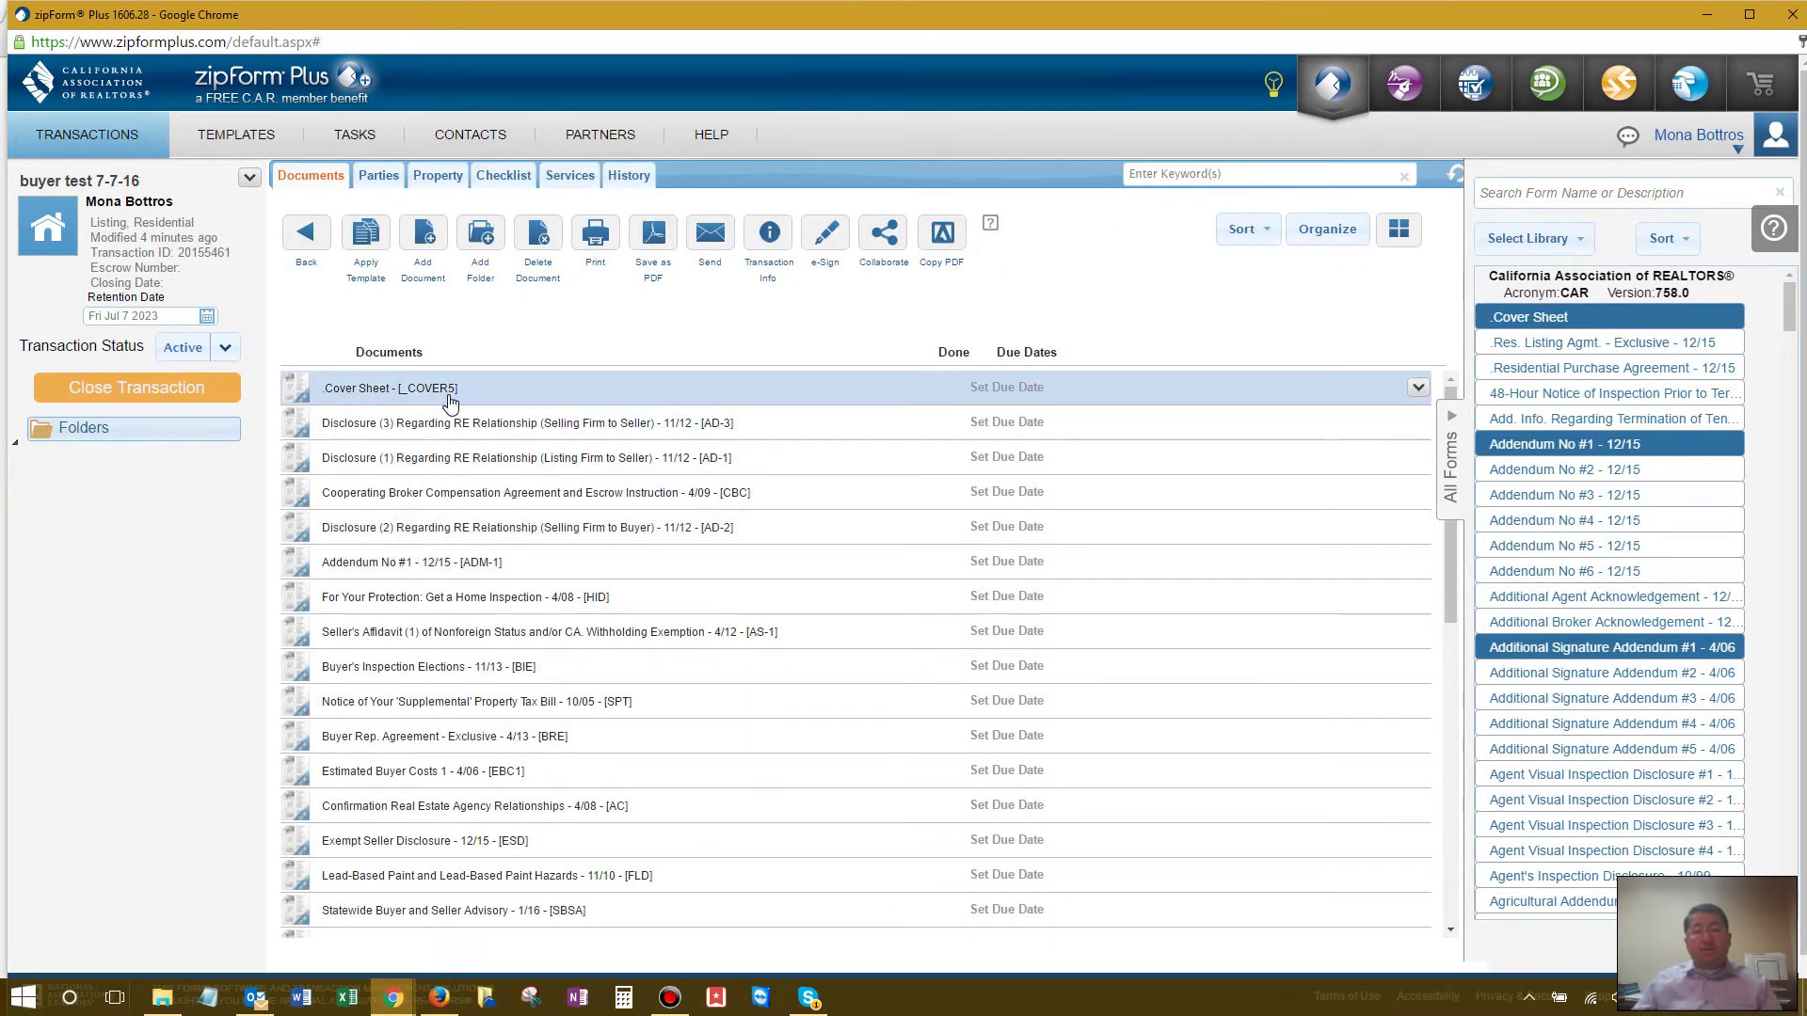
pyautogui.click(821, 240)
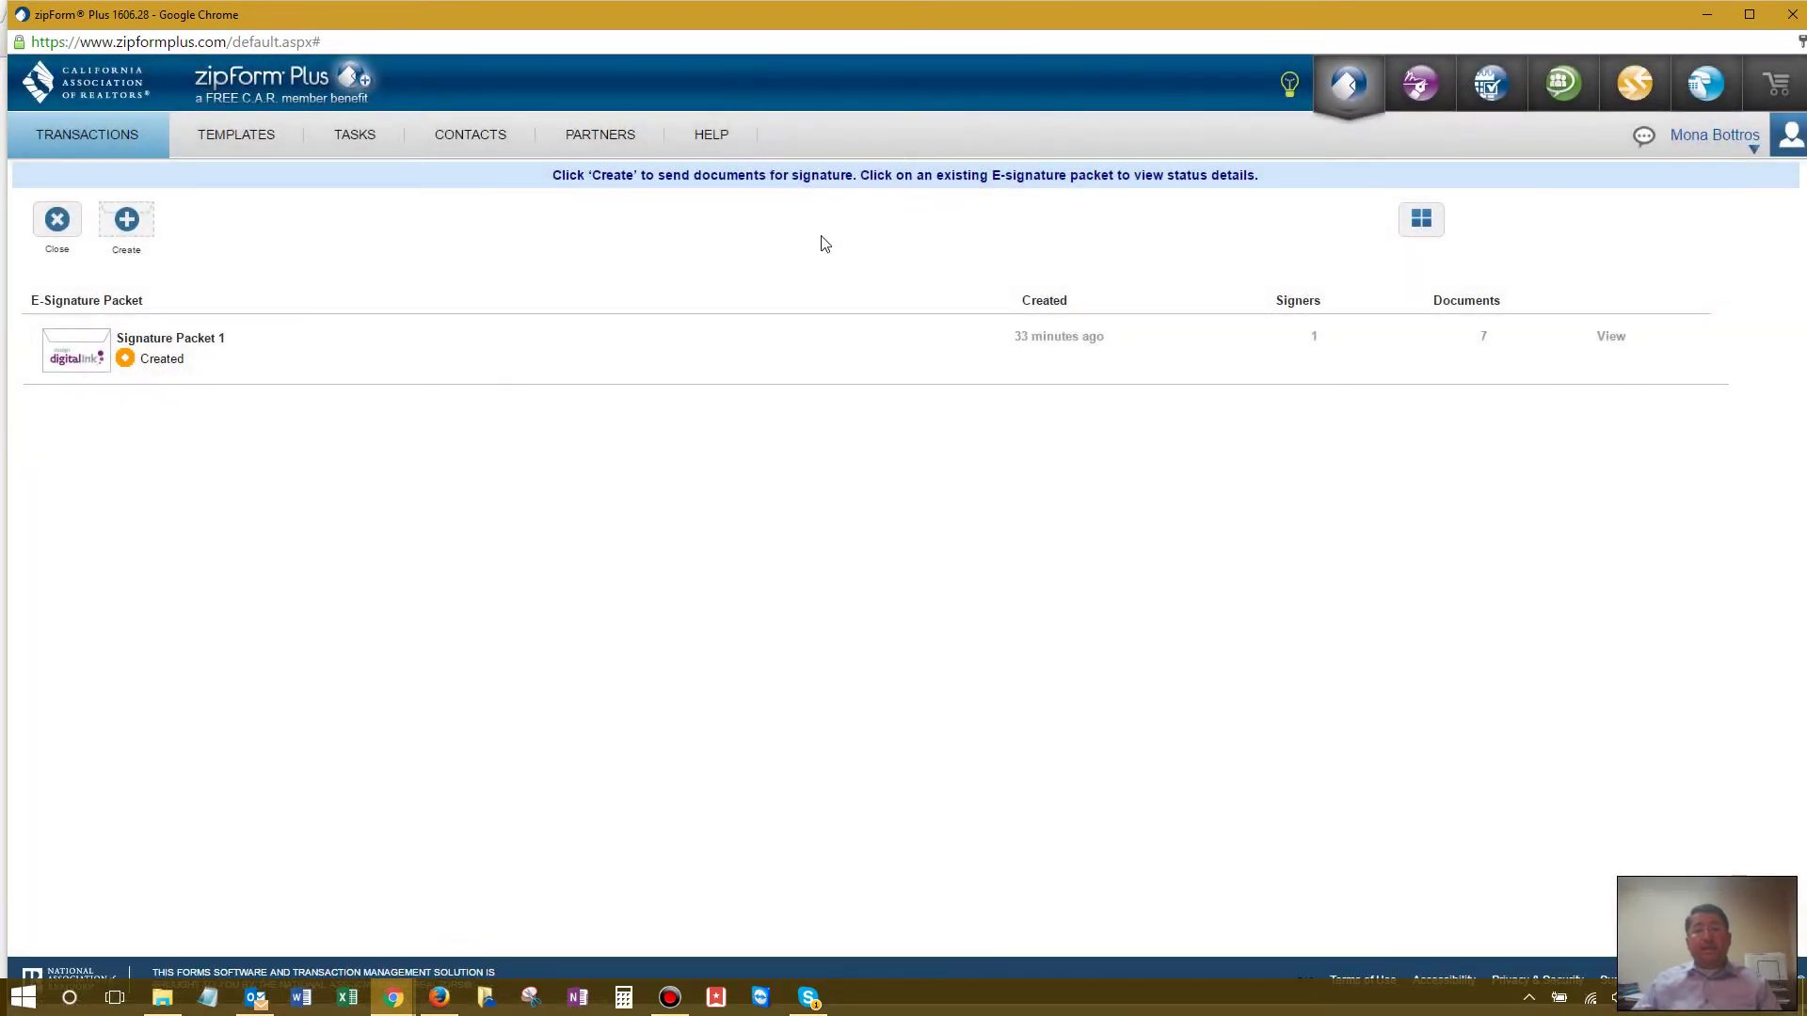
pyautogui.click(133, 228)
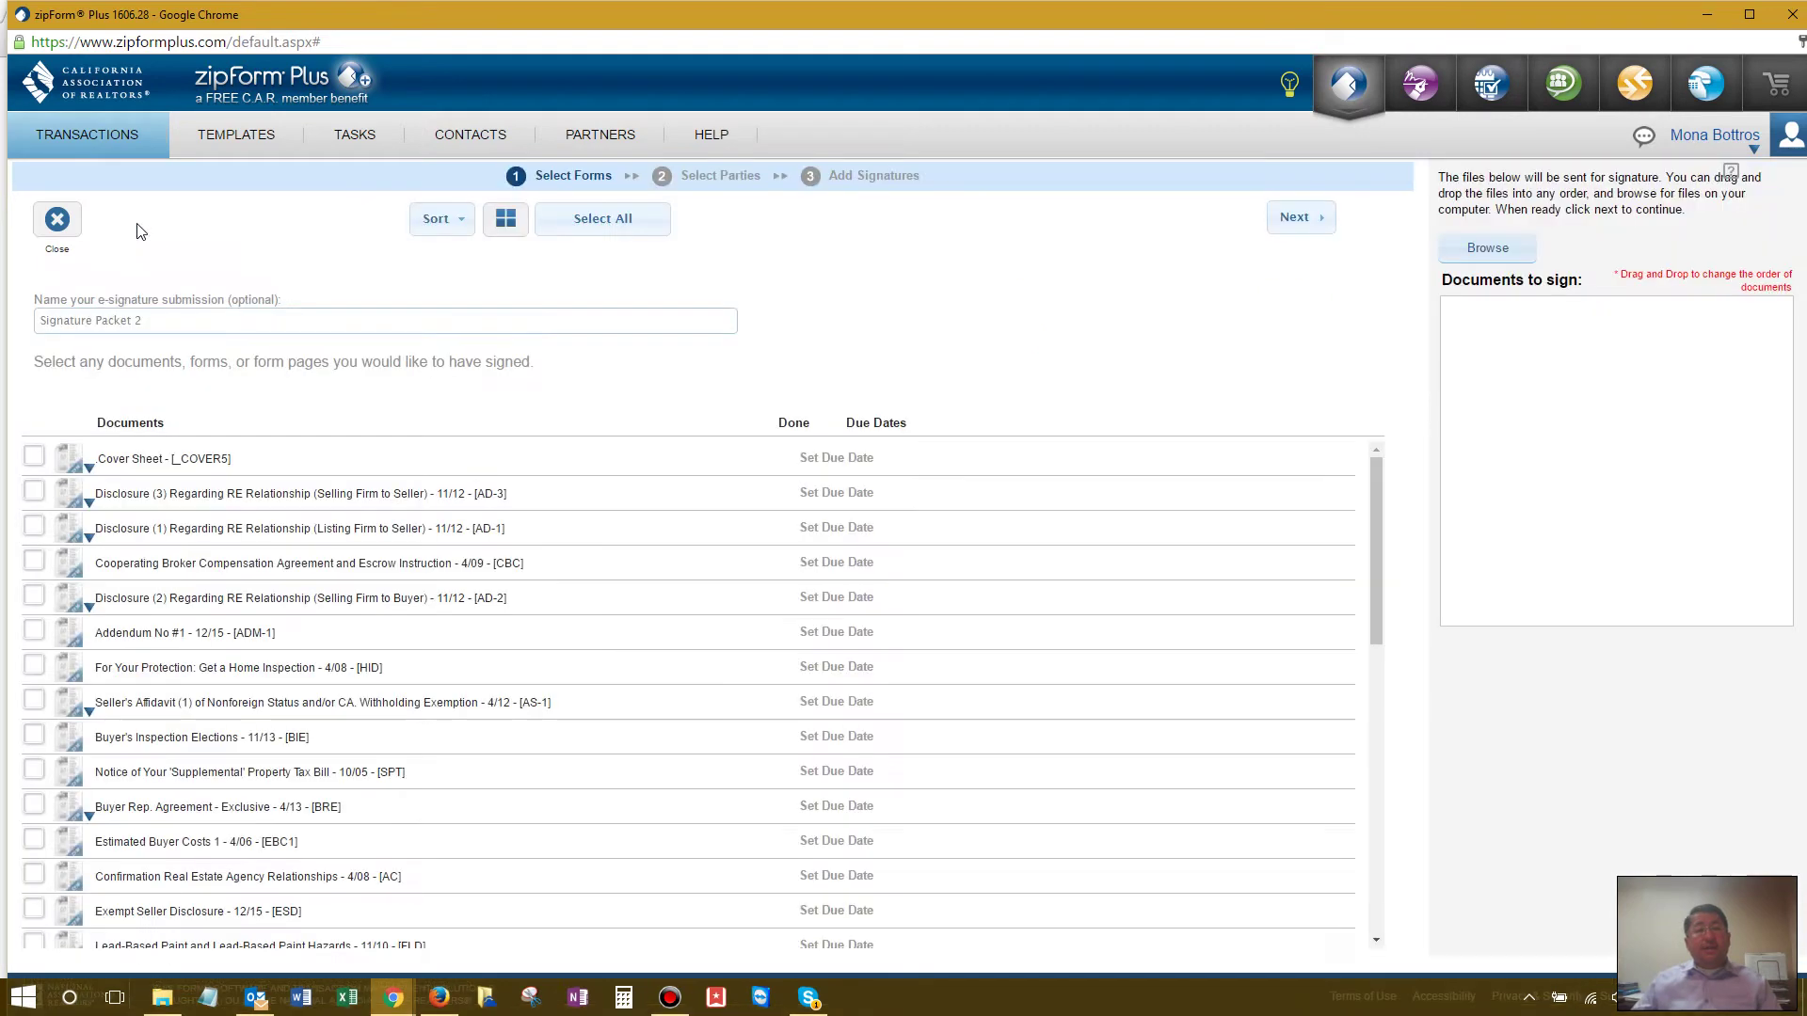
pyautogui.tripleClick(174, 329)
pyautogui.write('Offe')
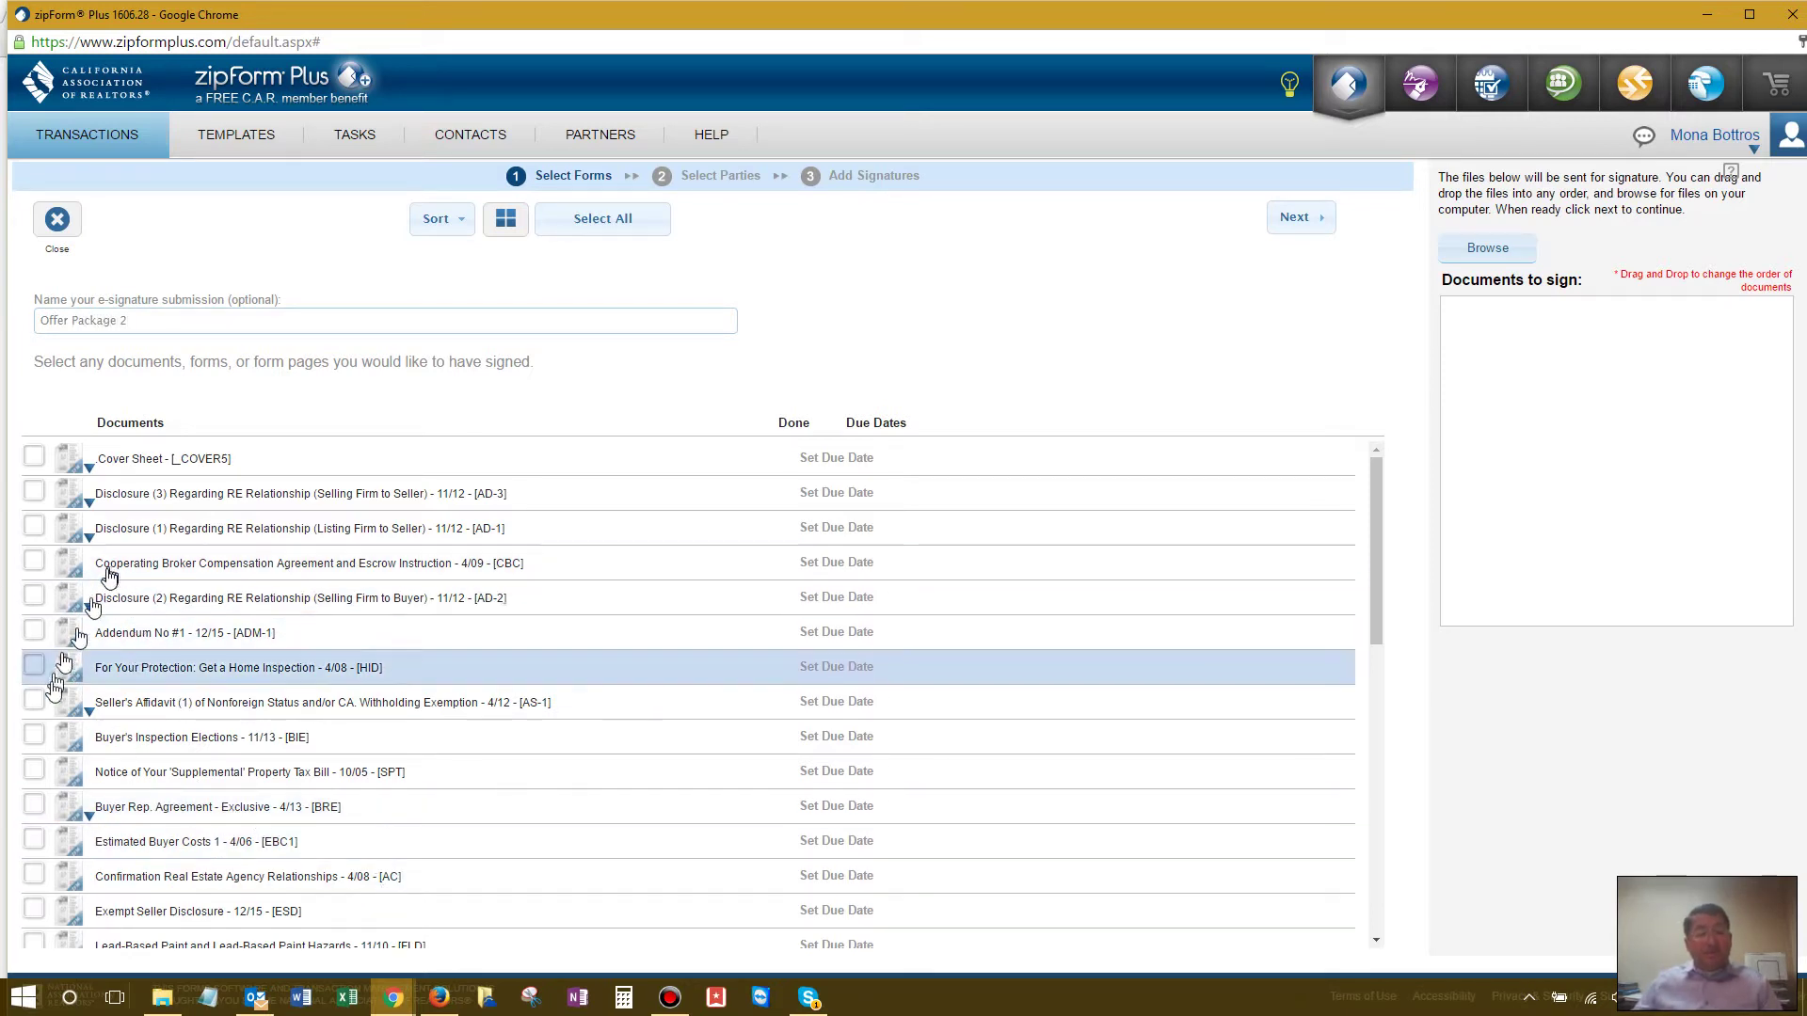
# Step: Add the Residential Purchase Agreement and FHA/VA Amendatory Clause to the packet
pyautogui.scroll(-3, 56, 691)
pyautogui.scroll(-1, 51, 701)
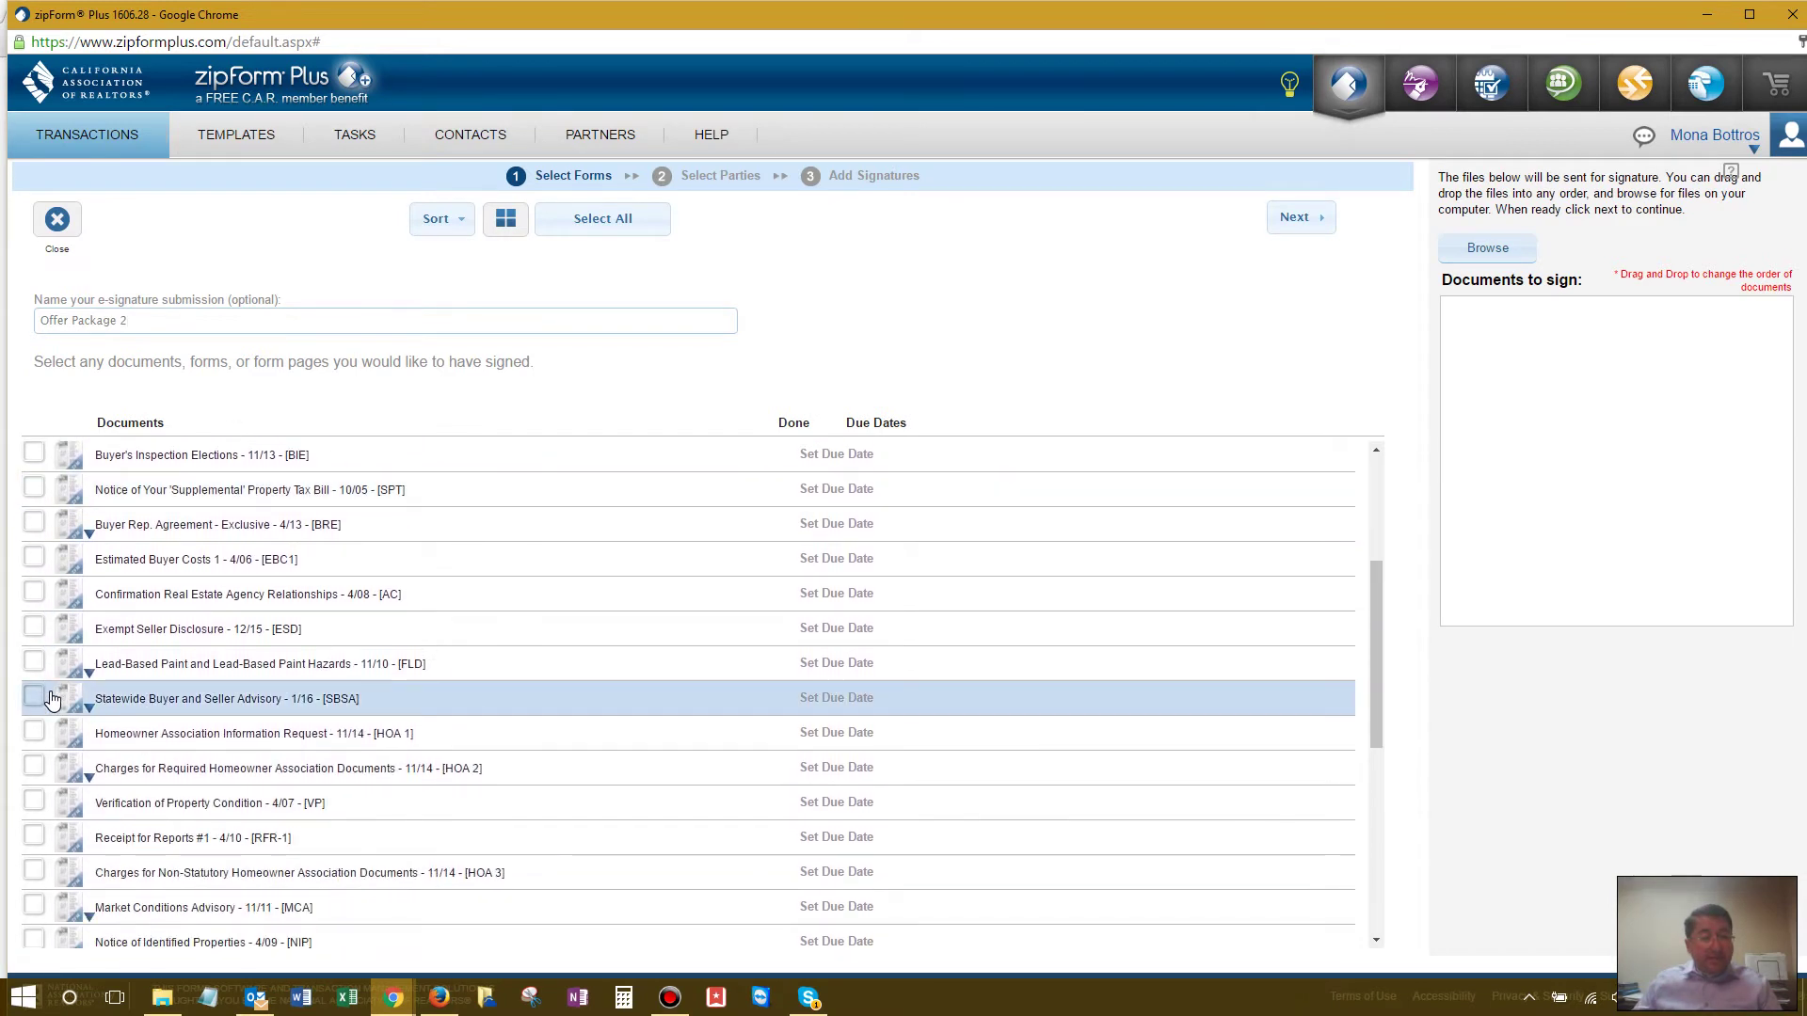
pyautogui.scroll(-7, 51, 701)
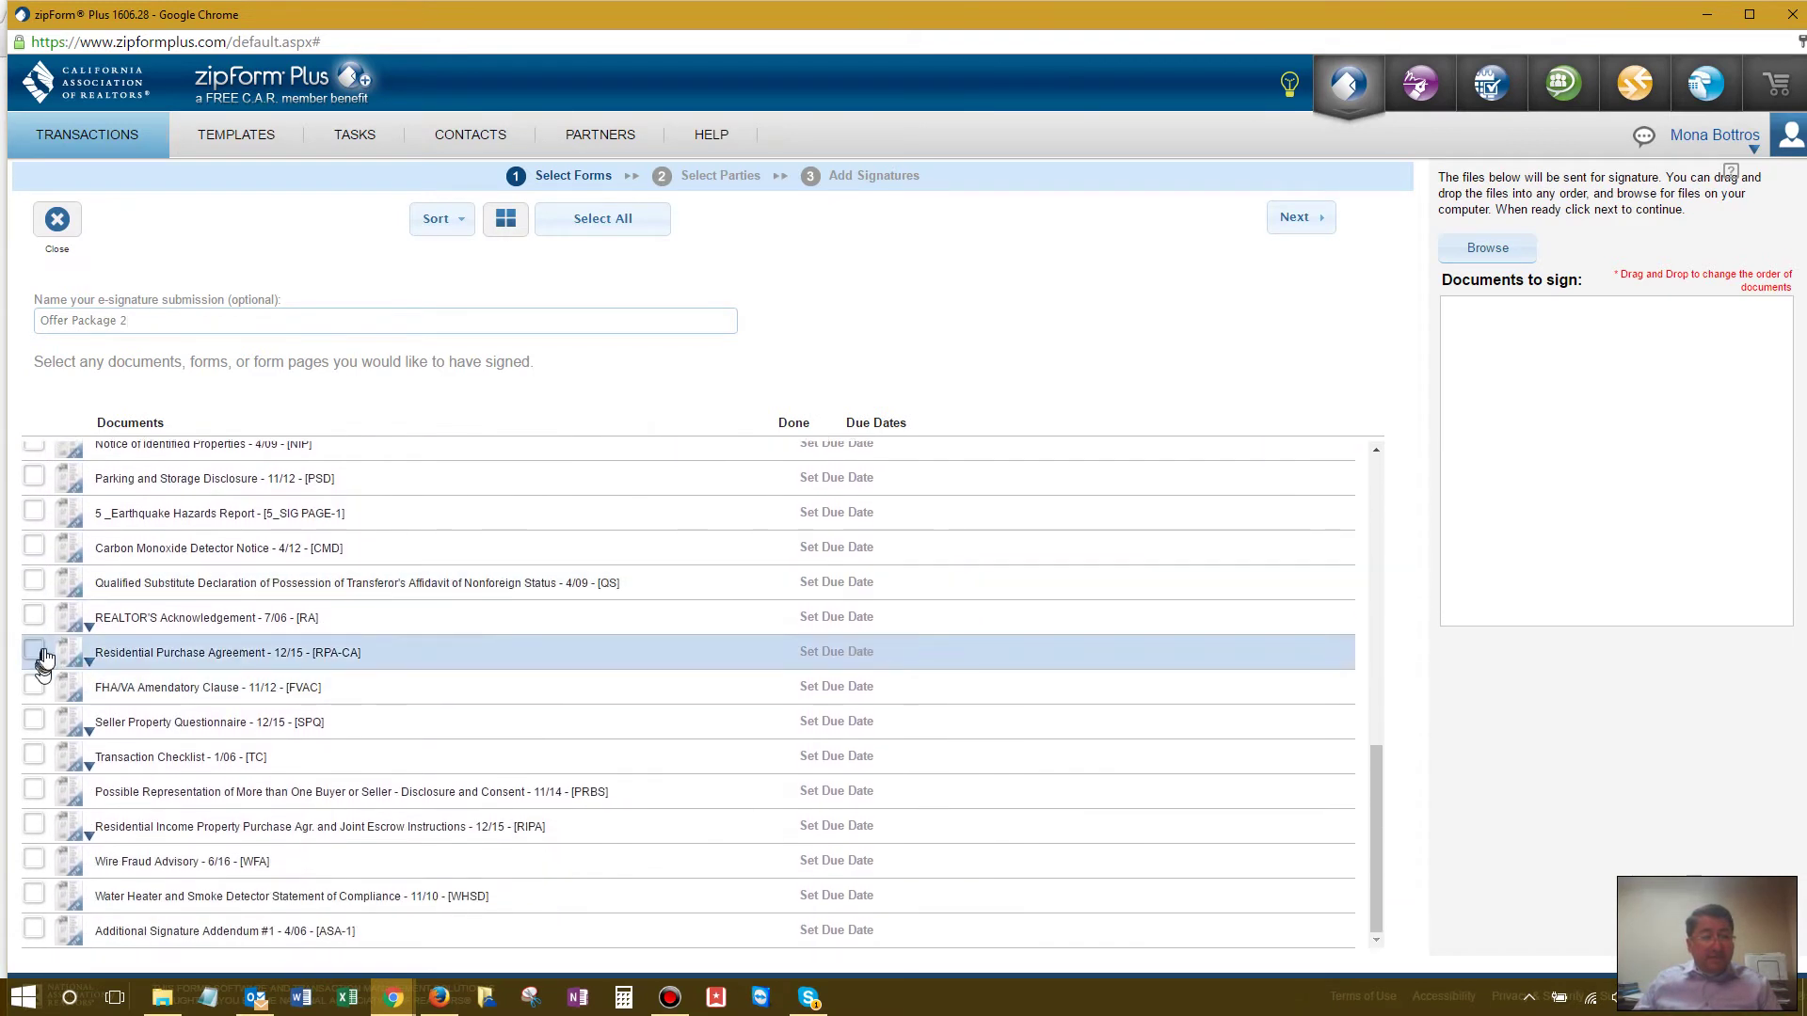
pyautogui.click(36, 651)
pyautogui.click(34, 685)
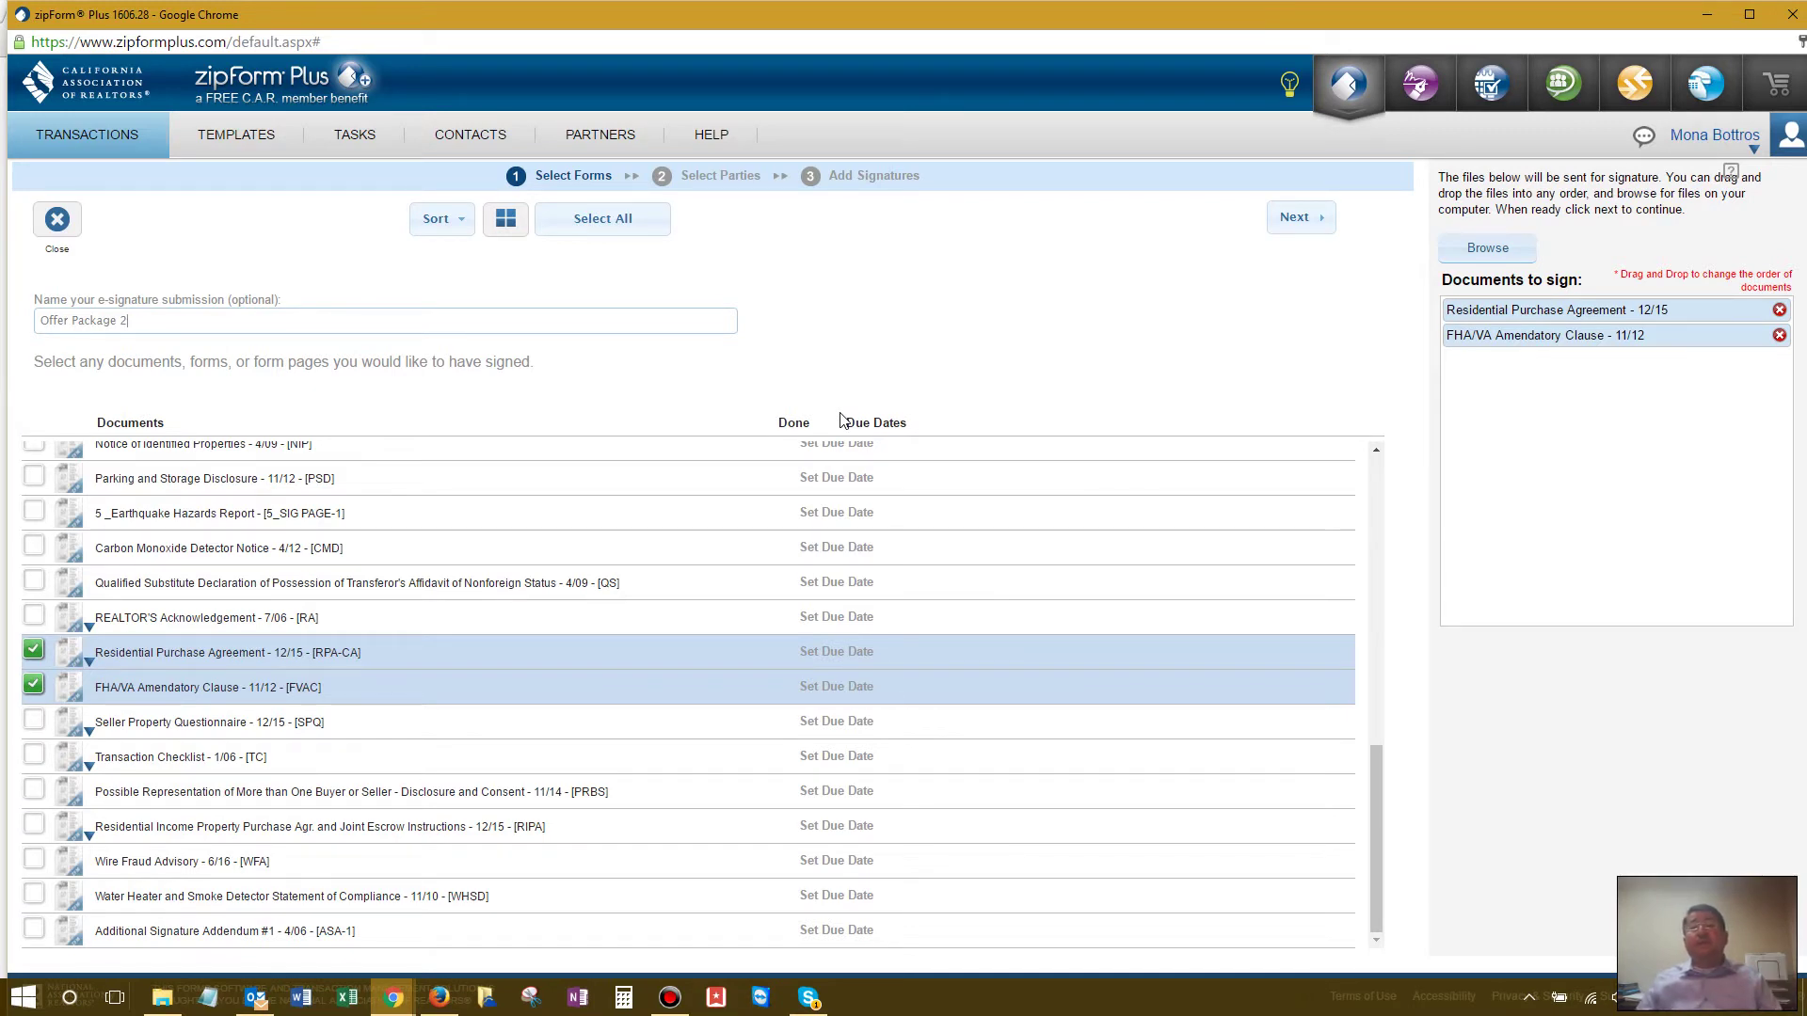
# Step: Choose Buyer One, Buyer Two, Selling Agent and Listing Agent as the packet's signers
pyautogui.click(1298, 235)
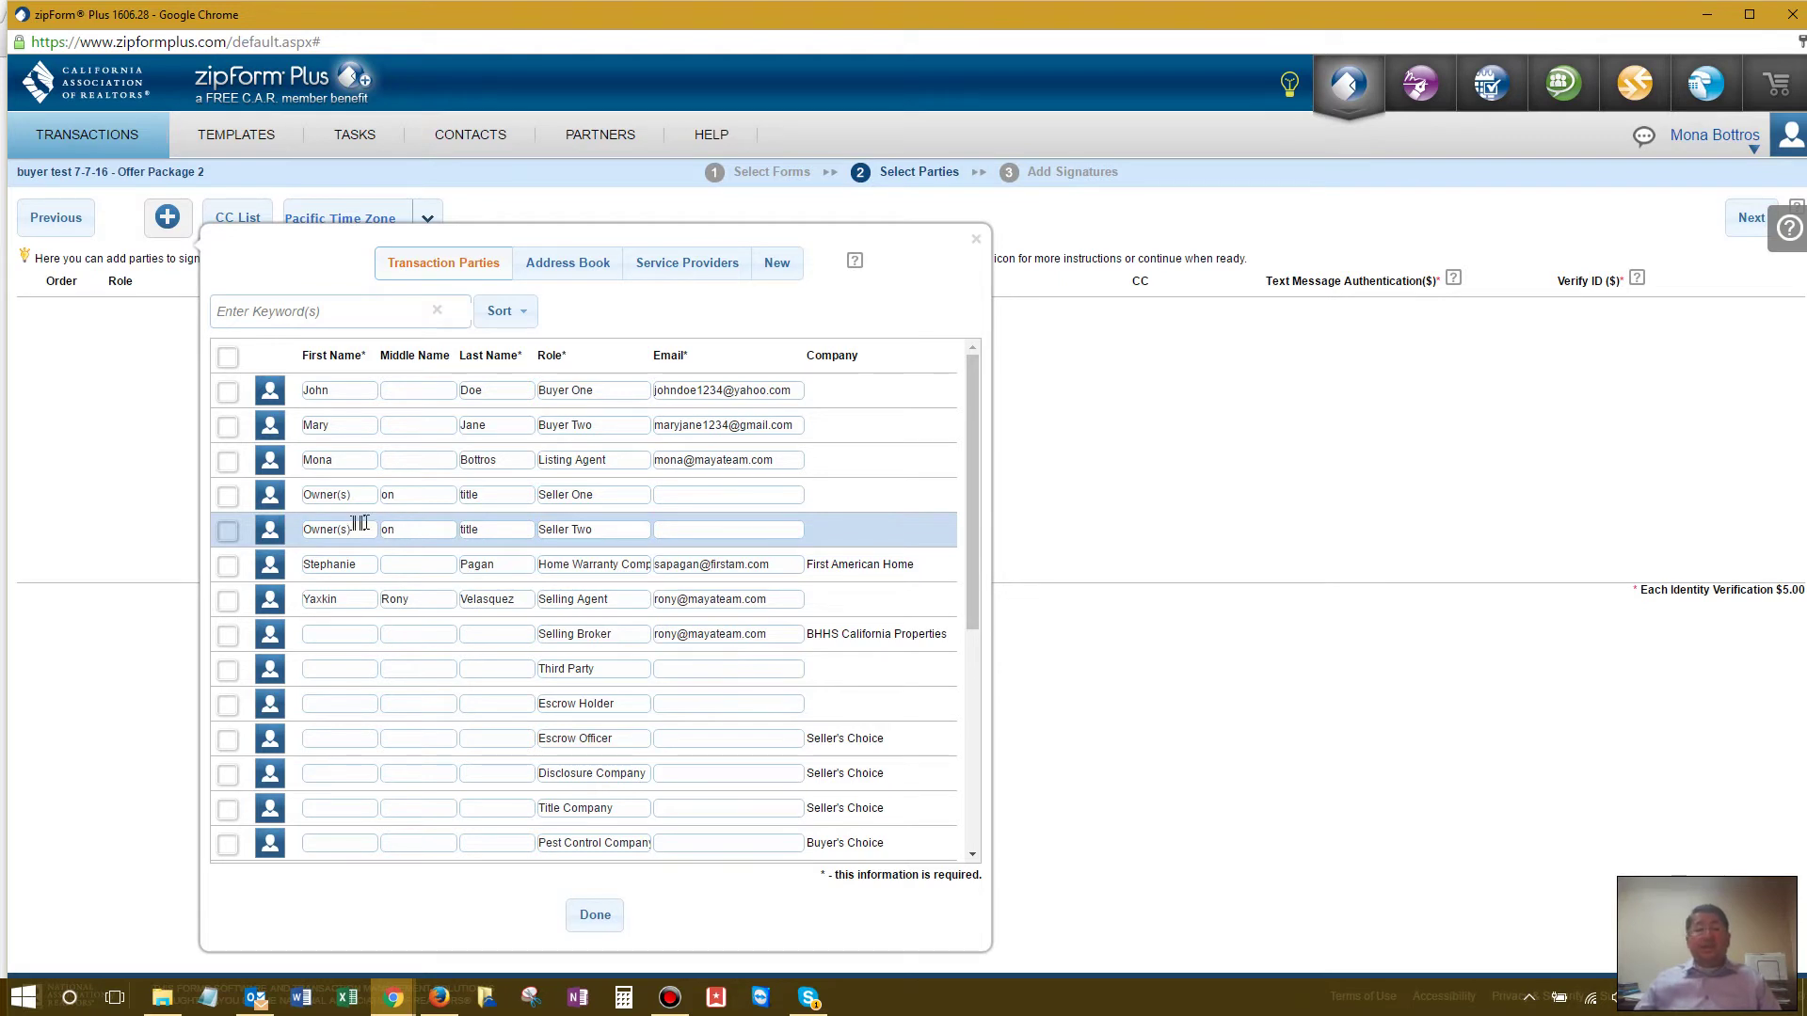
pyautogui.click(226, 391)
pyautogui.click(224, 427)
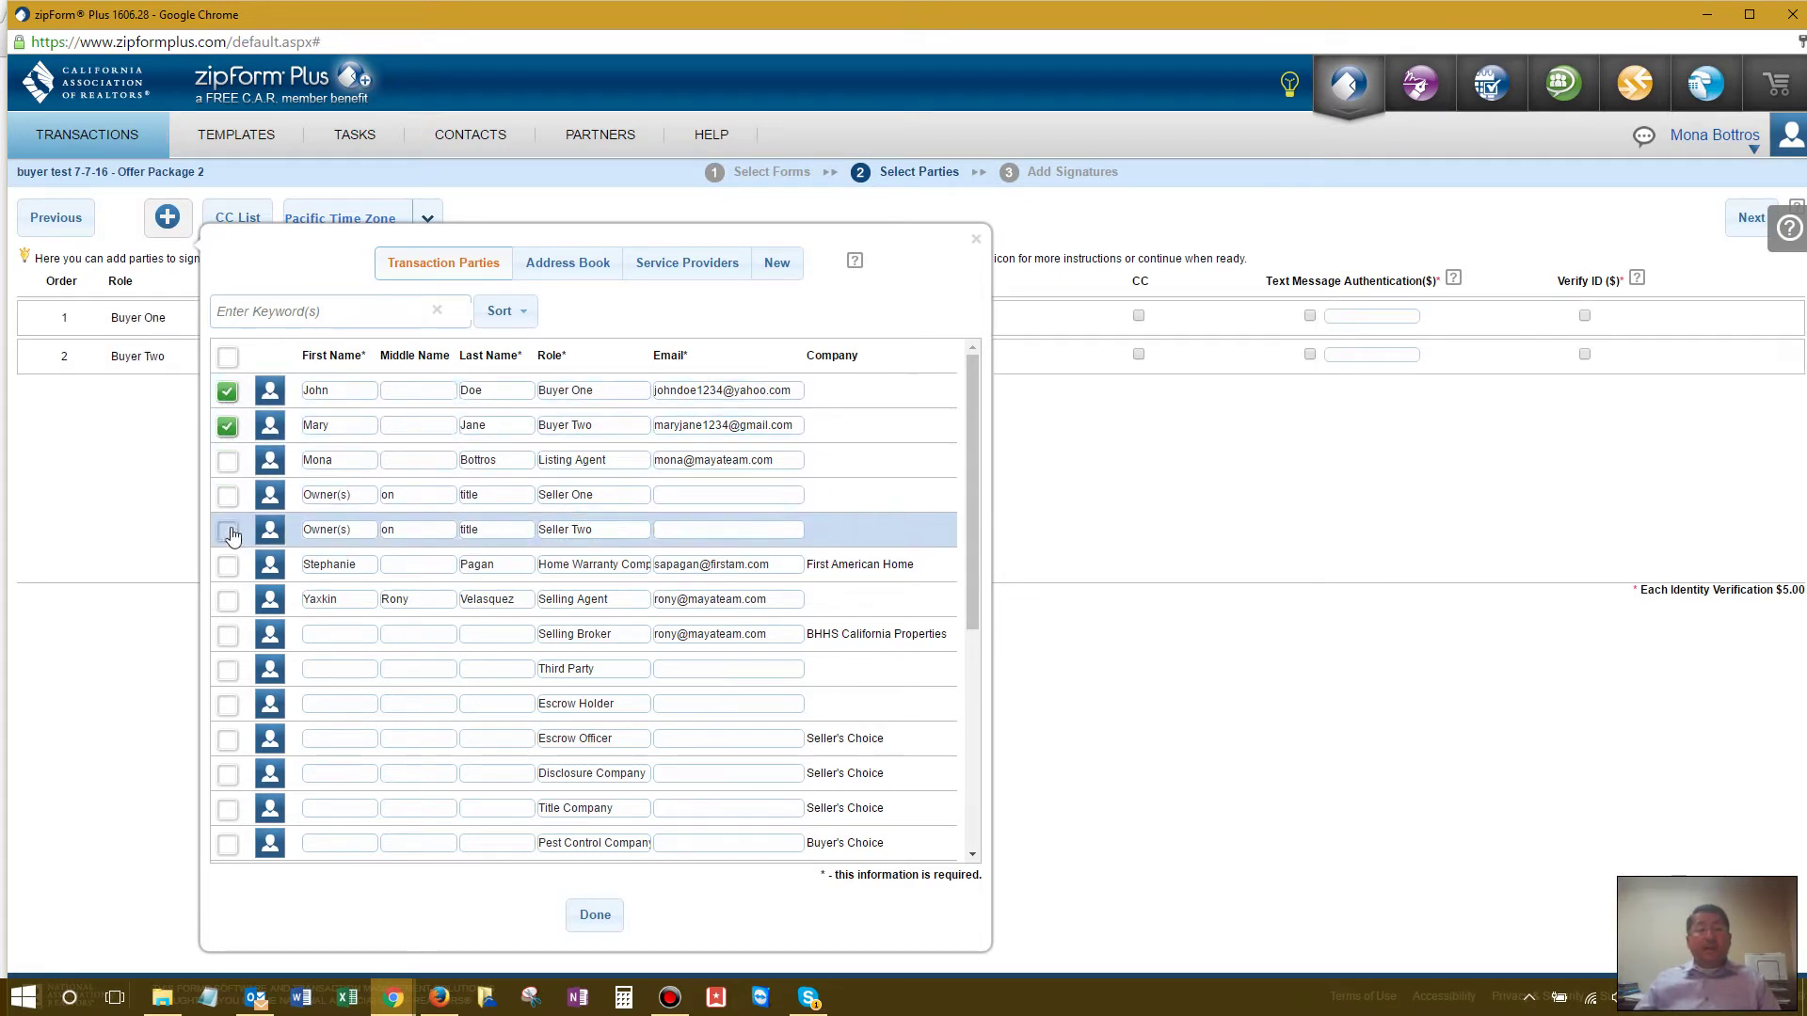
pyautogui.click(228, 601)
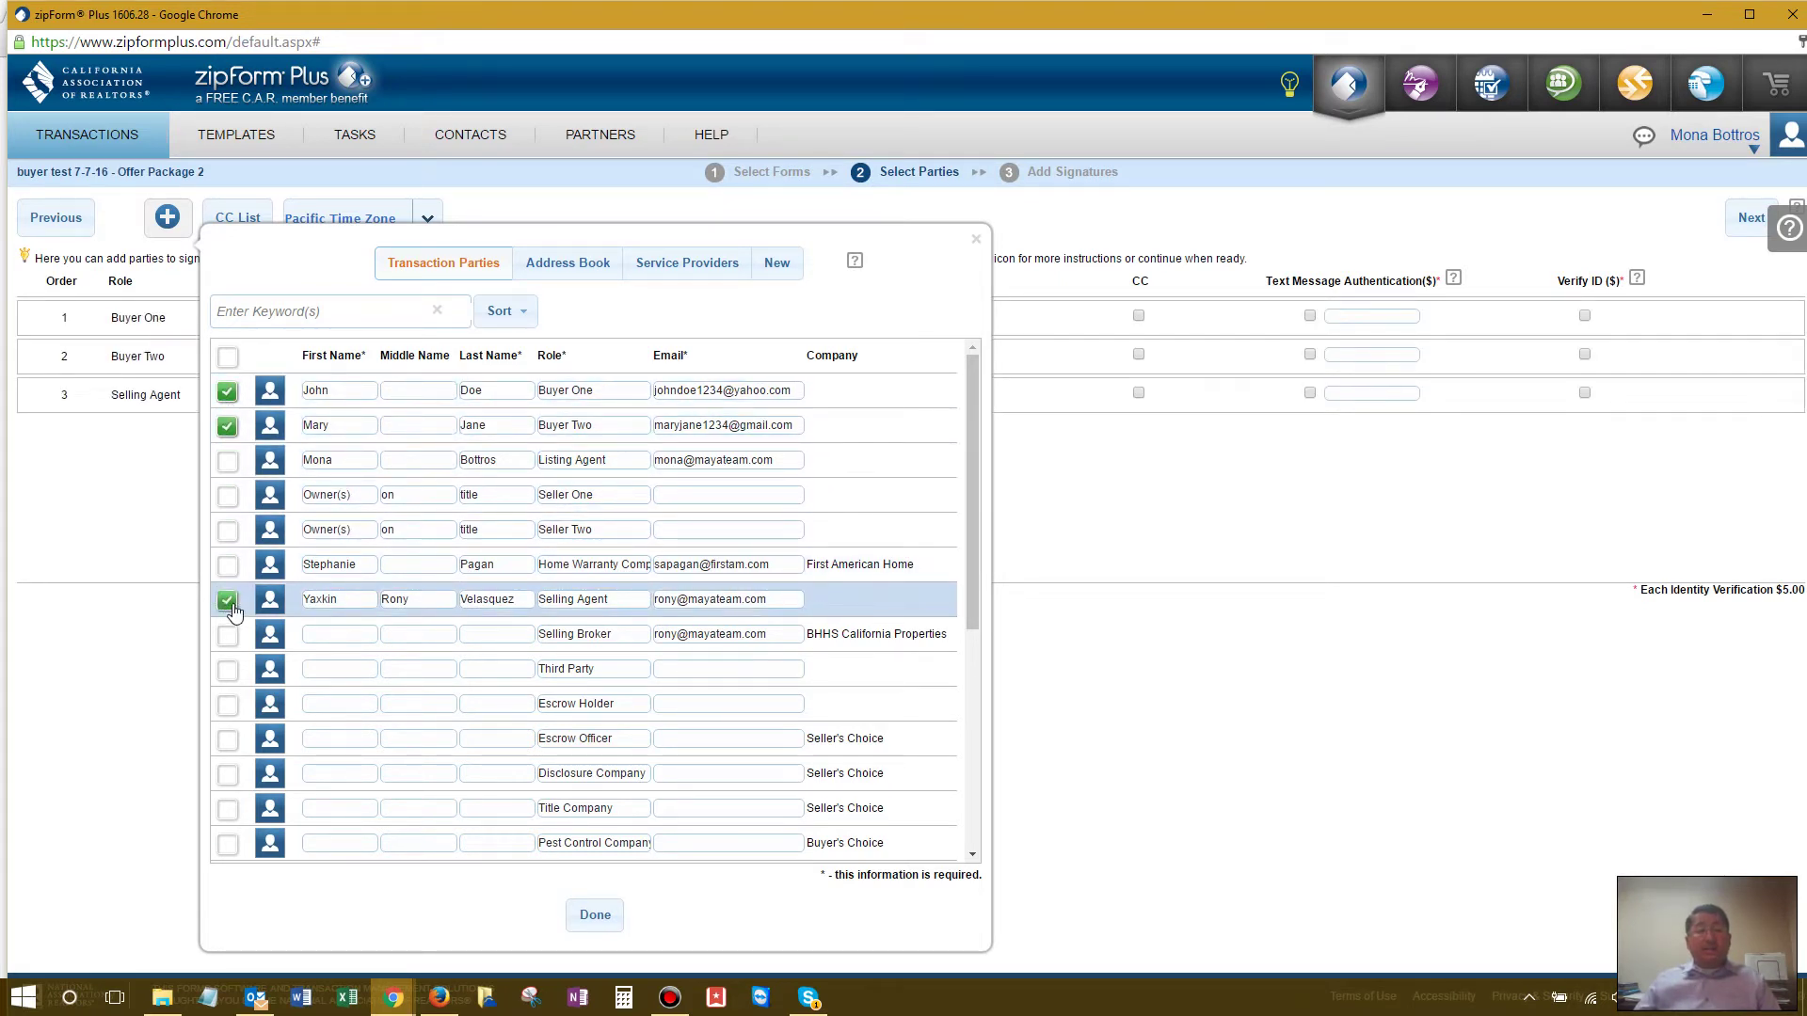
pyautogui.click(227, 461)
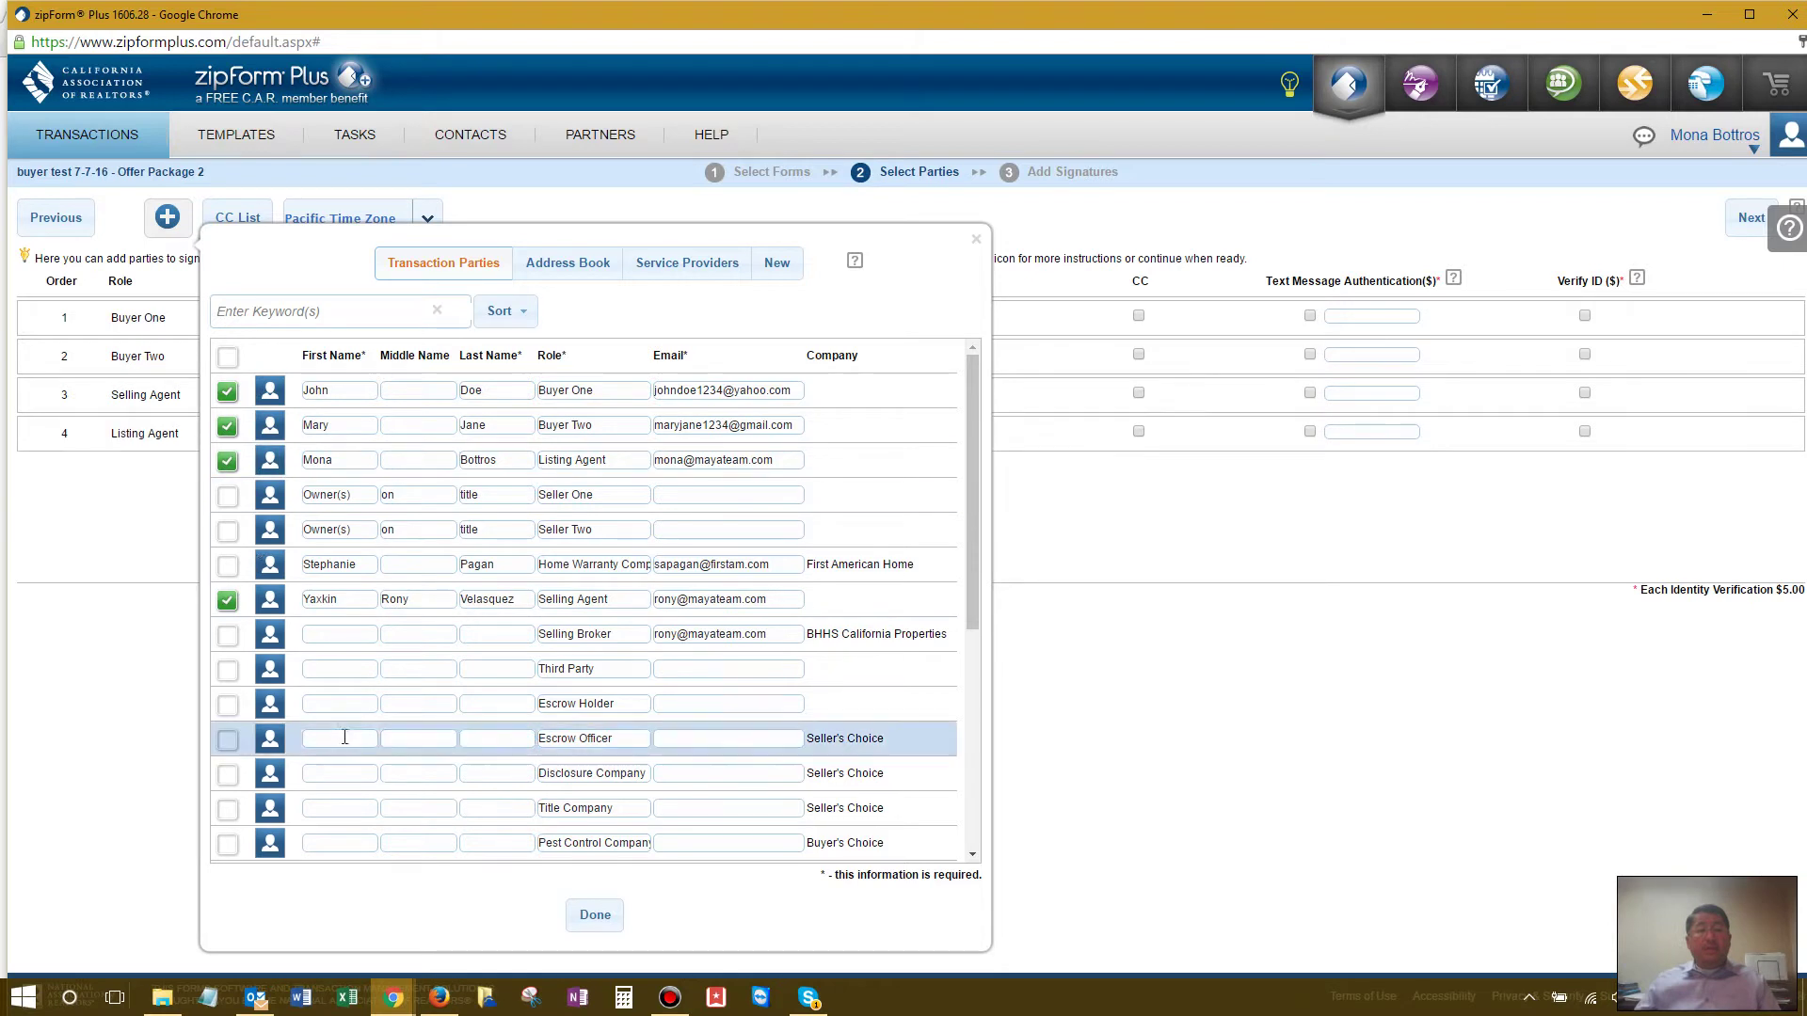
pyautogui.click(597, 915)
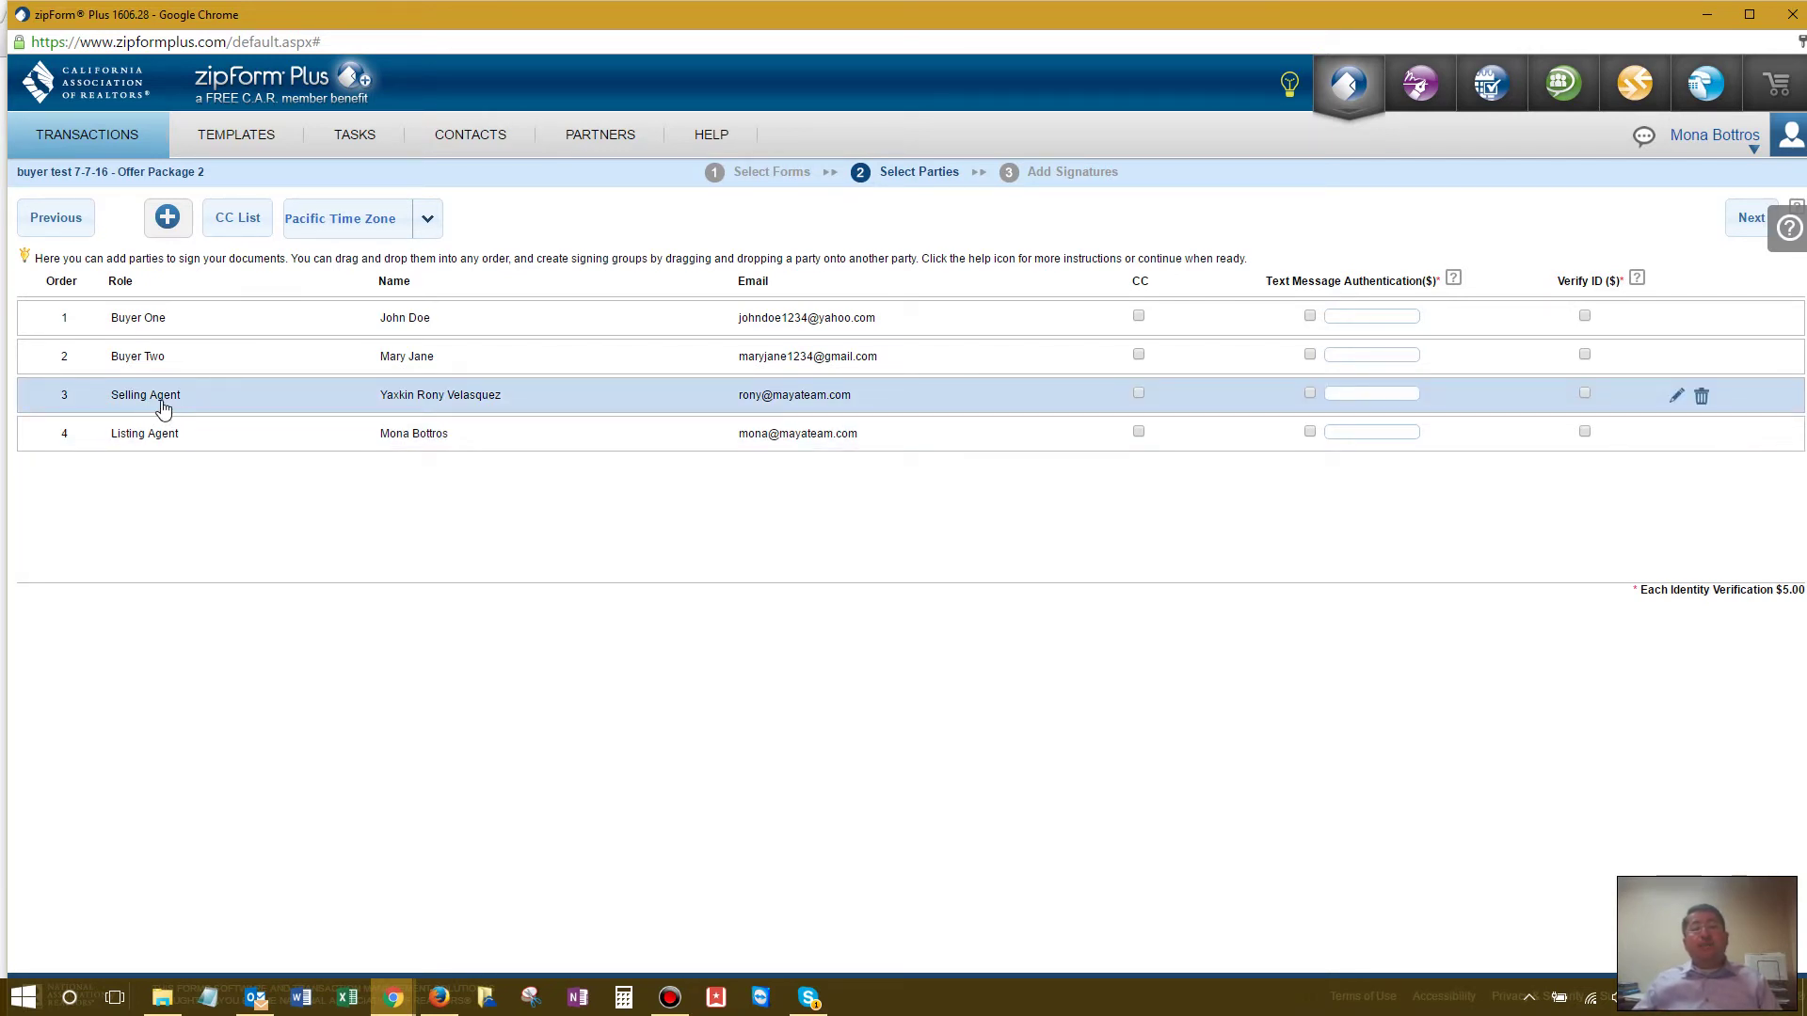
# Step: Move Selling Agent to the top and Buyer Two above Buyer One, then continue to Add Signatures
pyautogui.moveTo(162, 407); pyautogui.dragTo(161, 318)
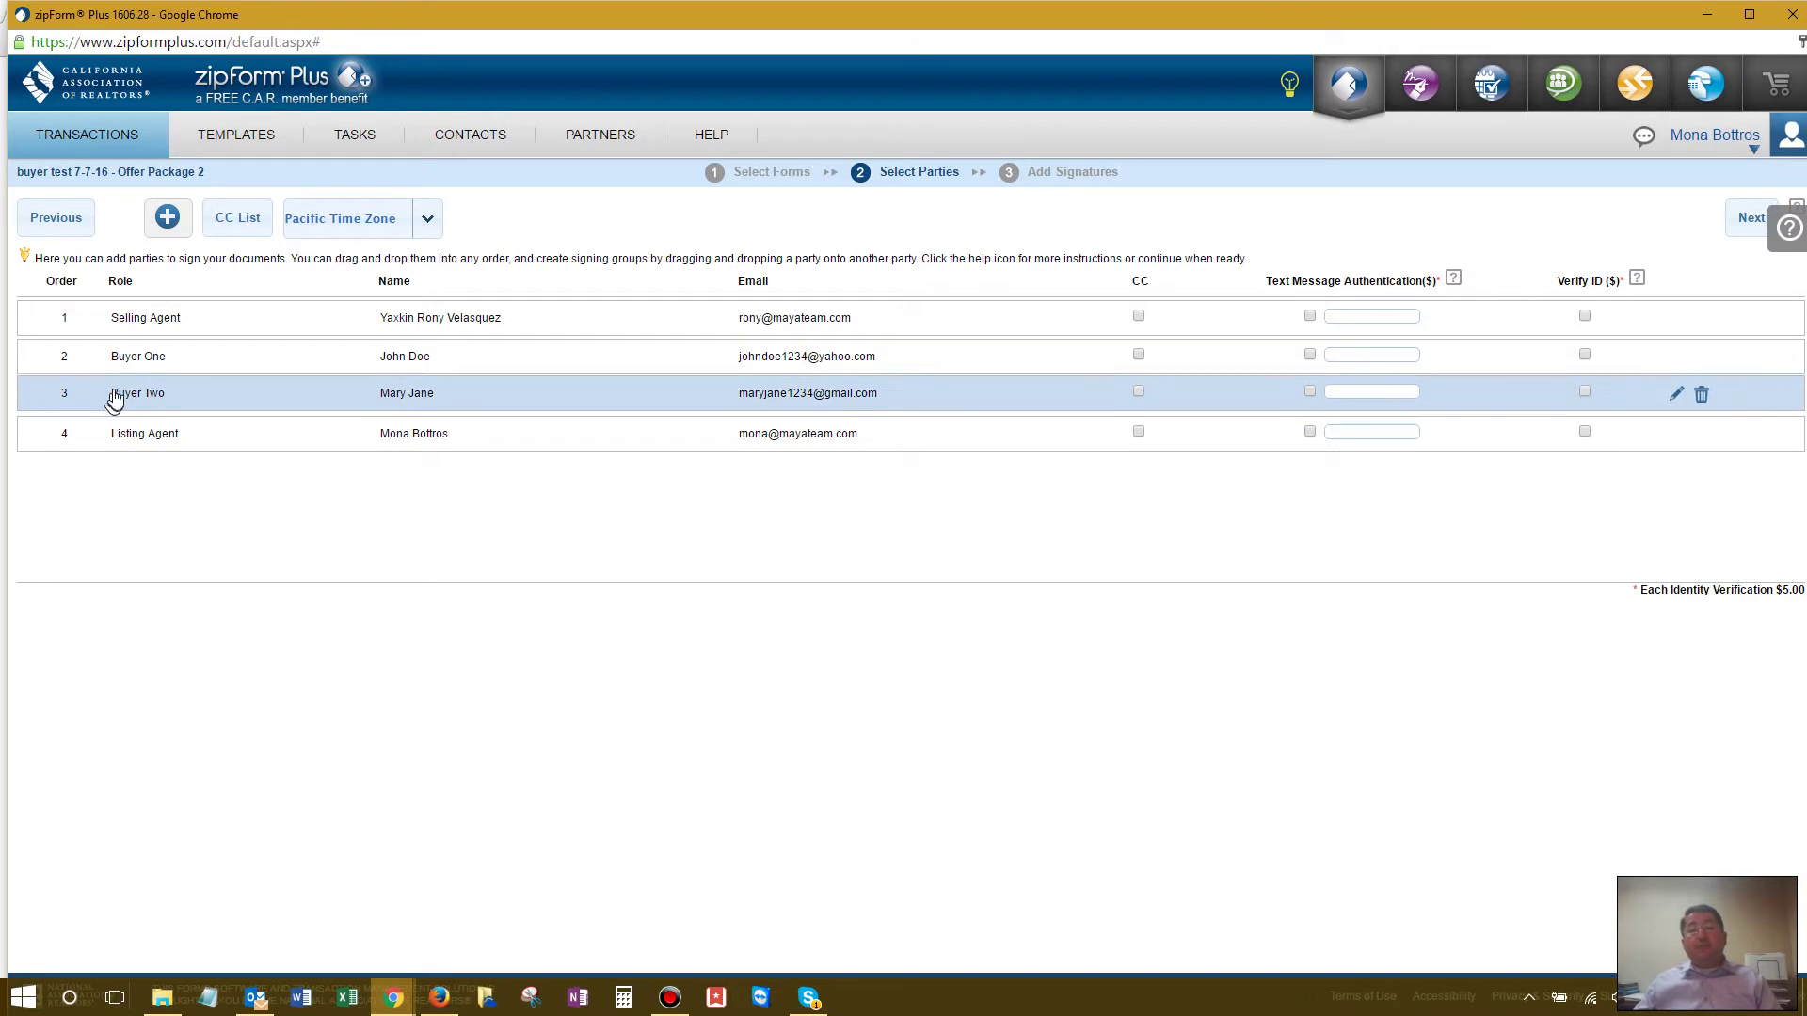
pyautogui.moveTo(112, 403); pyautogui.dragTo(113, 358)
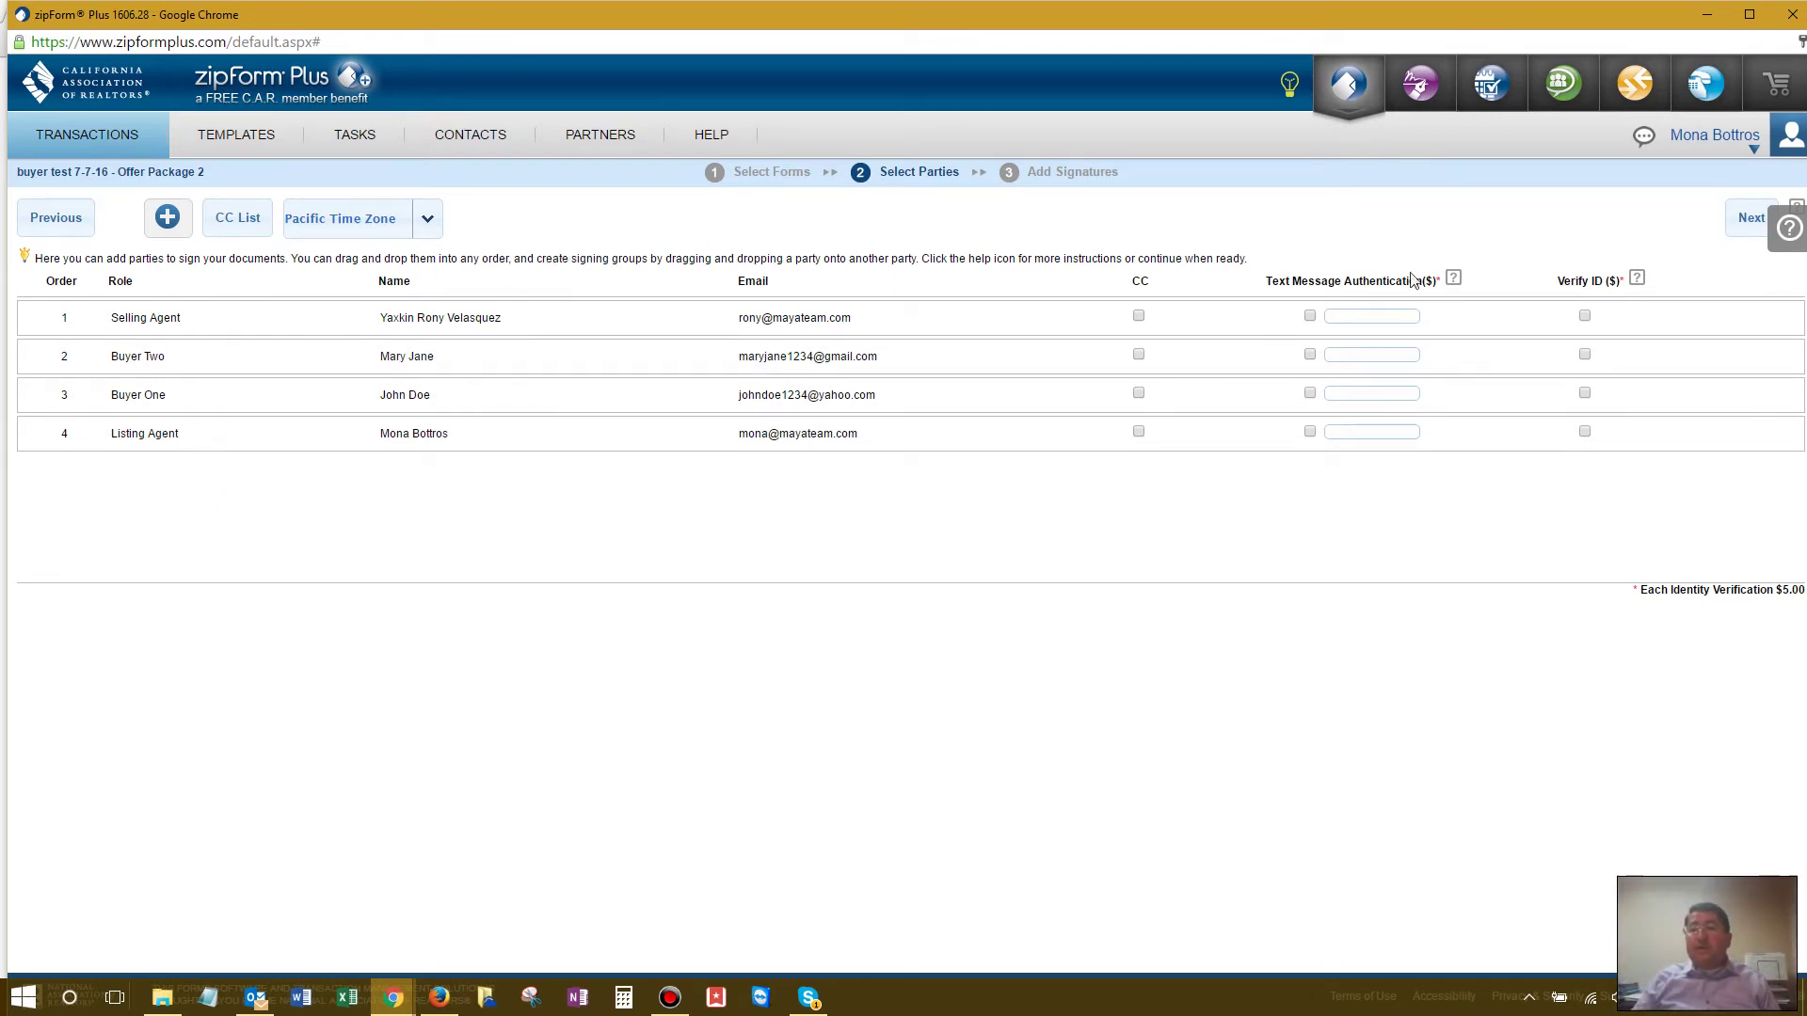
pyautogui.click(1746, 220)
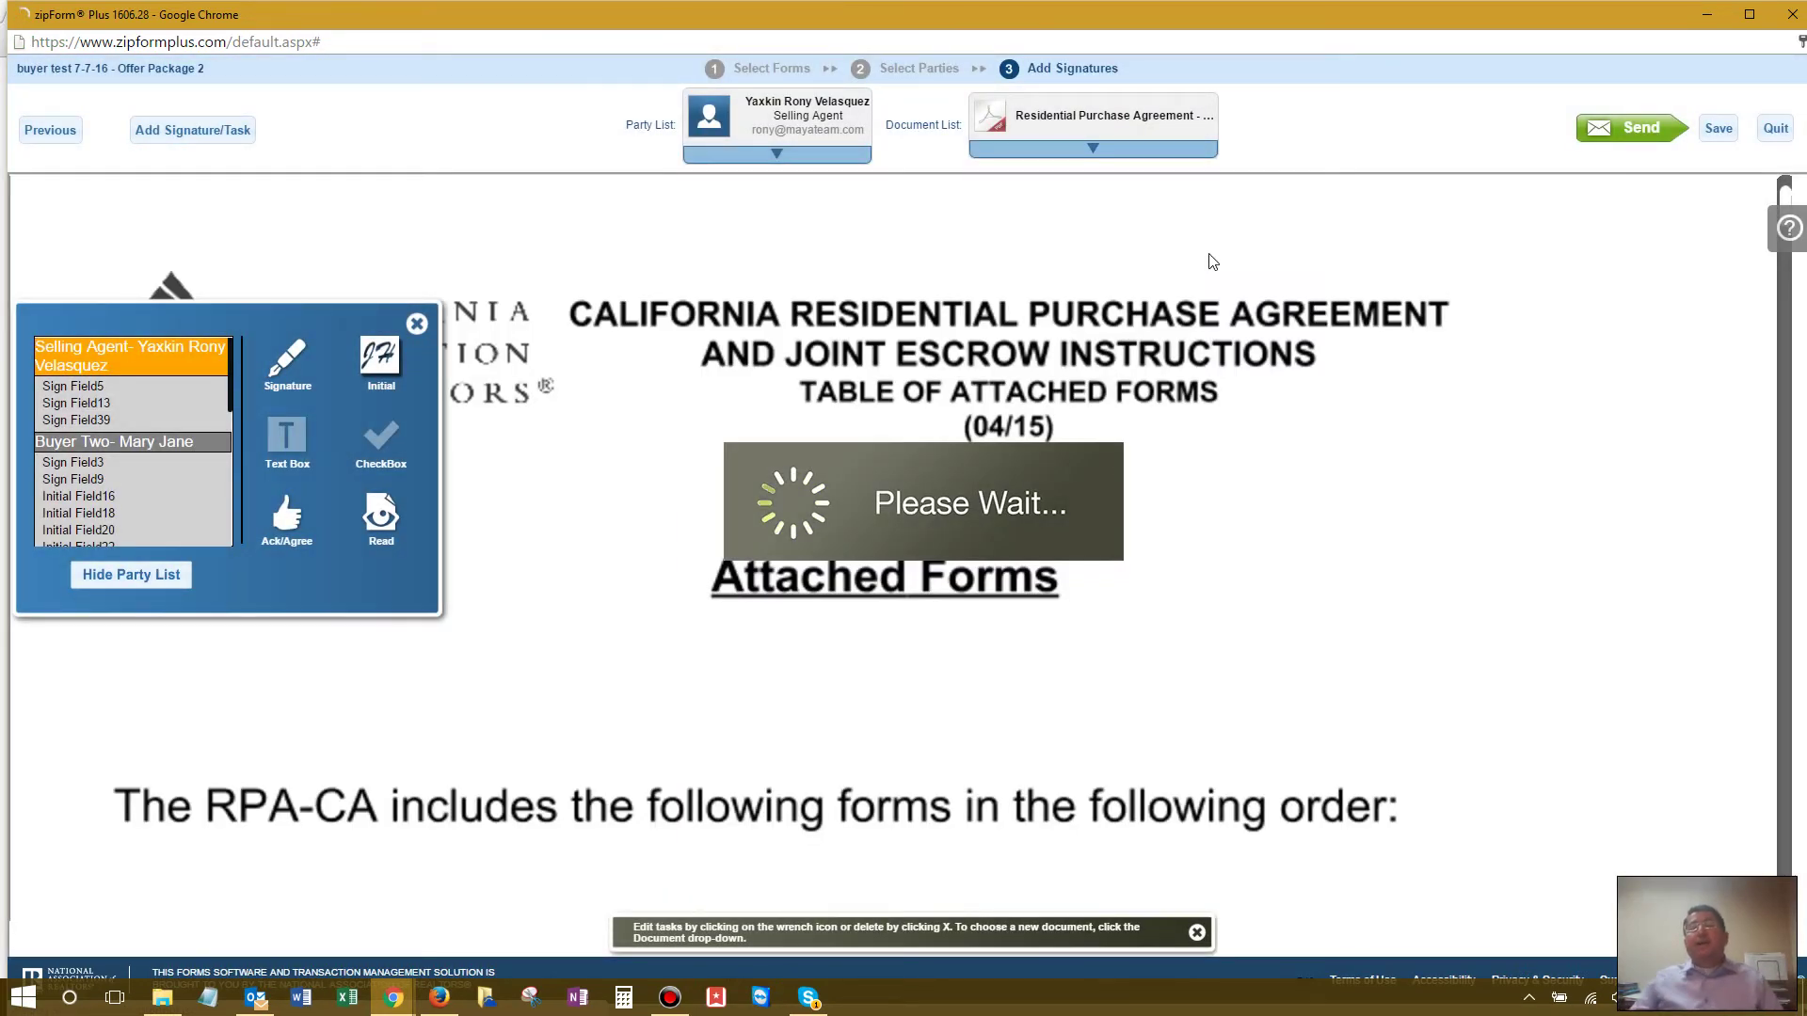
# Step: Scroll through the Residential Purchase Agreement reviewing its buyer and agent signature and date fields
pyautogui.scroll(-6, 1211, 258)
pyautogui.scroll(-15, 1209, 254)
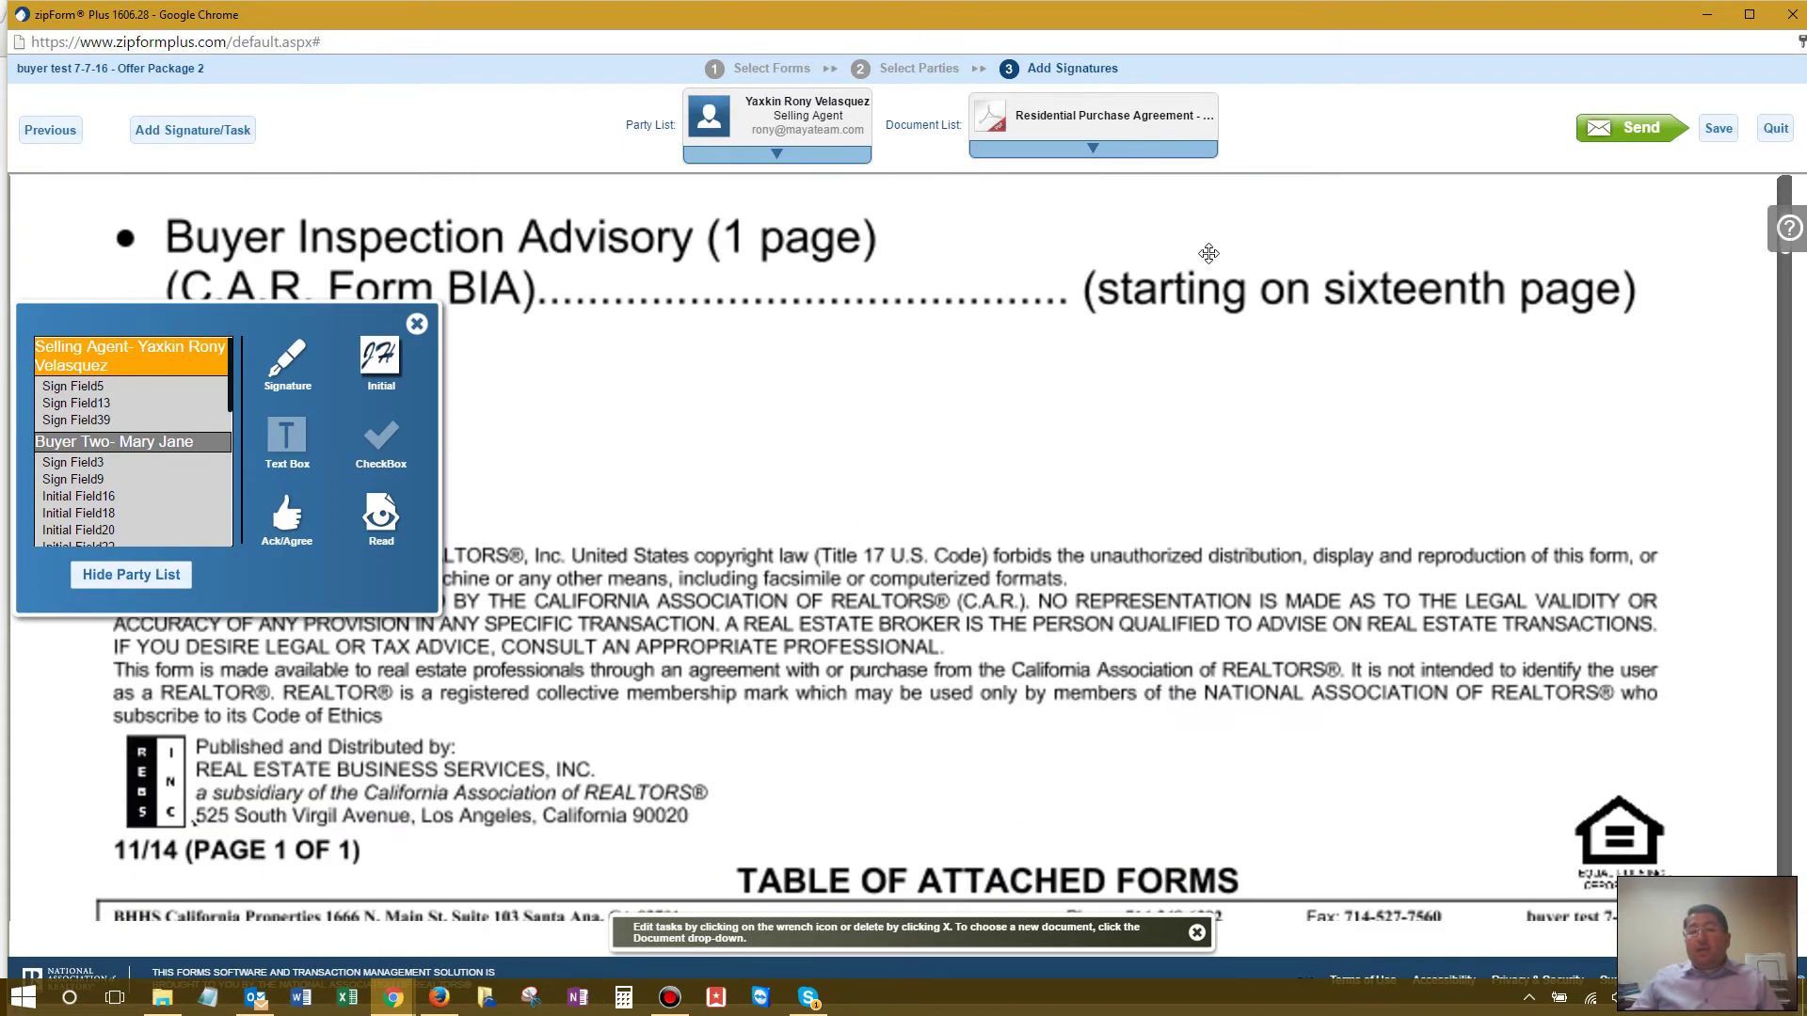
pyautogui.scroll(-5, 1209, 254)
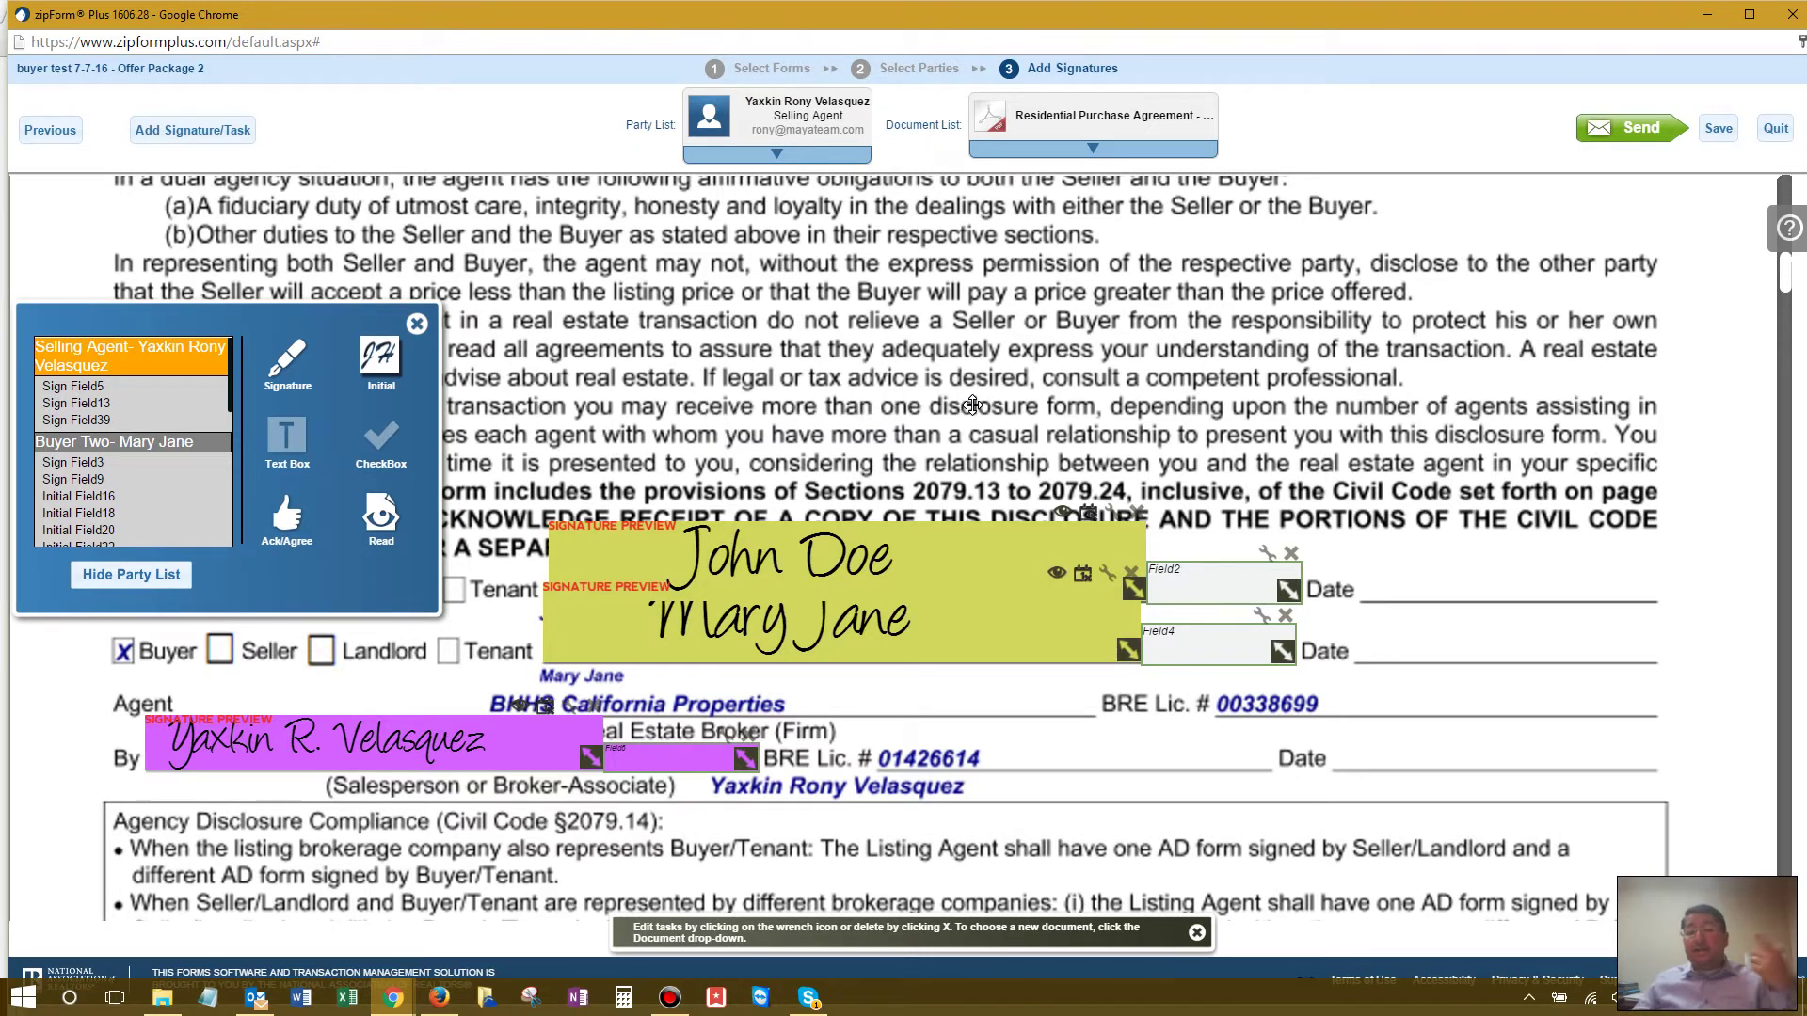
pyautogui.scroll(-5, 972, 405)
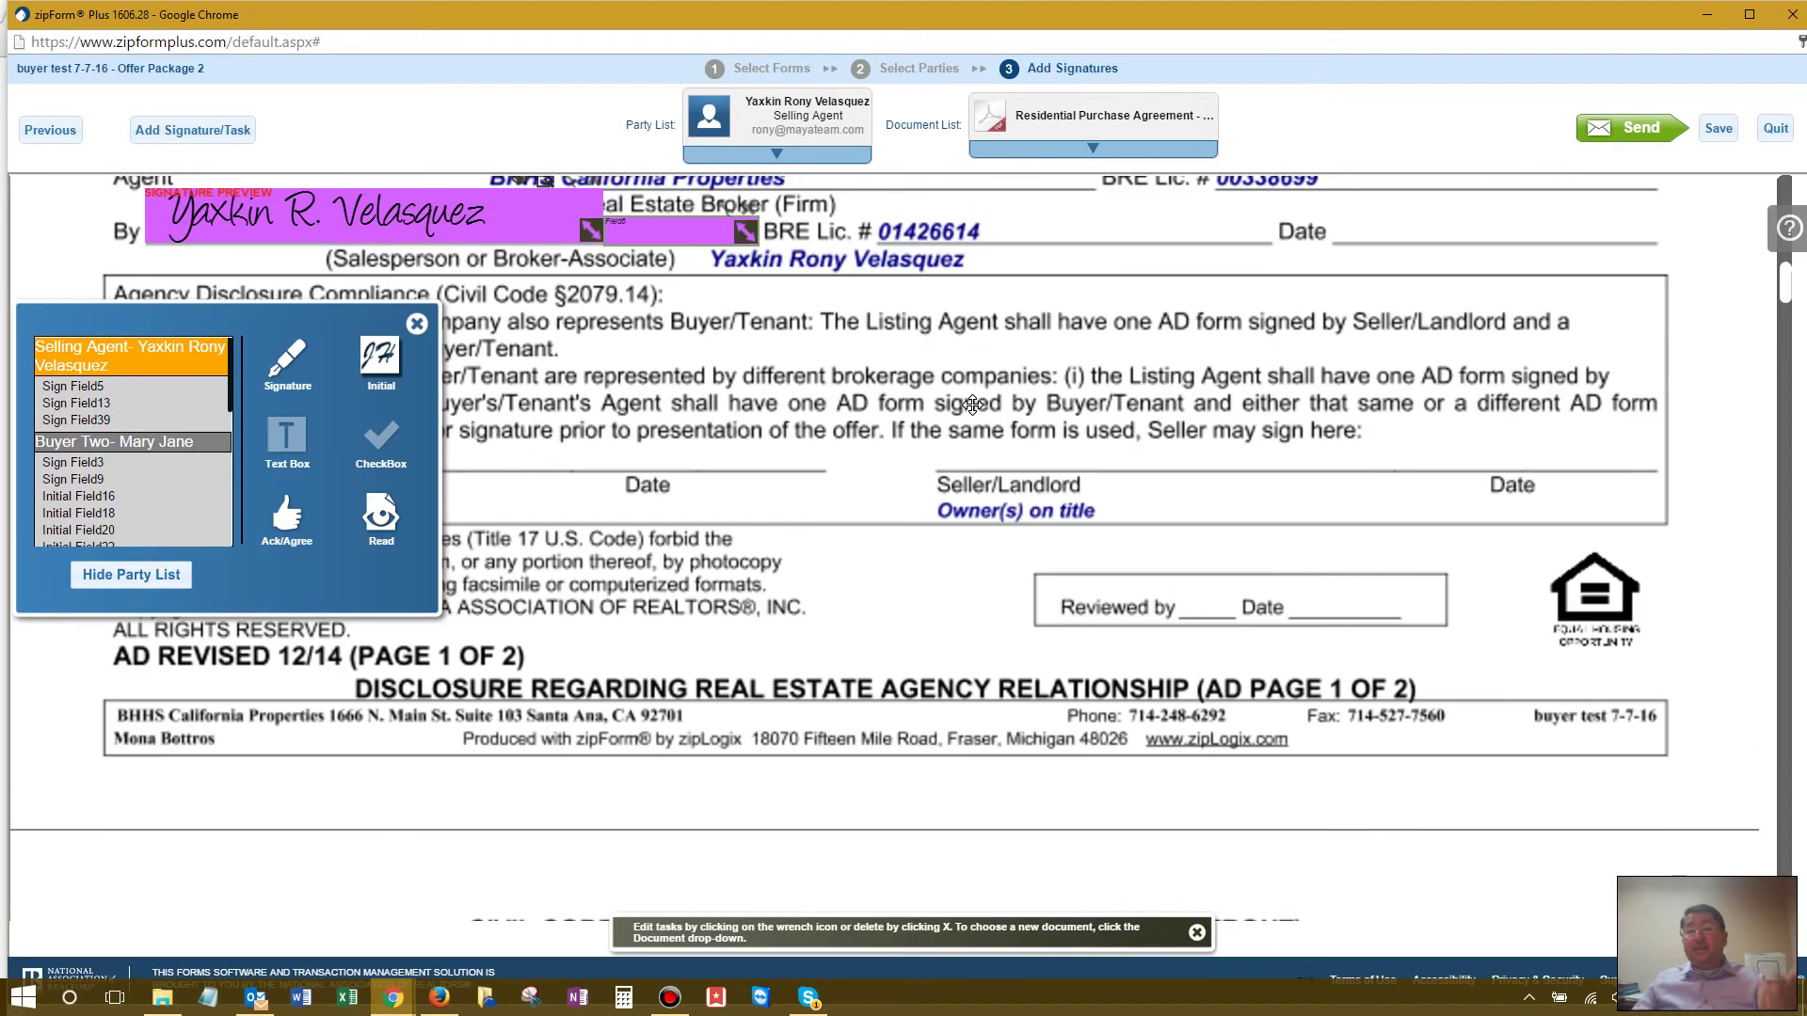
pyautogui.scroll(-15, 972, 405)
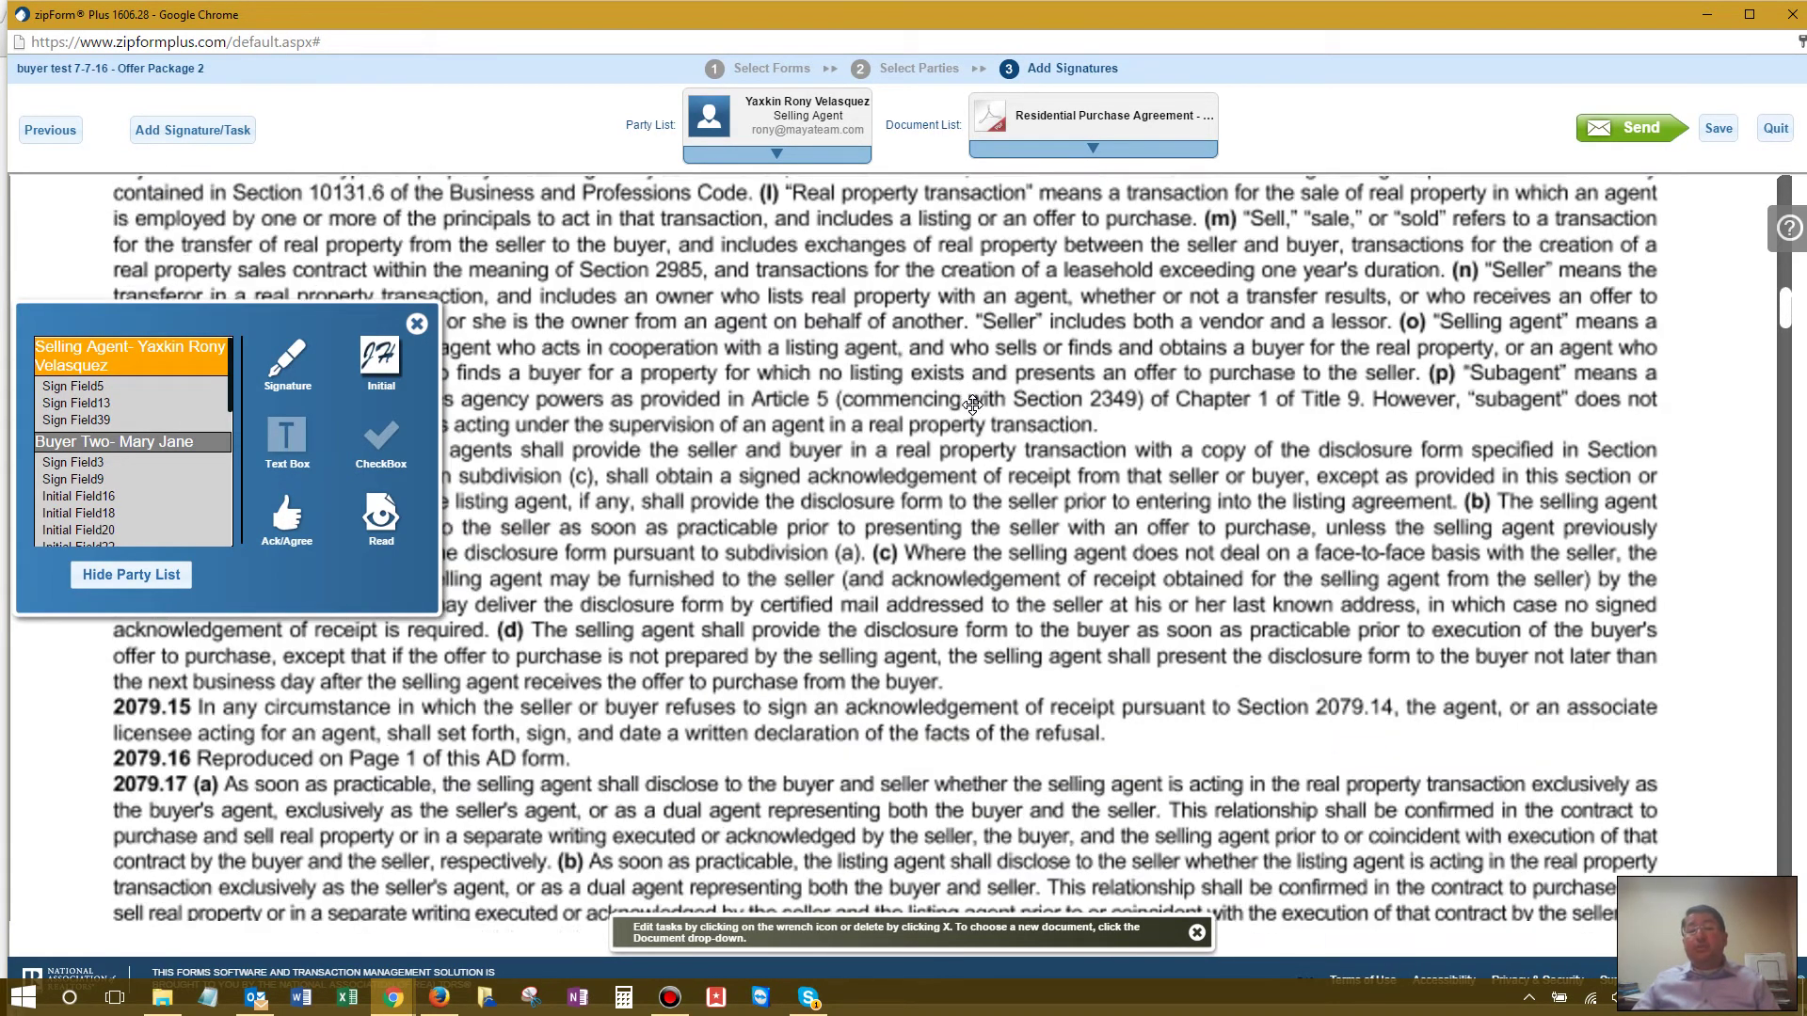
pyautogui.scroll(-12, 972, 404)
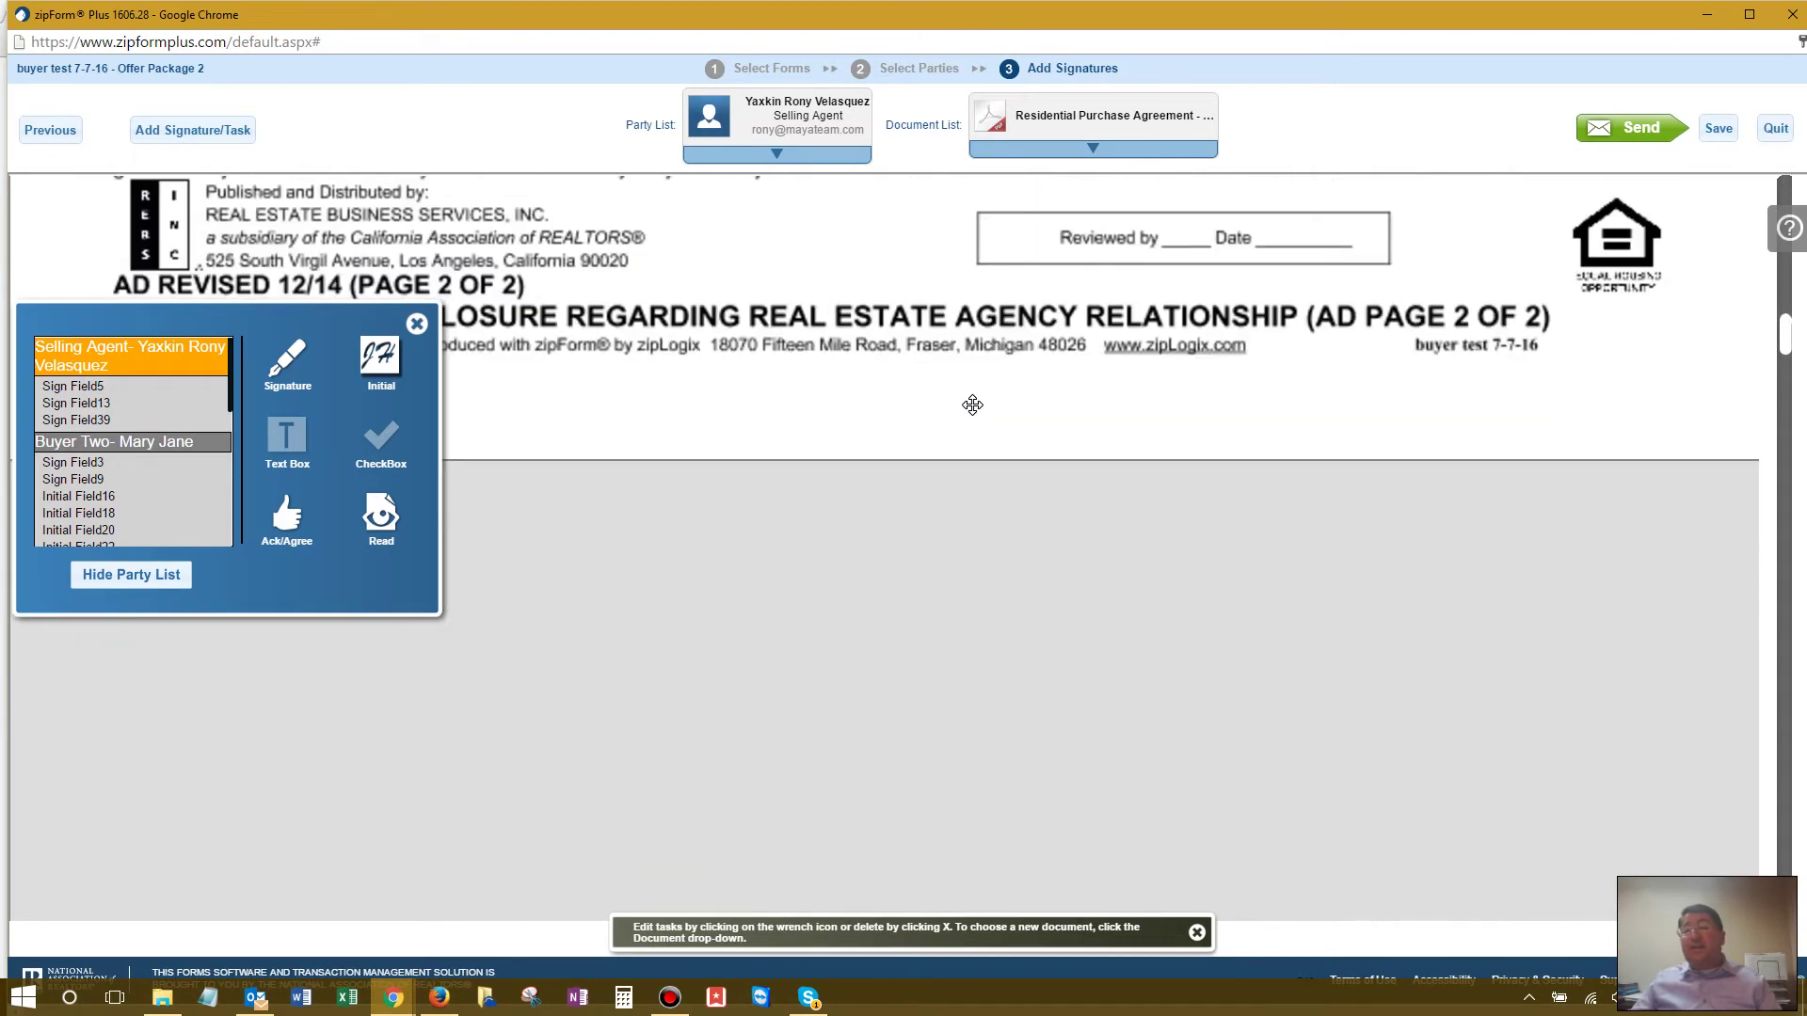
pyautogui.scroll(-15, 971, 404)
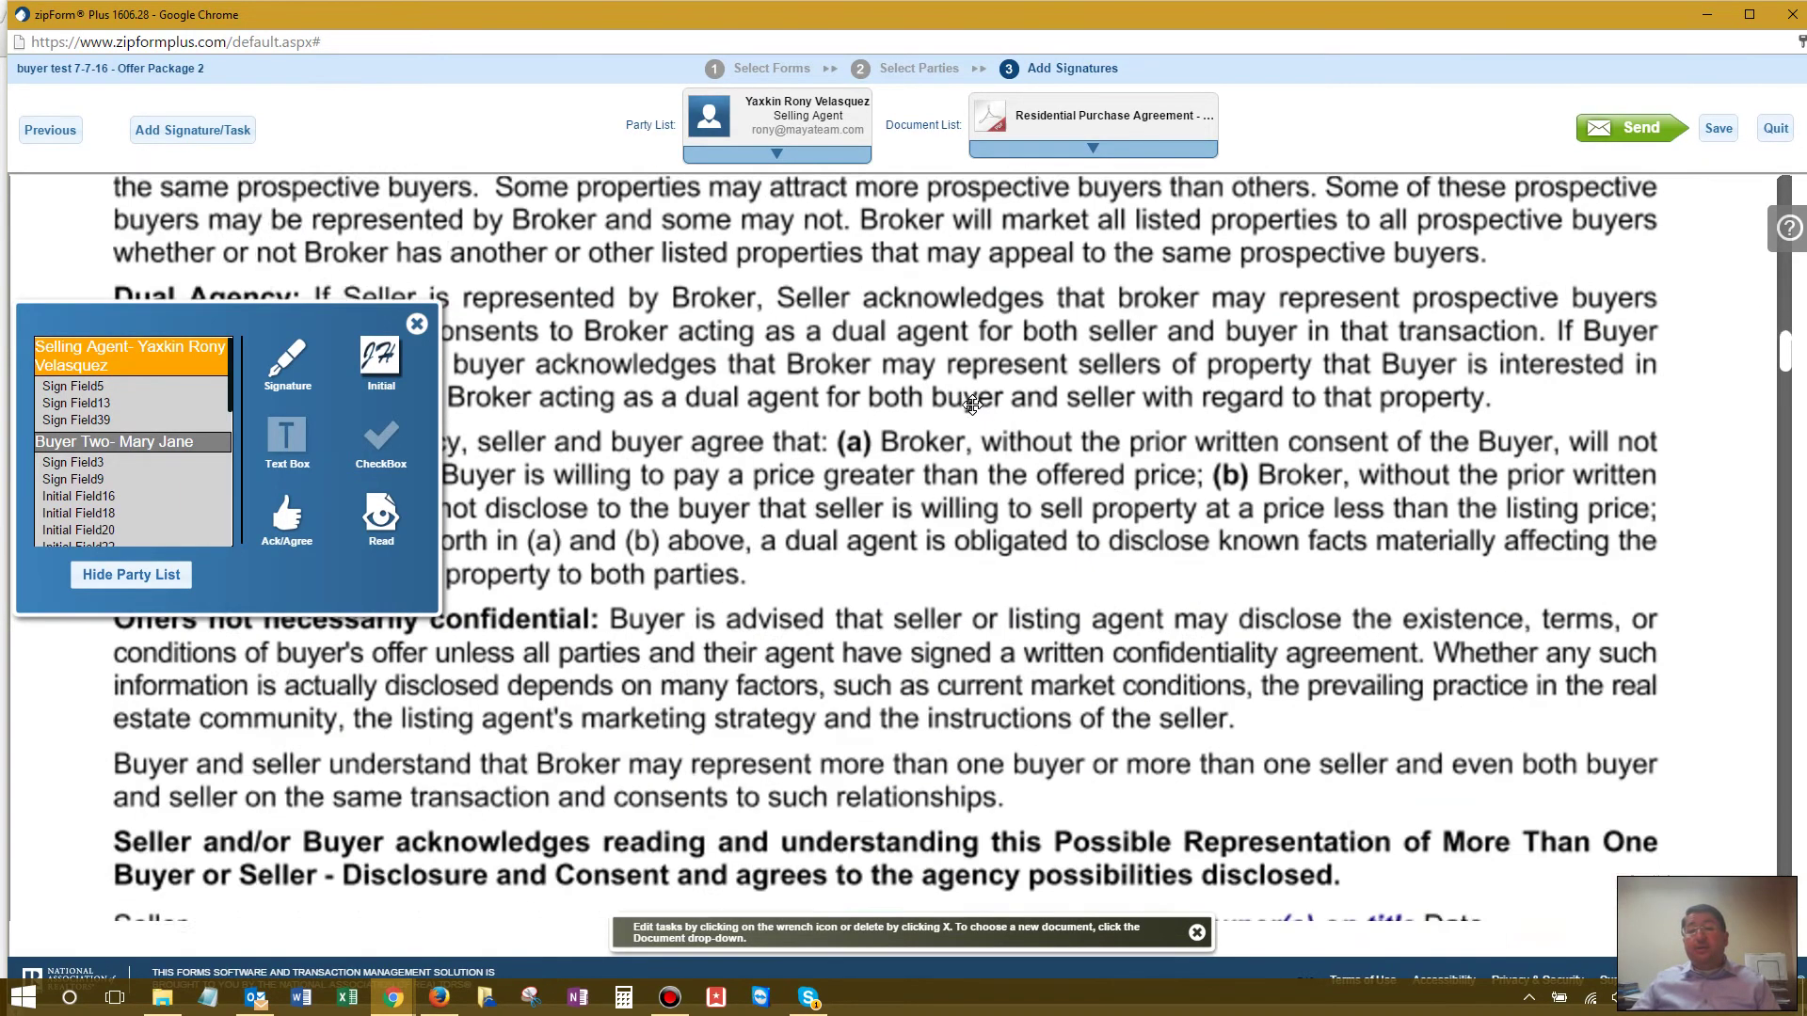
pyautogui.scroll(-6, 971, 404)
pyautogui.scroll(3, 972, 404)
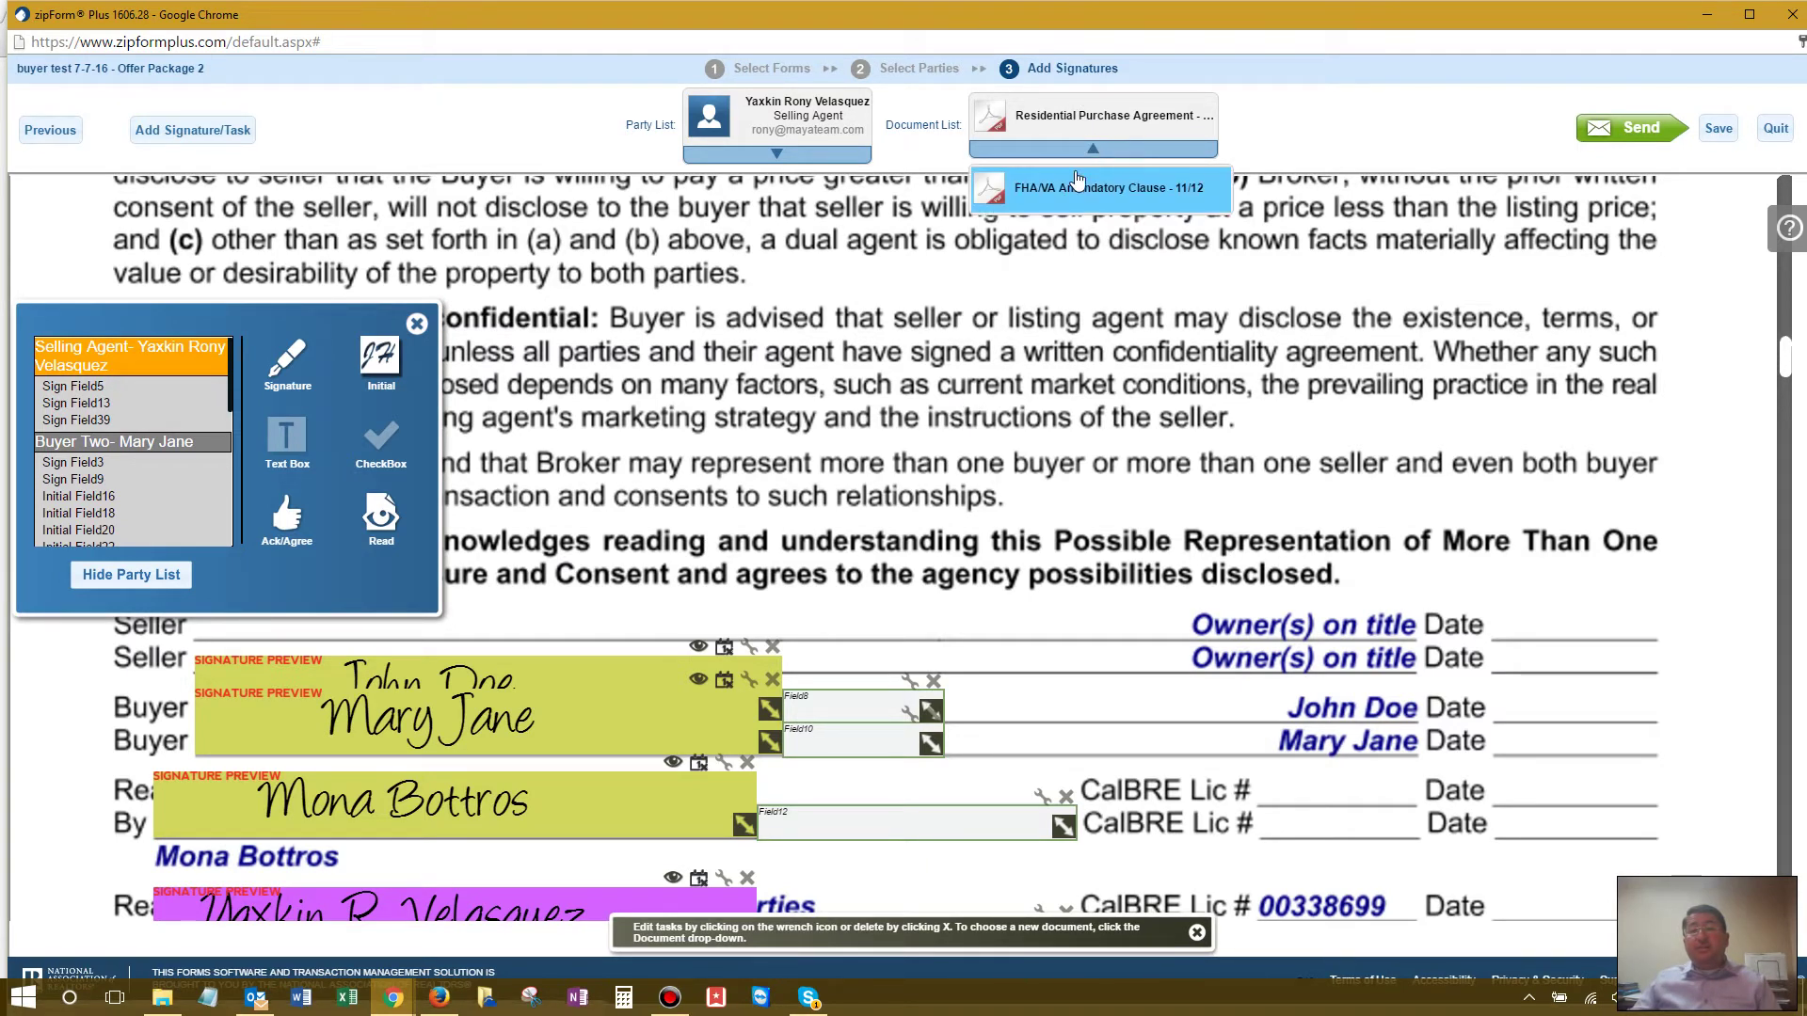
# Step: Check the FHA/VA Amendatory Clause signature fields, then open Send Invitation for the packet
pyautogui.click(1068, 190)
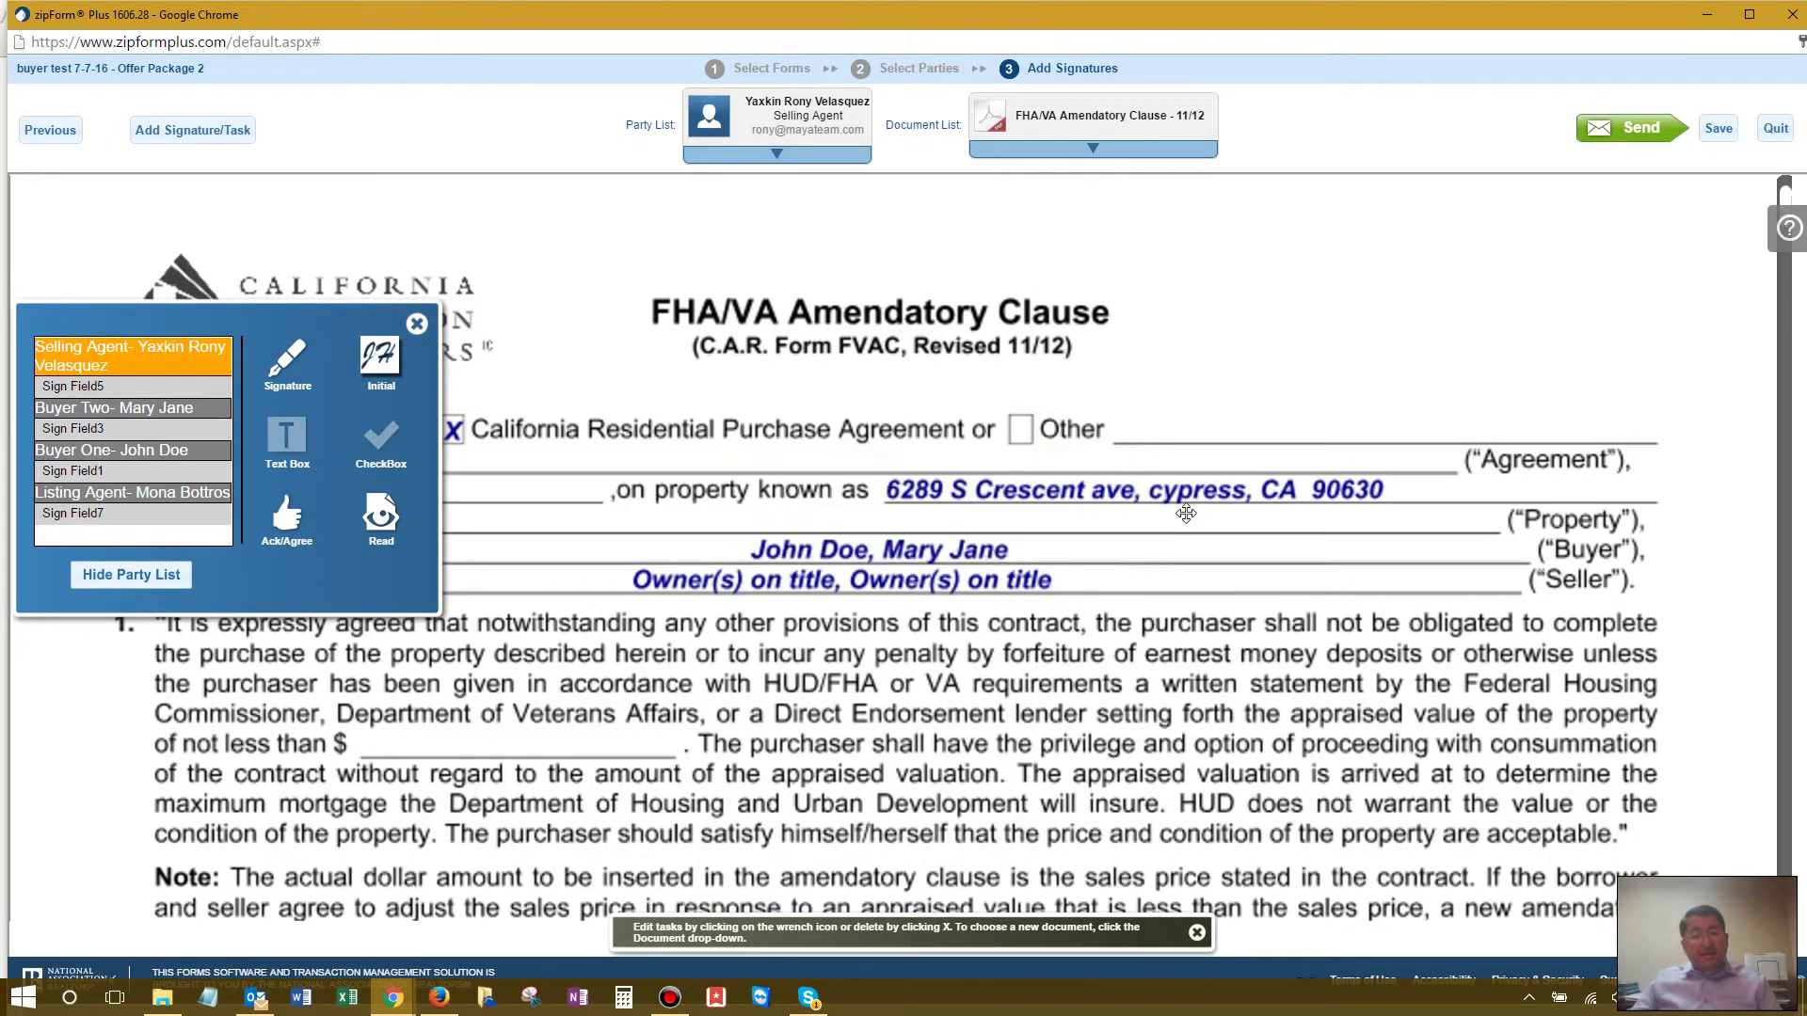
pyautogui.scroll(-10, 1185, 513)
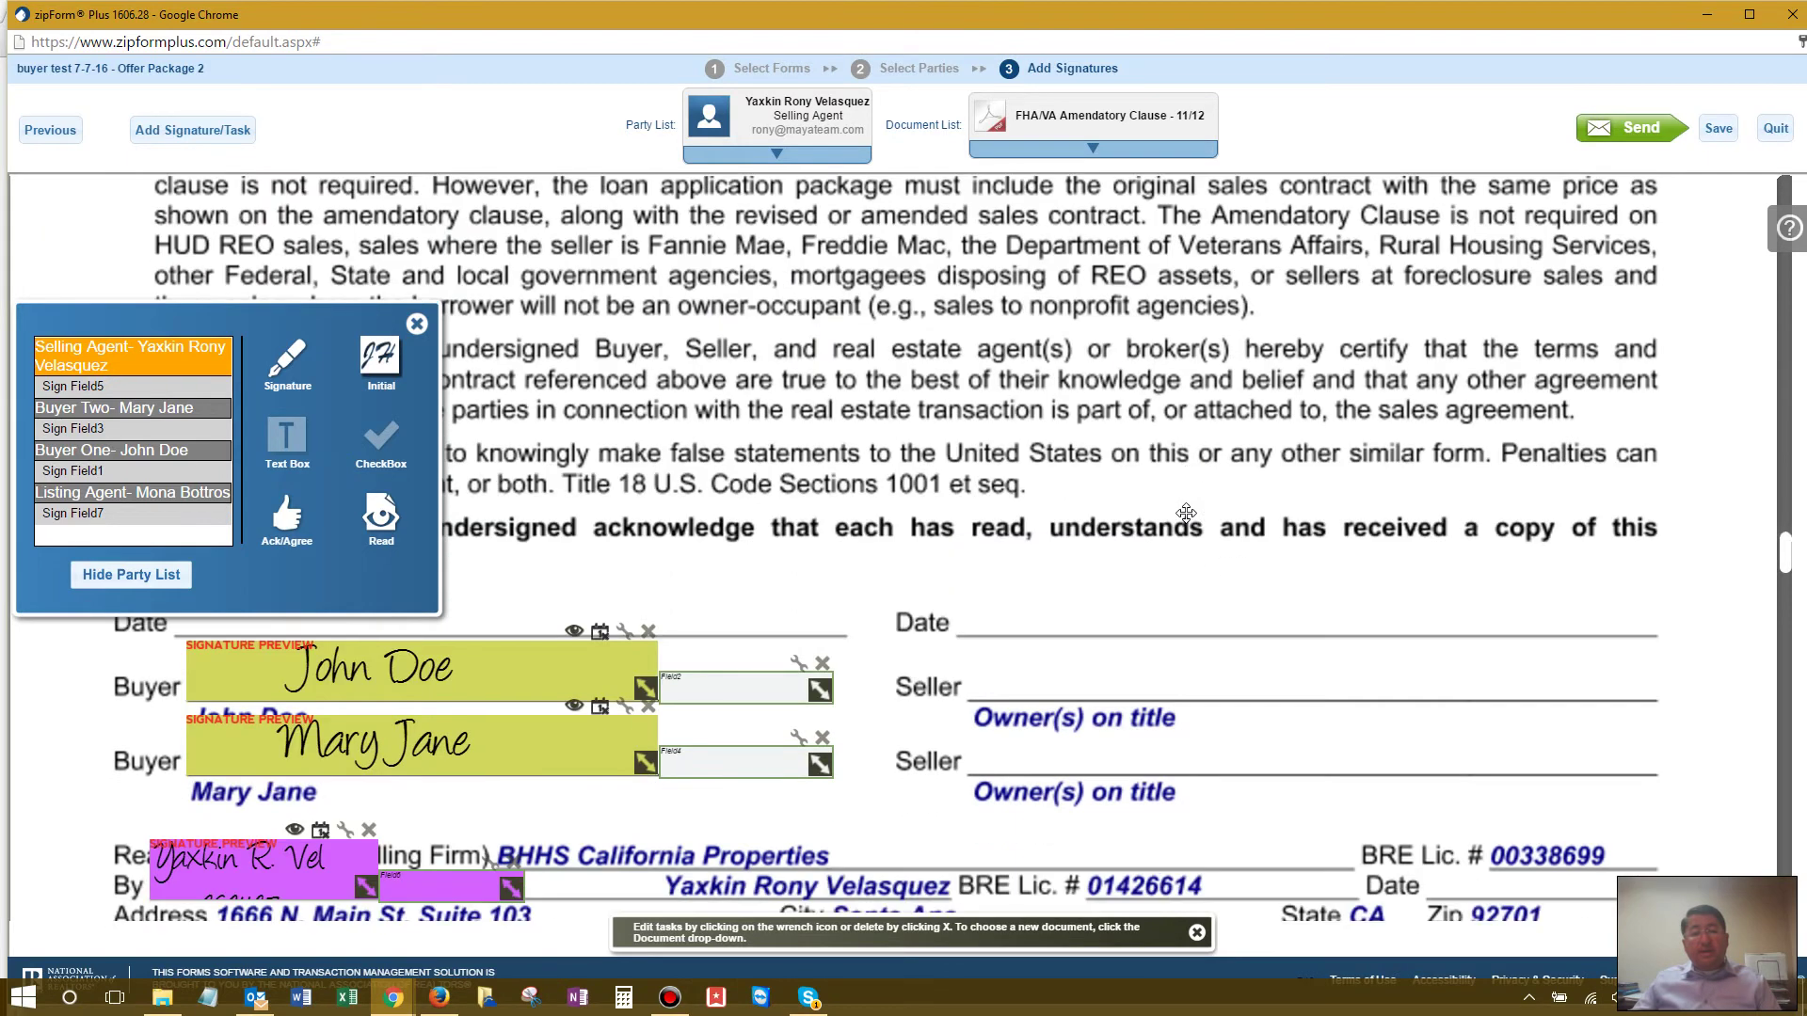
pyautogui.scroll(-3, 1186, 513)
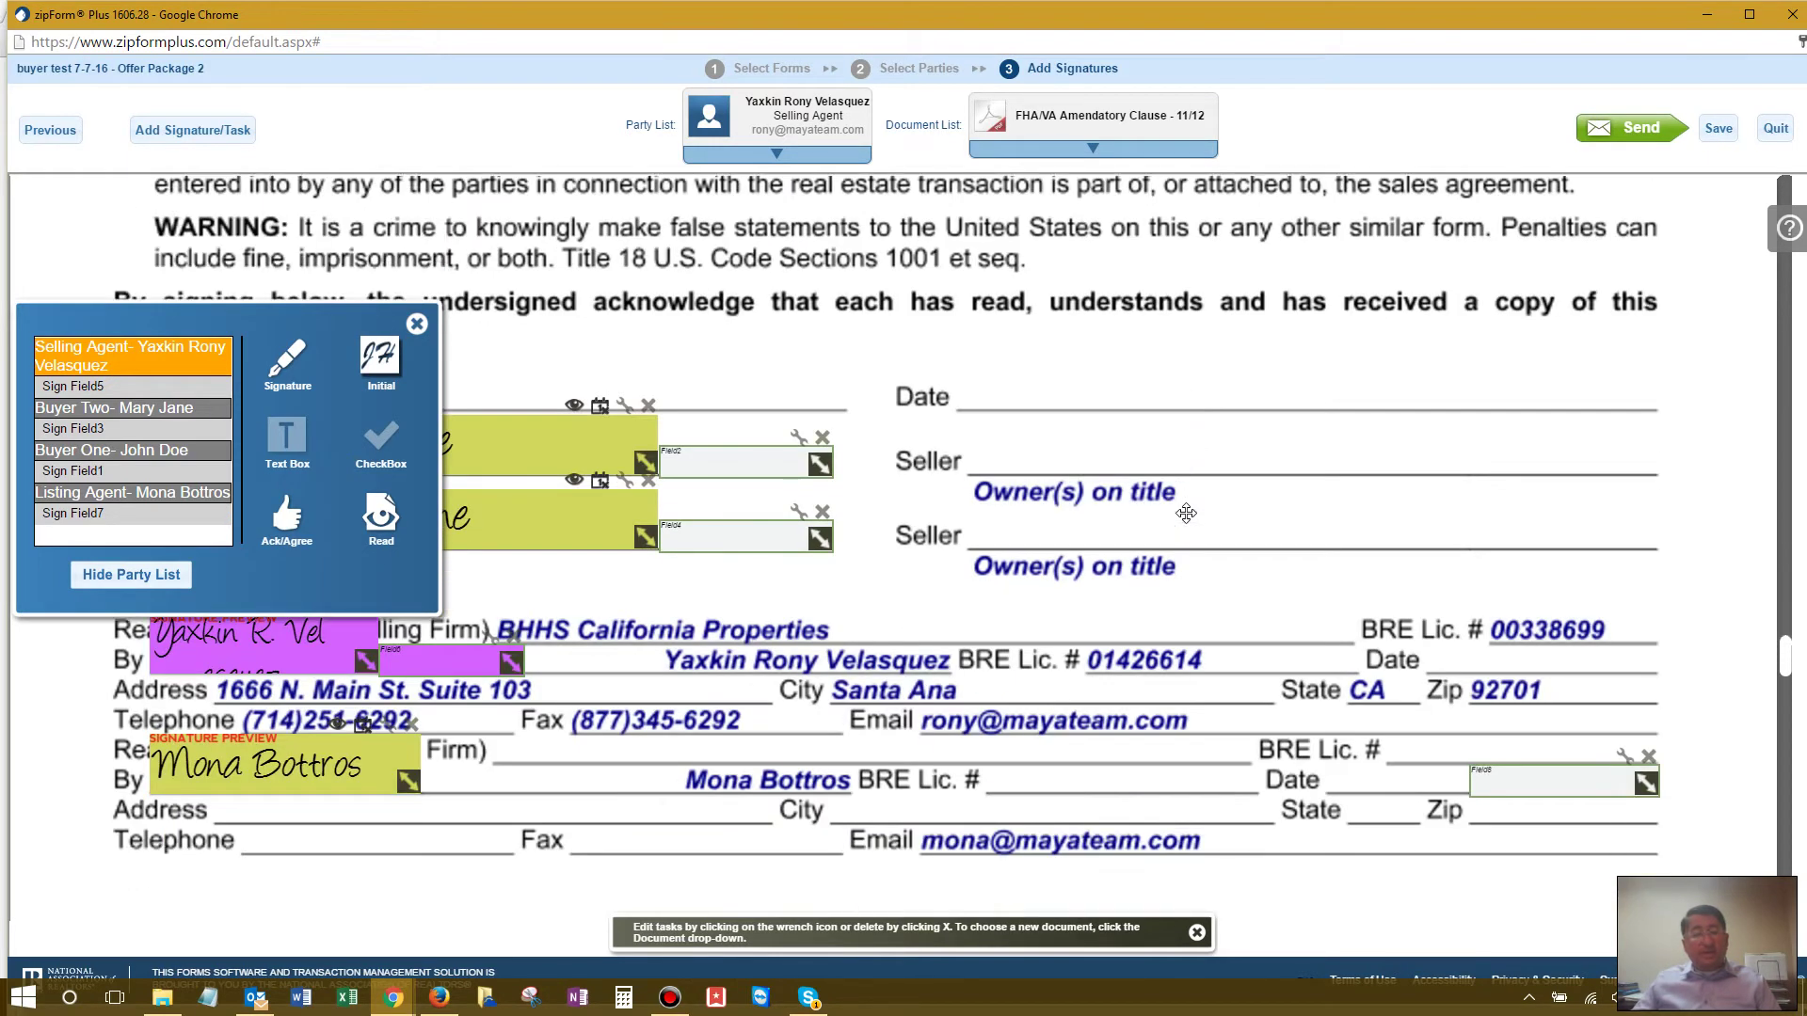
pyautogui.scroll(5, 1186, 513)
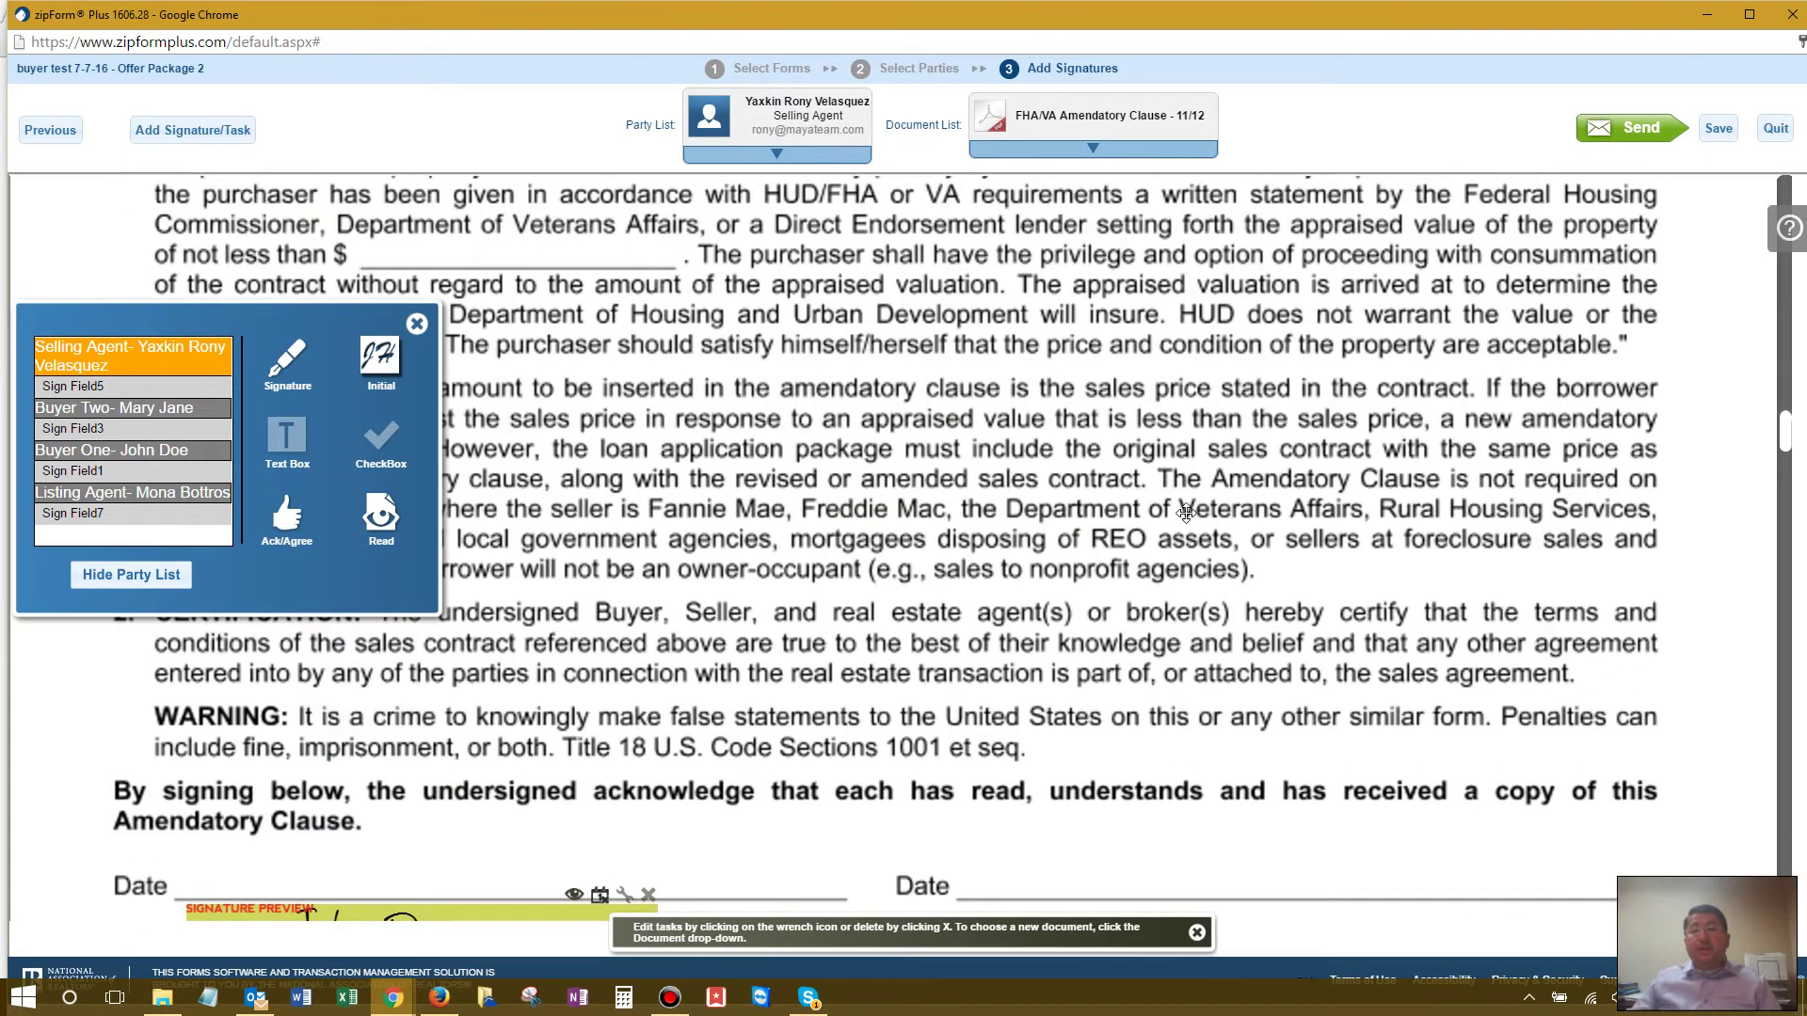
pyautogui.click(1638, 141)
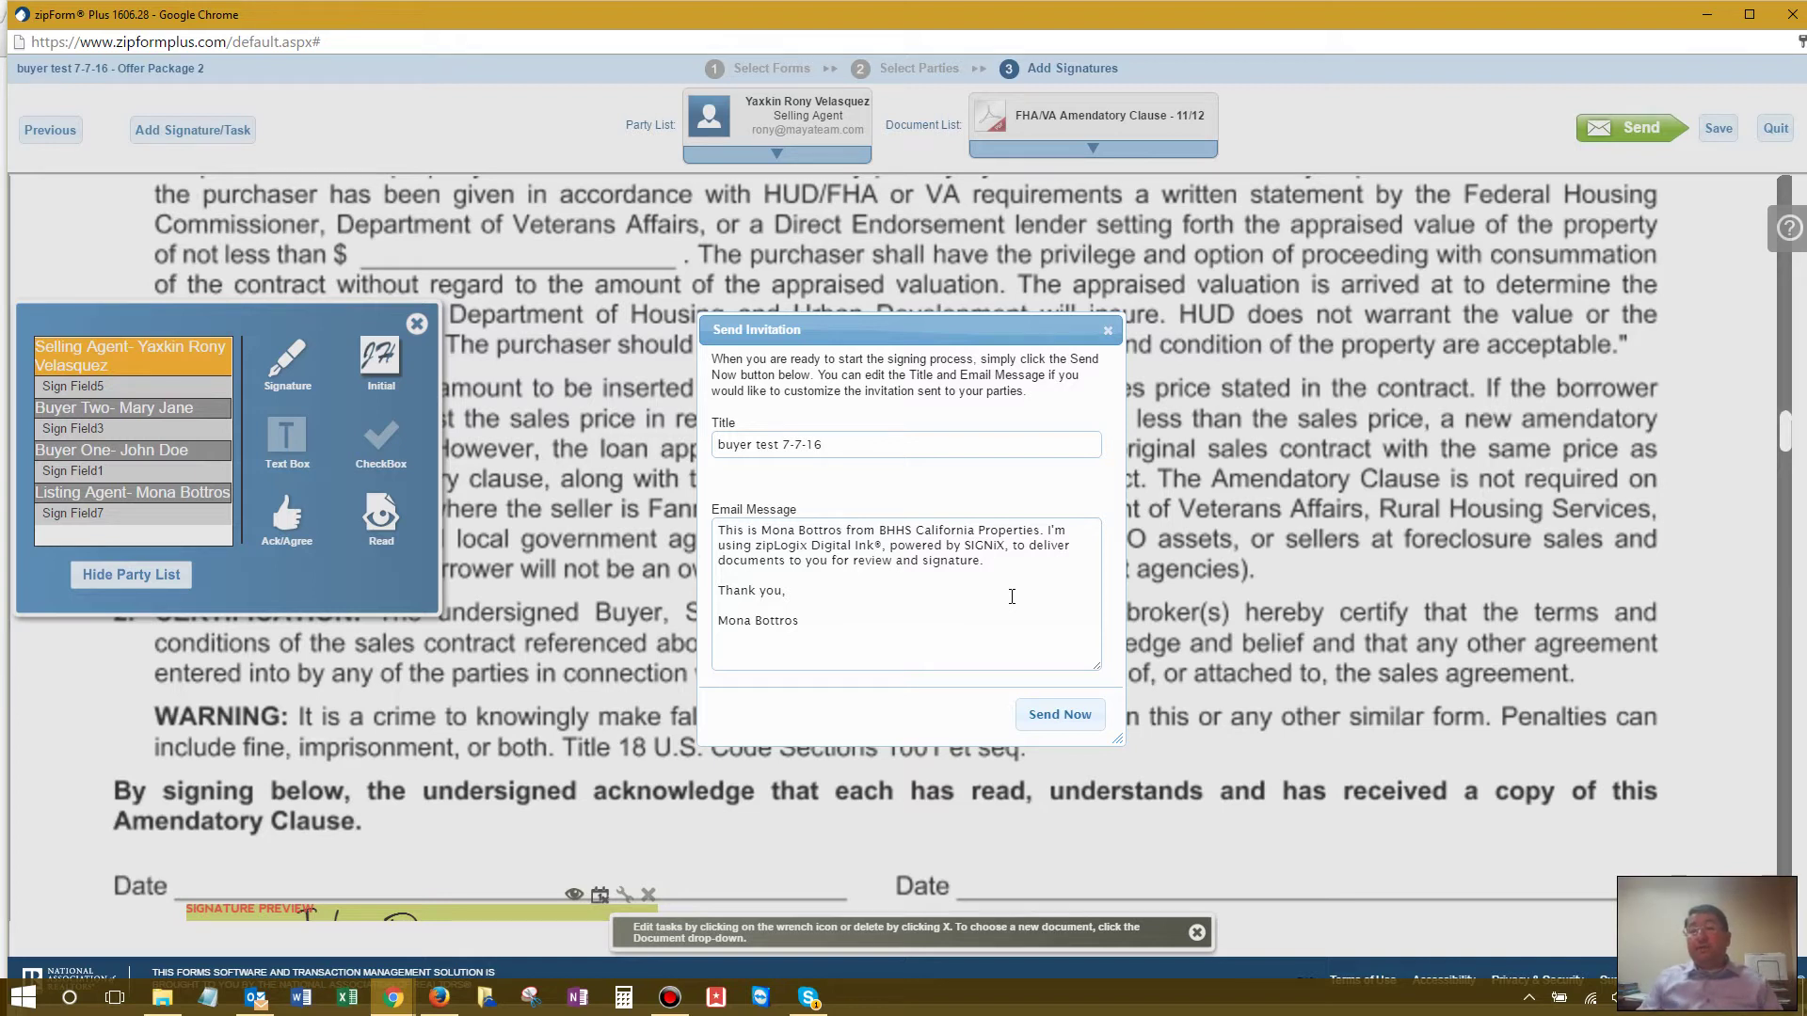
# Step: Discard the send invitation and return to the packet's form selection
pyautogui.click(1107, 330)
pyautogui.click(60, 130)
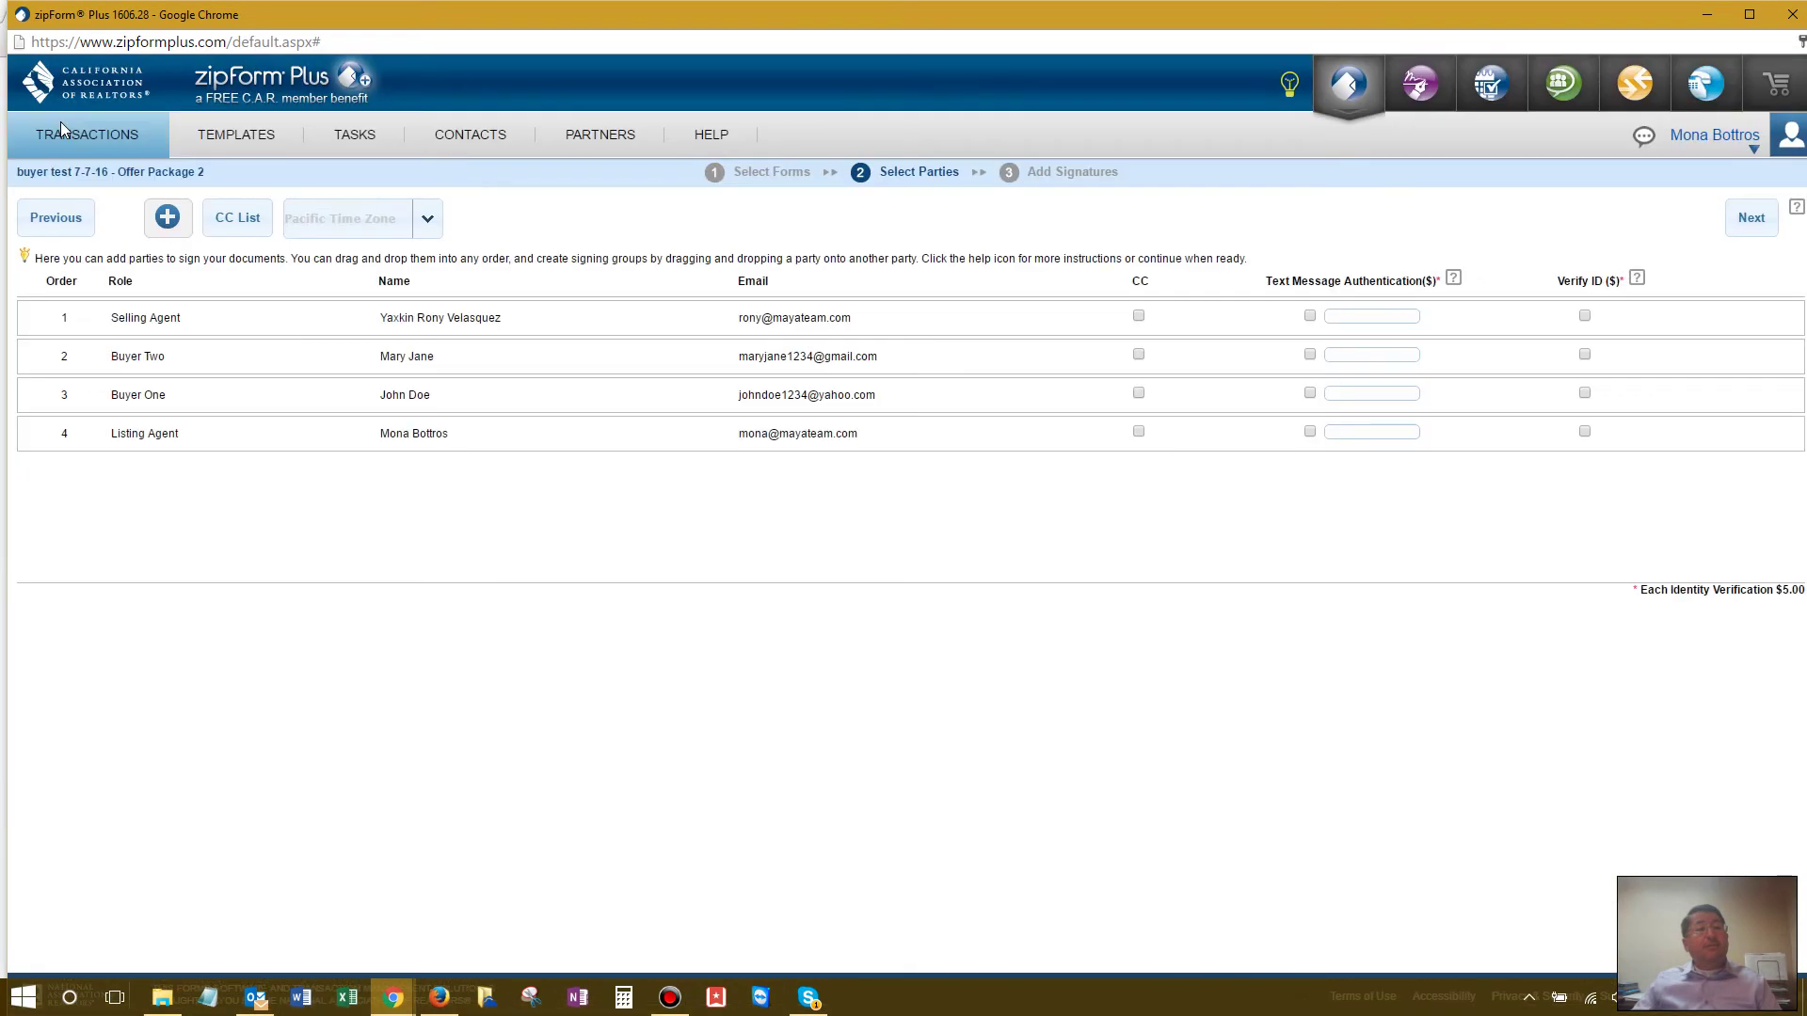
pyautogui.click(62, 222)
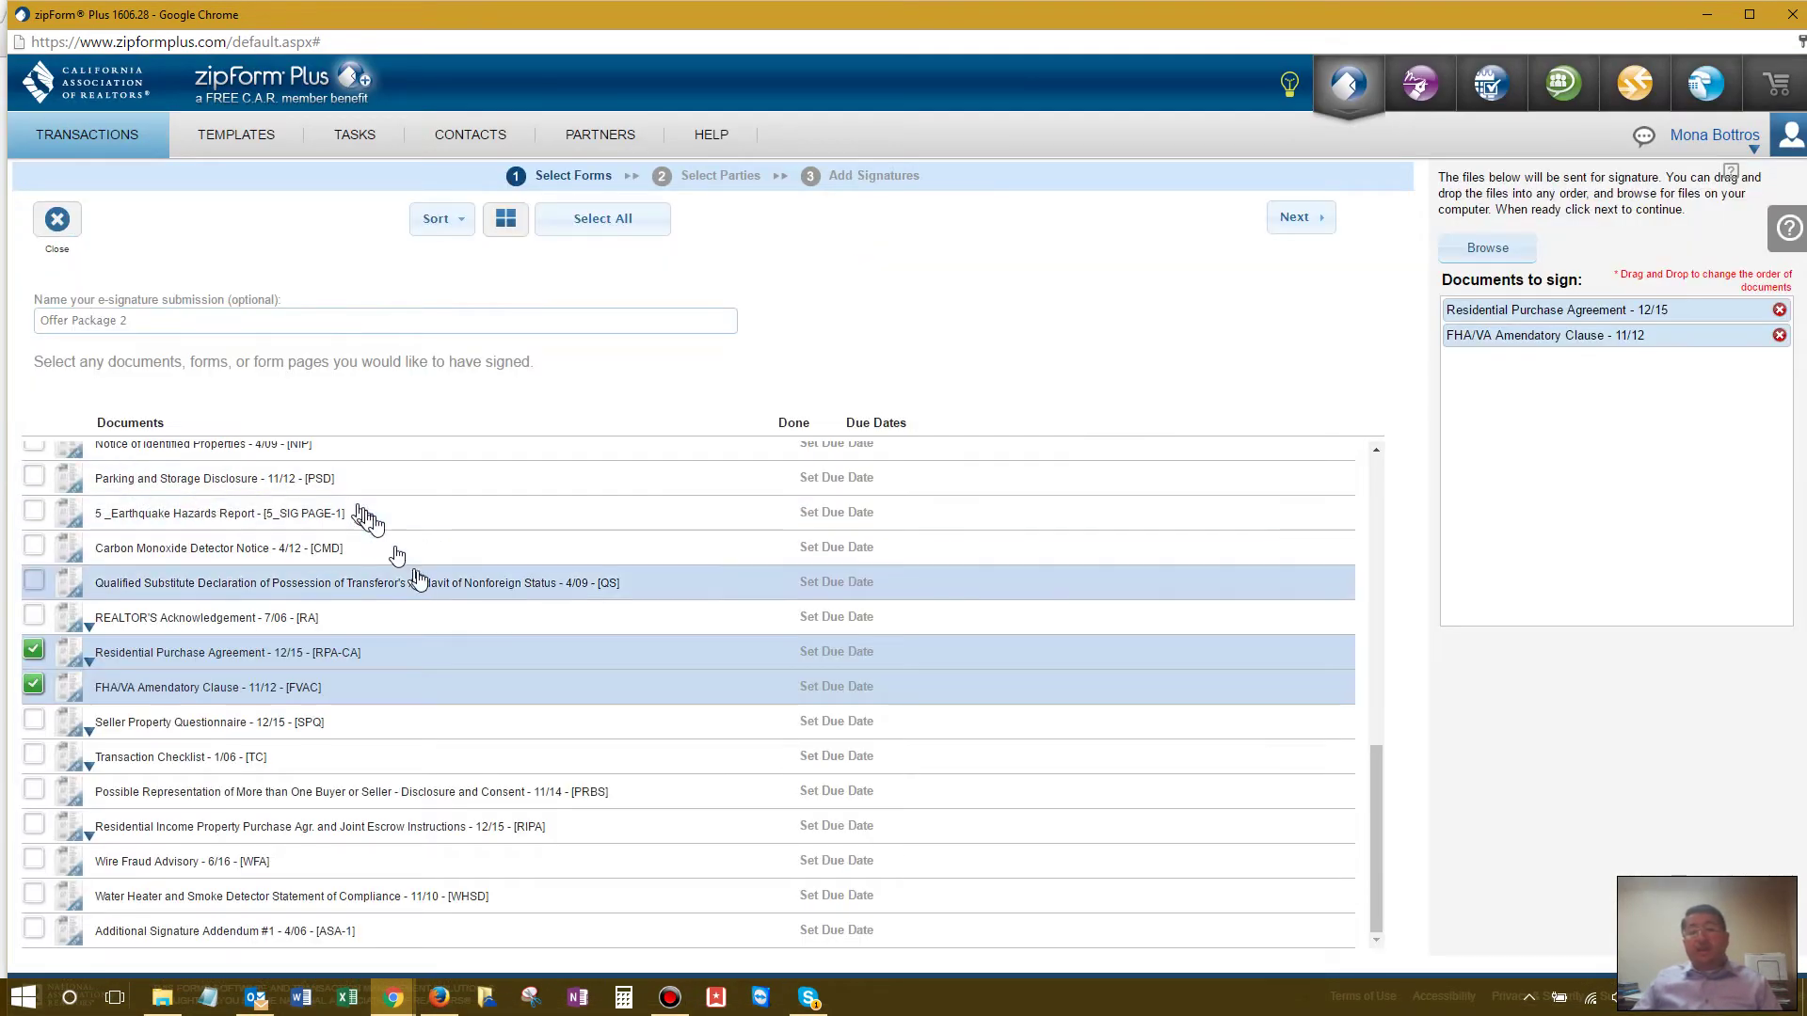
pyautogui.scroll(5, 395, 564)
pyautogui.scroll(-1, 132, 537)
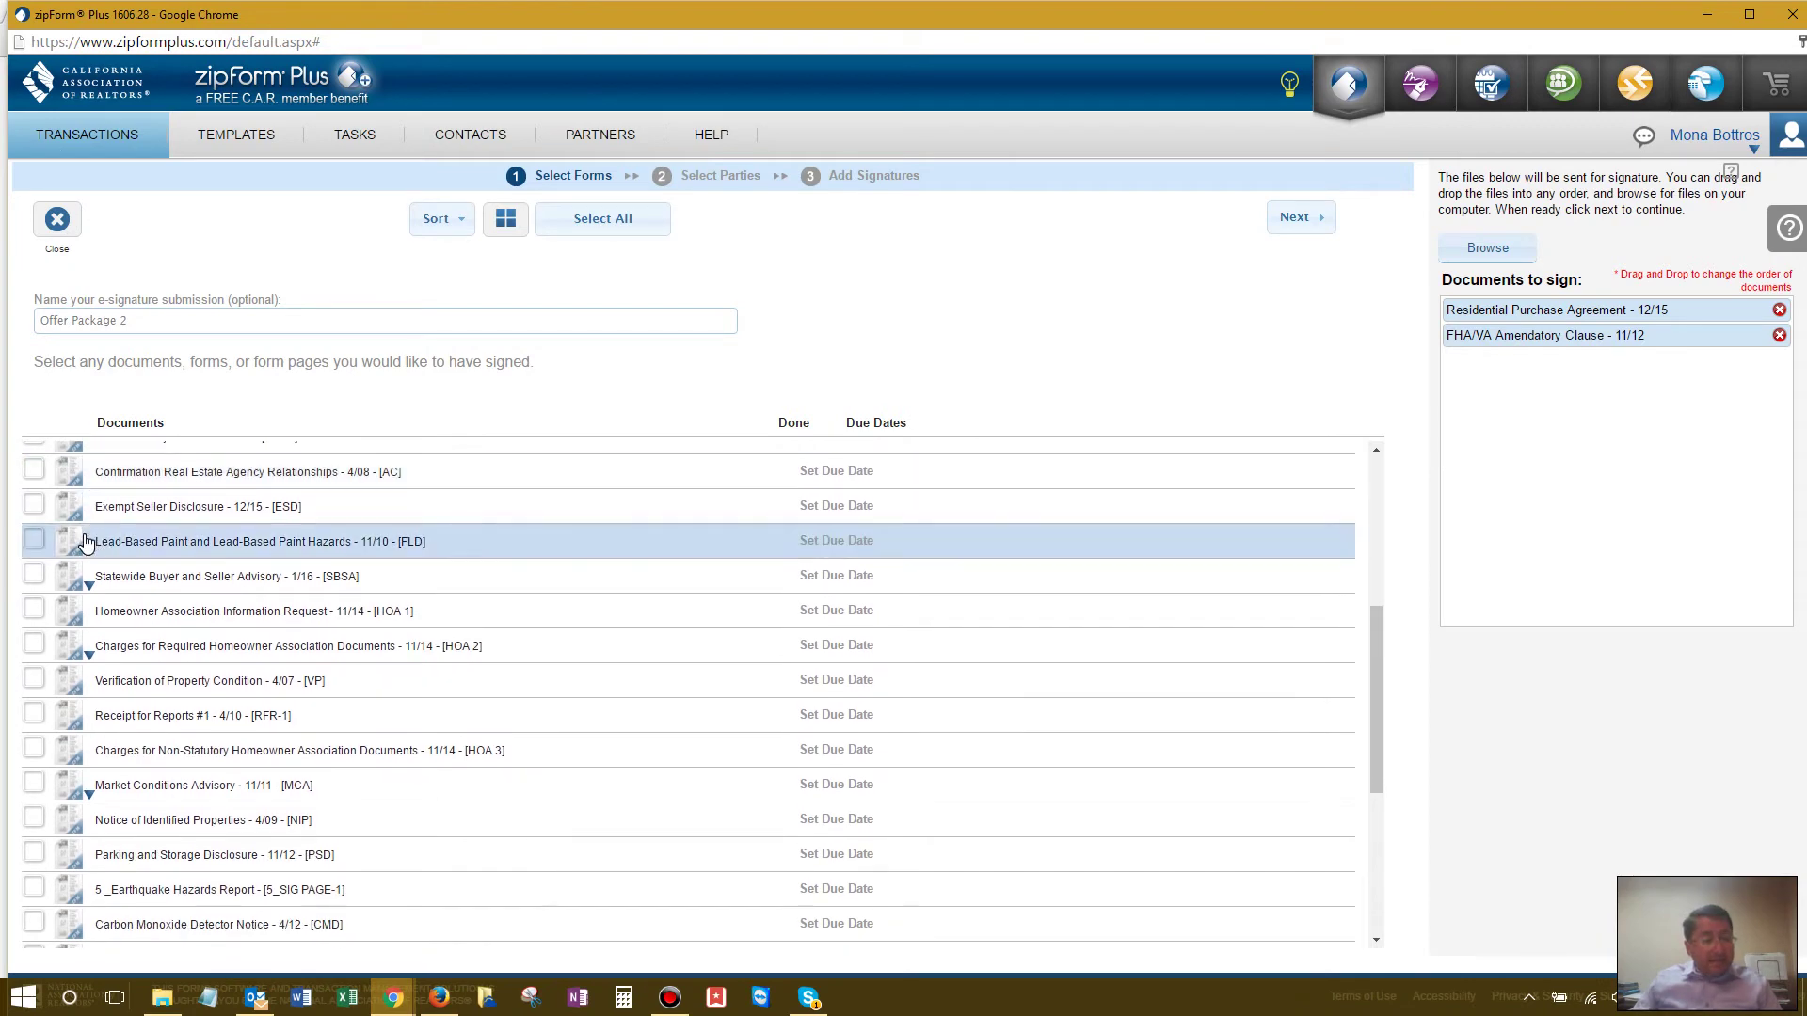
pyautogui.scroll(3, 108, 578)
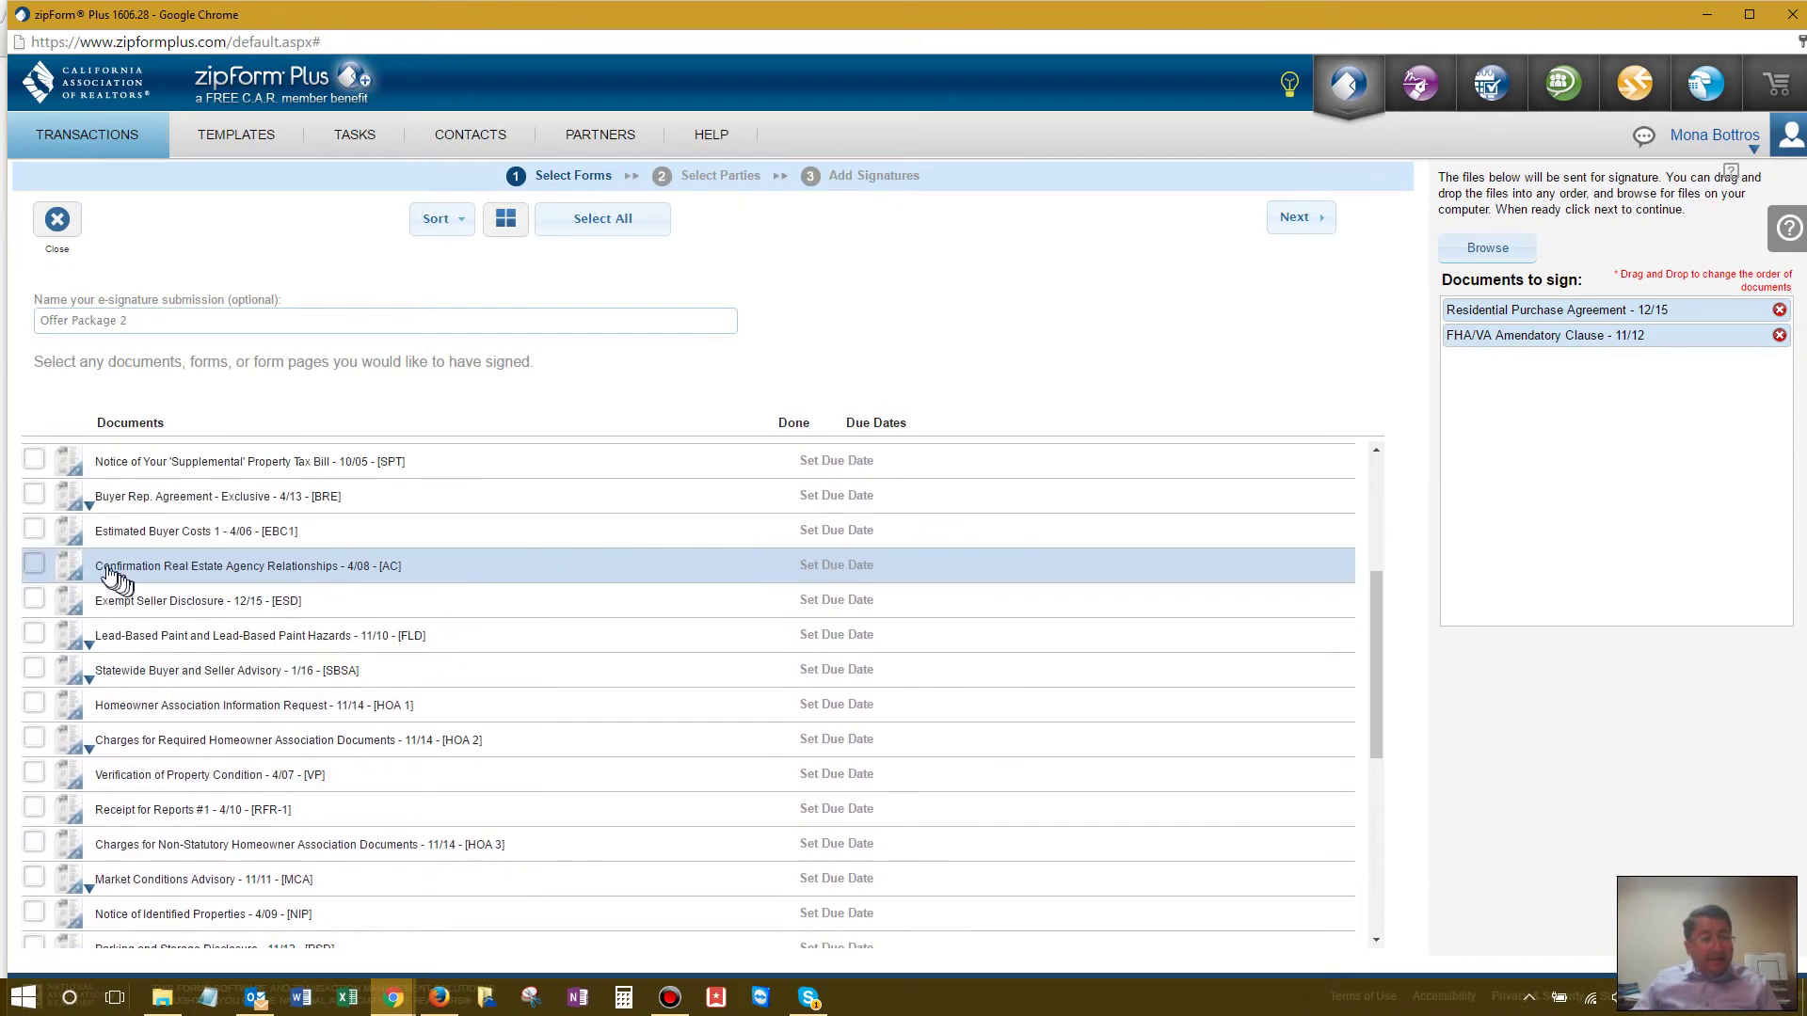
pyautogui.scroll(-7, 104, 573)
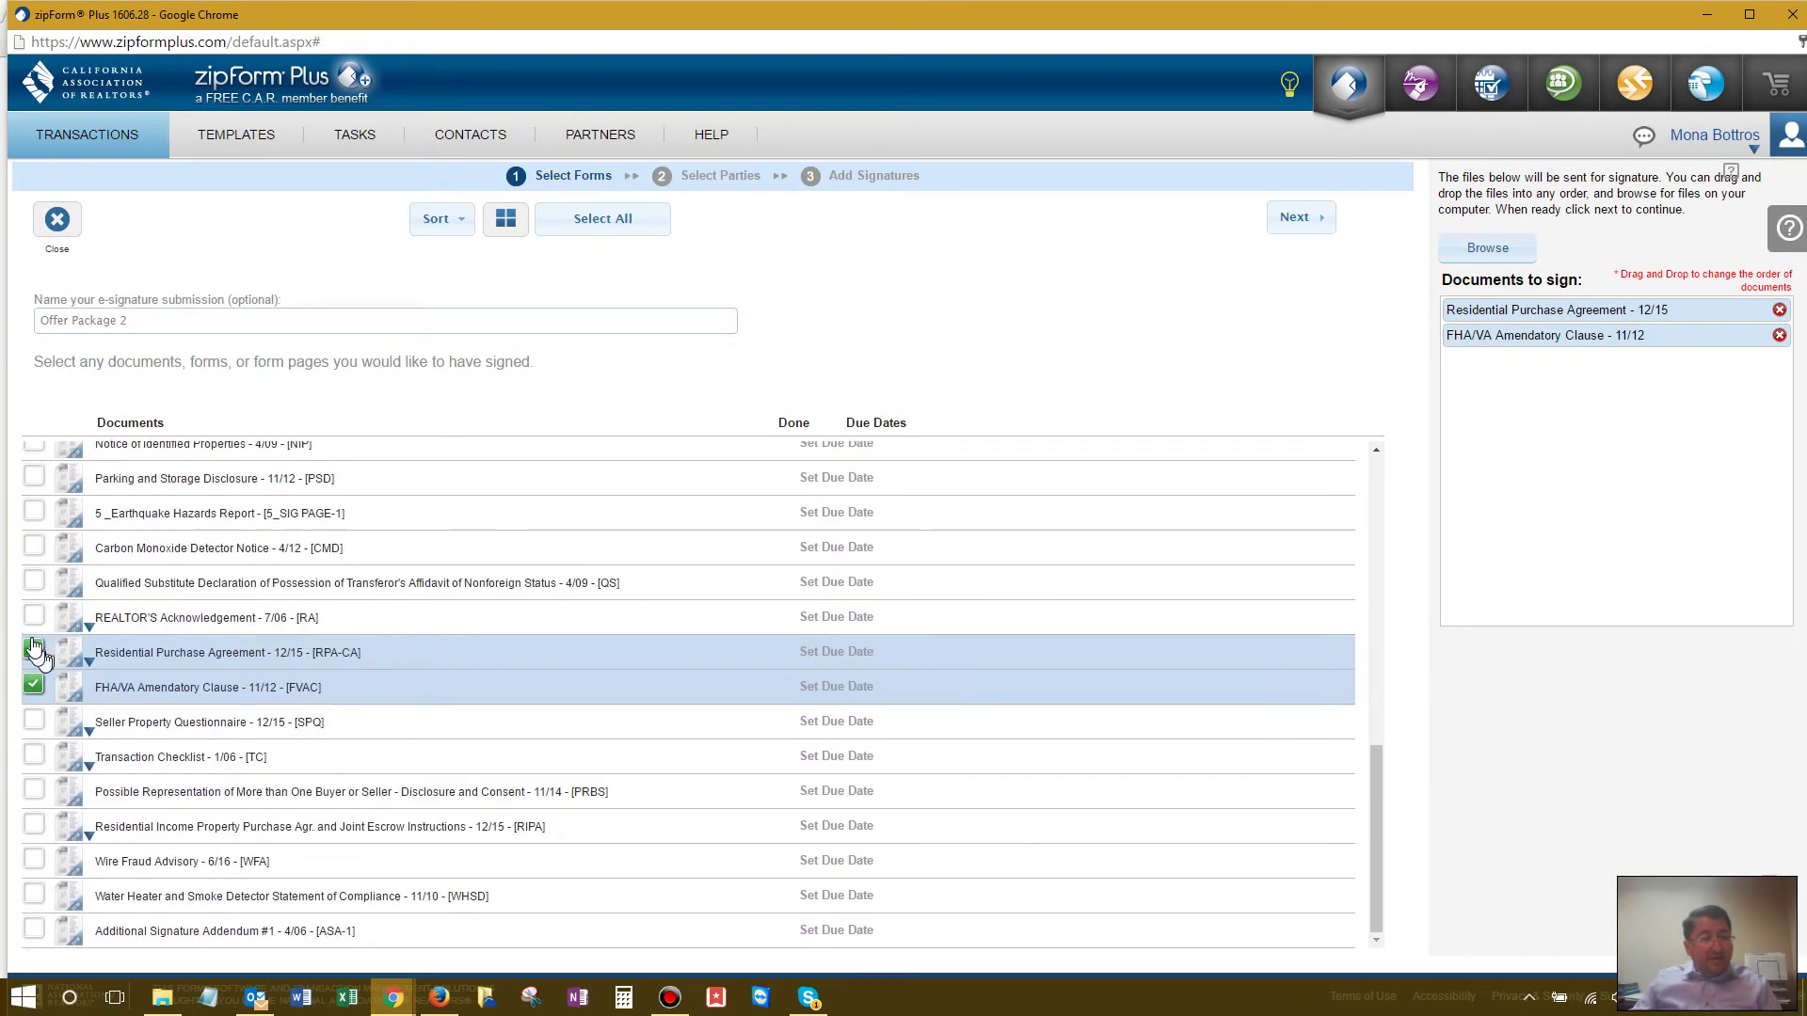
# Step: Remove the RPA-CA and FVAC forms and add the Home Inspection (HID) form
pyautogui.click(34, 652)
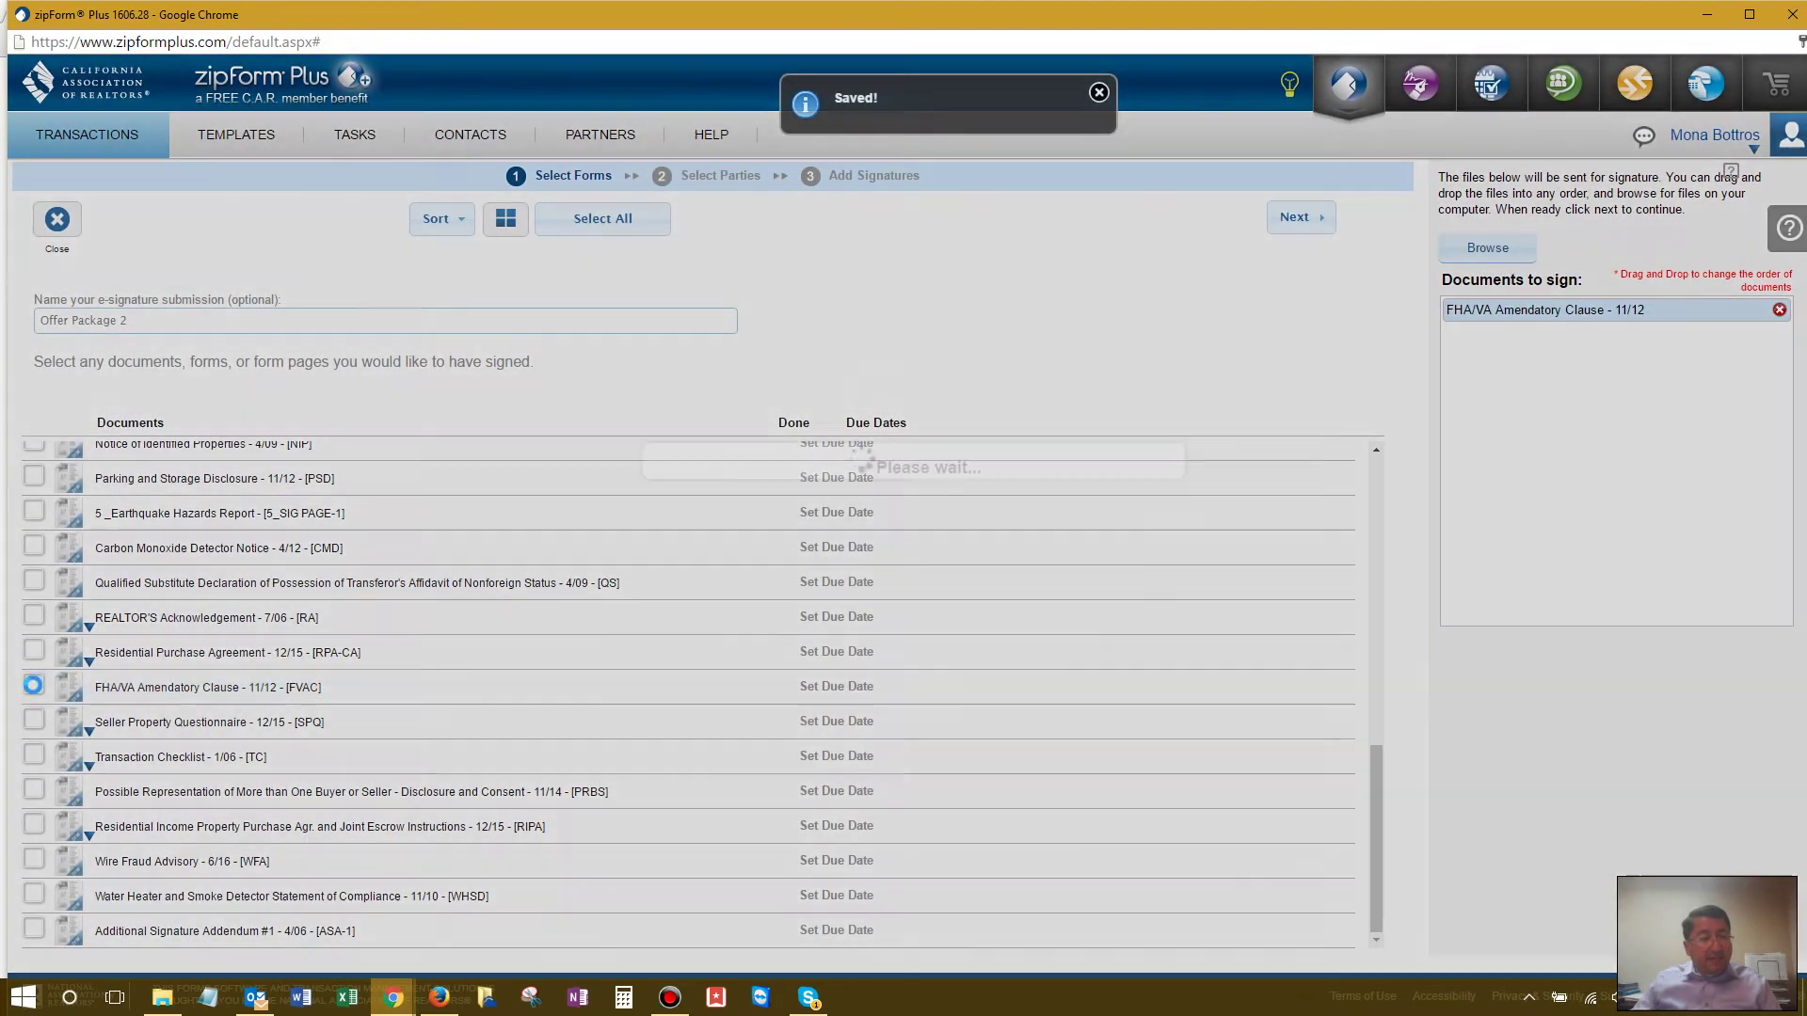
pyautogui.click(33, 685)
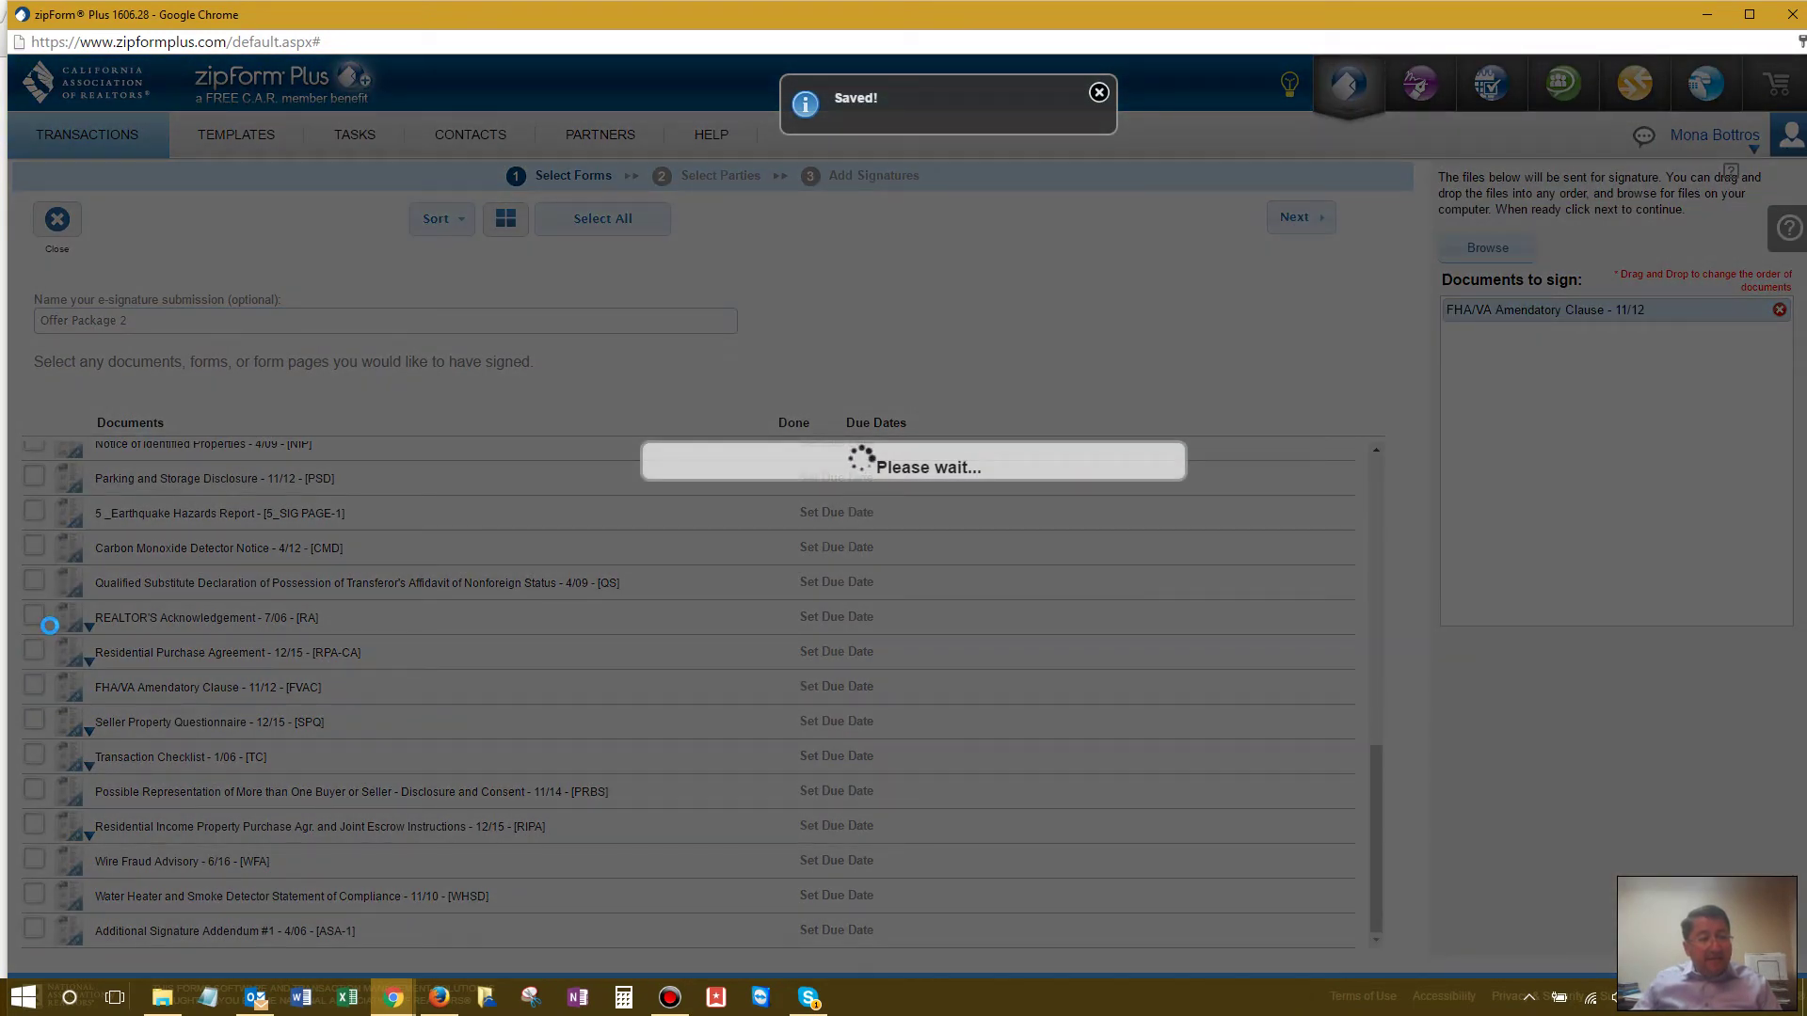
pyautogui.scroll(4, 50, 626)
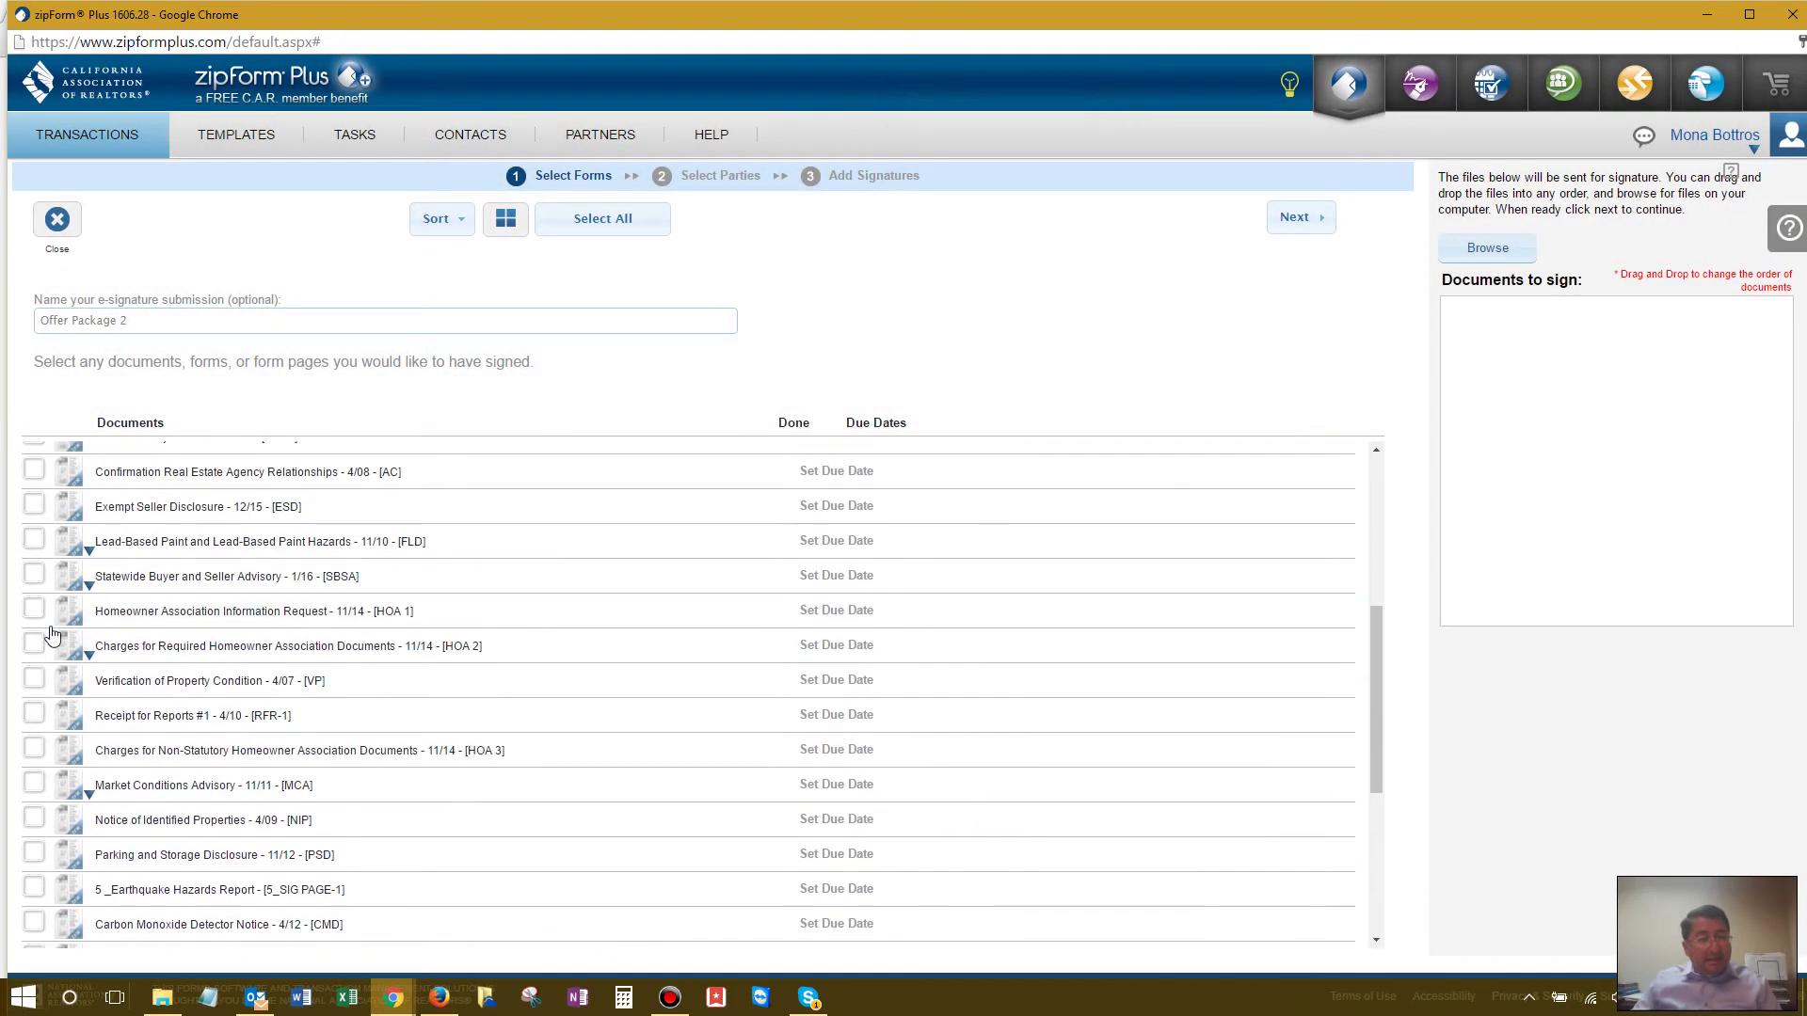
pyautogui.scroll(4, 52, 637)
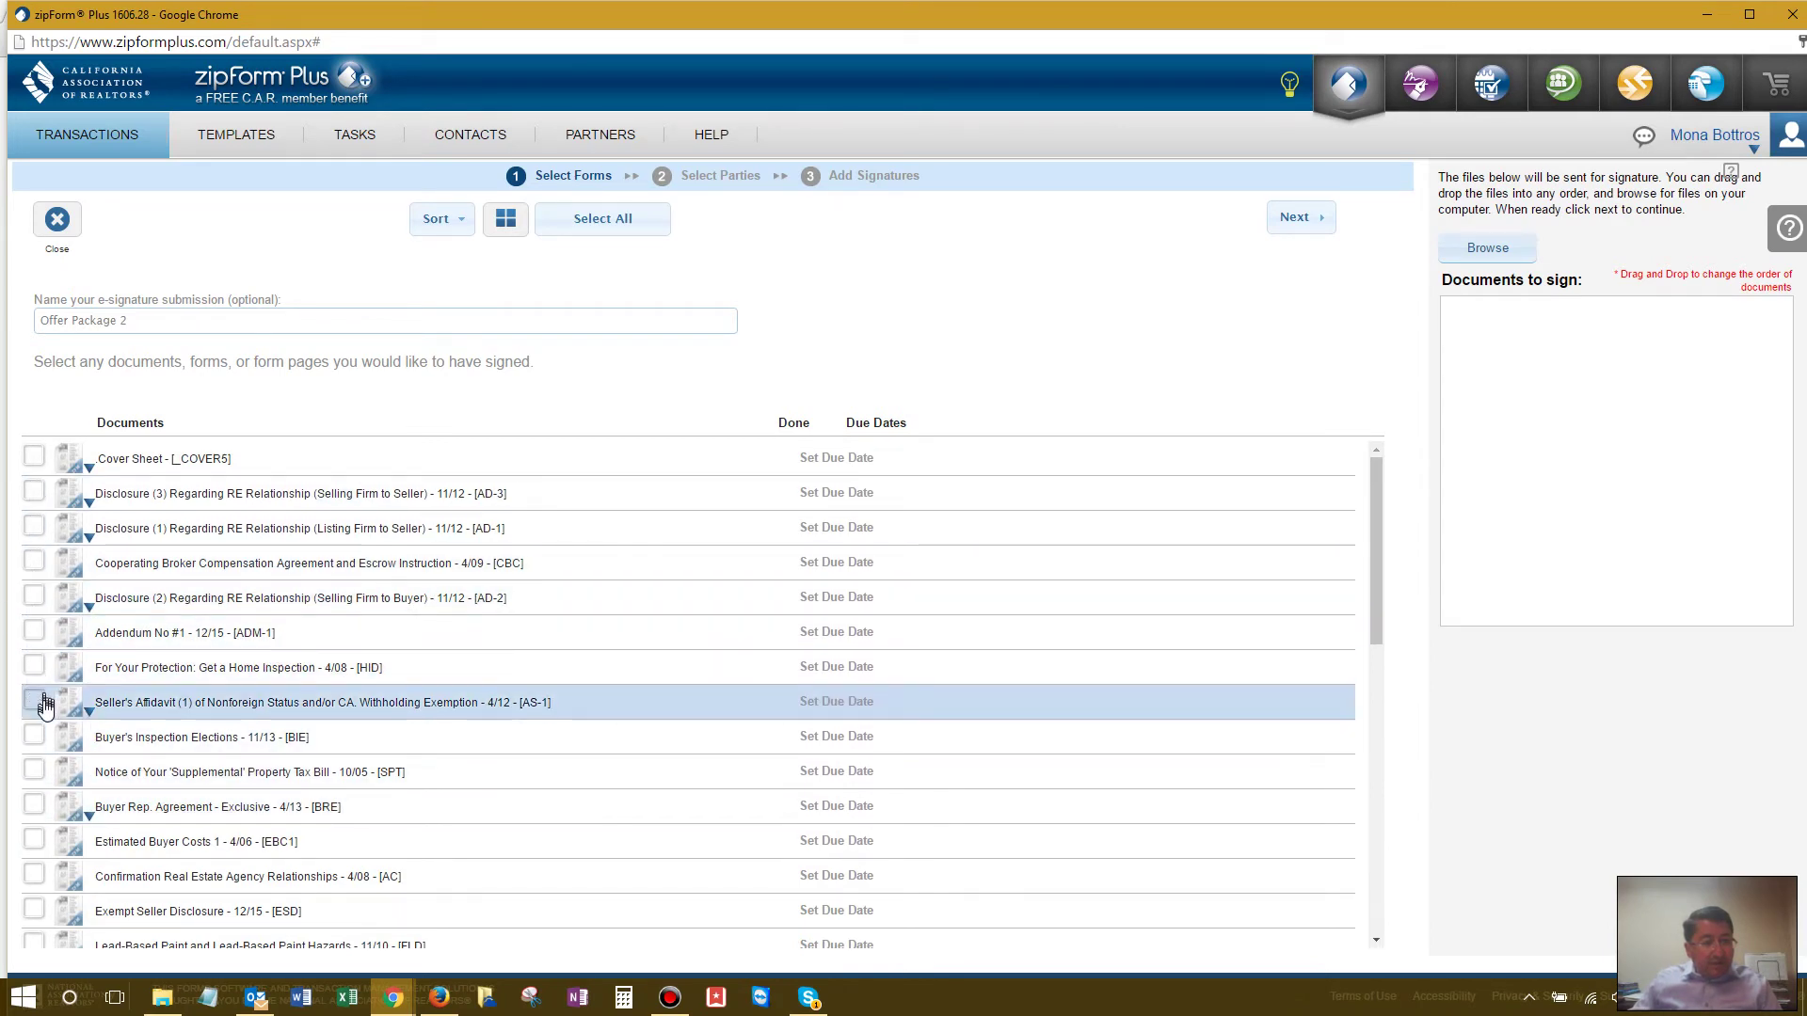
pyautogui.click(36, 667)
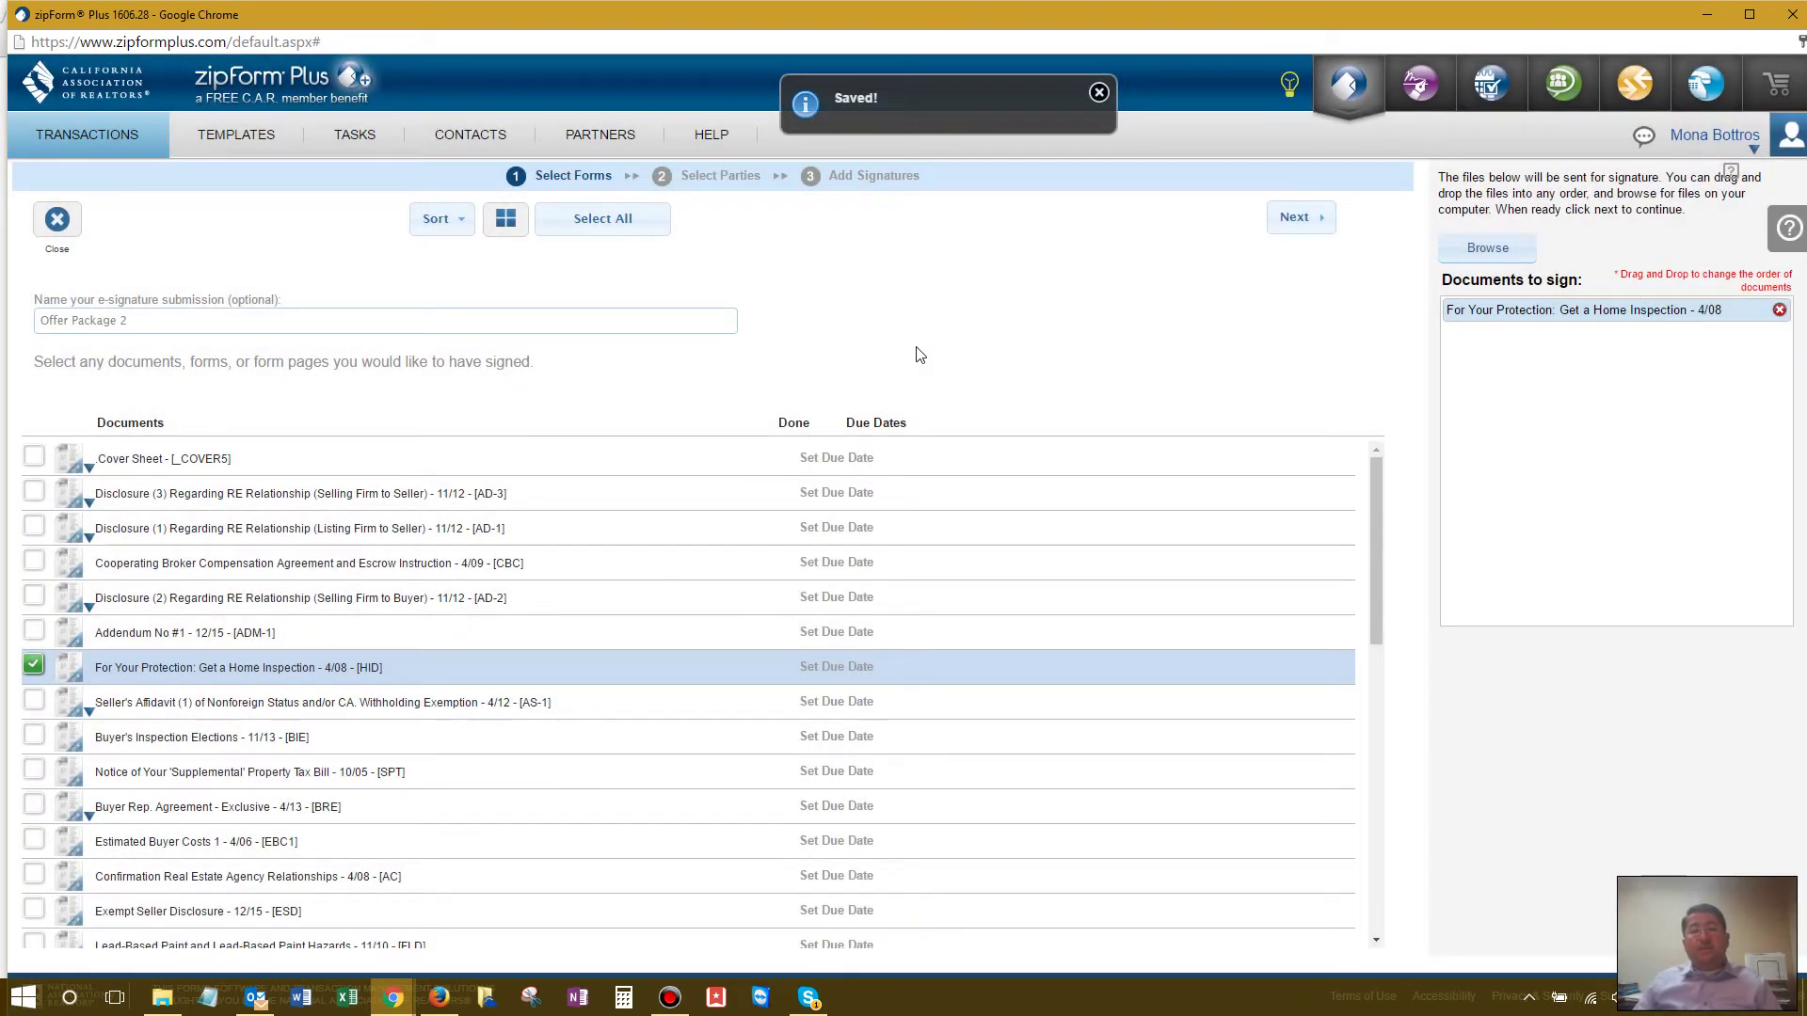
# Step: Remove the Selling Agent from the packet's signer list
pyautogui.click(1308, 218)
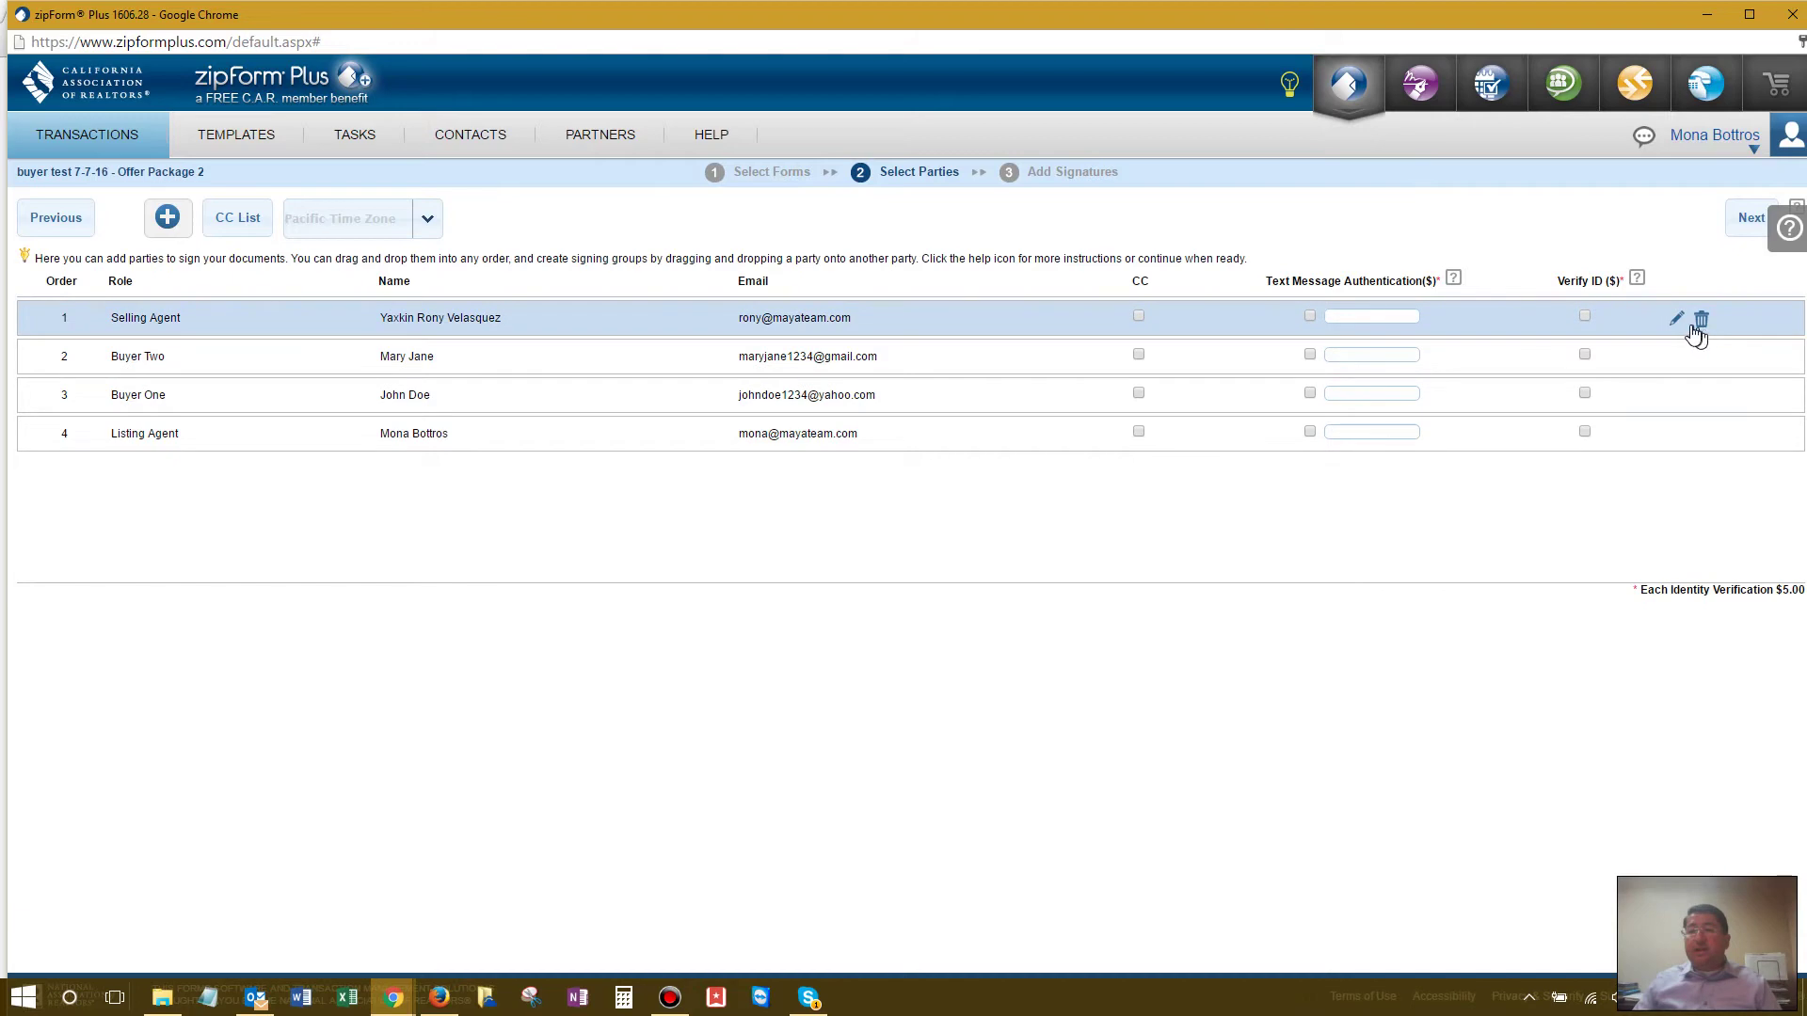
pyautogui.click(1702, 316)
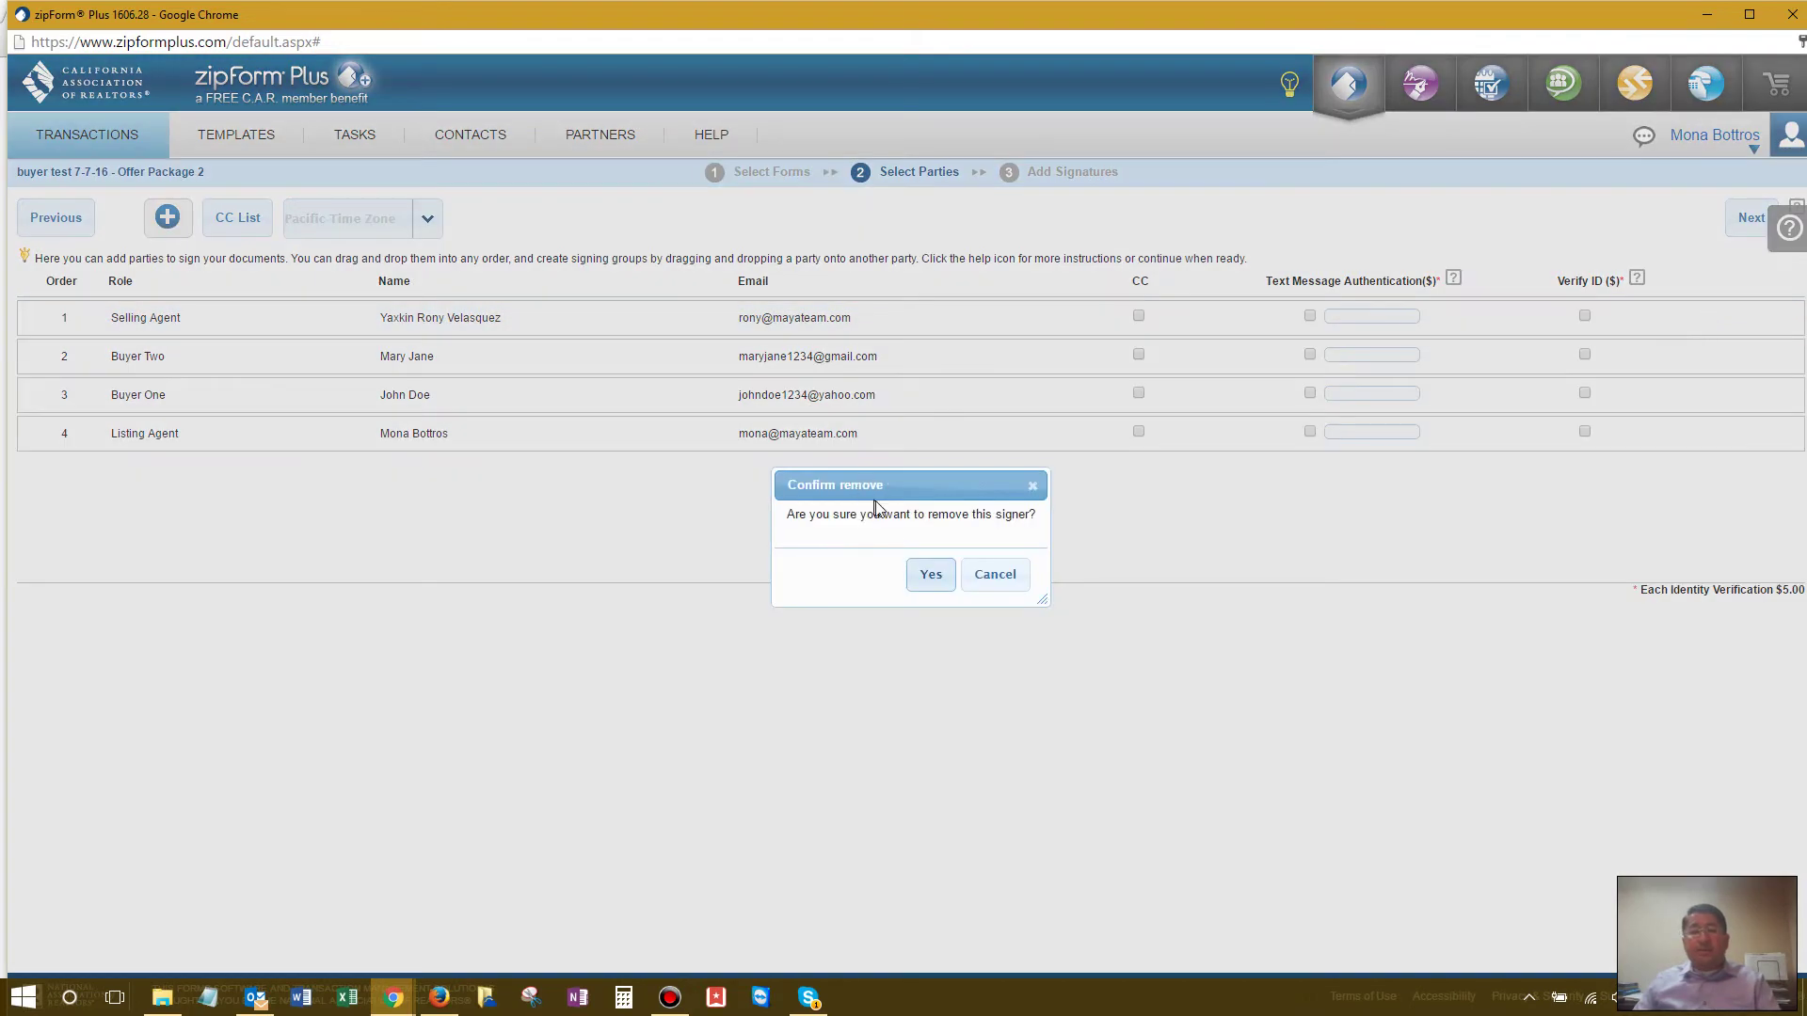
pyautogui.click(929, 577)
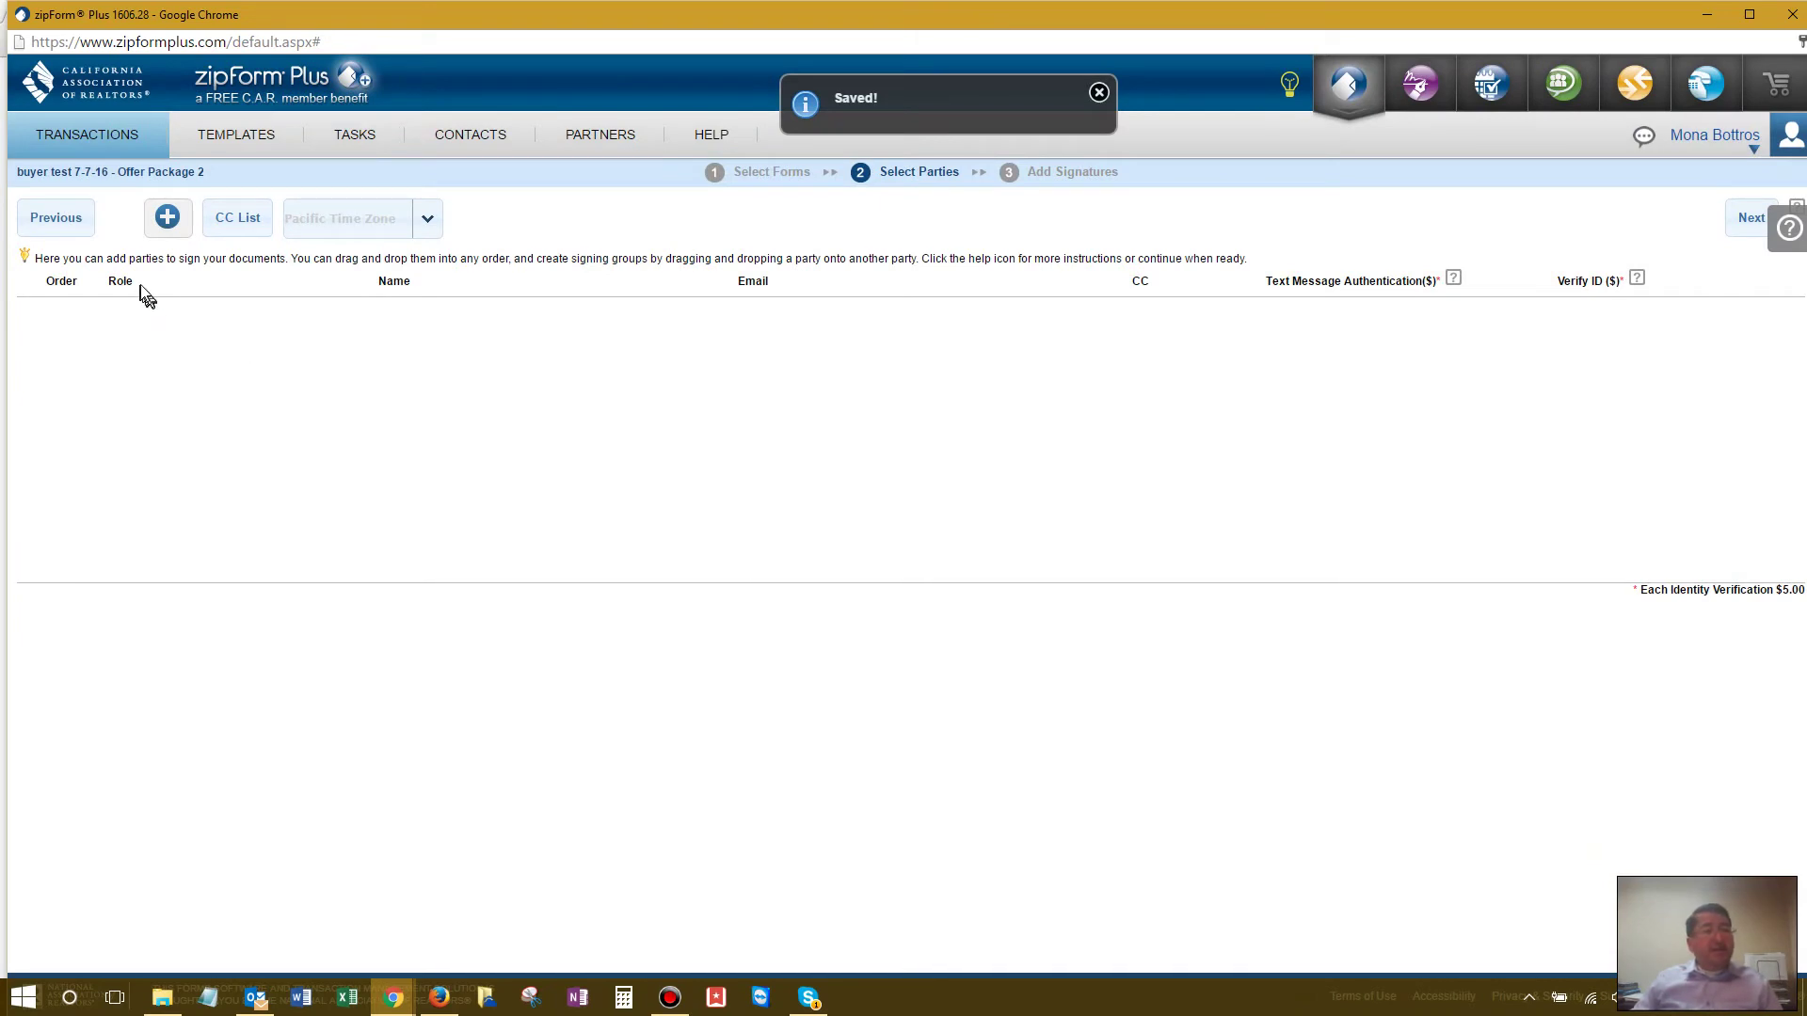
# Step: Add the Selling Agent from Transaction Parties as the packet's only signer
pyautogui.click(218, 223)
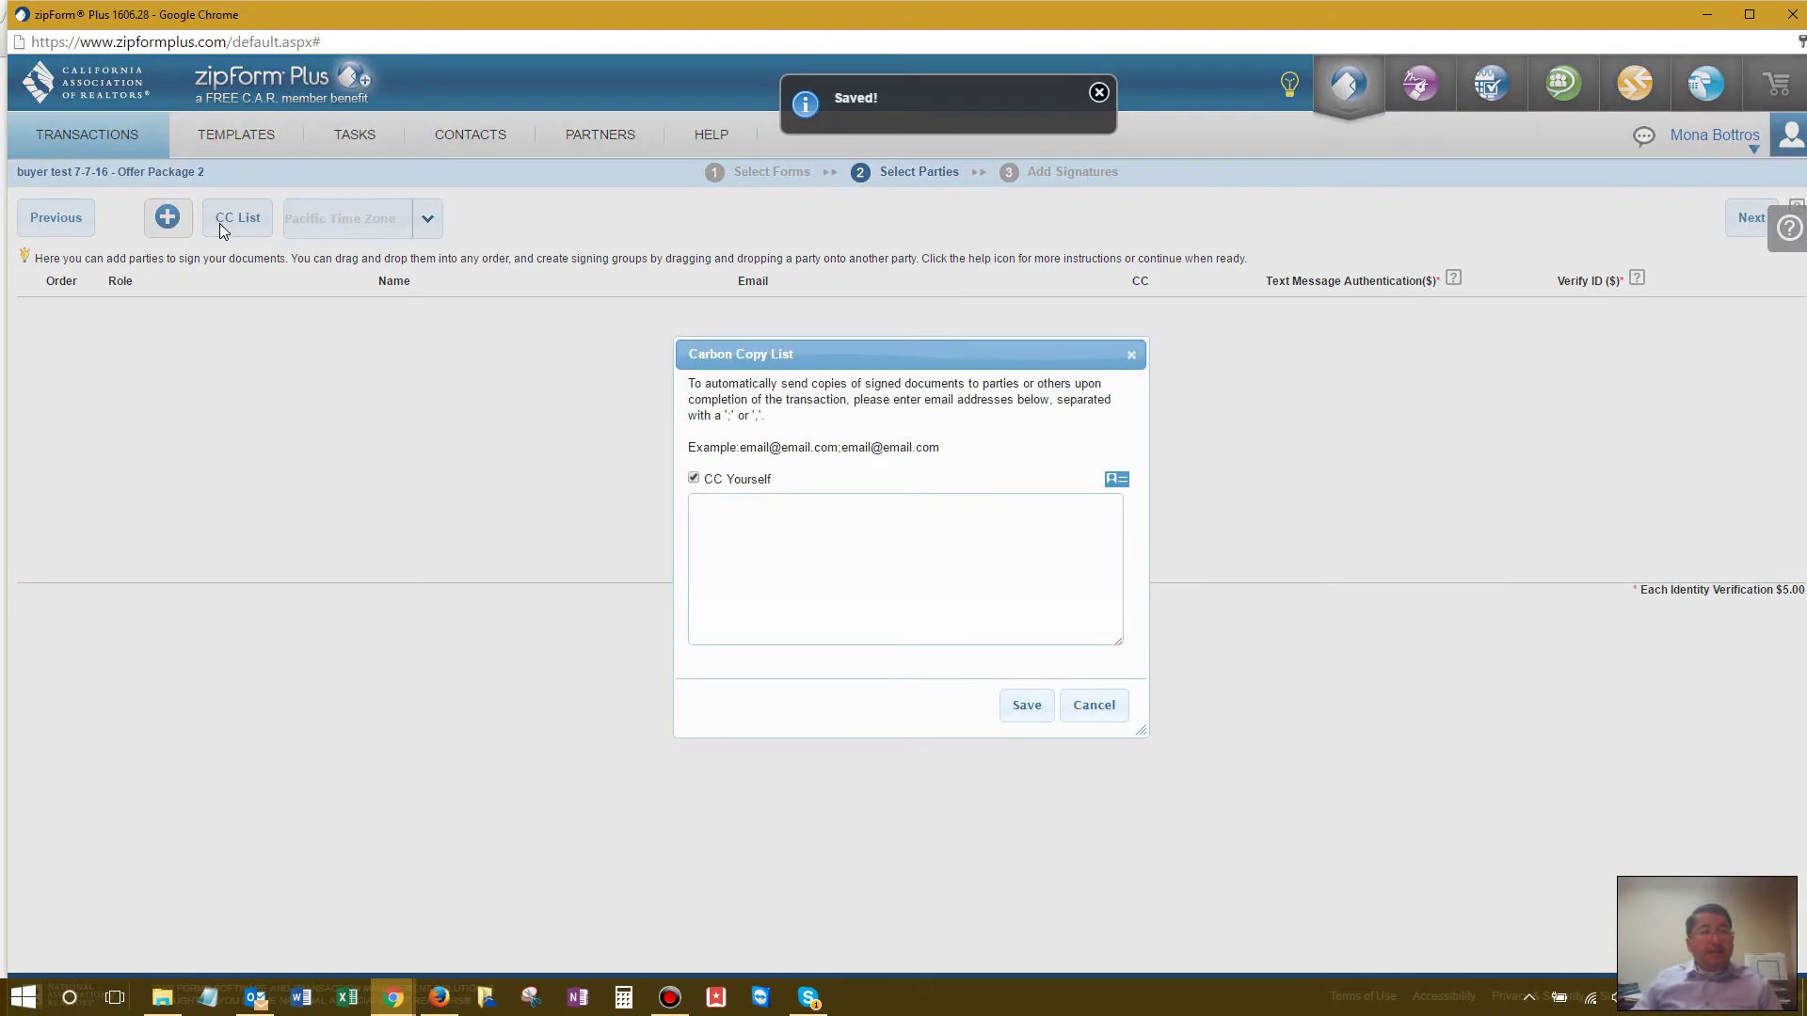
pyautogui.click(1103, 706)
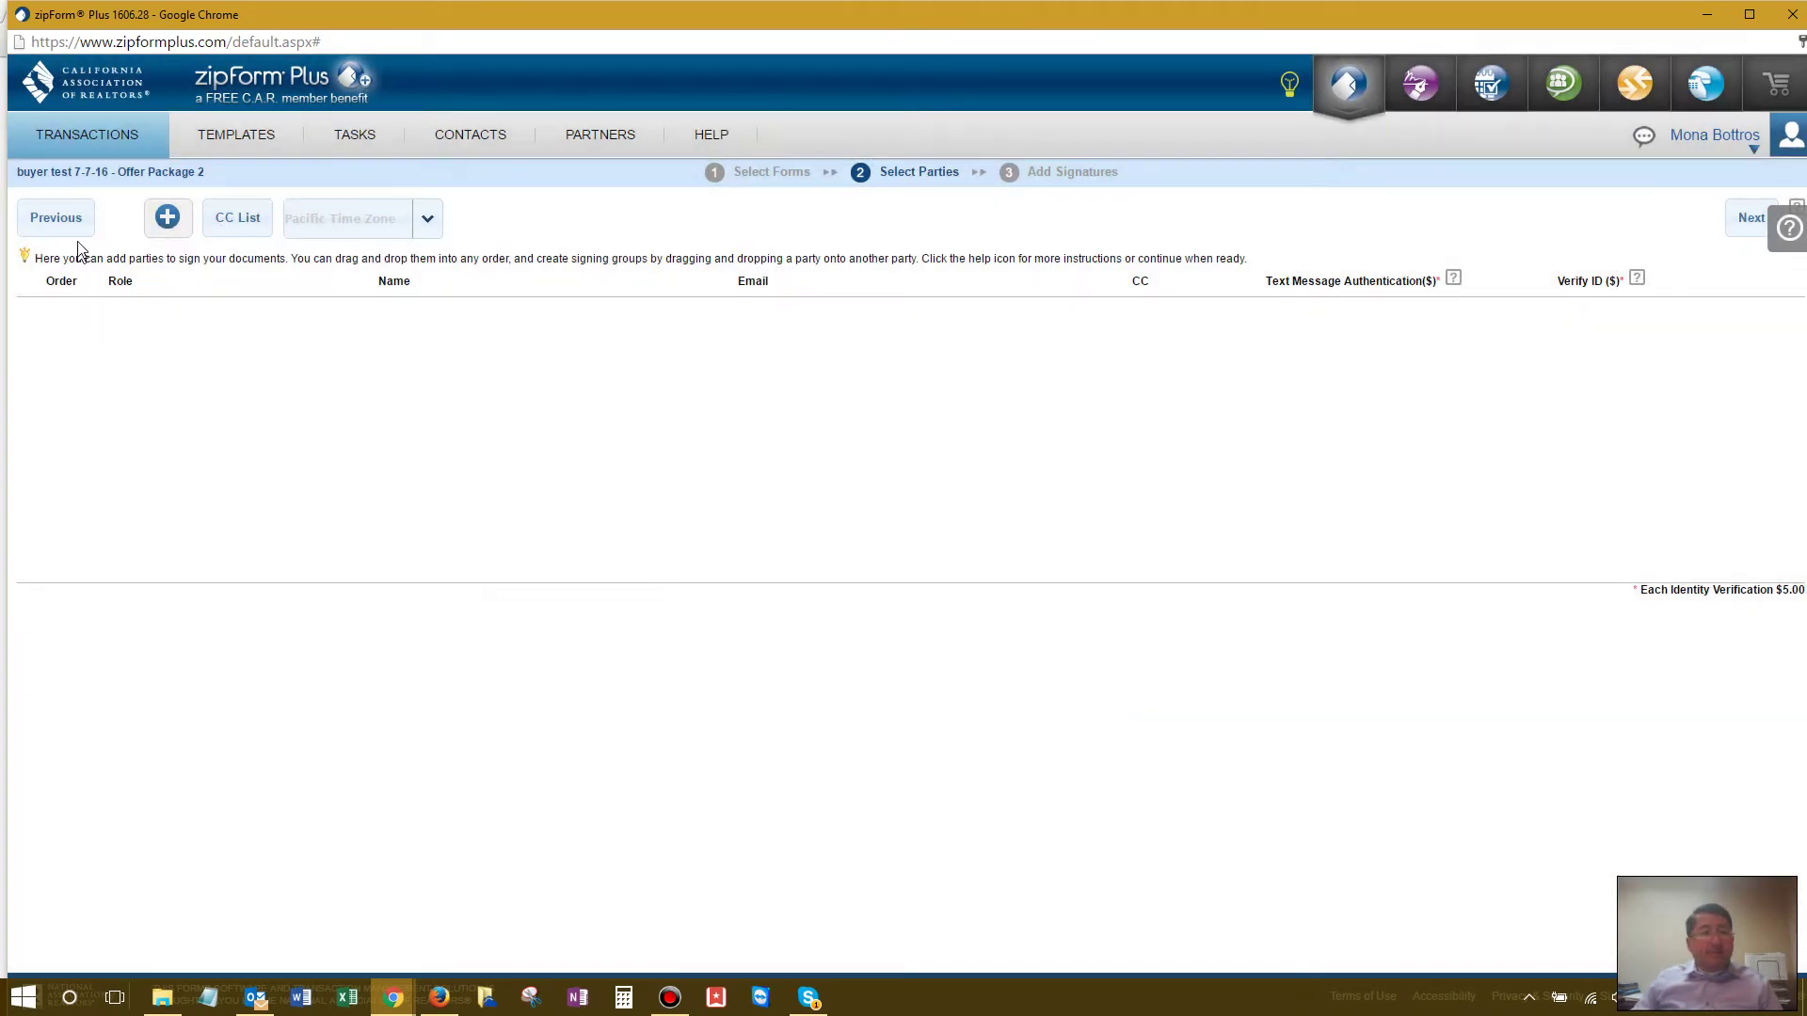
pyautogui.click(153, 235)
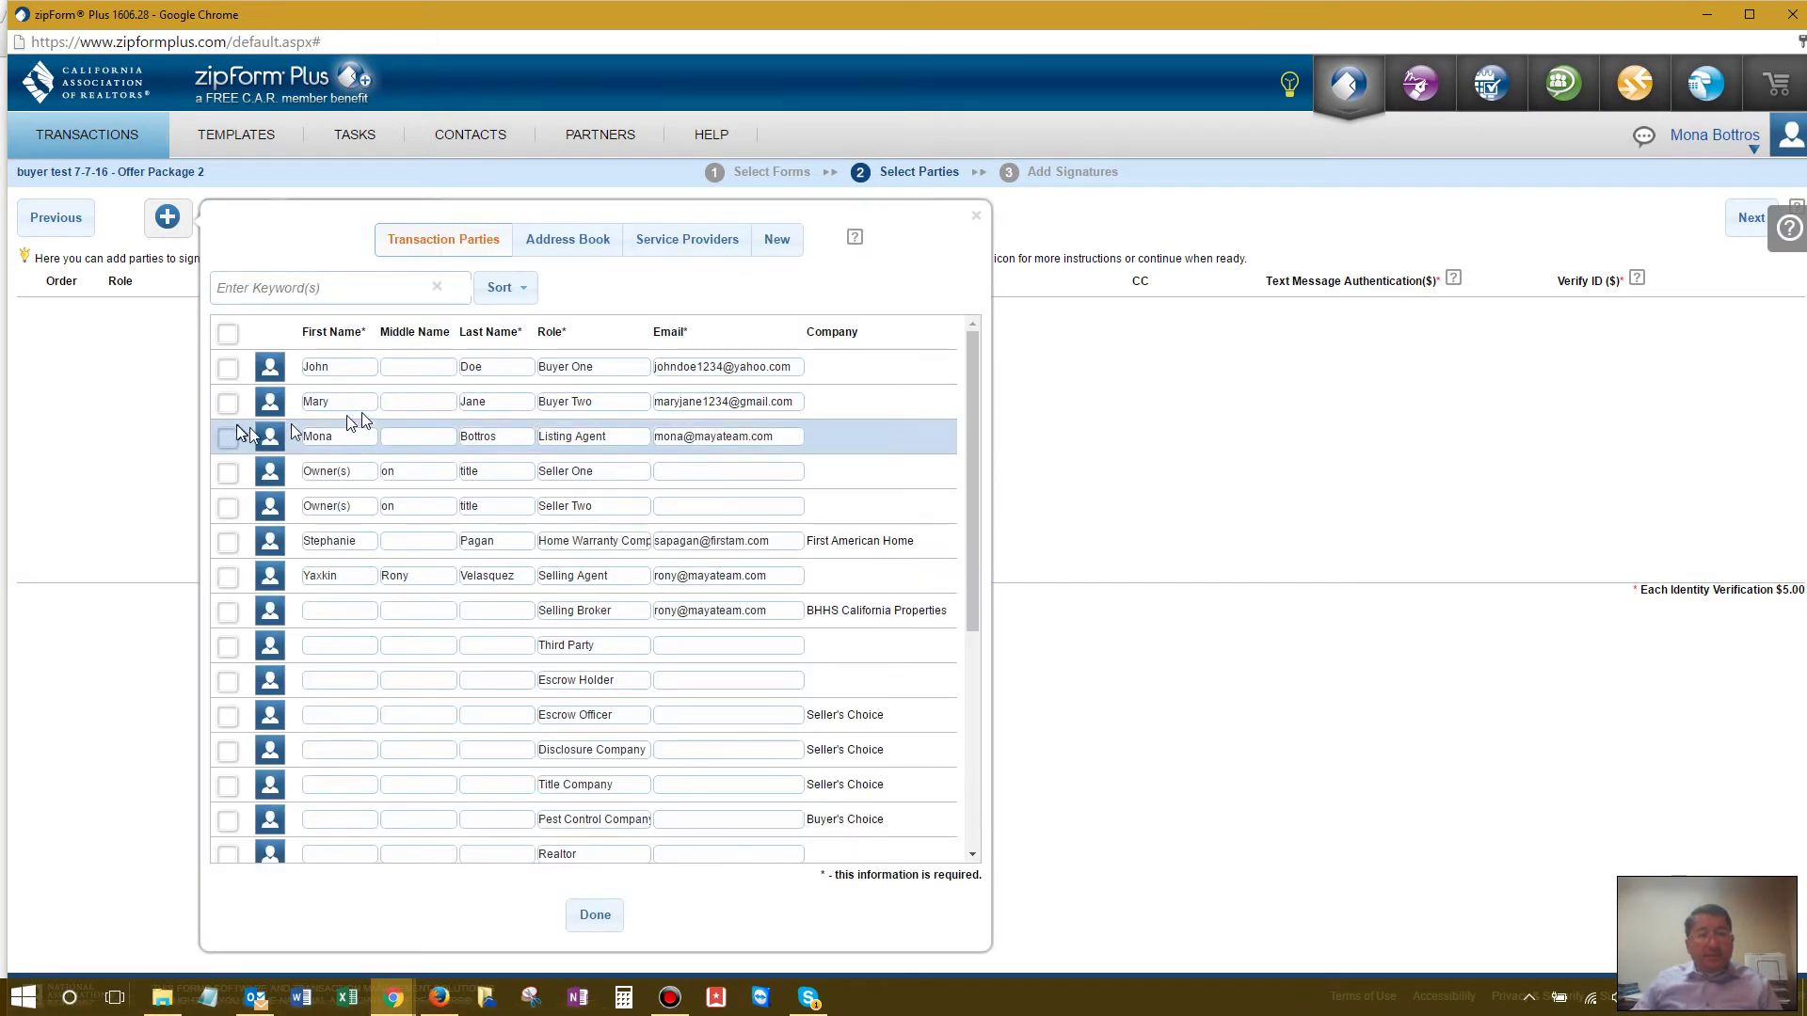
pyautogui.click(227, 576)
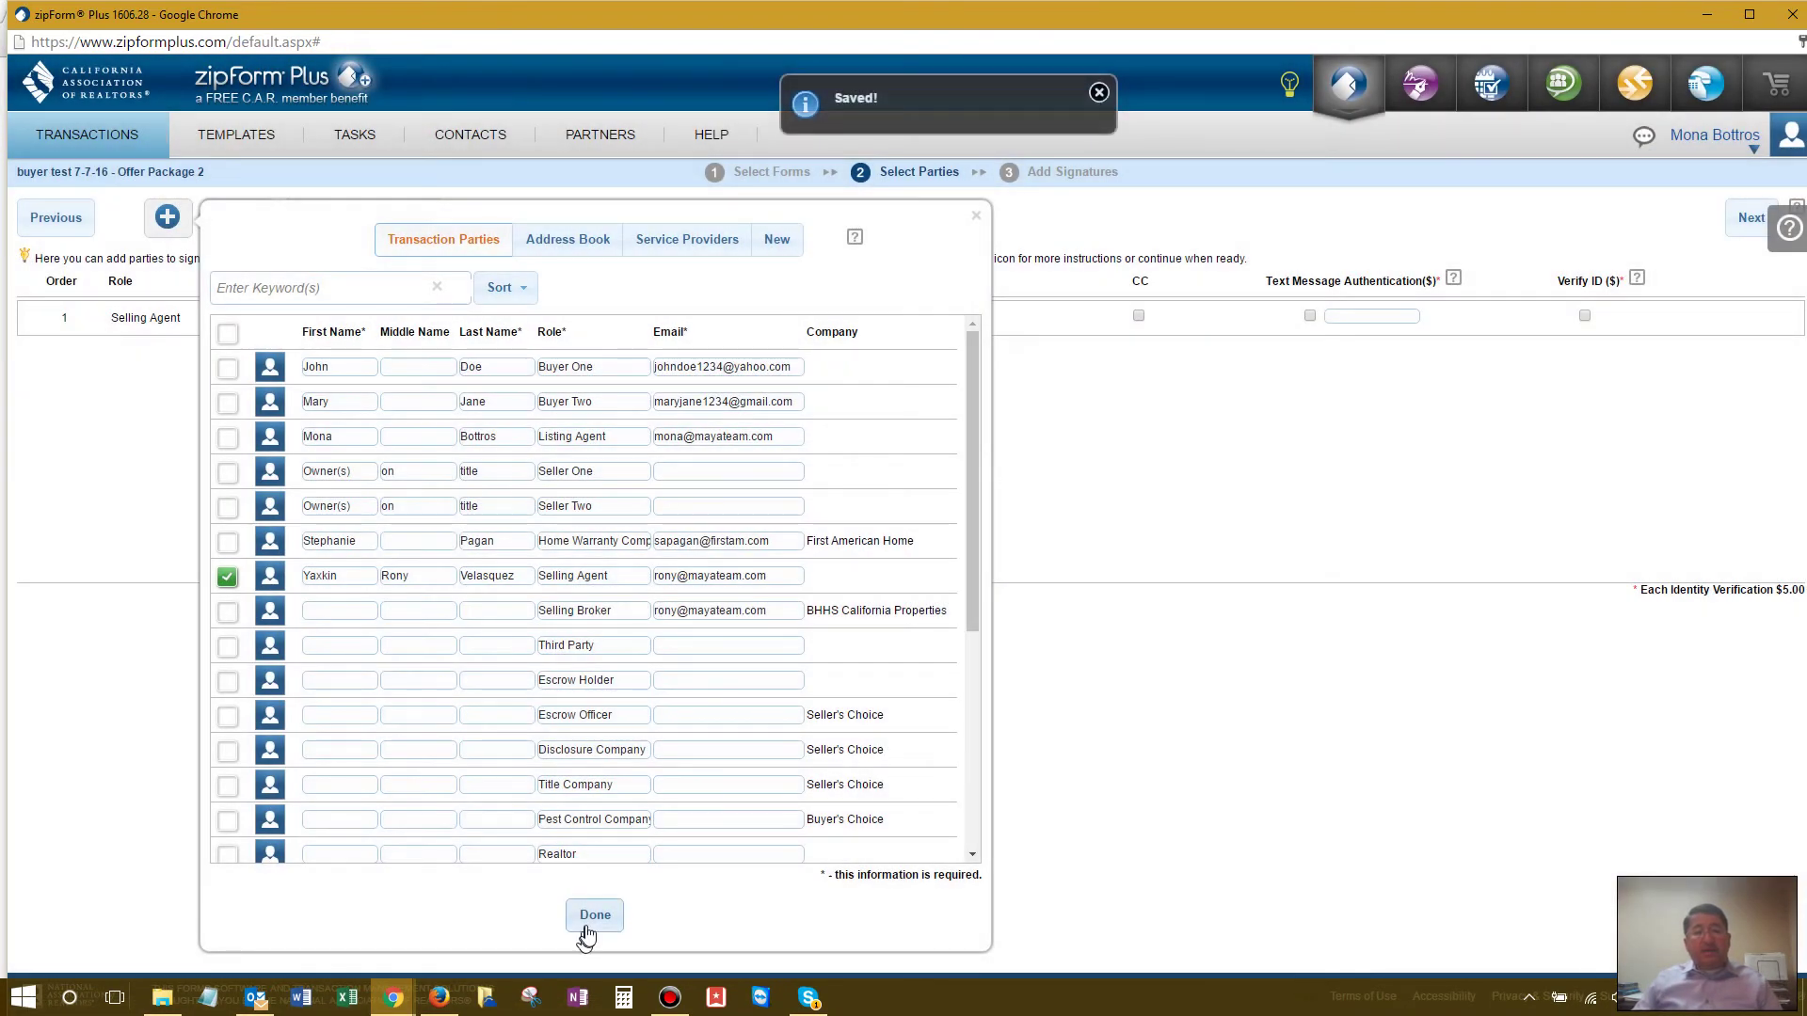
pyautogui.click(594, 915)
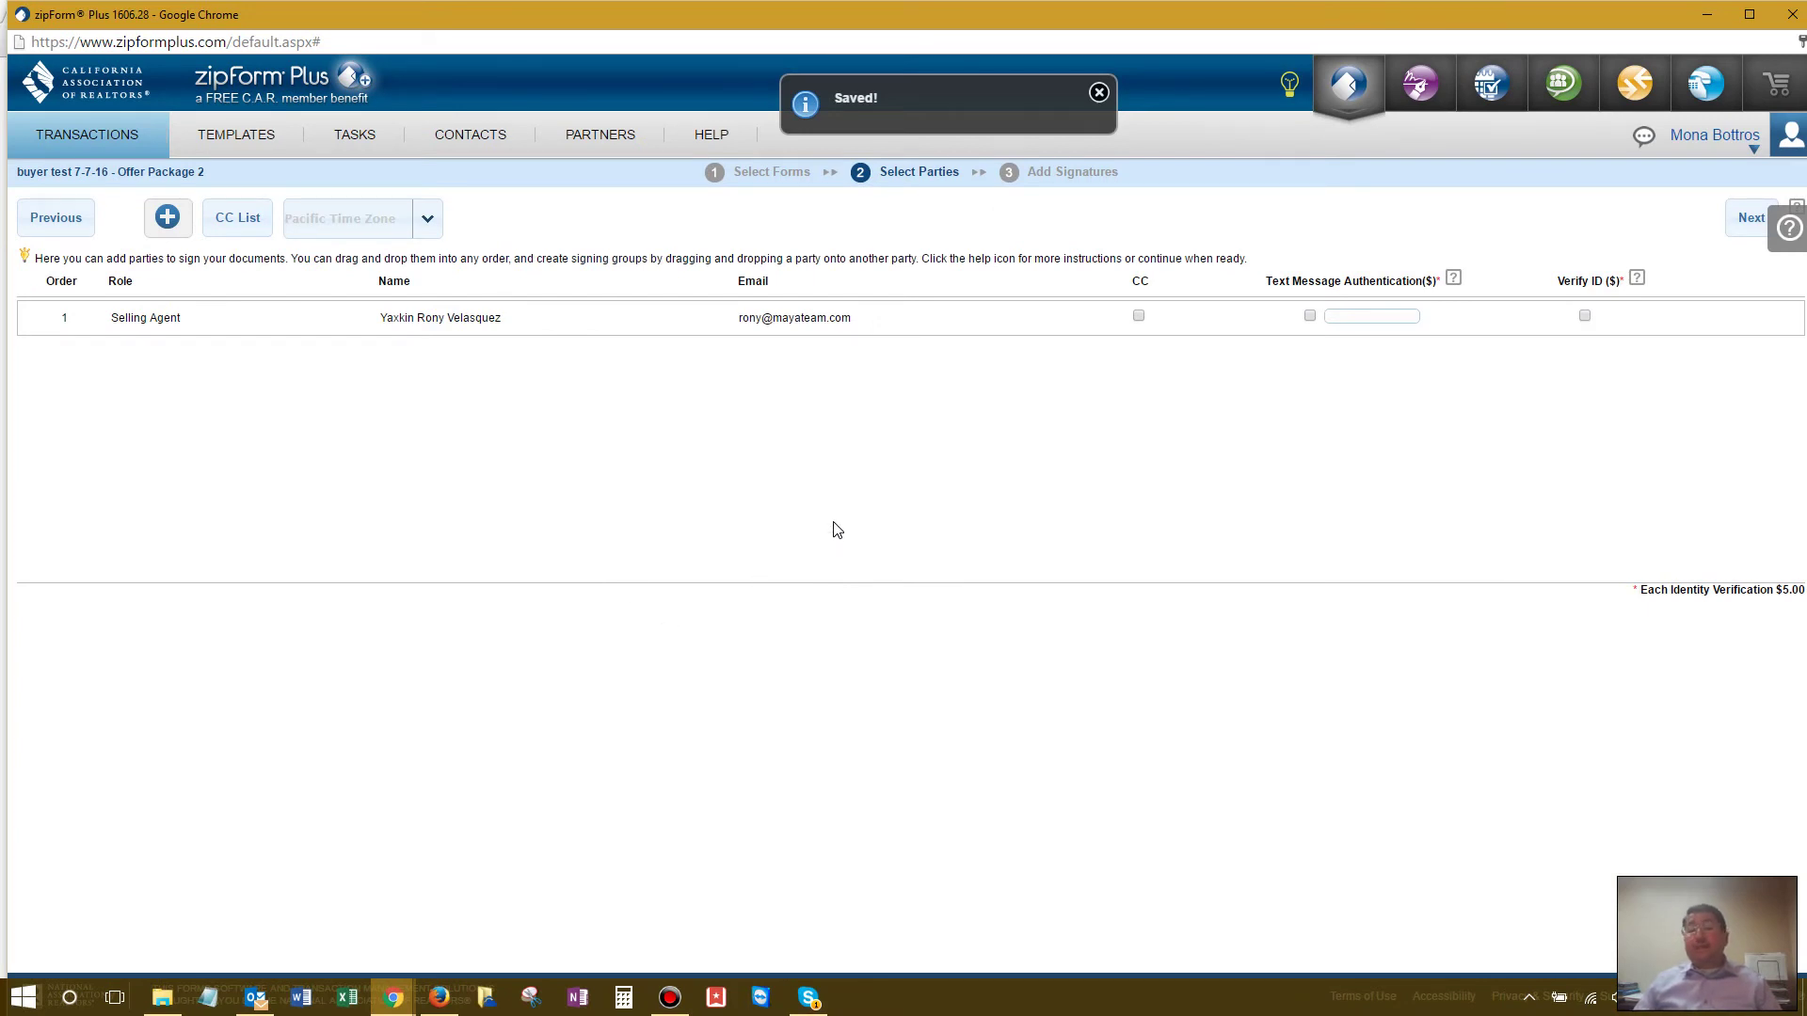
pyautogui.click(1752, 218)
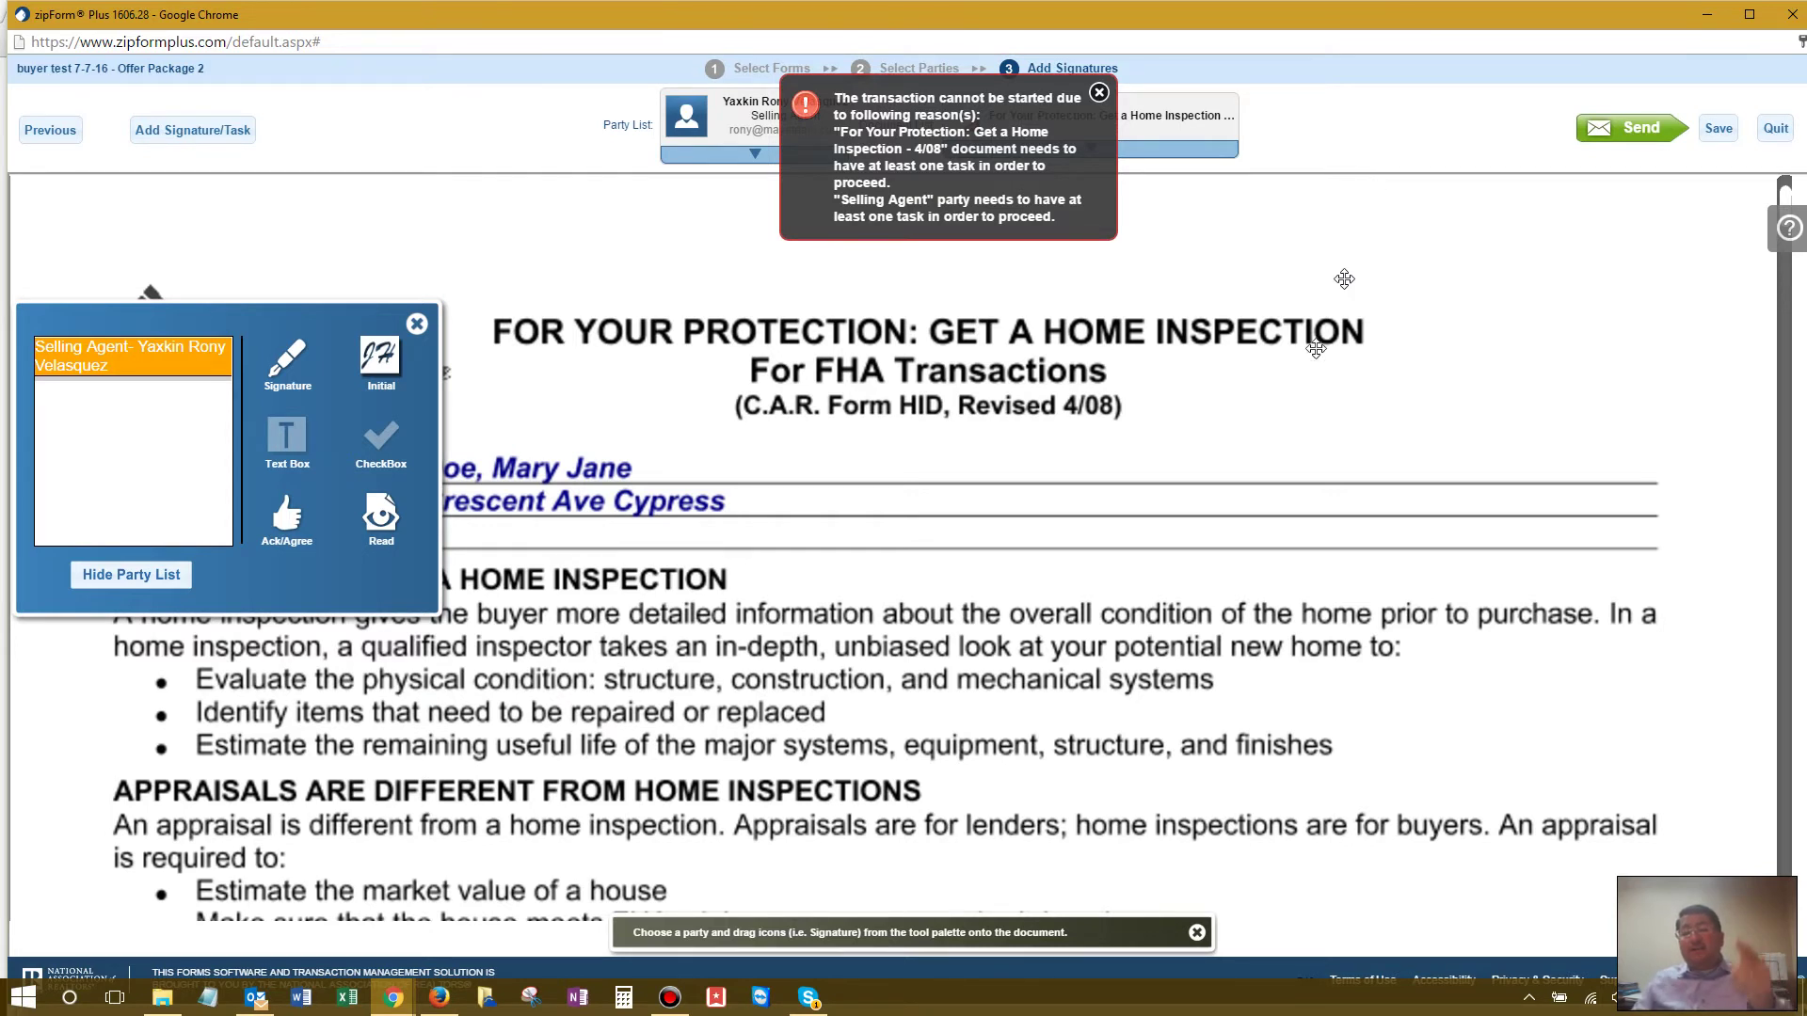
# Step: Read the Home Inspection form down to its footer and dismiss the missing-tasks warning
pyautogui.scroll(-1, 1254, 486)
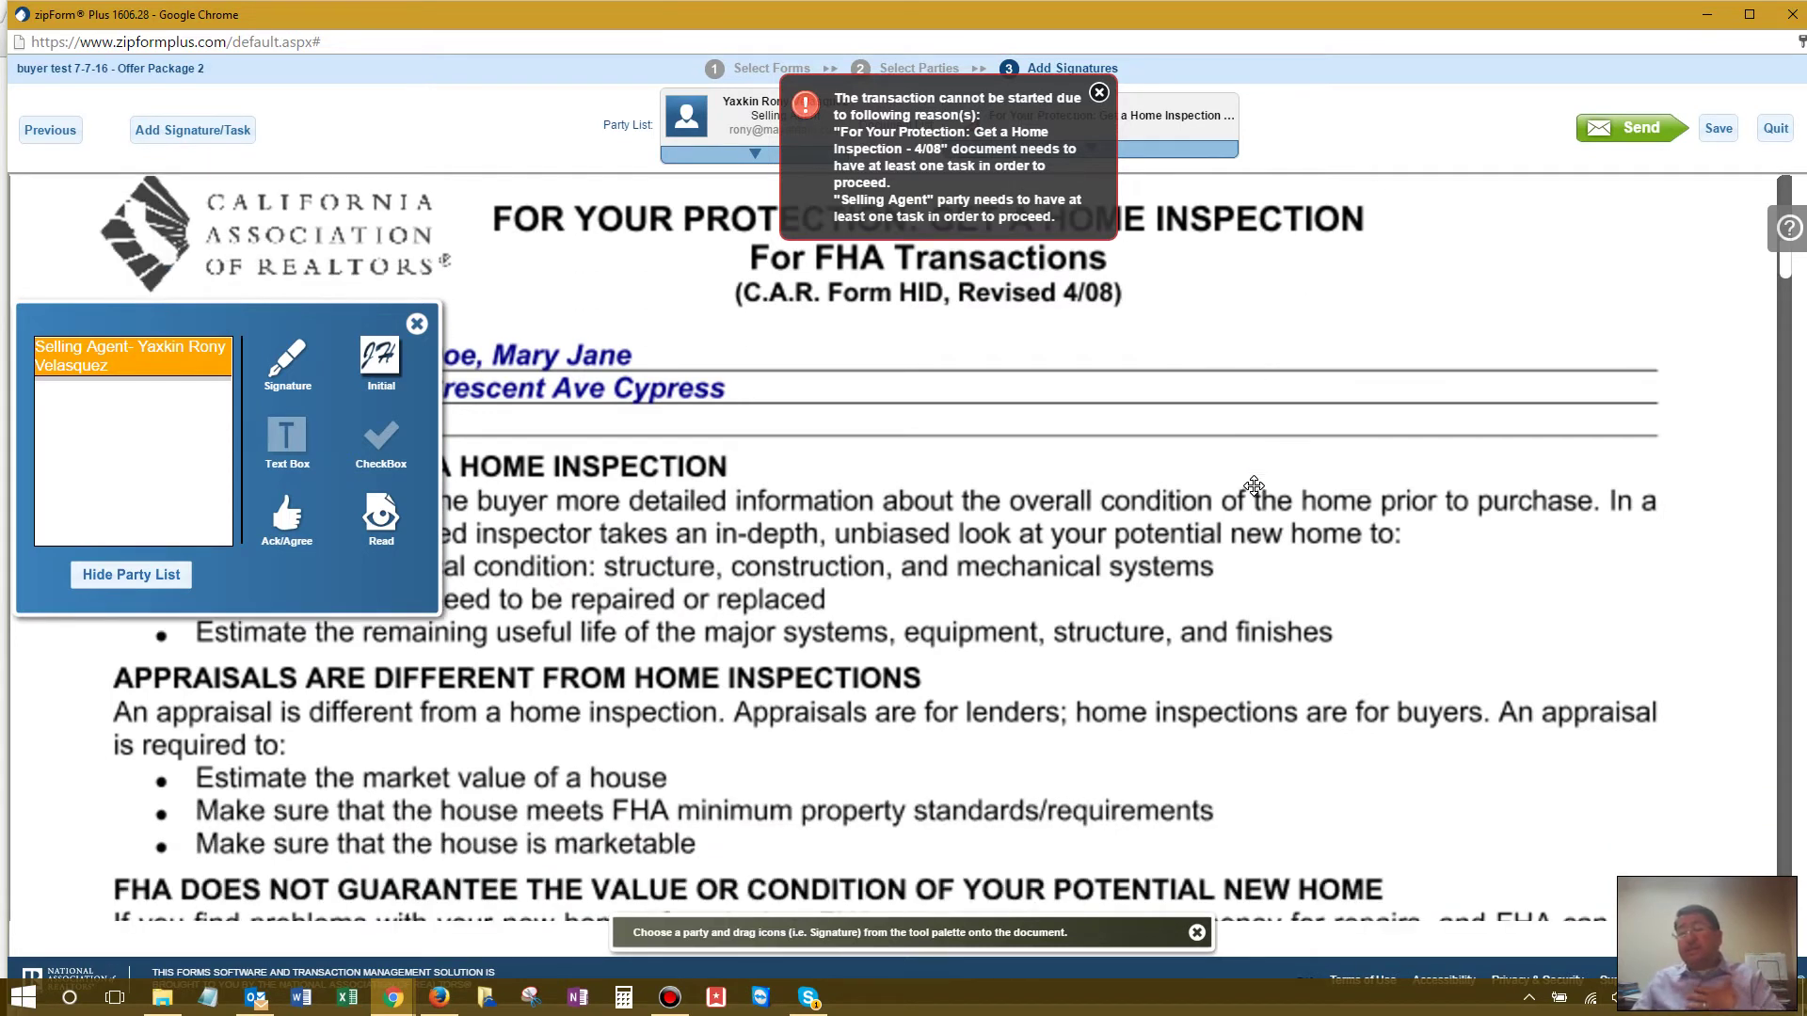
pyautogui.scroll(-3, 1254, 485)
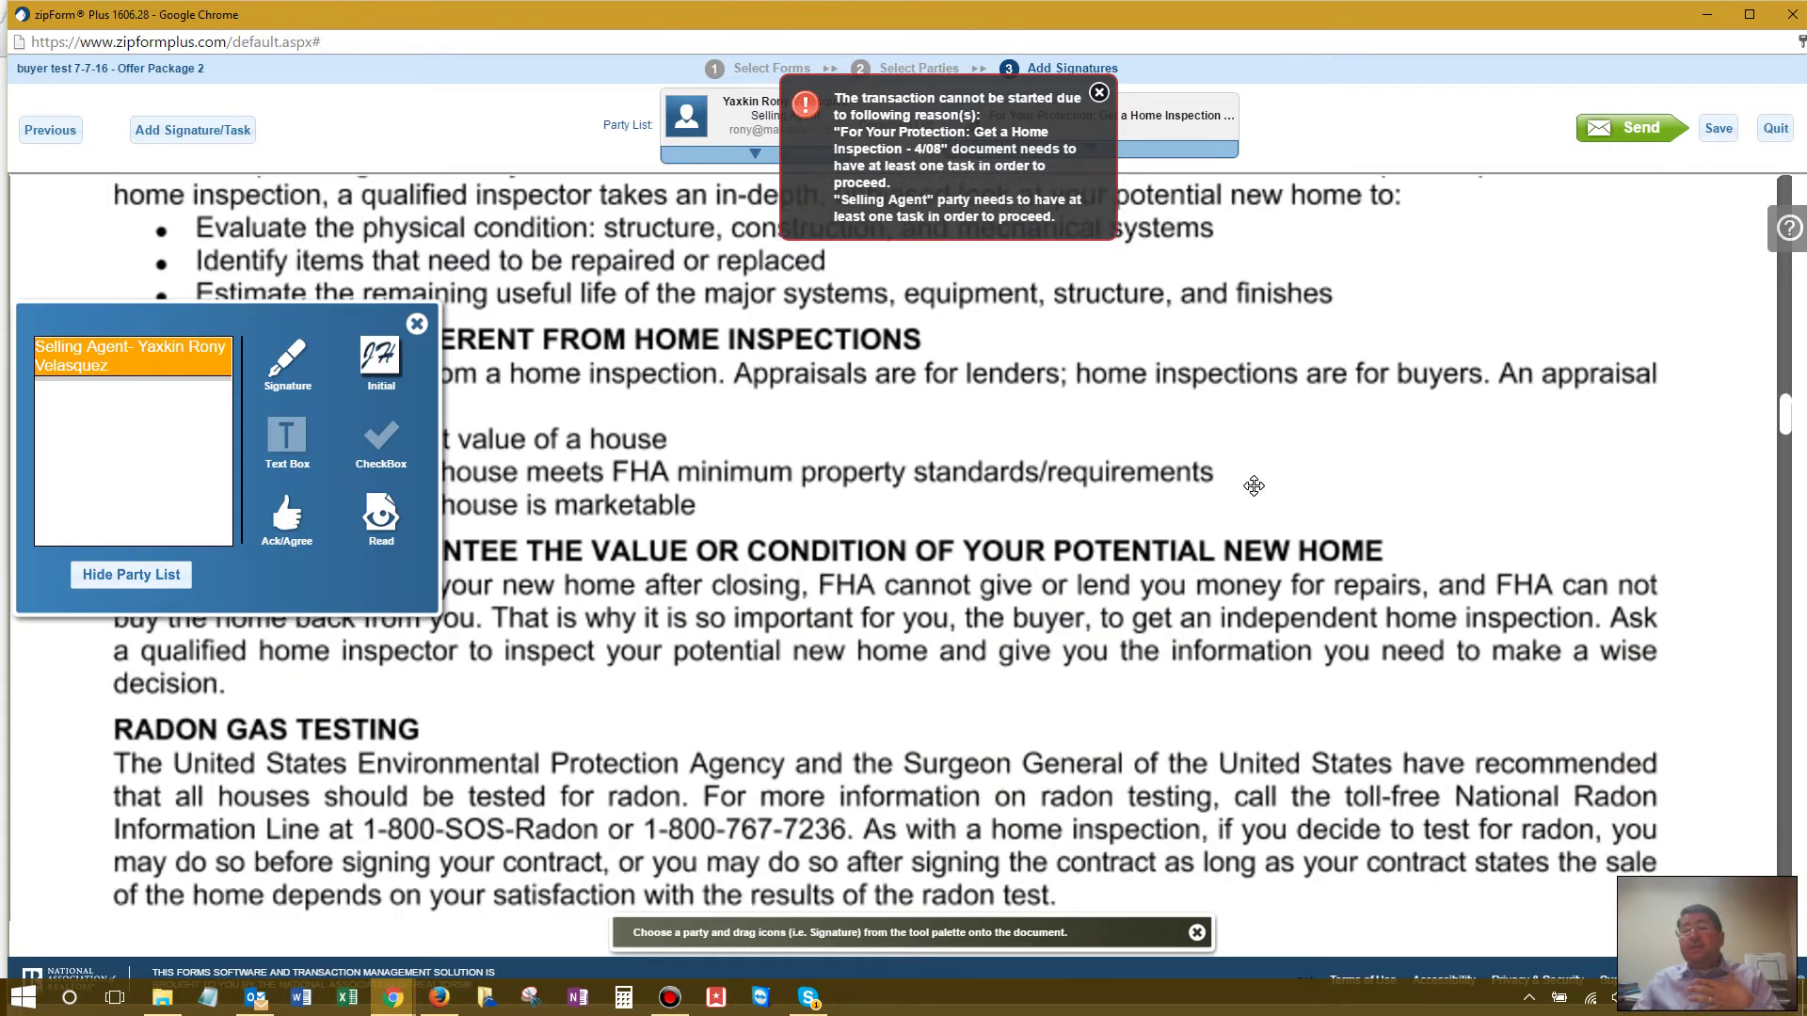
pyautogui.scroll(-3, 1254, 486)
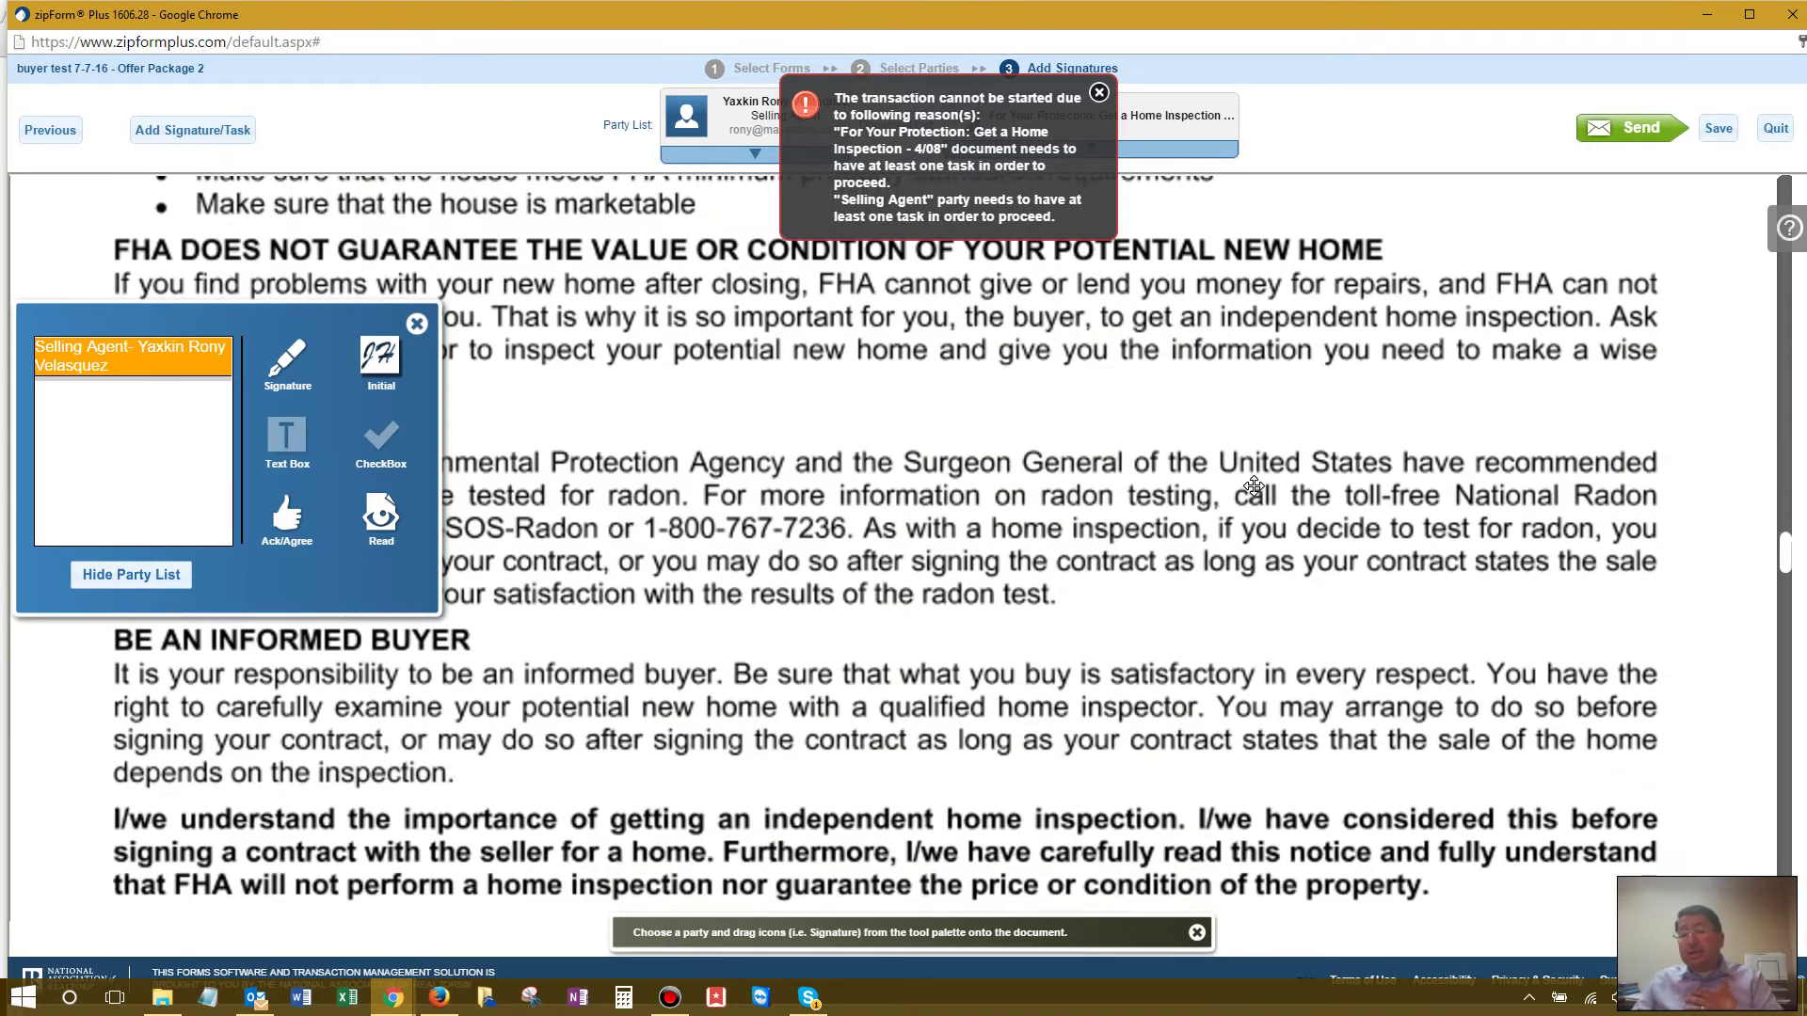
pyautogui.scroll(-3, 1254, 485)
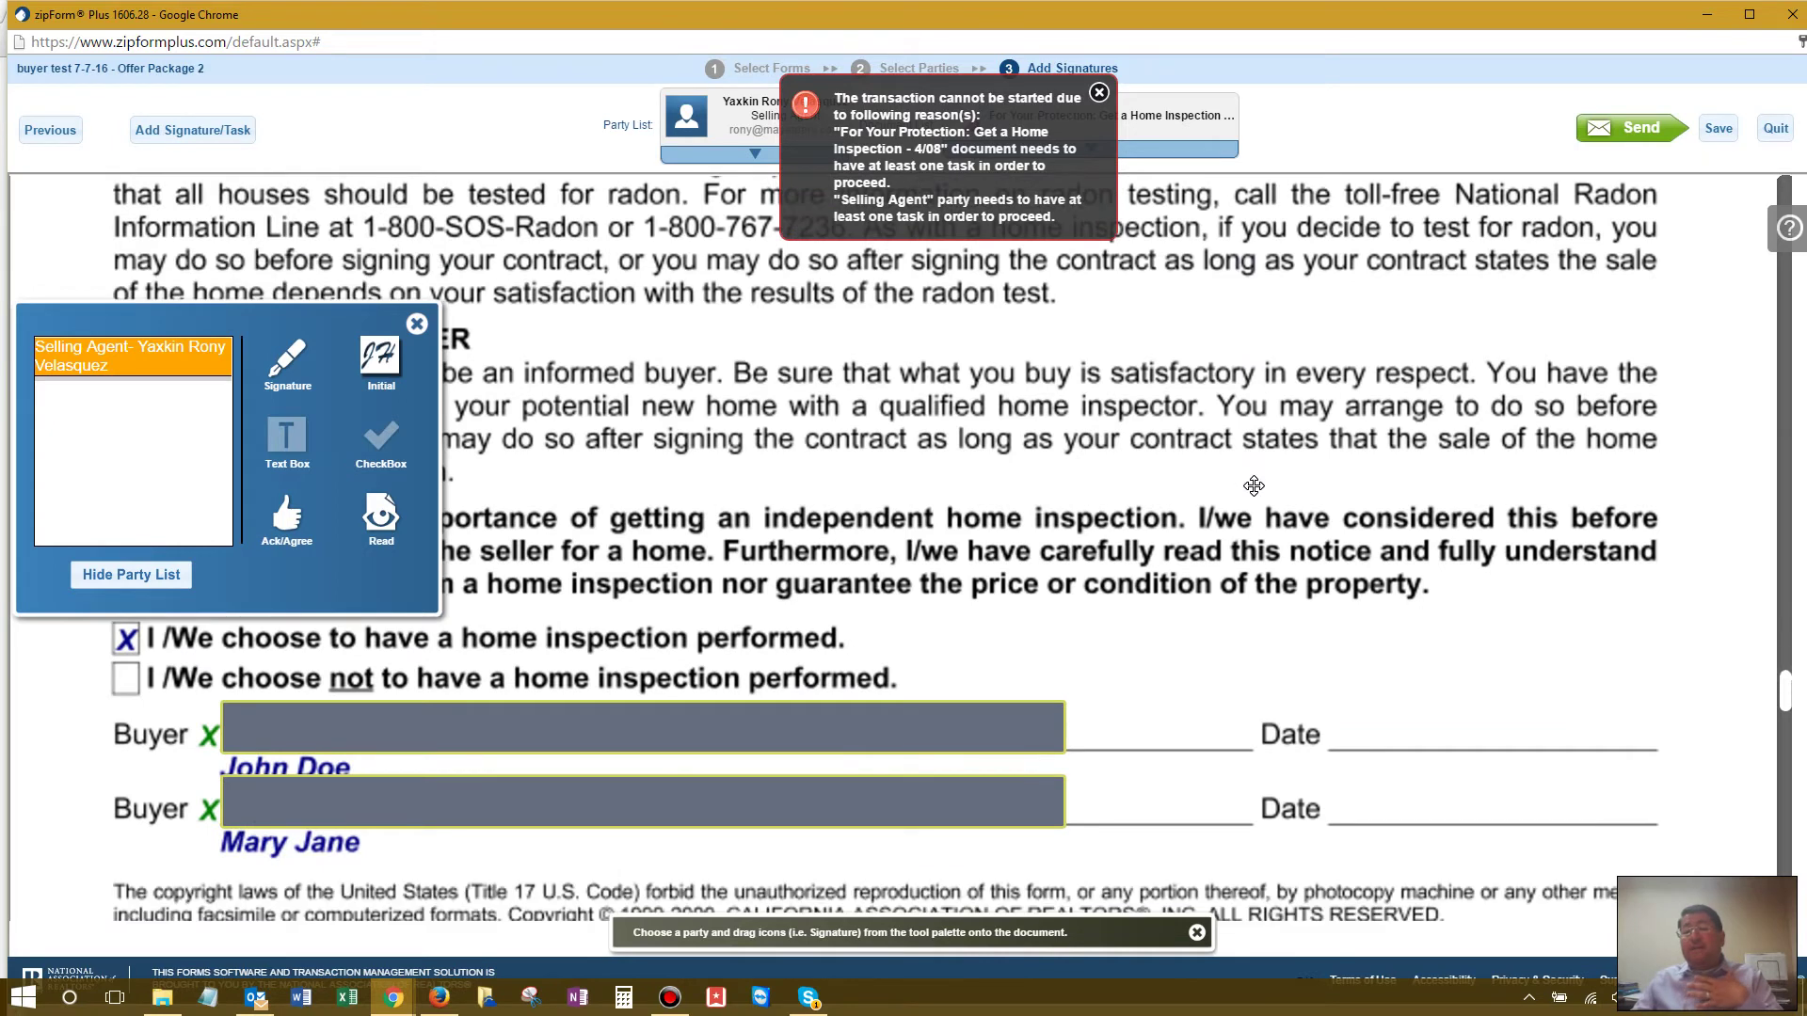
pyautogui.scroll(-1, 1255, 485)
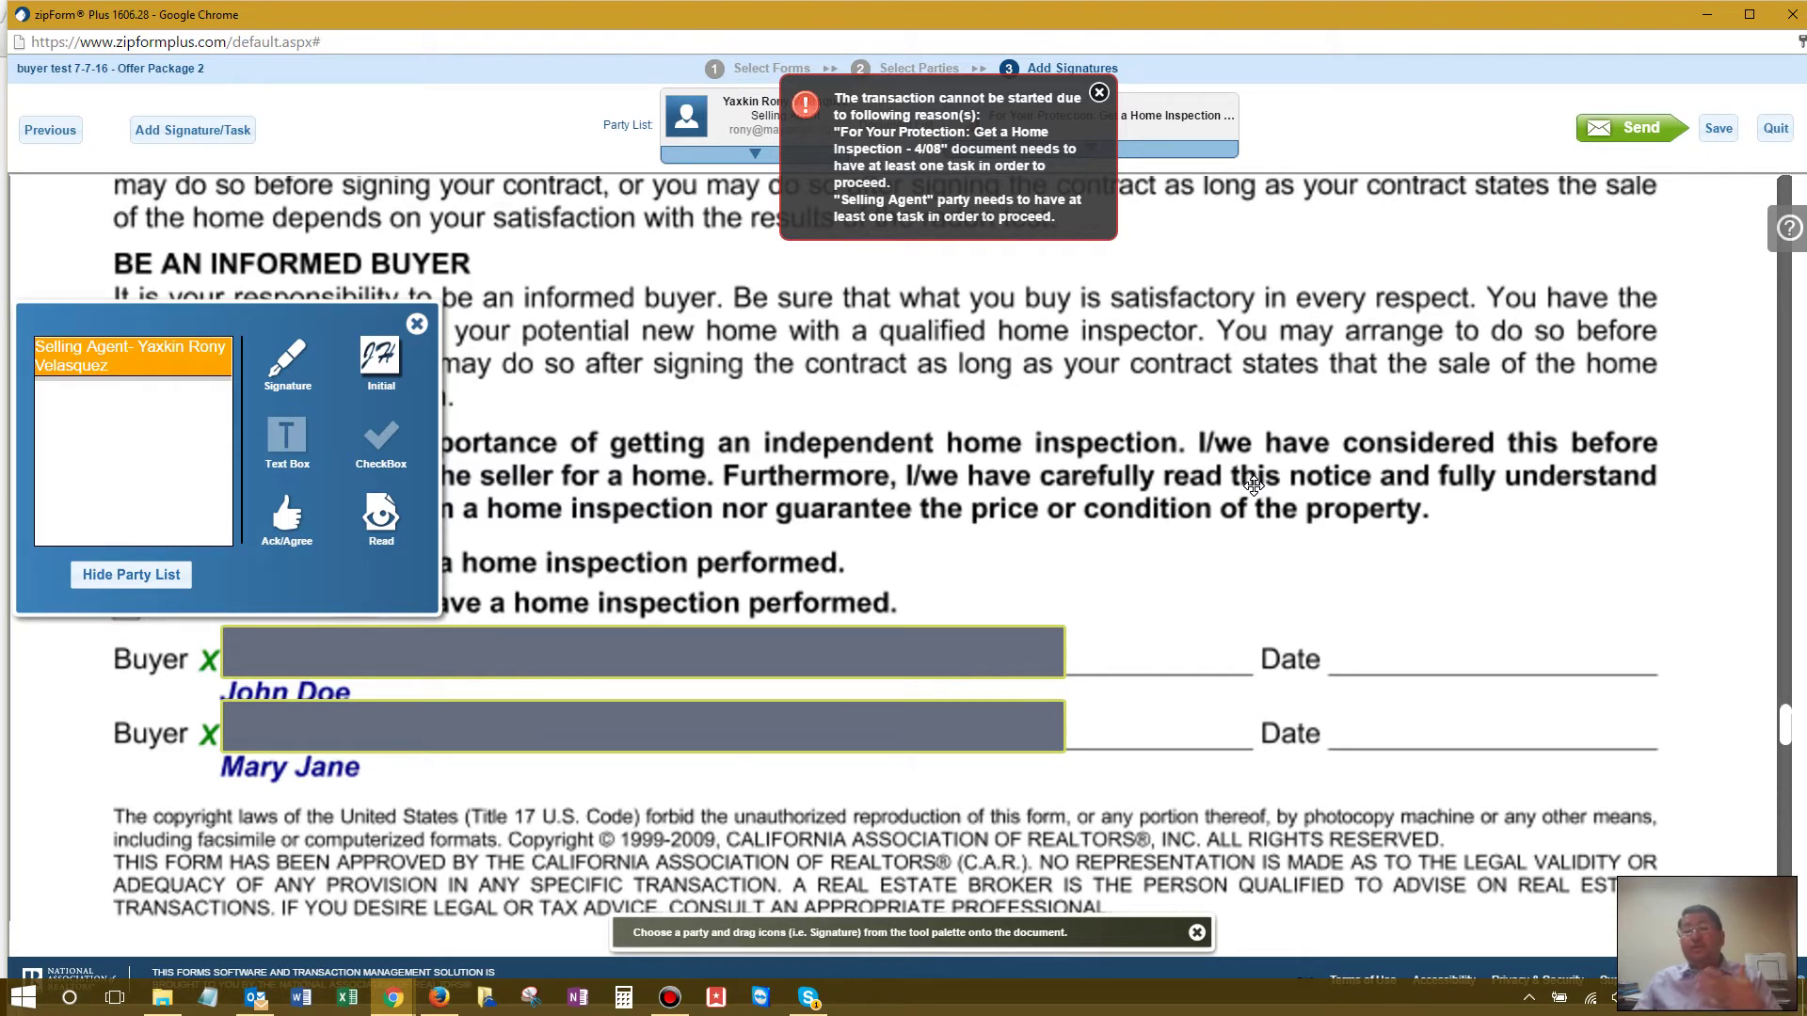
pyautogui.scroll(-4, 1254, 486)
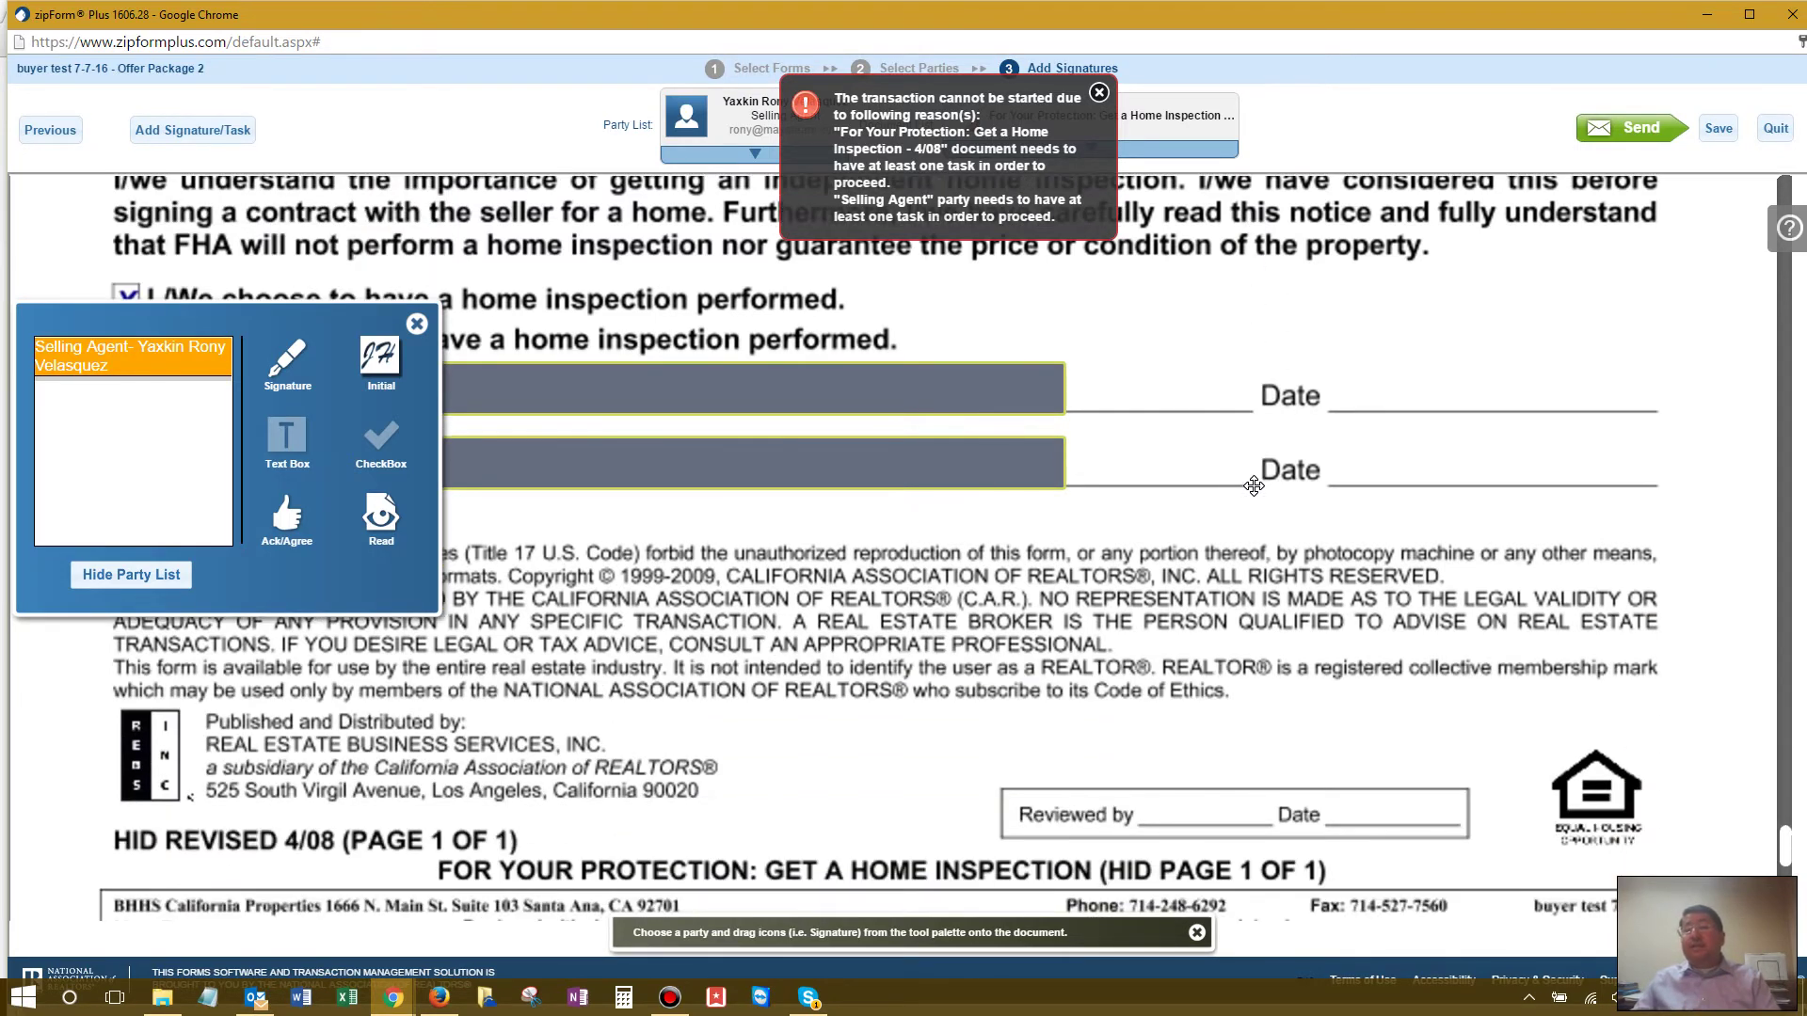
pyautogui.scroll(15, 1255, 486)
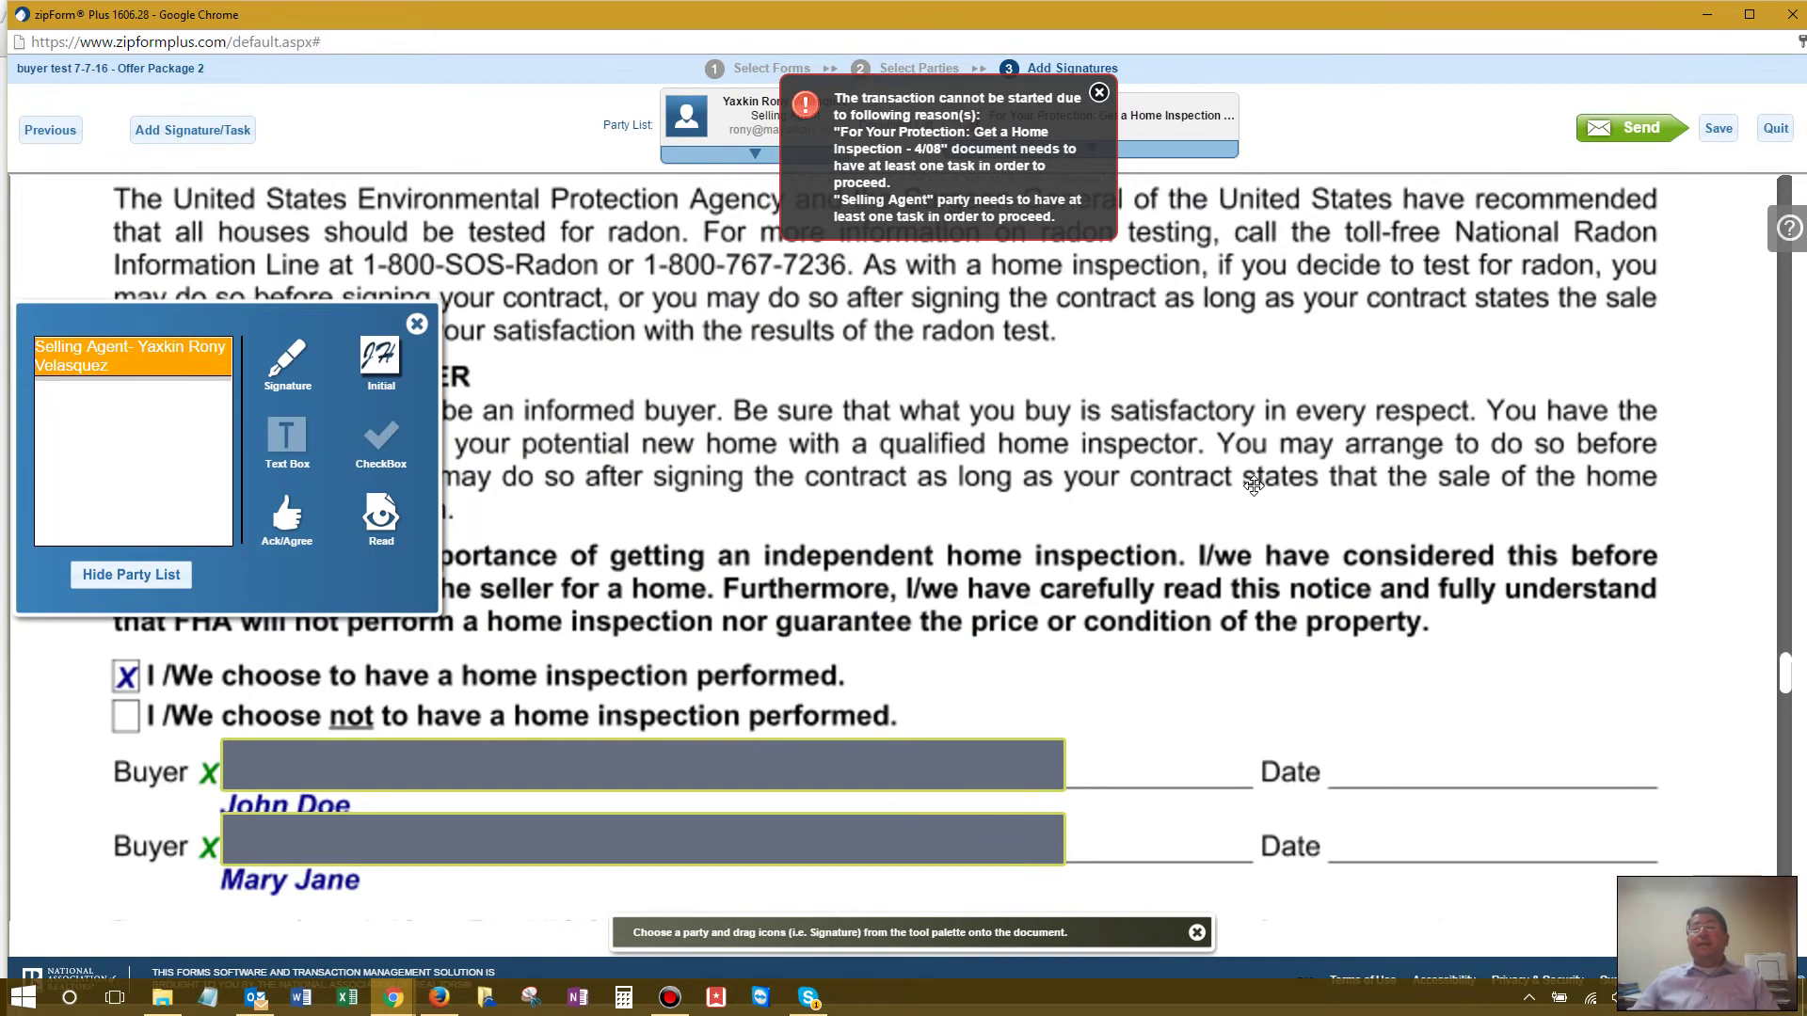
pyautogui.scroll(1, 1254, 485)
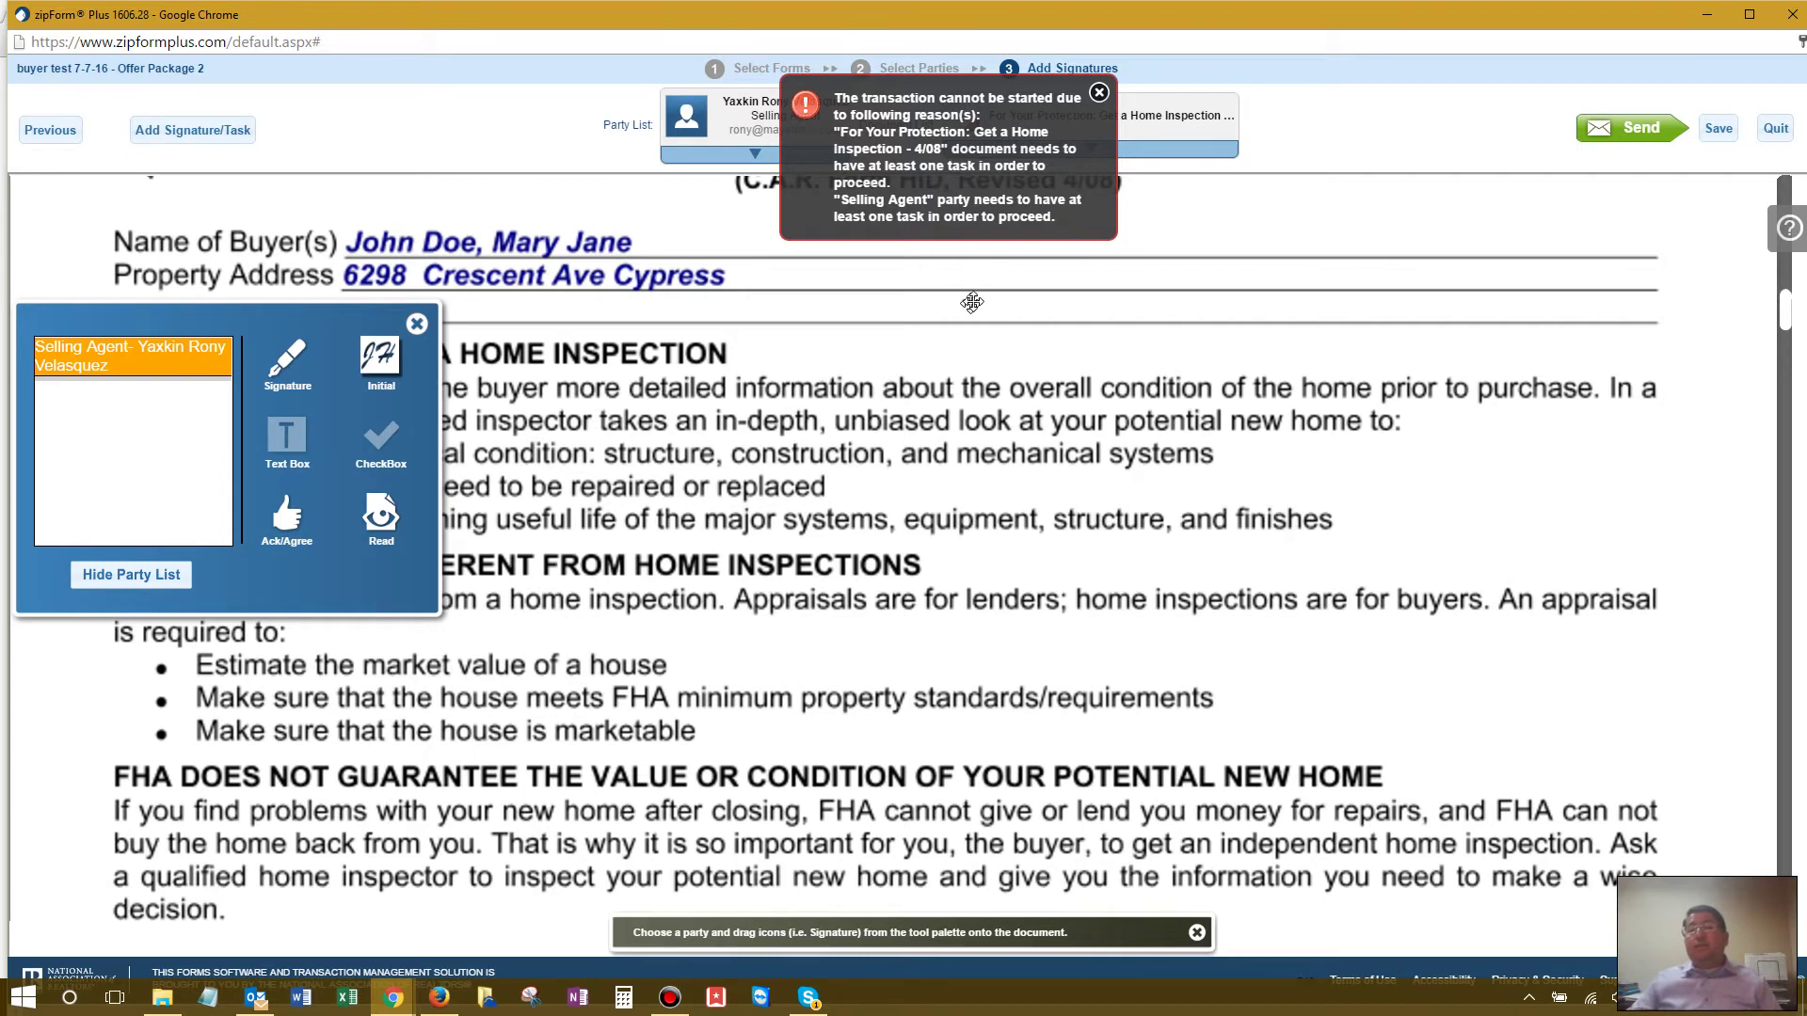
pyautogui.click(1098, 94)
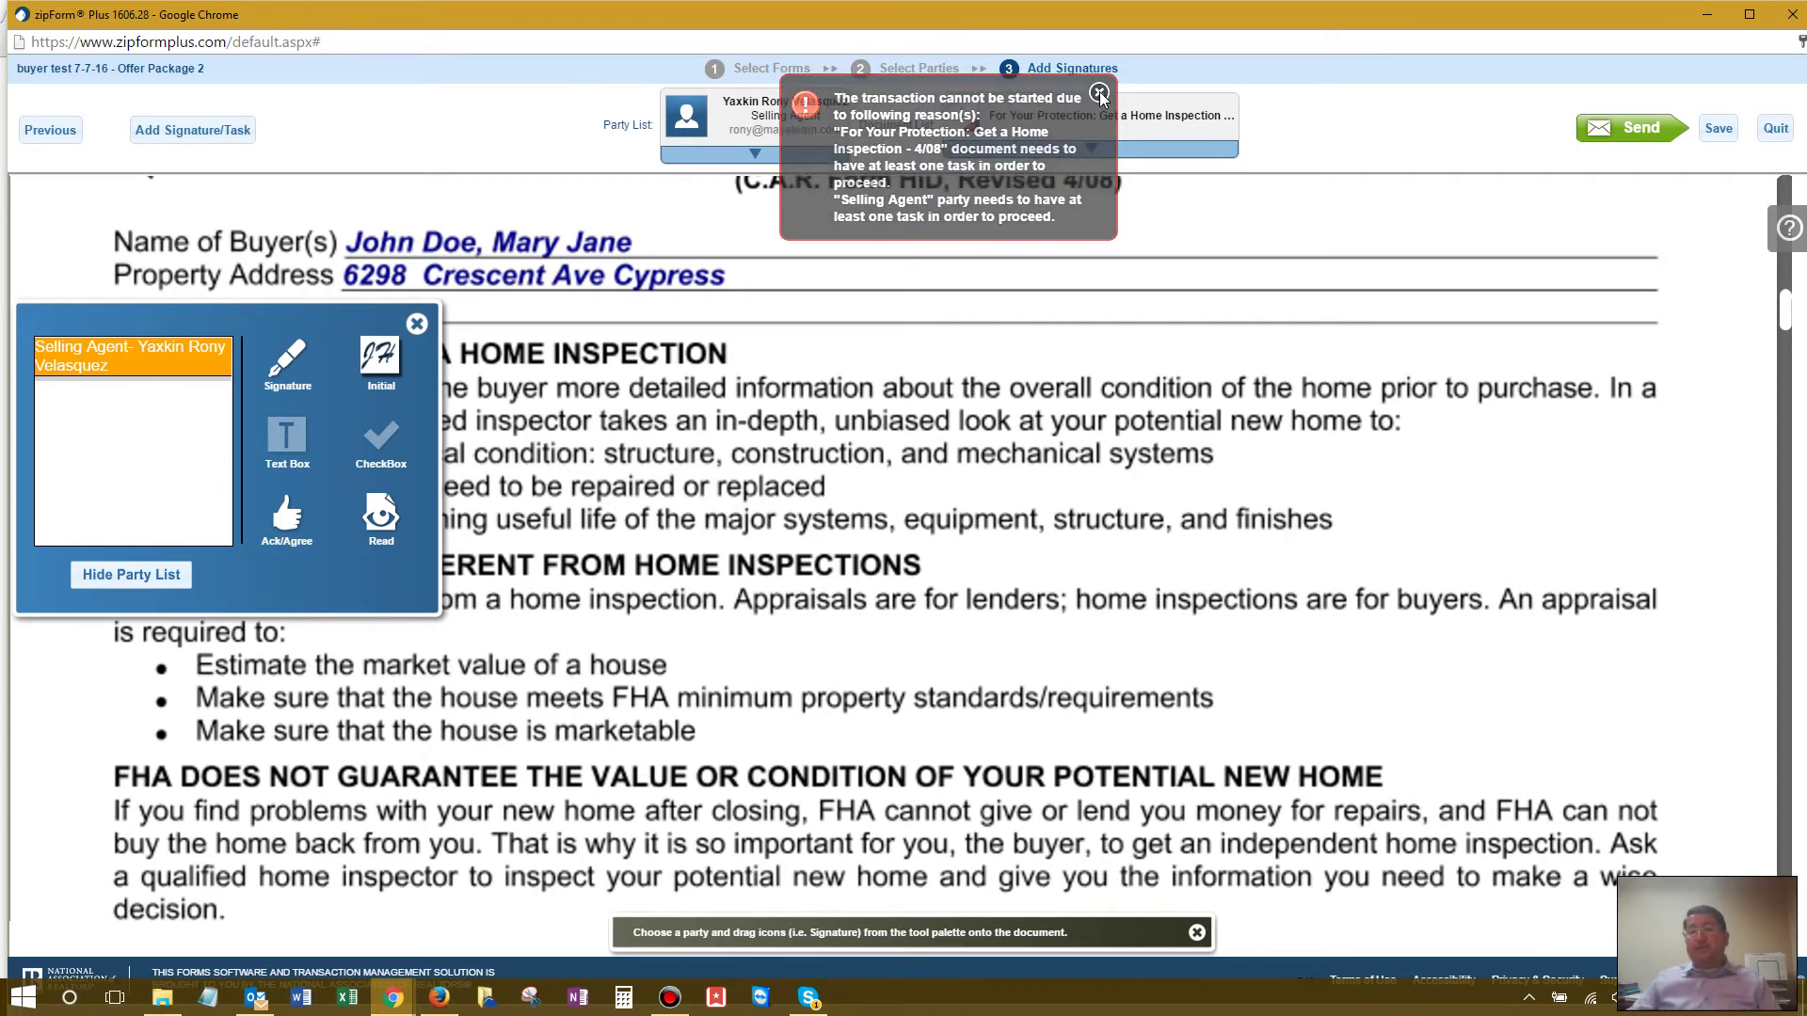
# Step: Add the AD-3, CBC, AD-2 and AD-1 forms to Offer Package 2
pyautogui.click(52, 132)
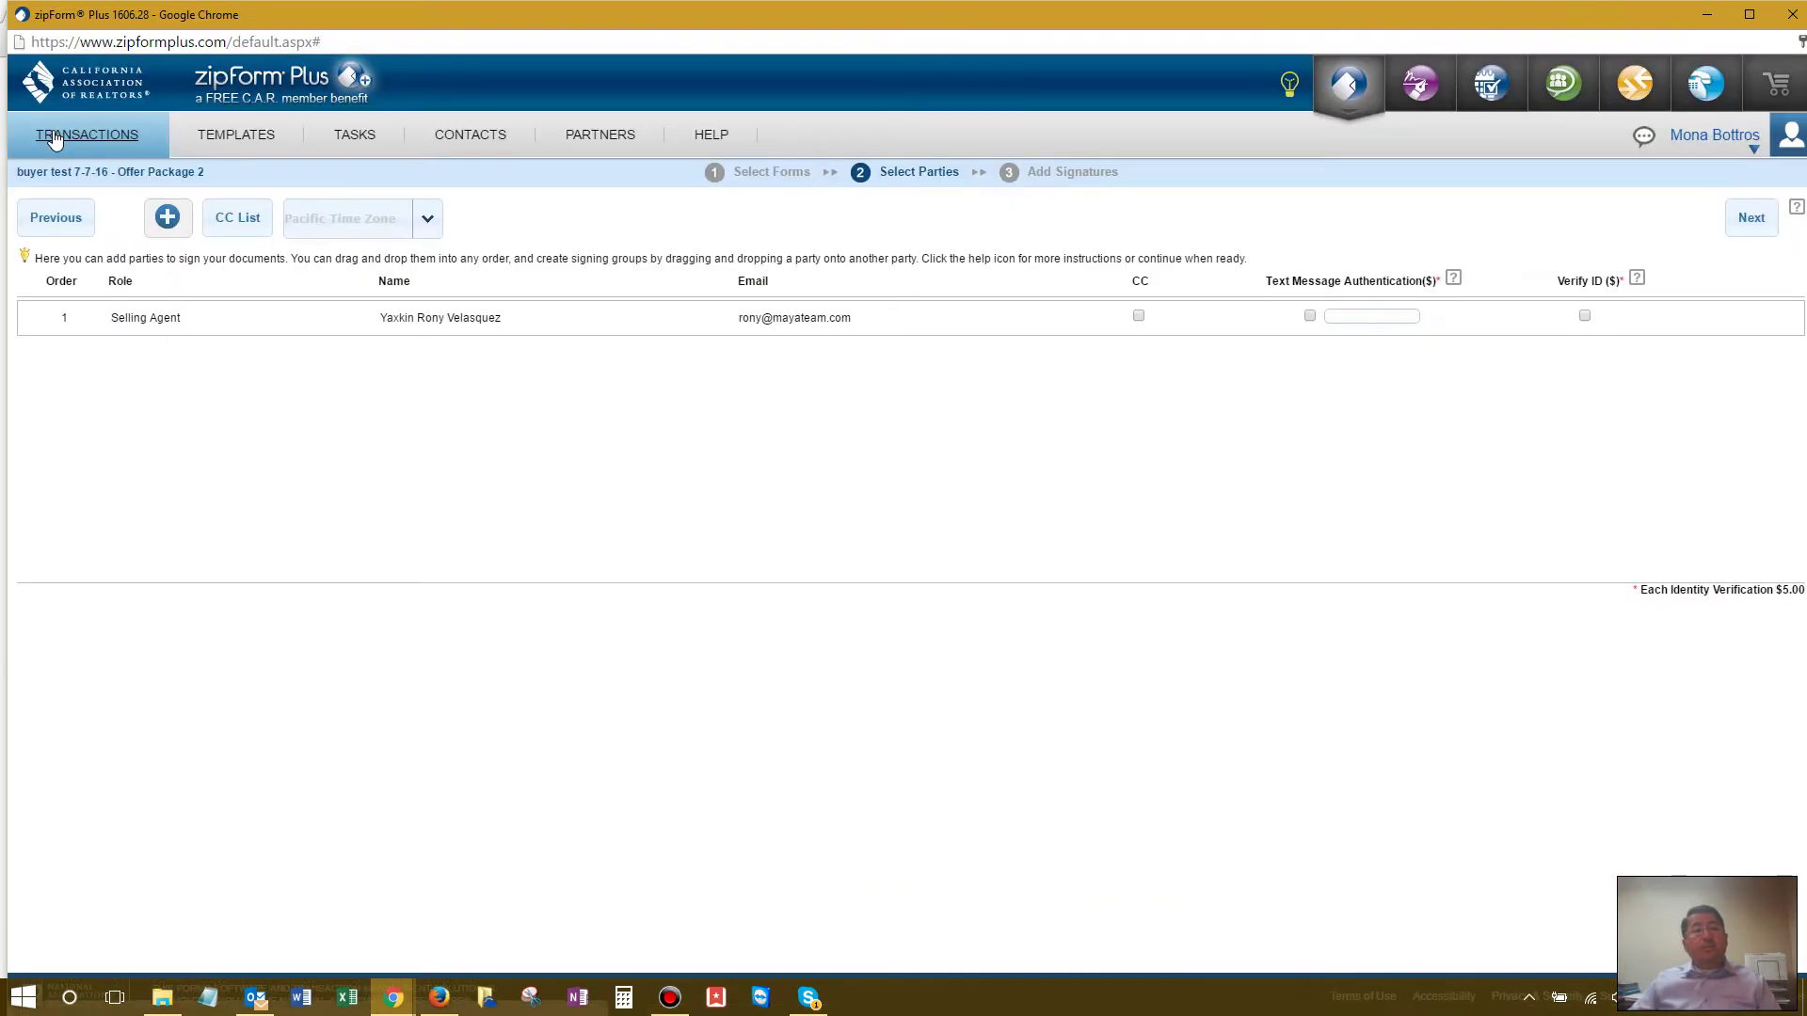
pyautogui.click(60, 216)
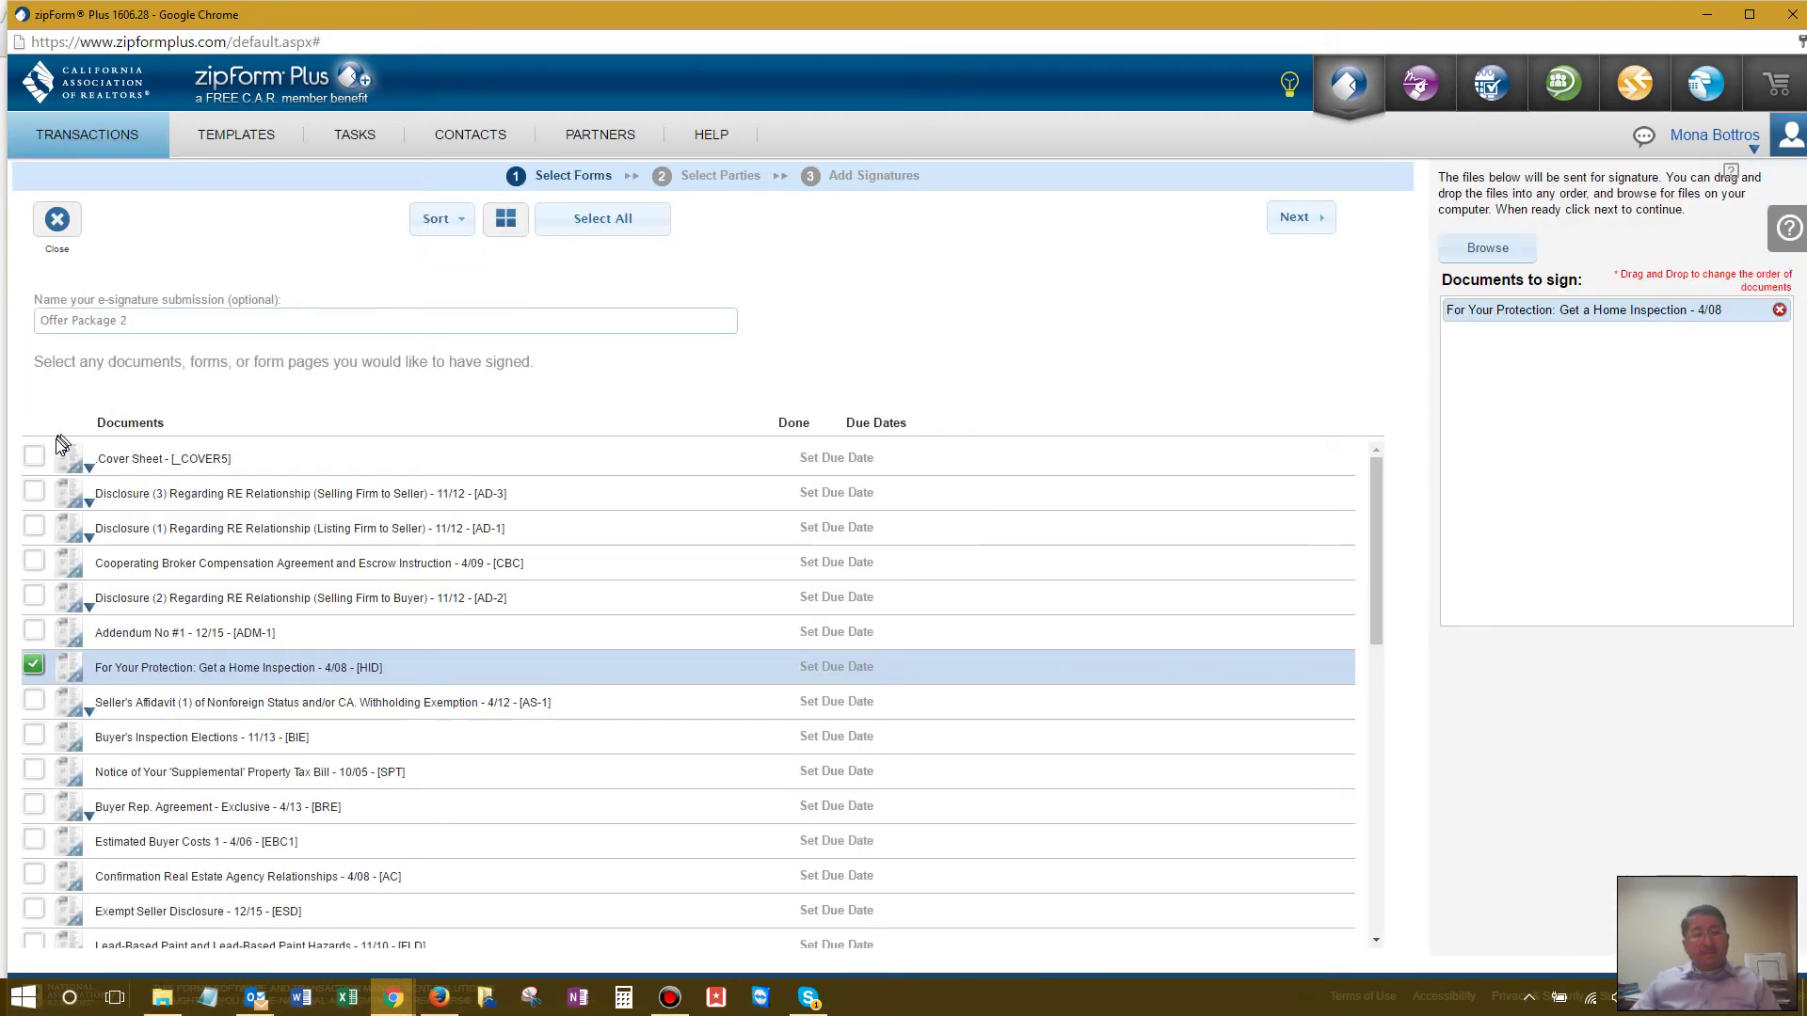
pyautogui.click(34, 490)
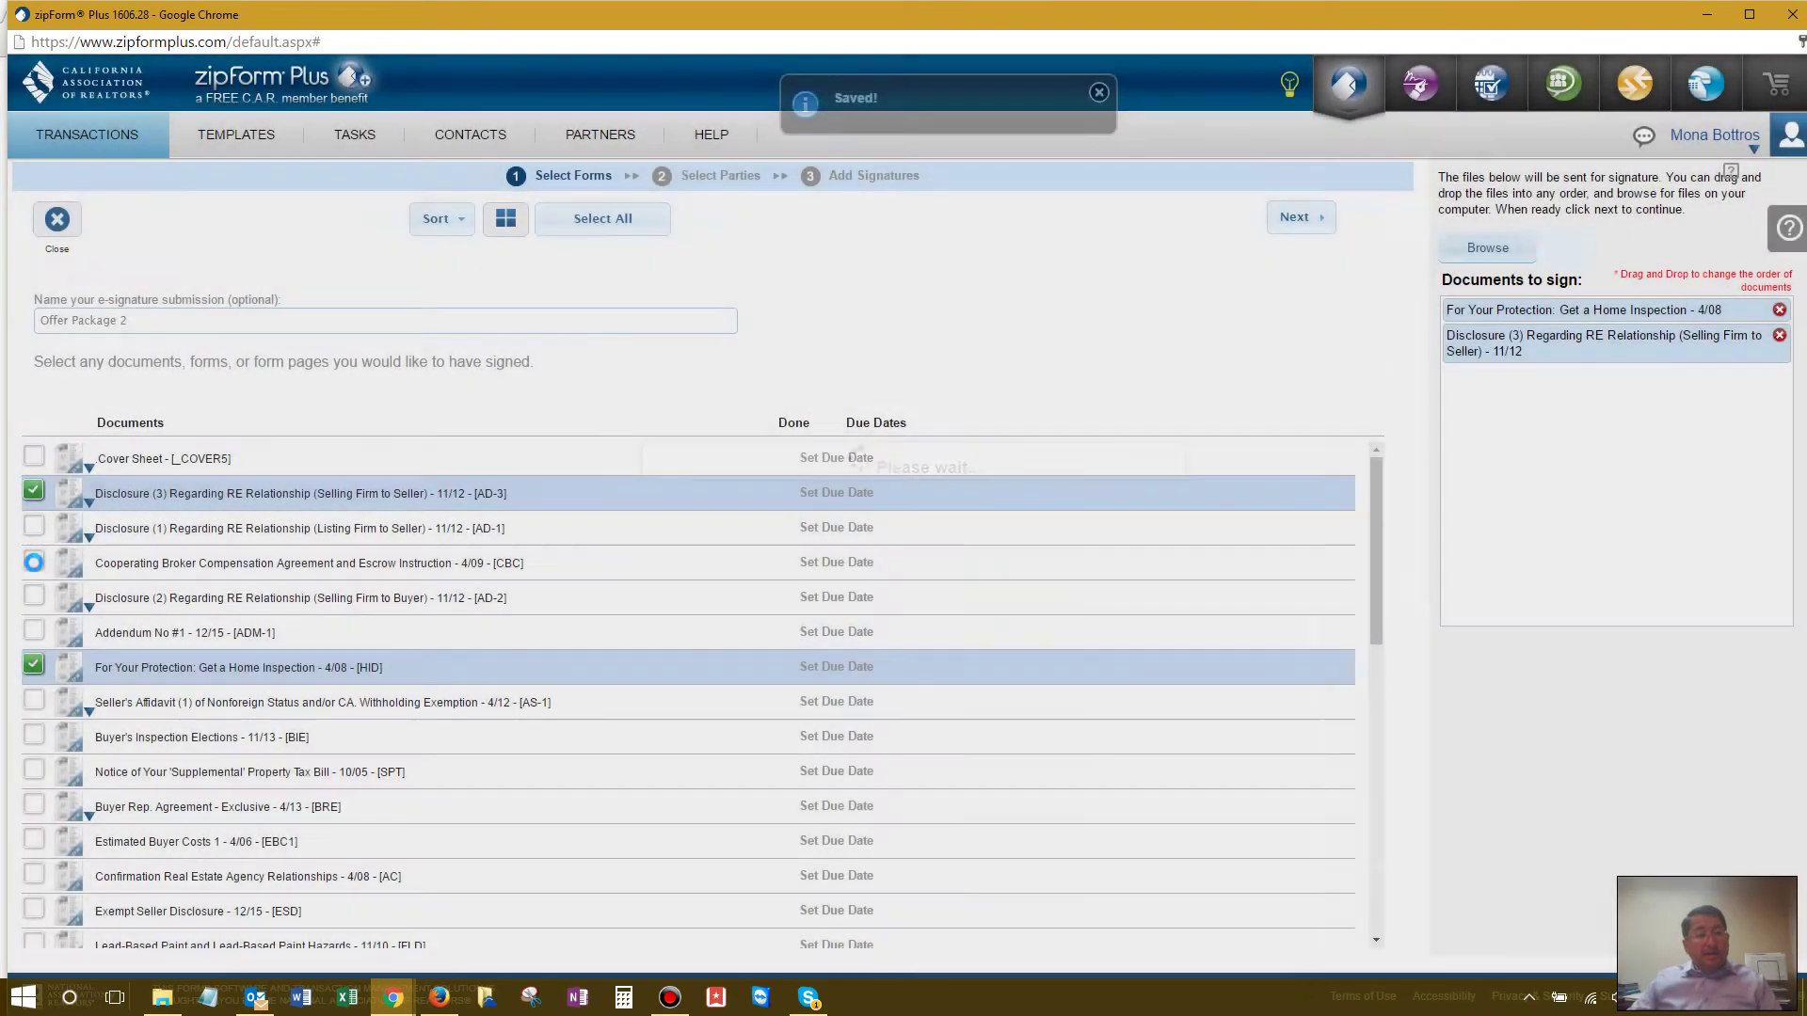
pyautogui.click(33, 563)
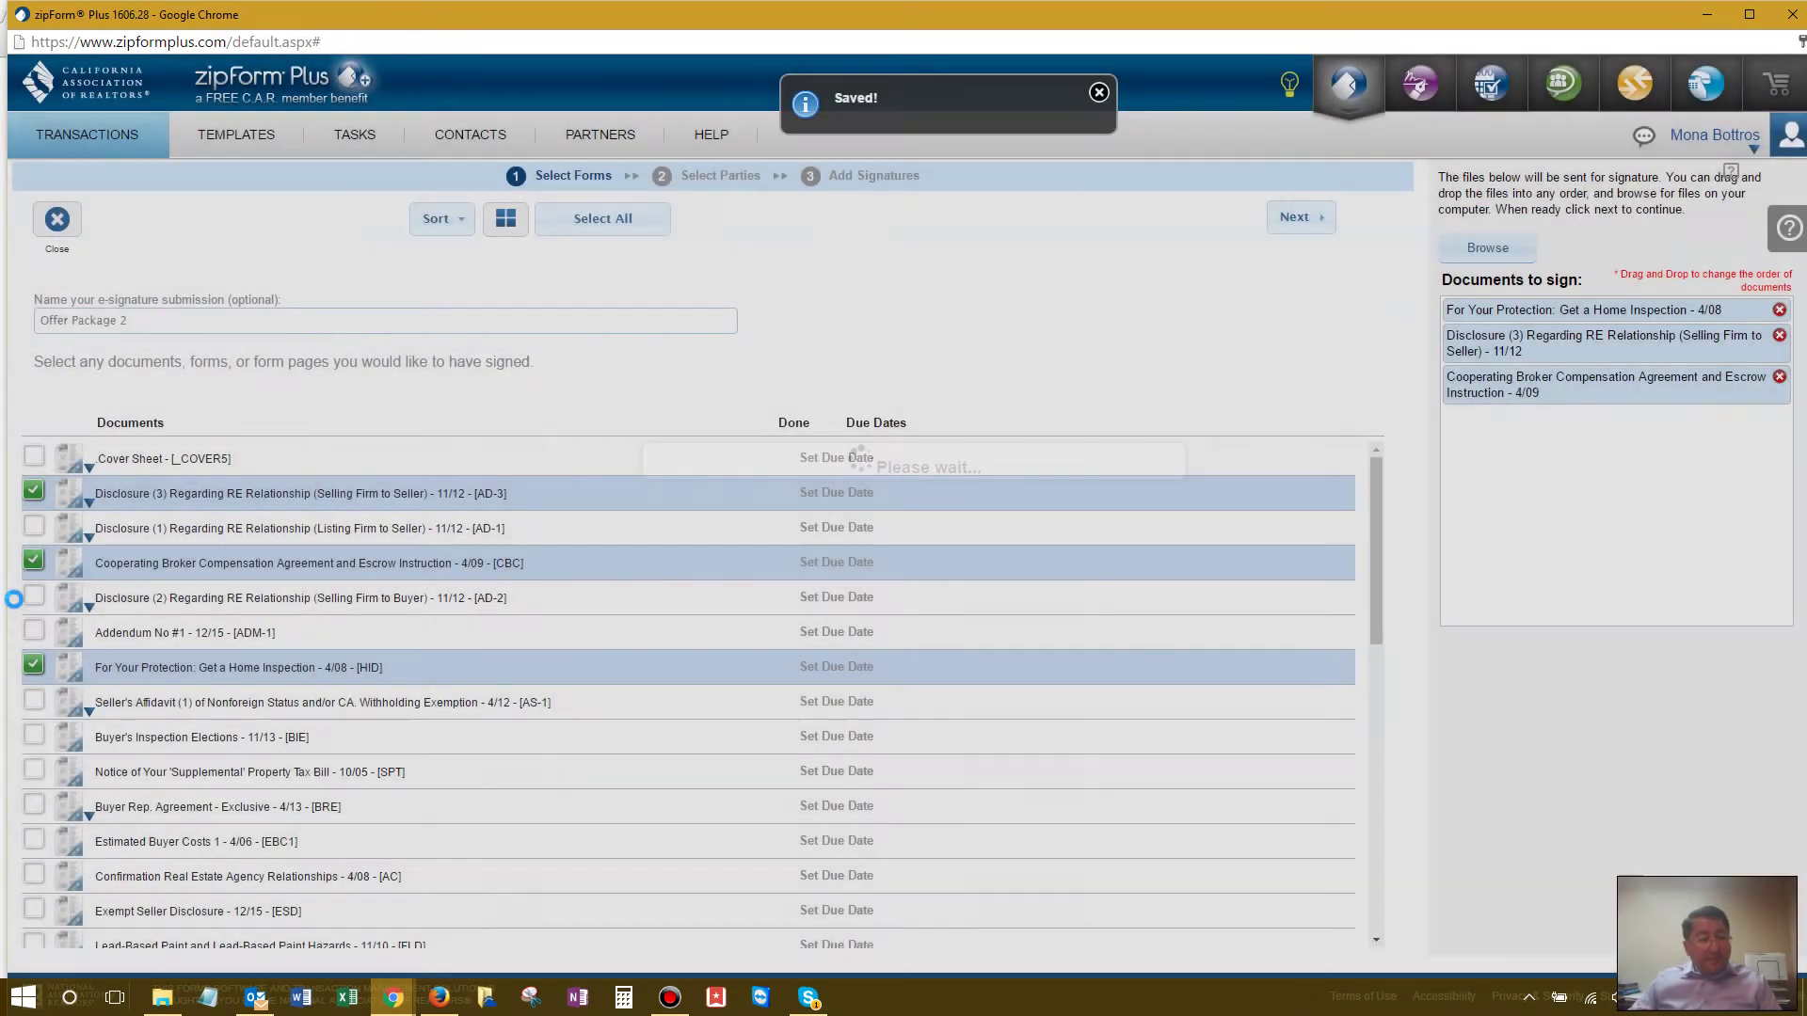
pyautogui.click(33, 596)
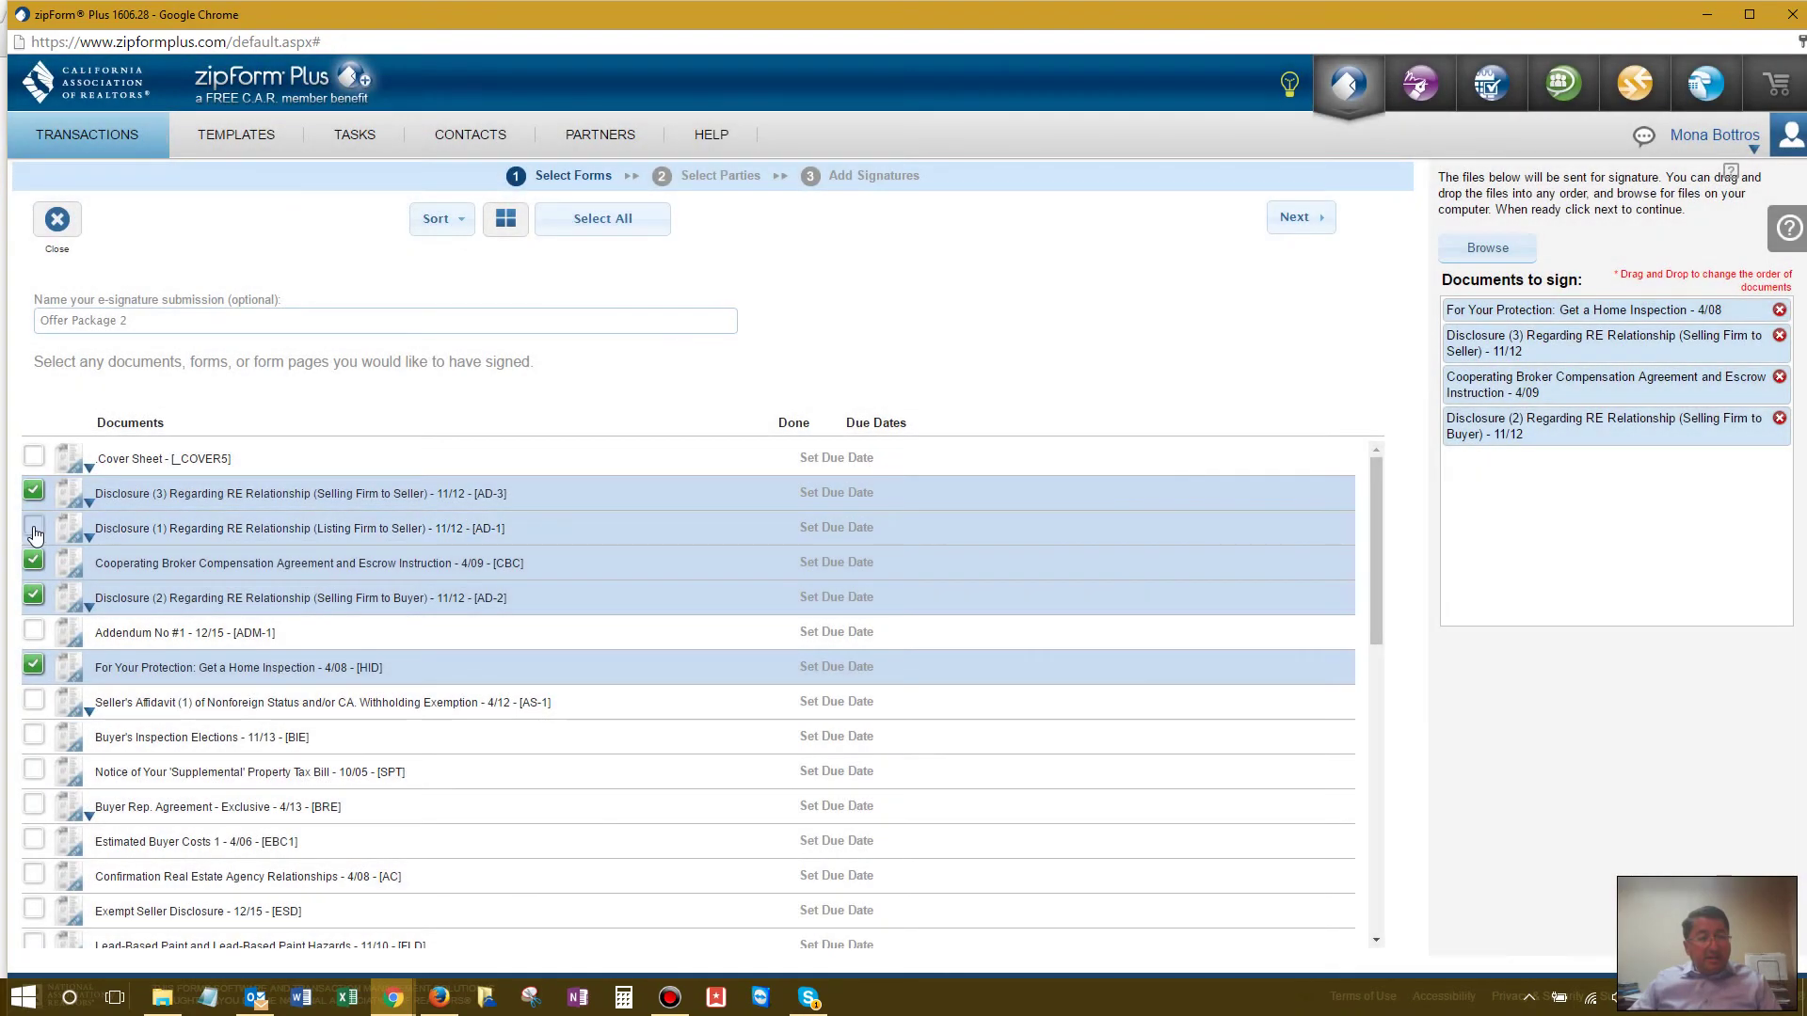
pyautogui.click(33, 525)
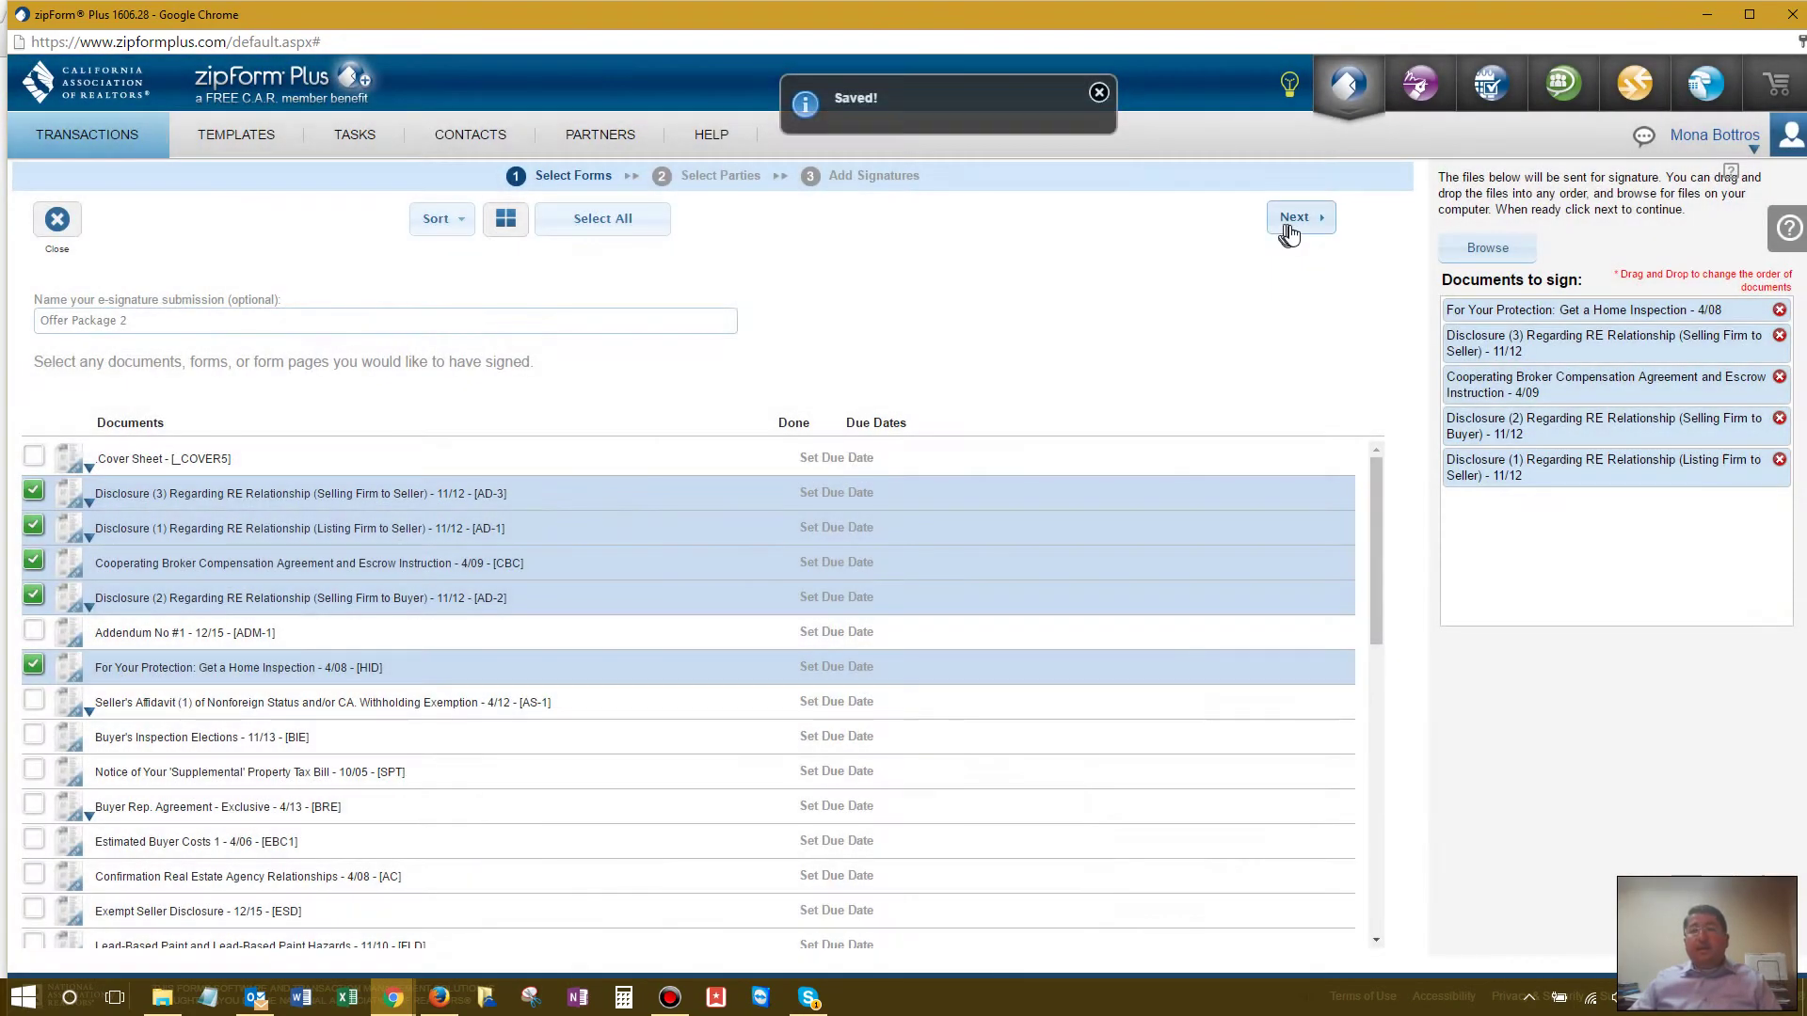
pyautogui.click(1293, 222)
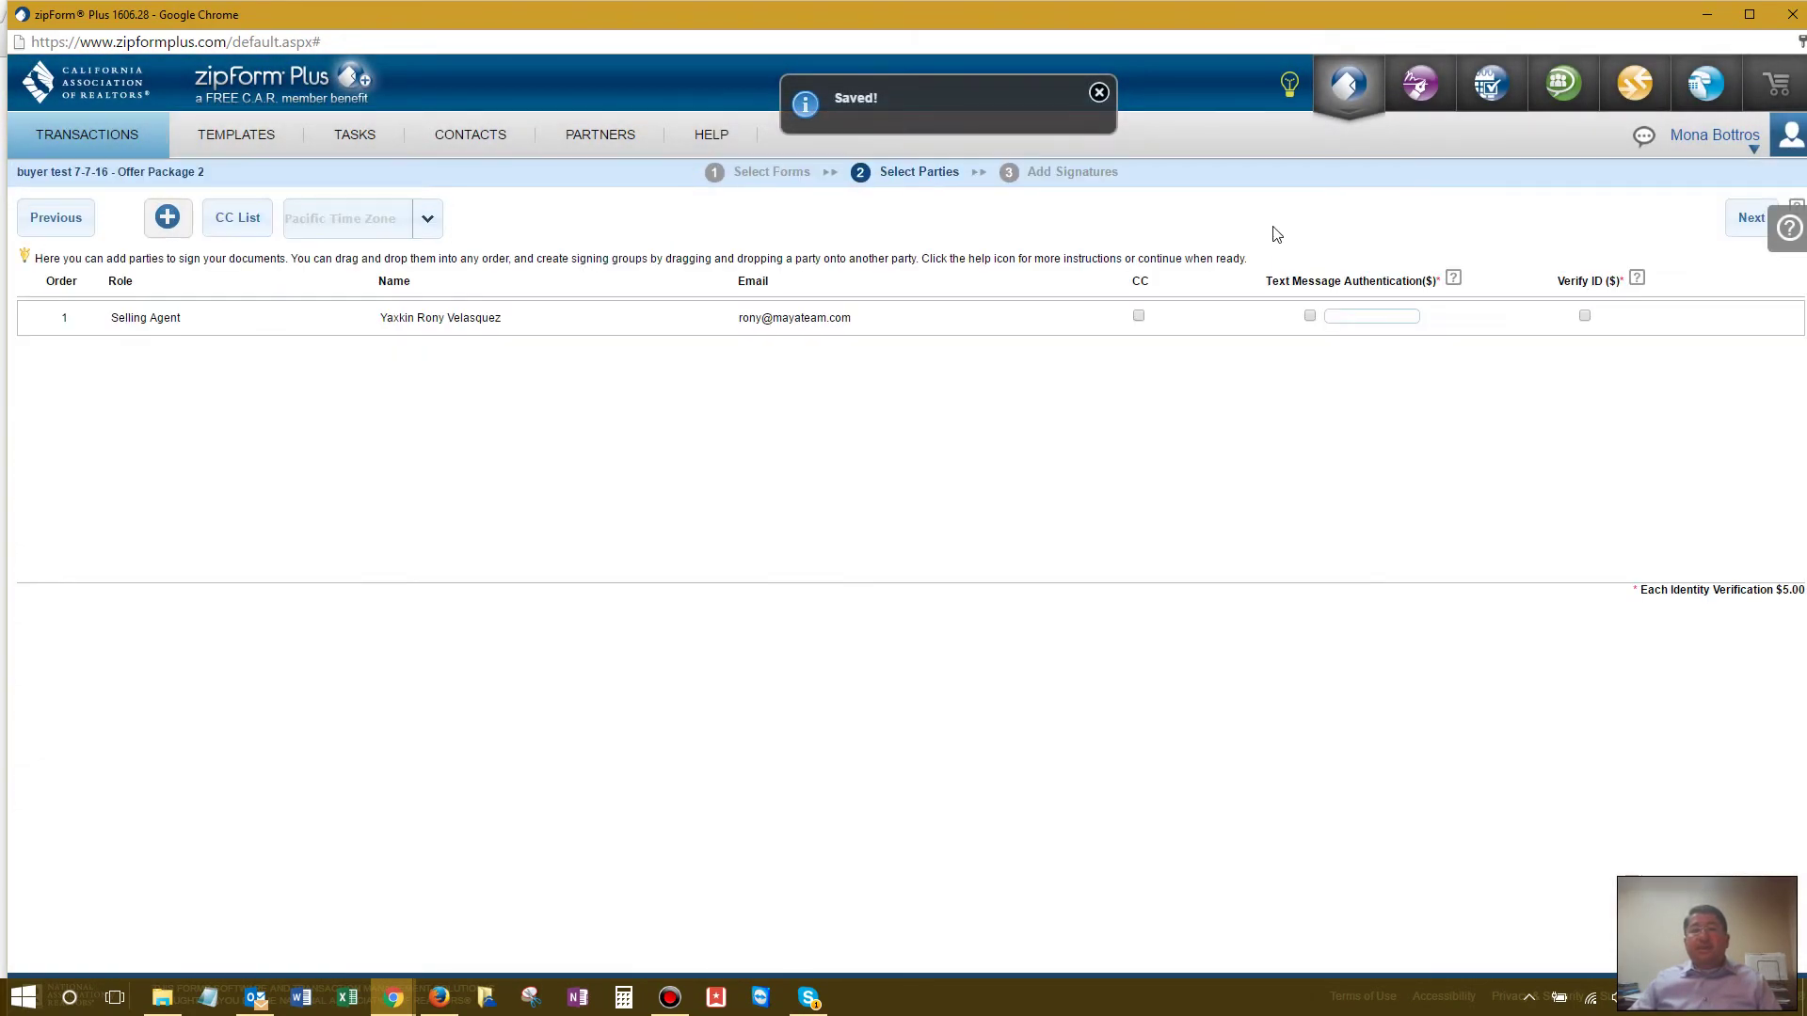
# Step: Add Buyer One, Buyer Two and the Listing Agent as signers after the Selling Agent
pyautogui.click(163, 225)
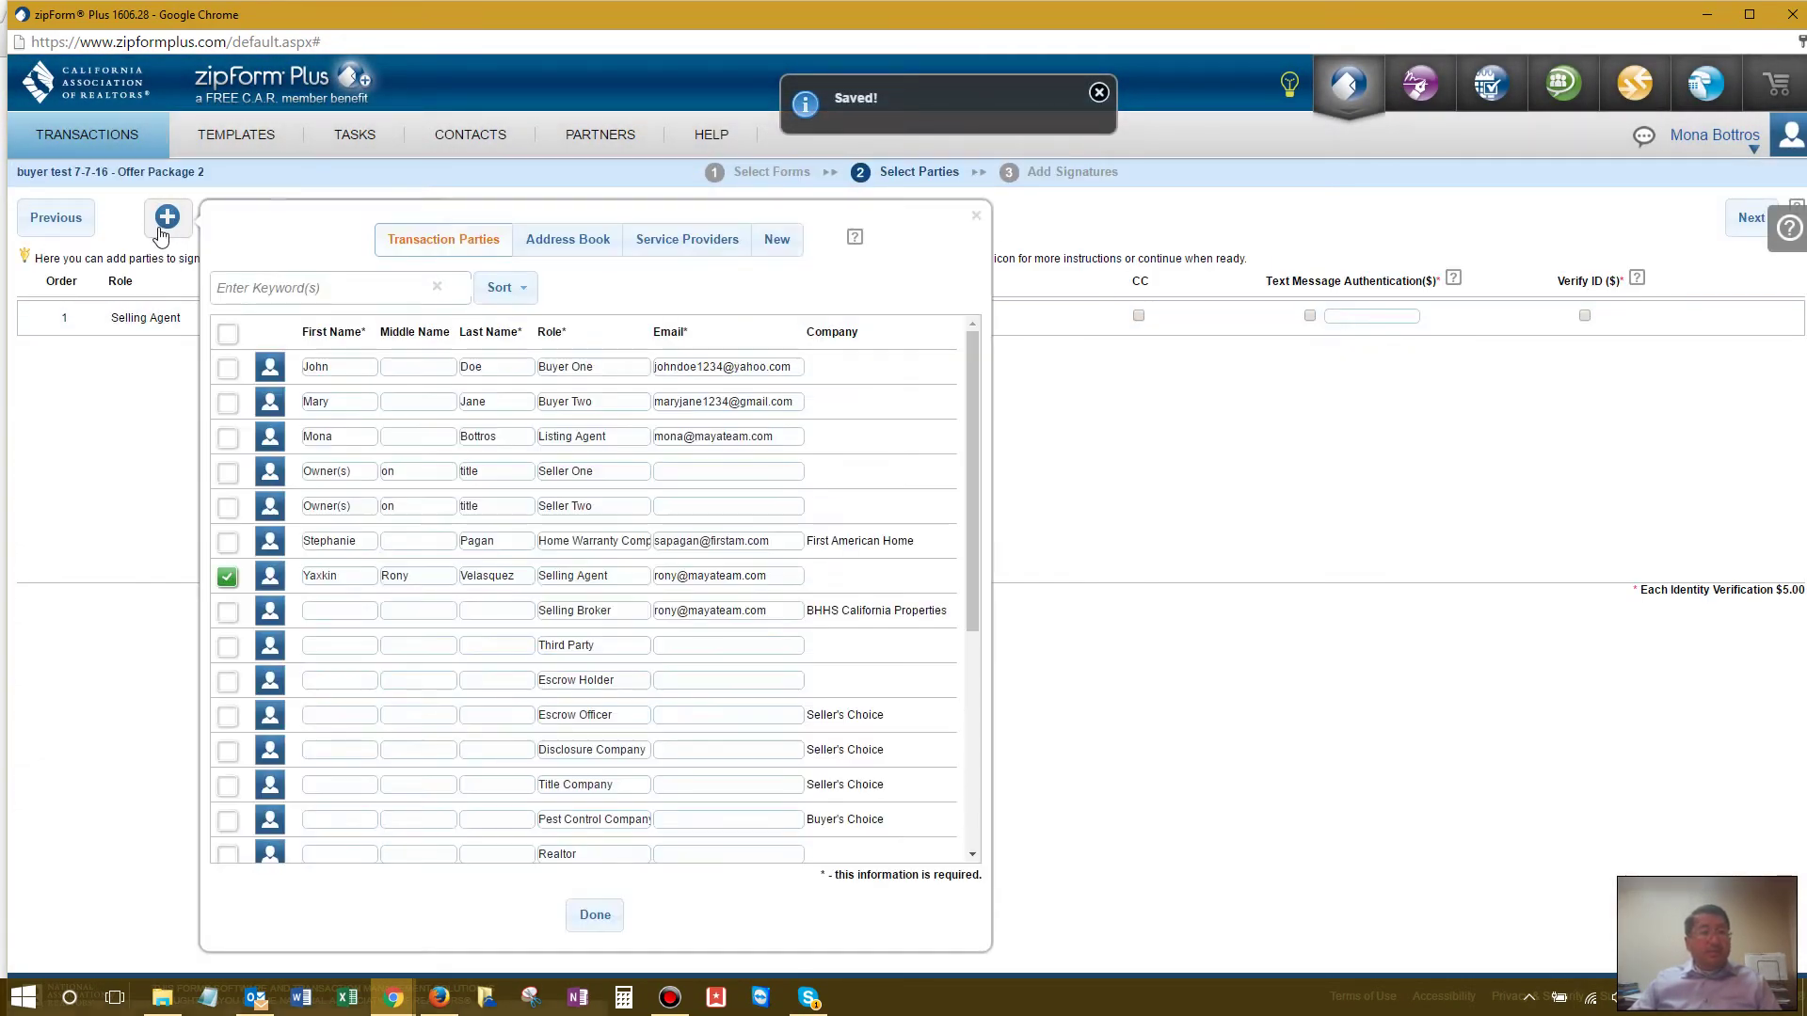
pyautogui.click(226, 404)
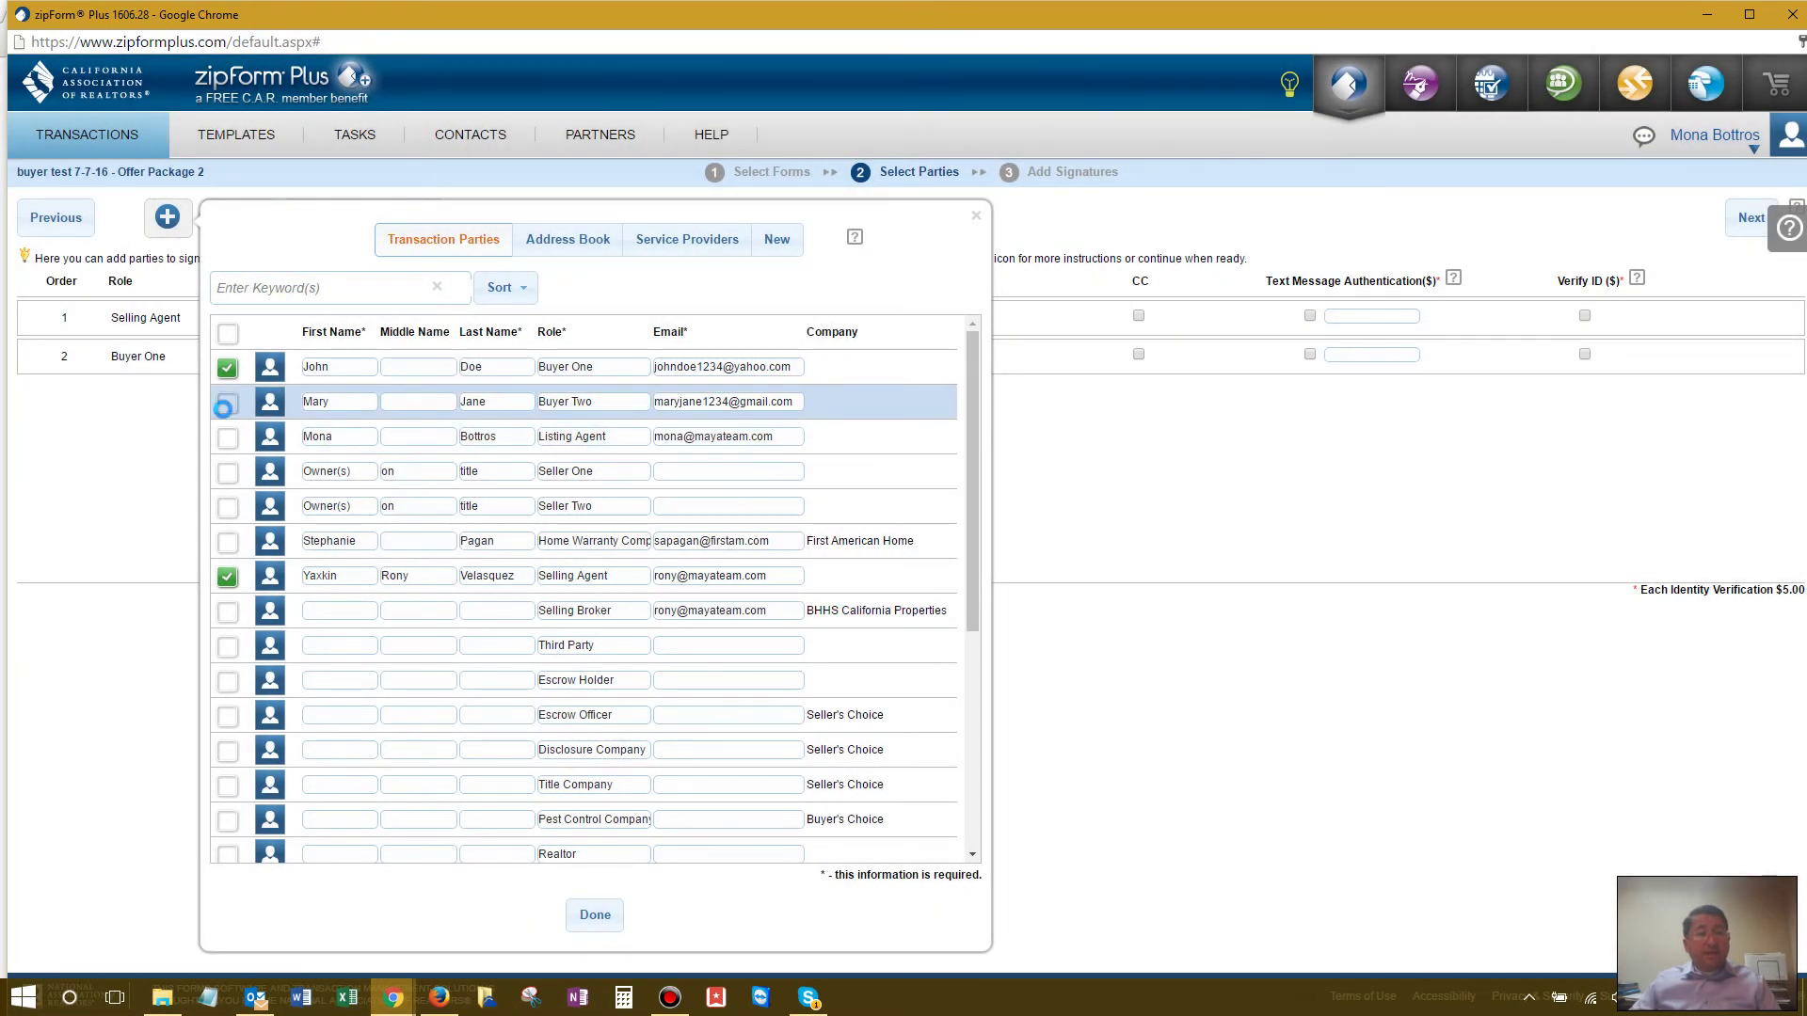
pyautogui.click(227, 470)
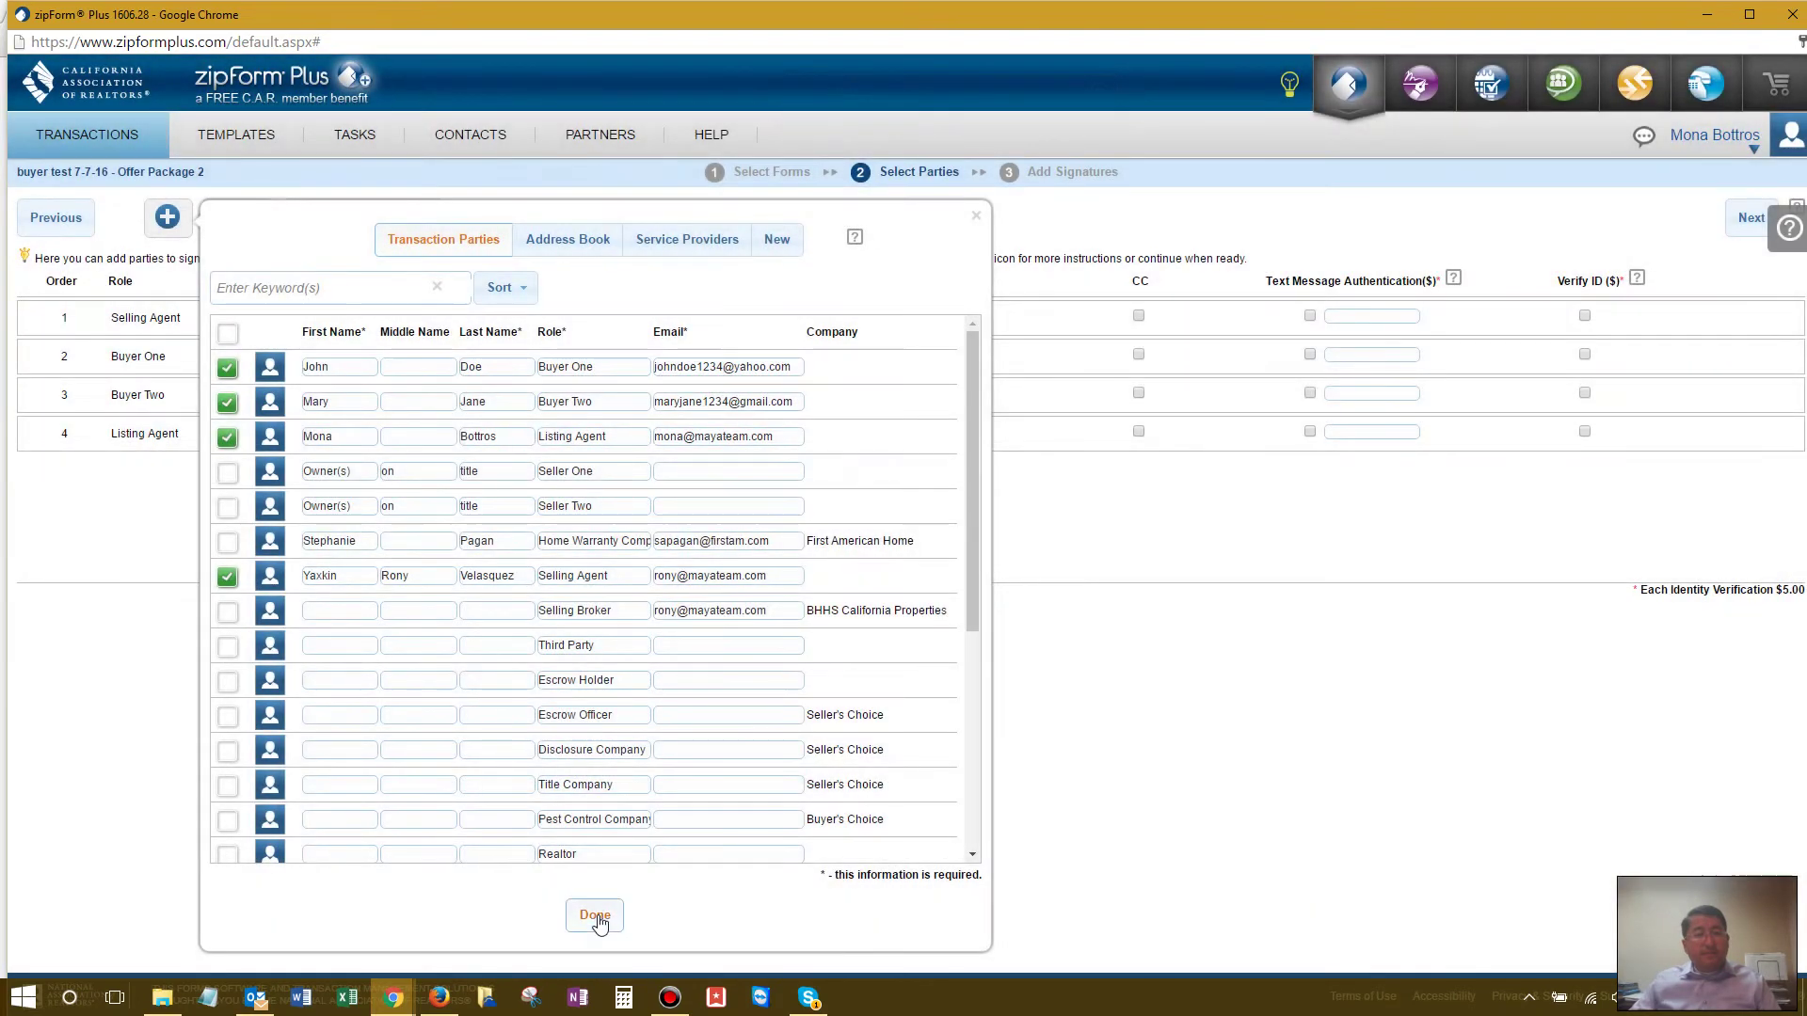
pyautogui.click(595, 914)
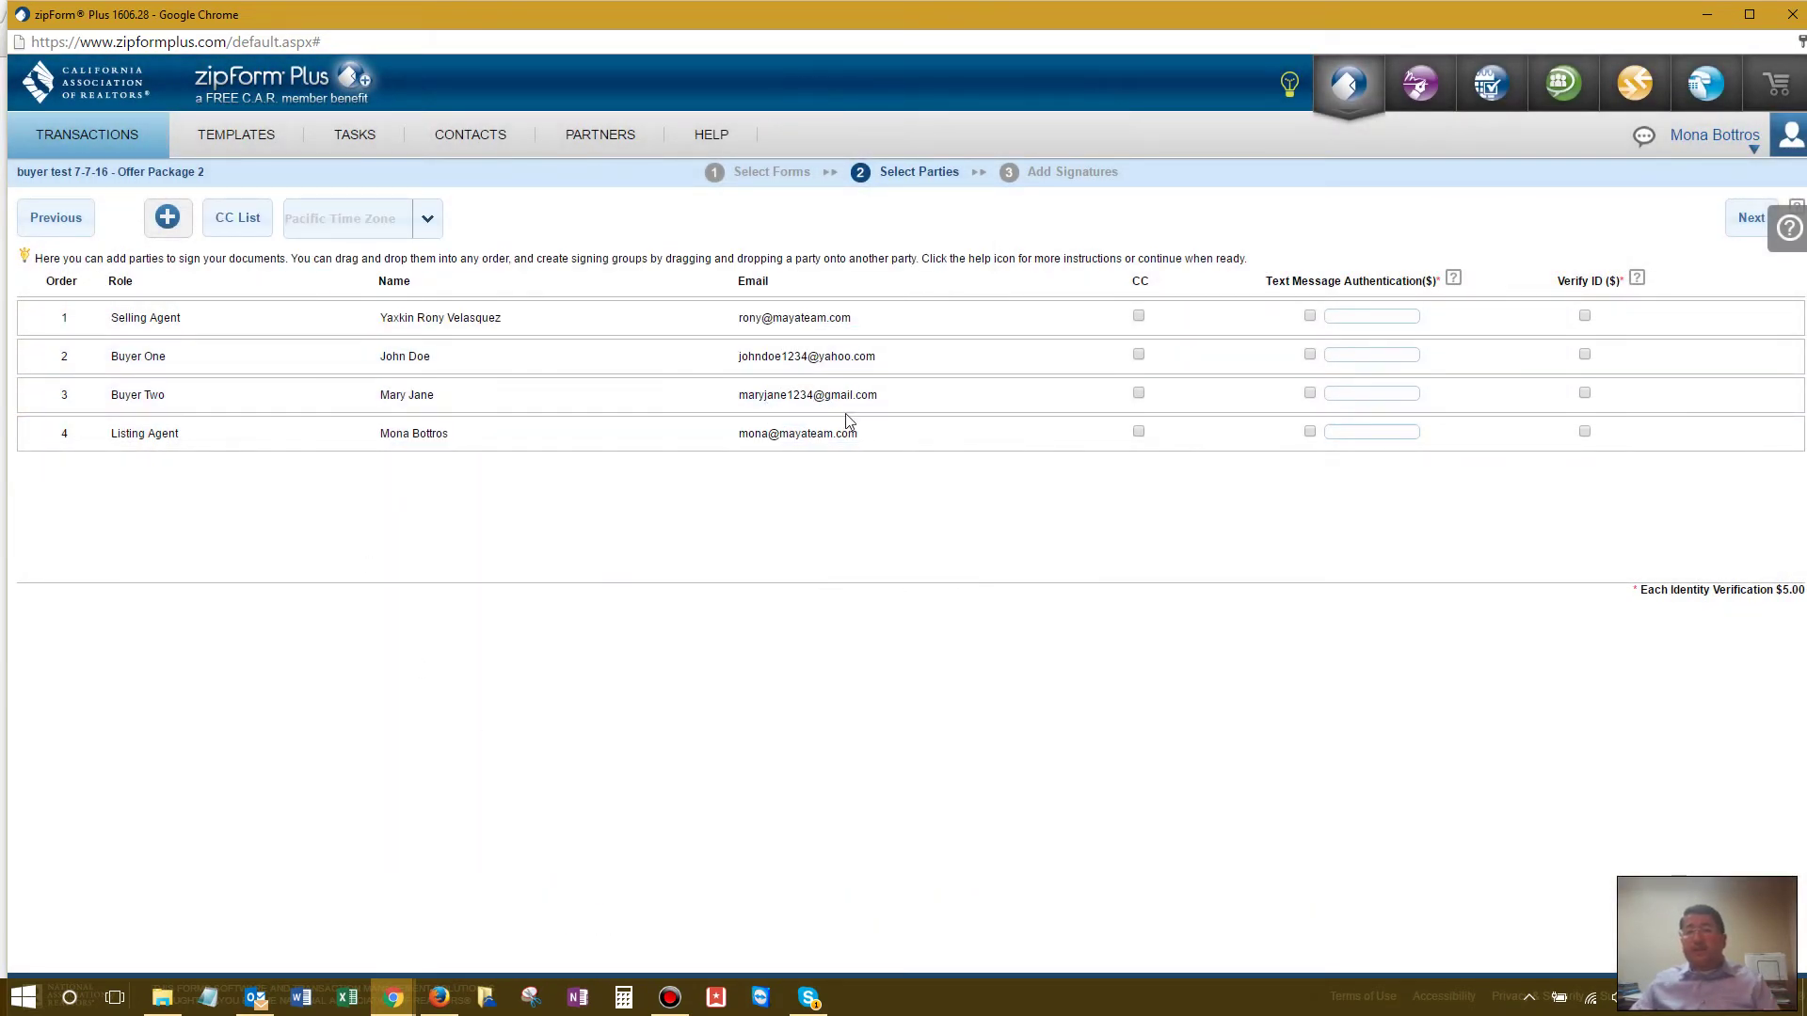
pyautogui.click(1750, 218)
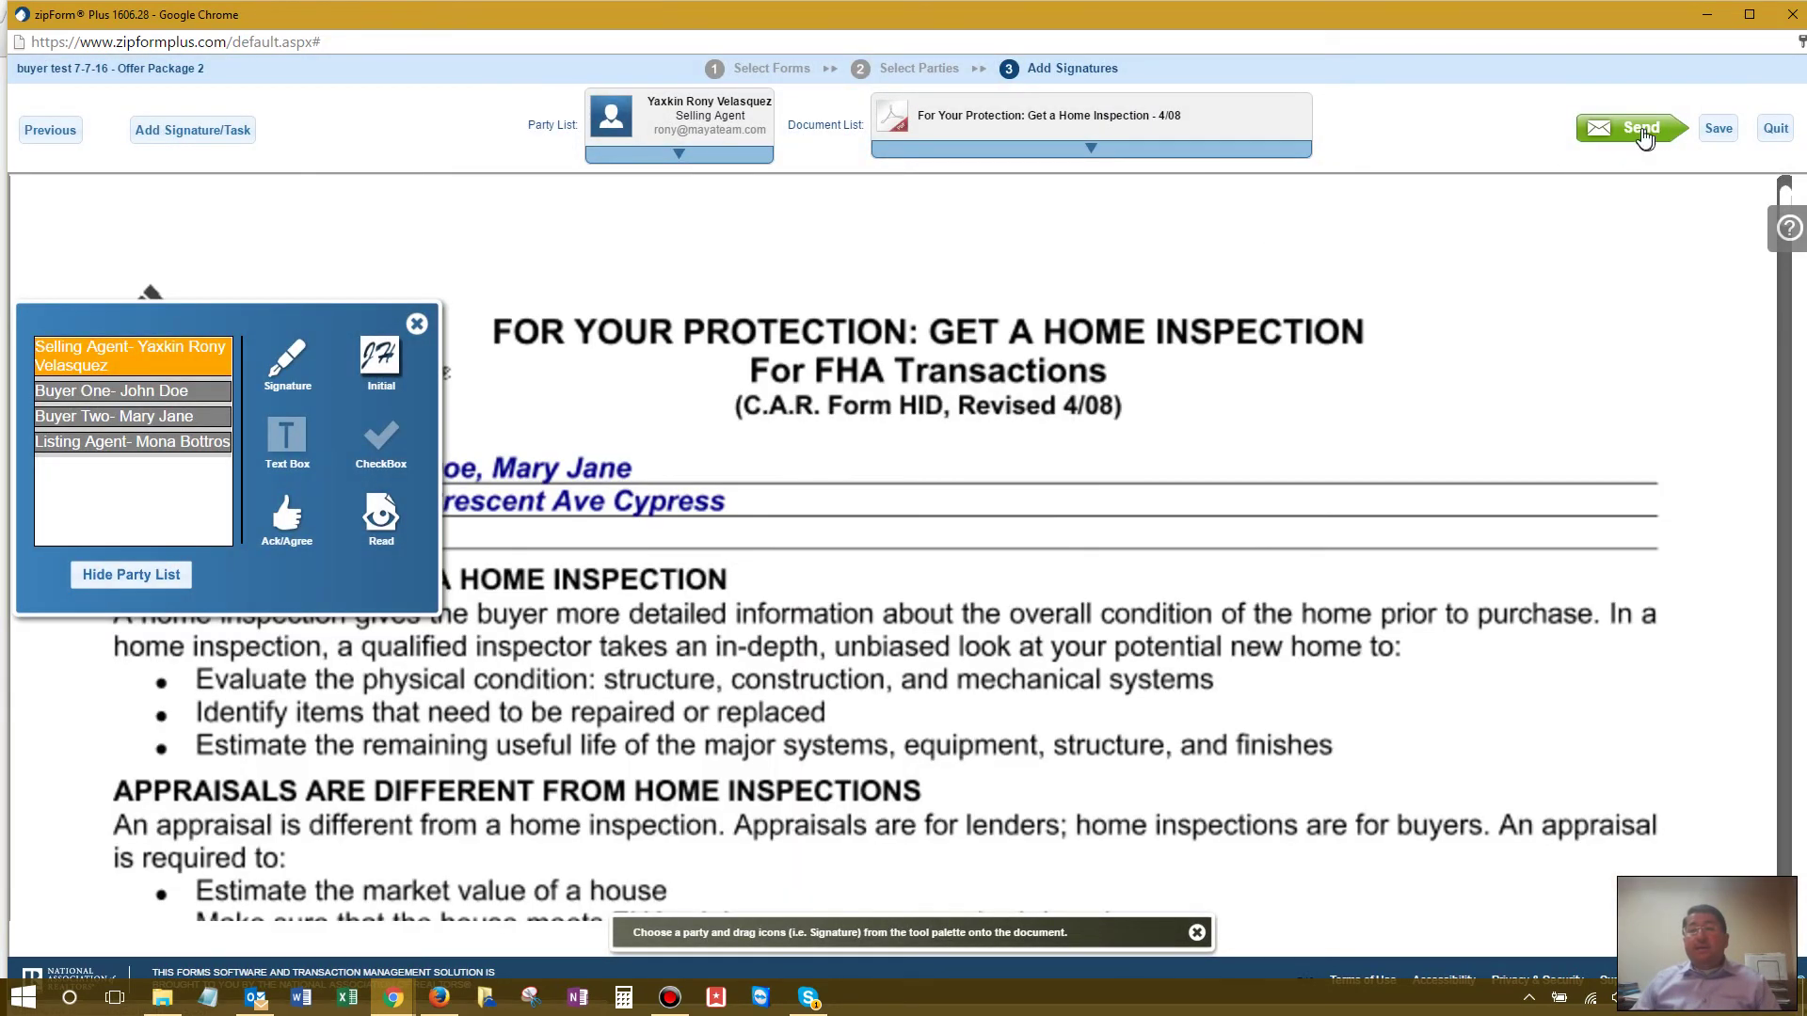
# Step: Try sending the packet, read the missing signature-tasks reasons, and dismiss the warning
pyautogui.click(1642, 132)
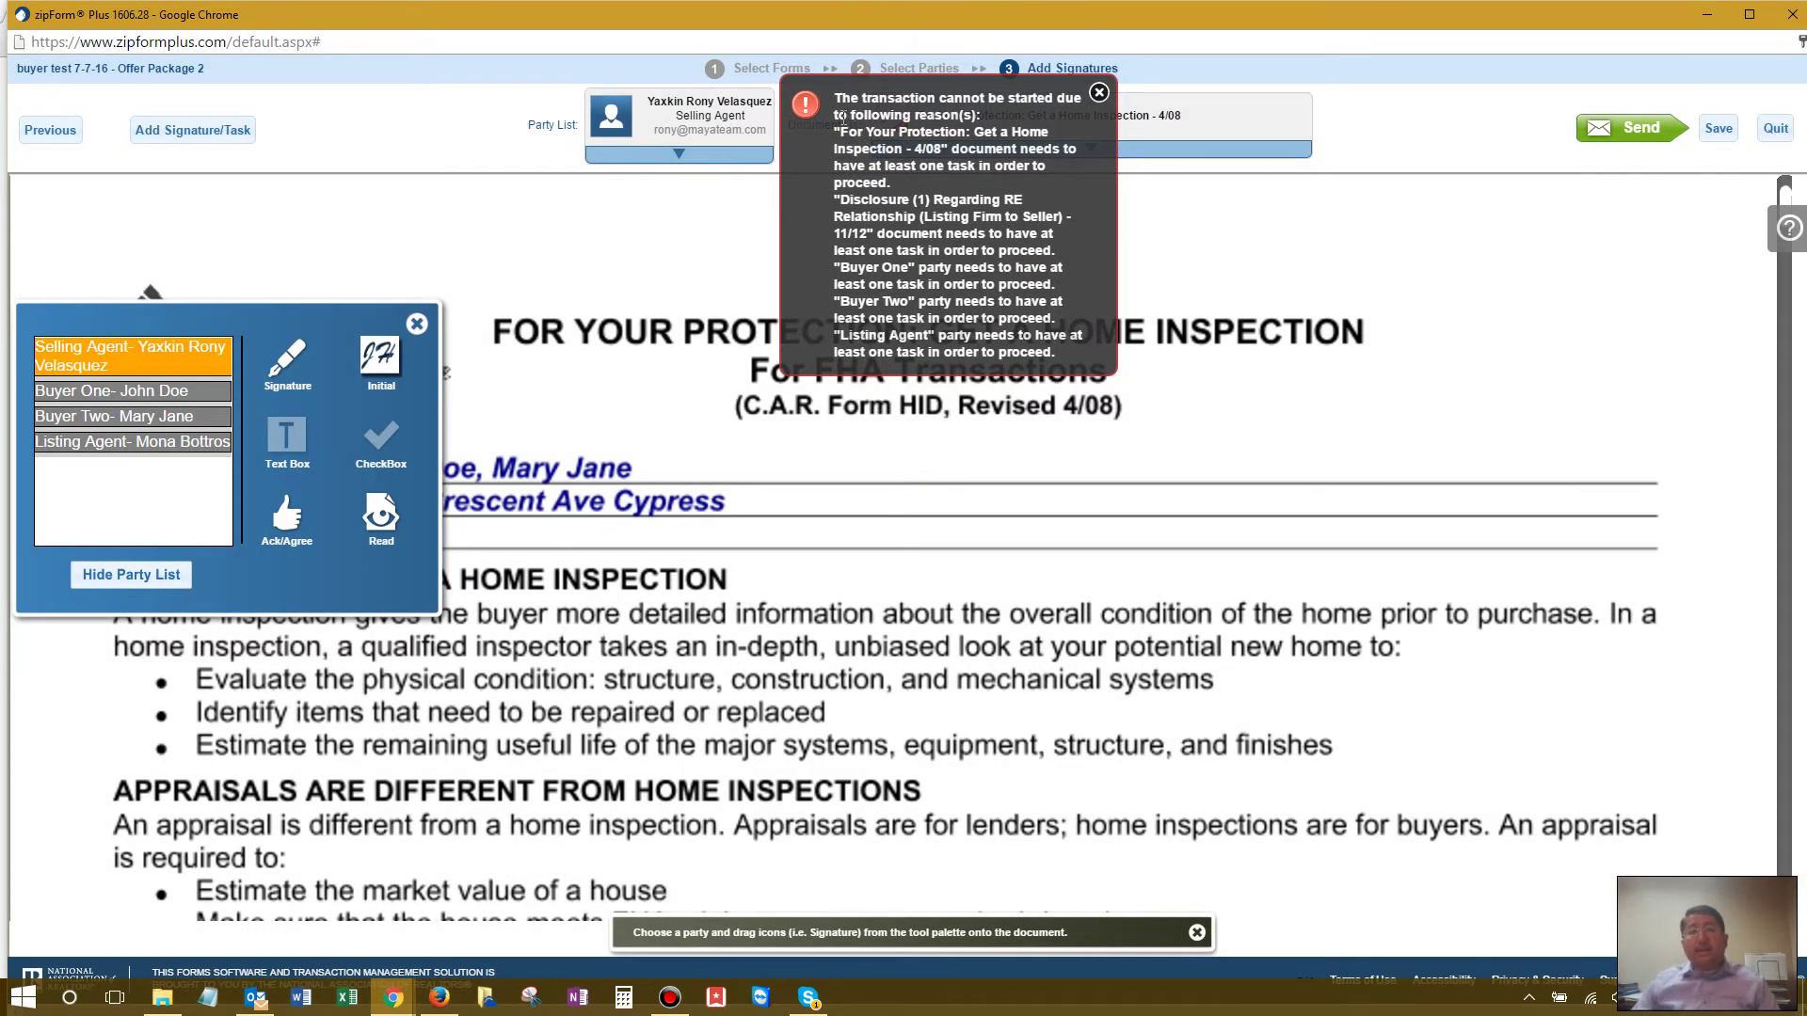
pyautogui.moveTo(841, 129); pyautogui.dragTo(1061, 348)
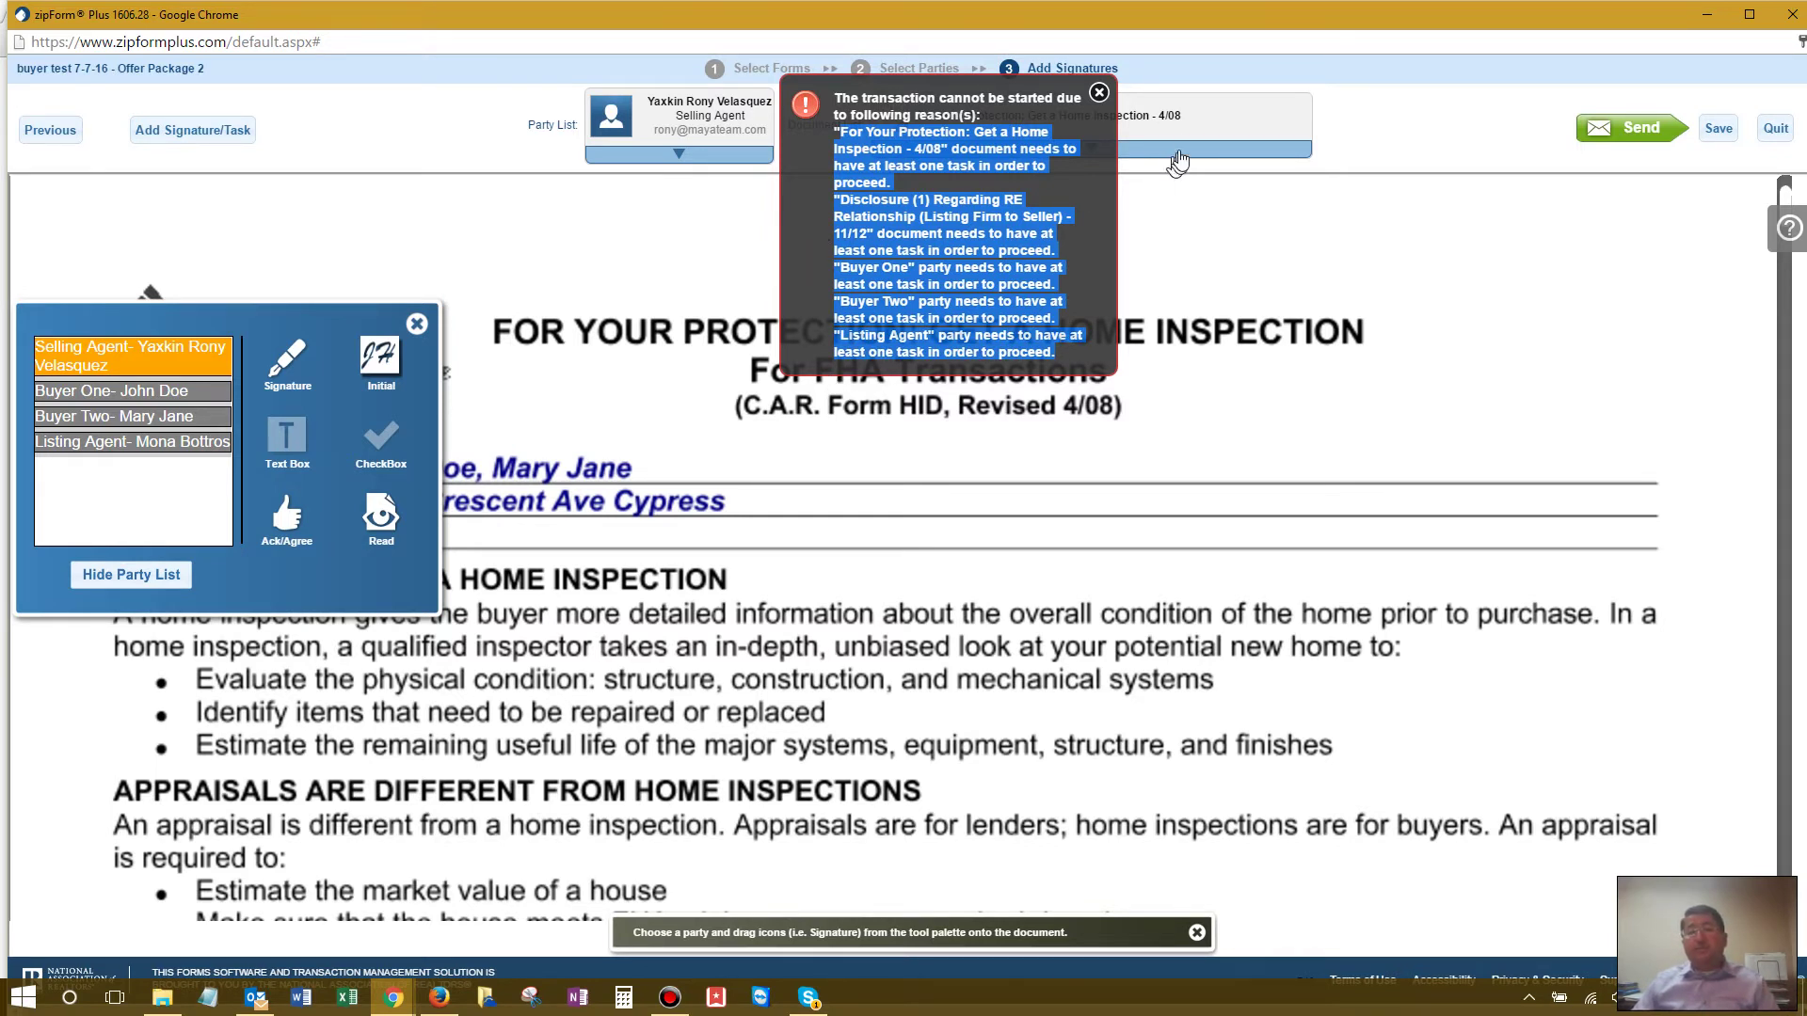
pyautogui.click(1099, 92)
pyautogui.scroll(-5, 893, 415)
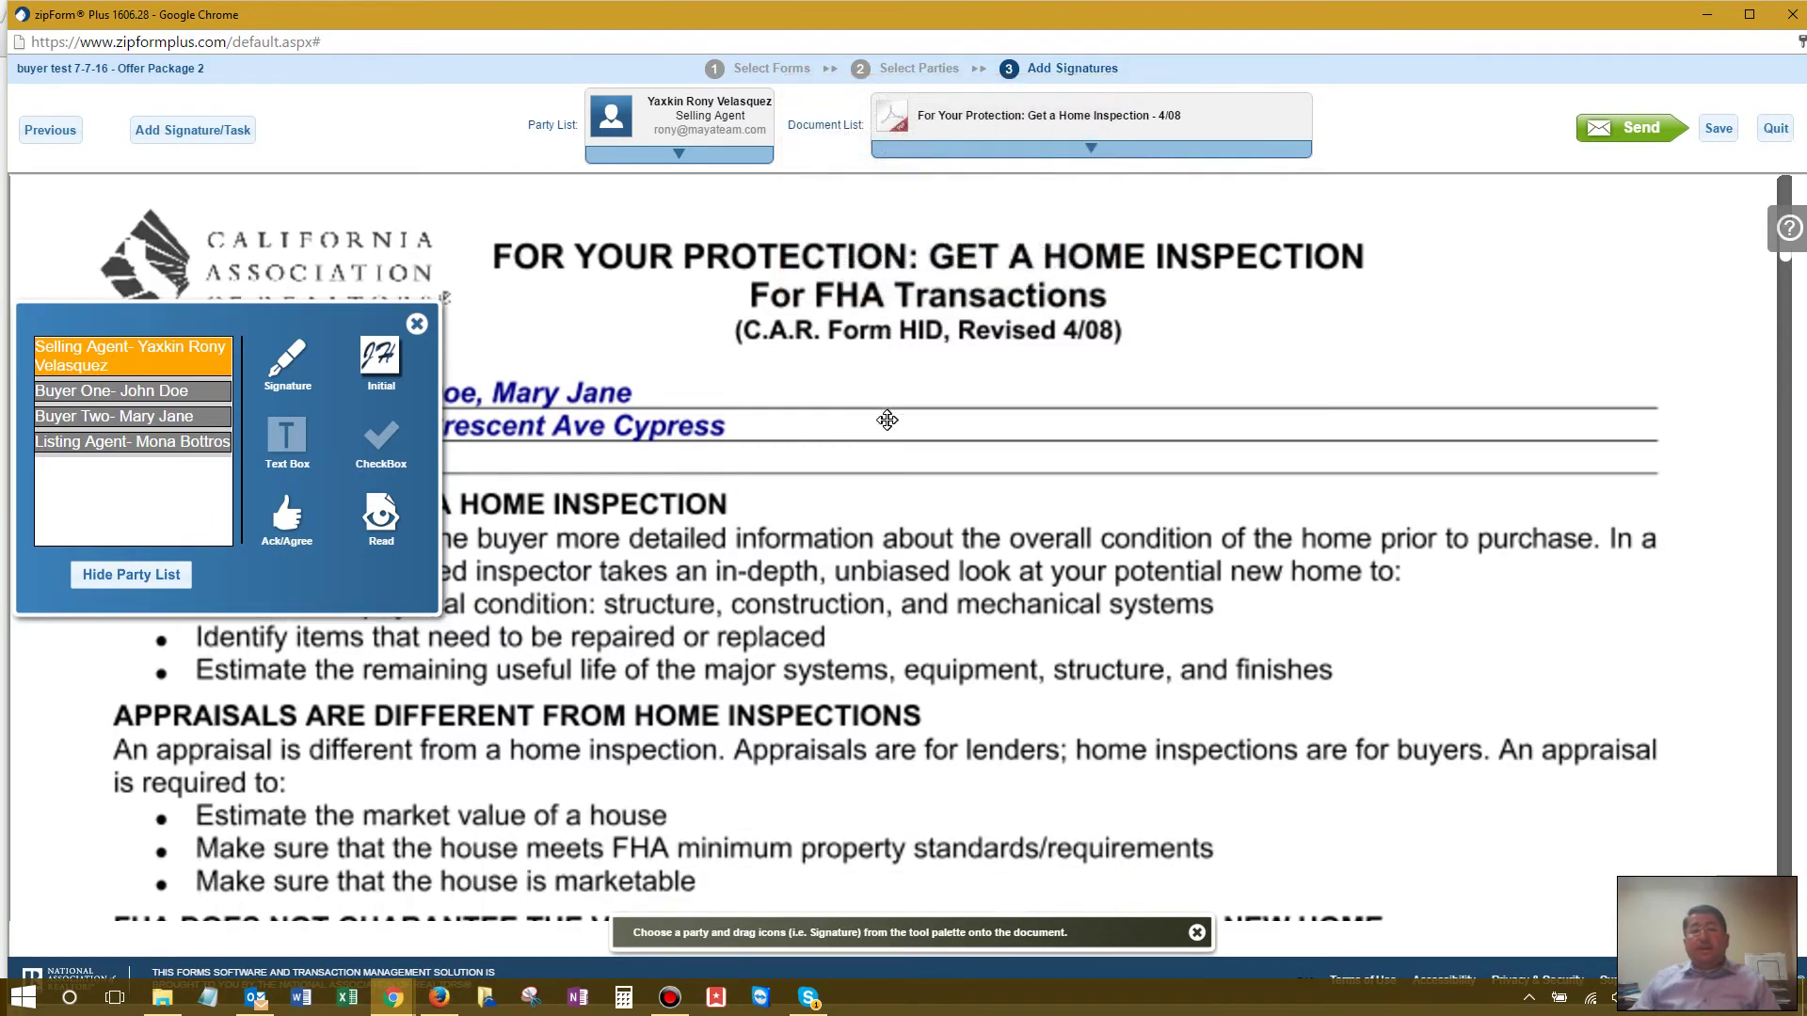
pyautogui.scroll(-3, 885, 421)
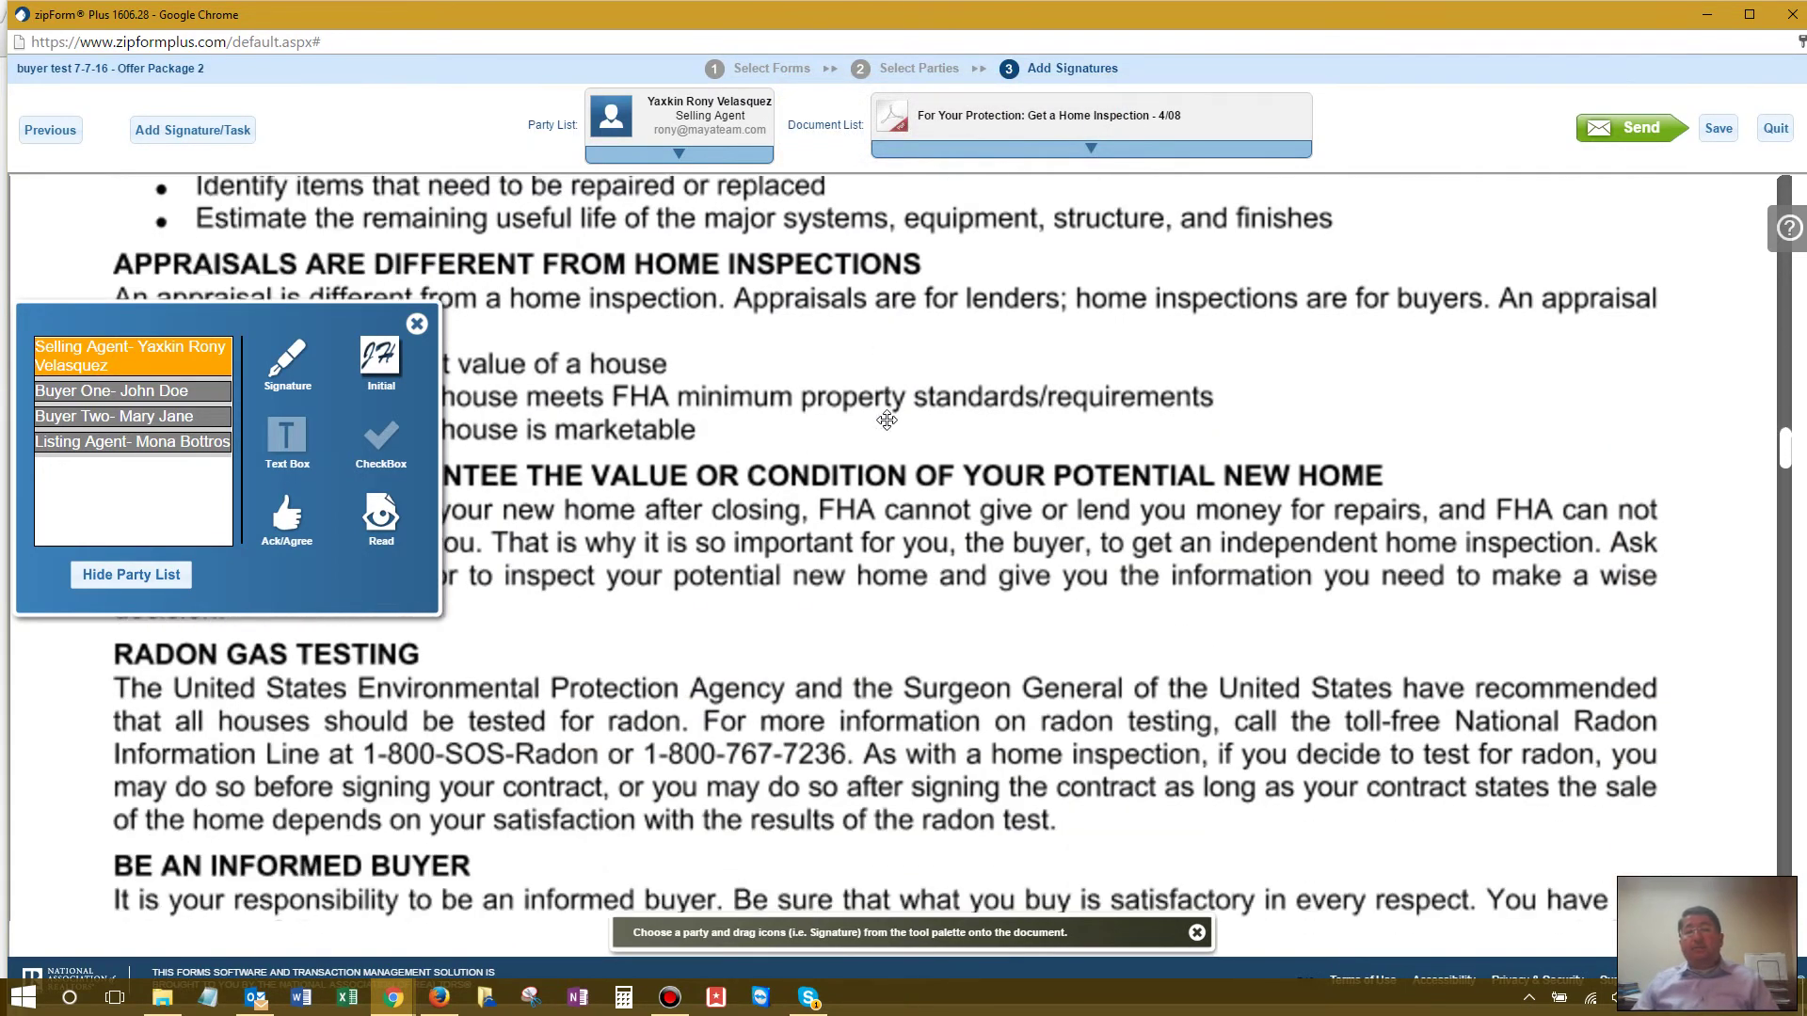
pyautogui.scroll(5, 885, 421)
pyautogui.scroll(3, 886, 420)
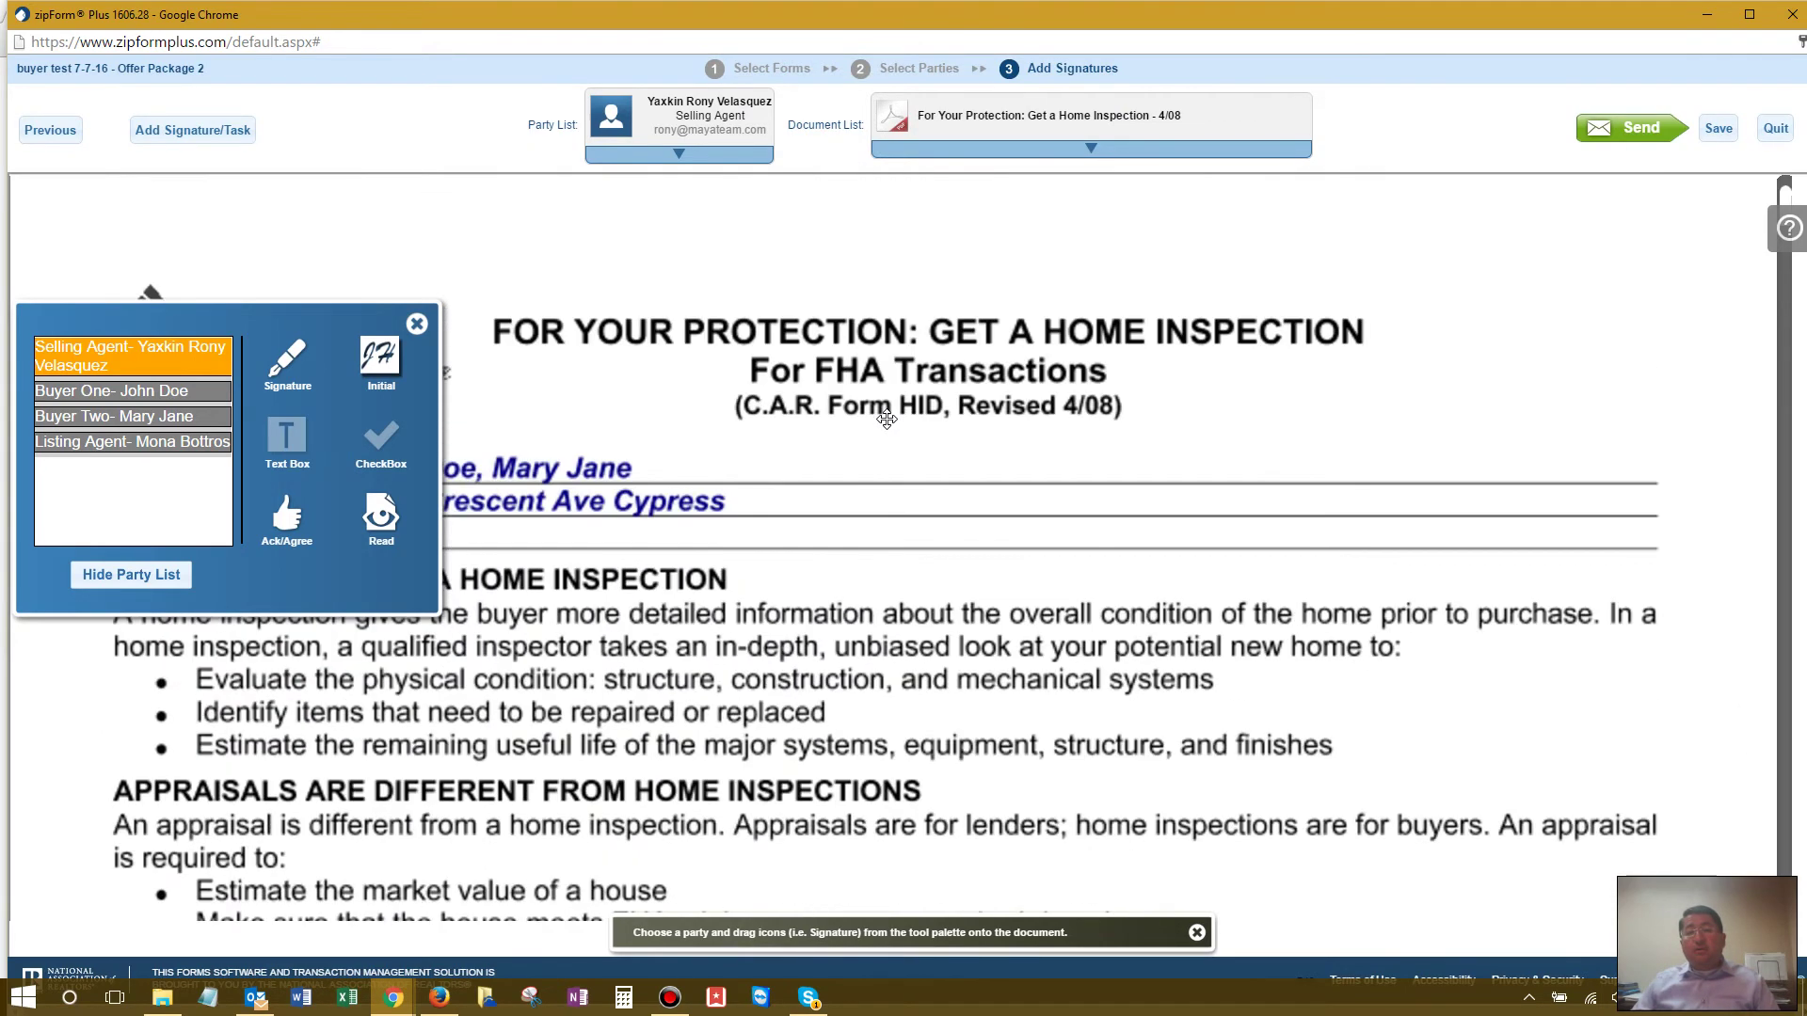
pyautogui.scroll(-6, 886, 420)
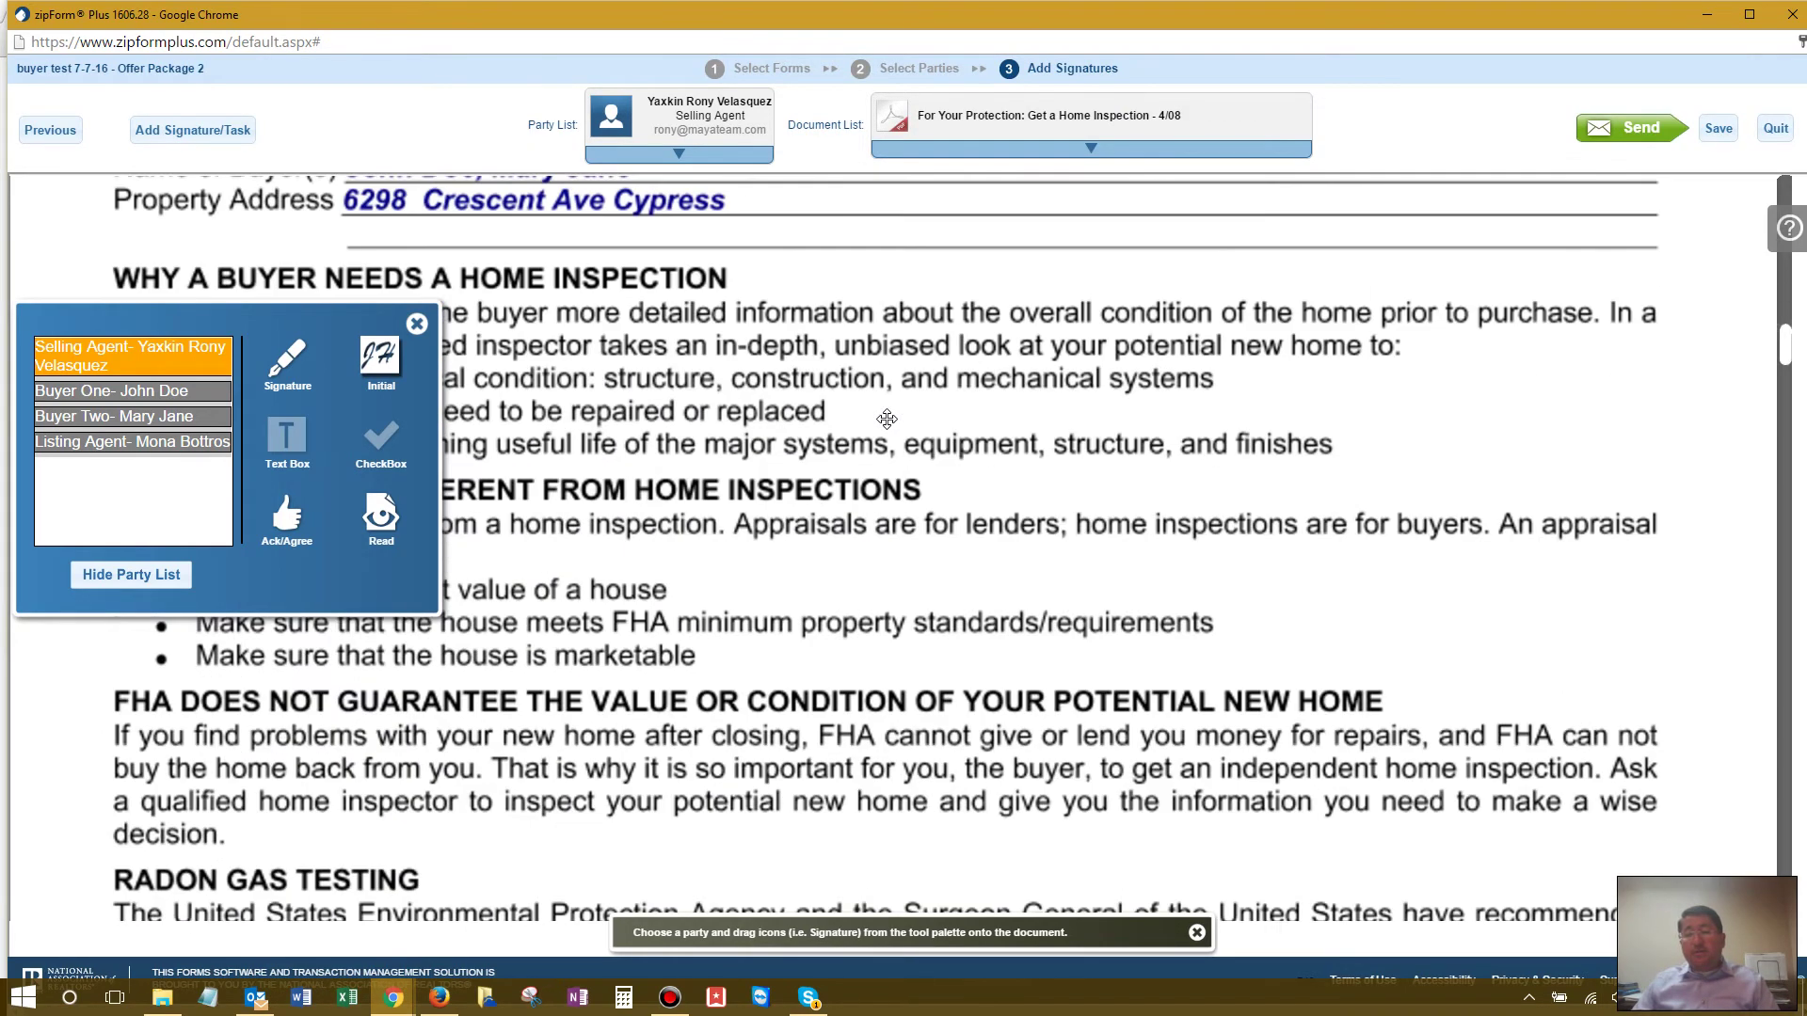
pyautogui.scroll(3, 886, 420)
pyautogui.scroll(2, 886, 419)
pyautogui.scroll(-9, 886, 420)
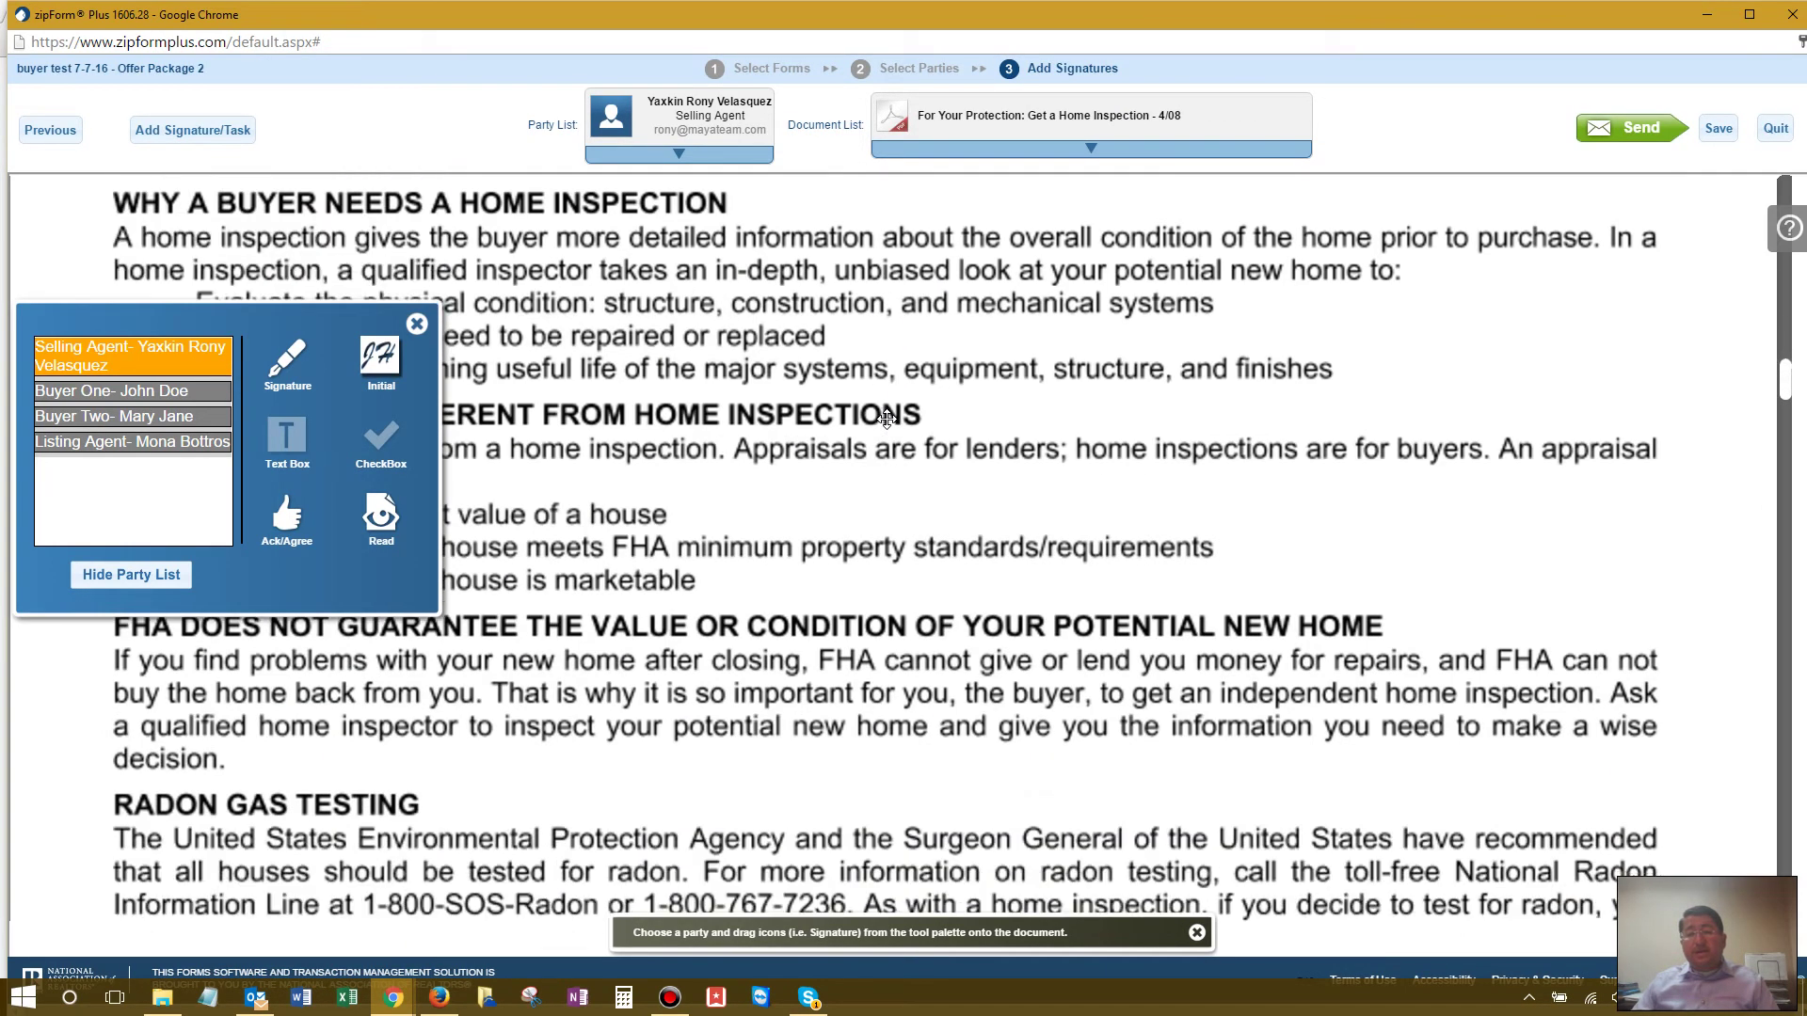
pyautogui.scroll(-1, 886, 419)
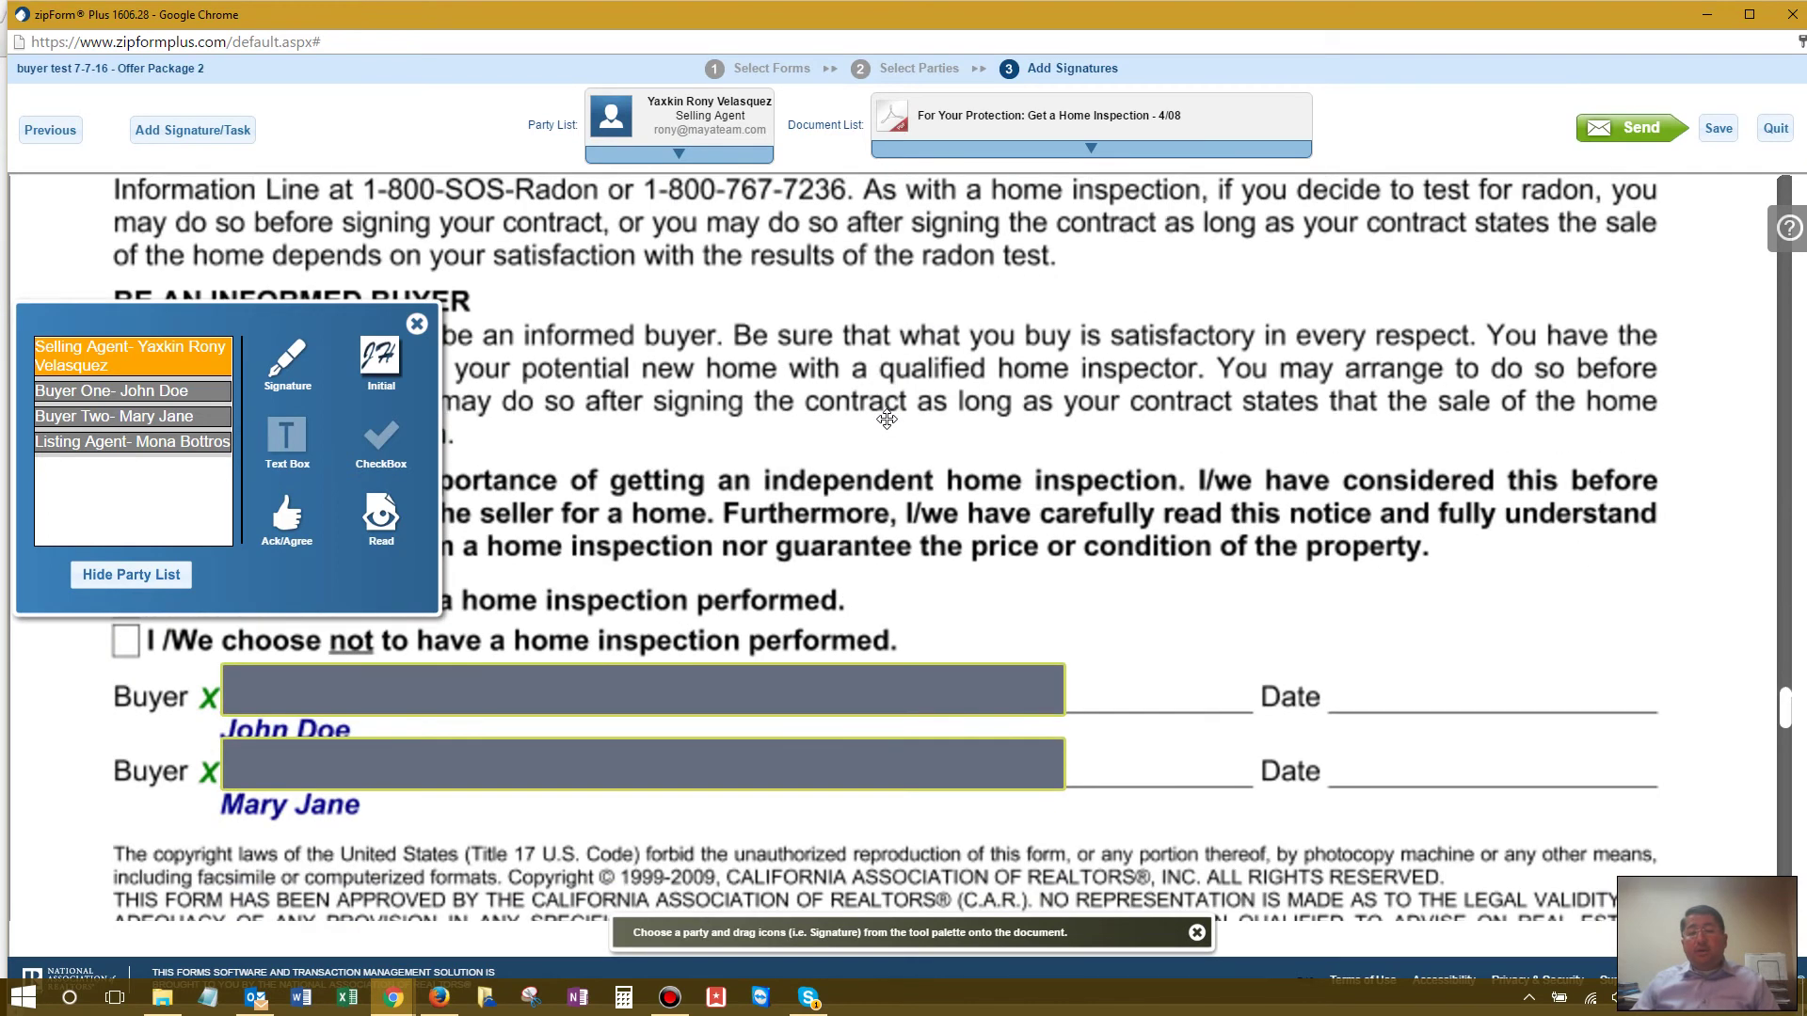
pyautogui.scroll(-2, 886, 419)
pyautogui.scroll(-3, 886, 420)
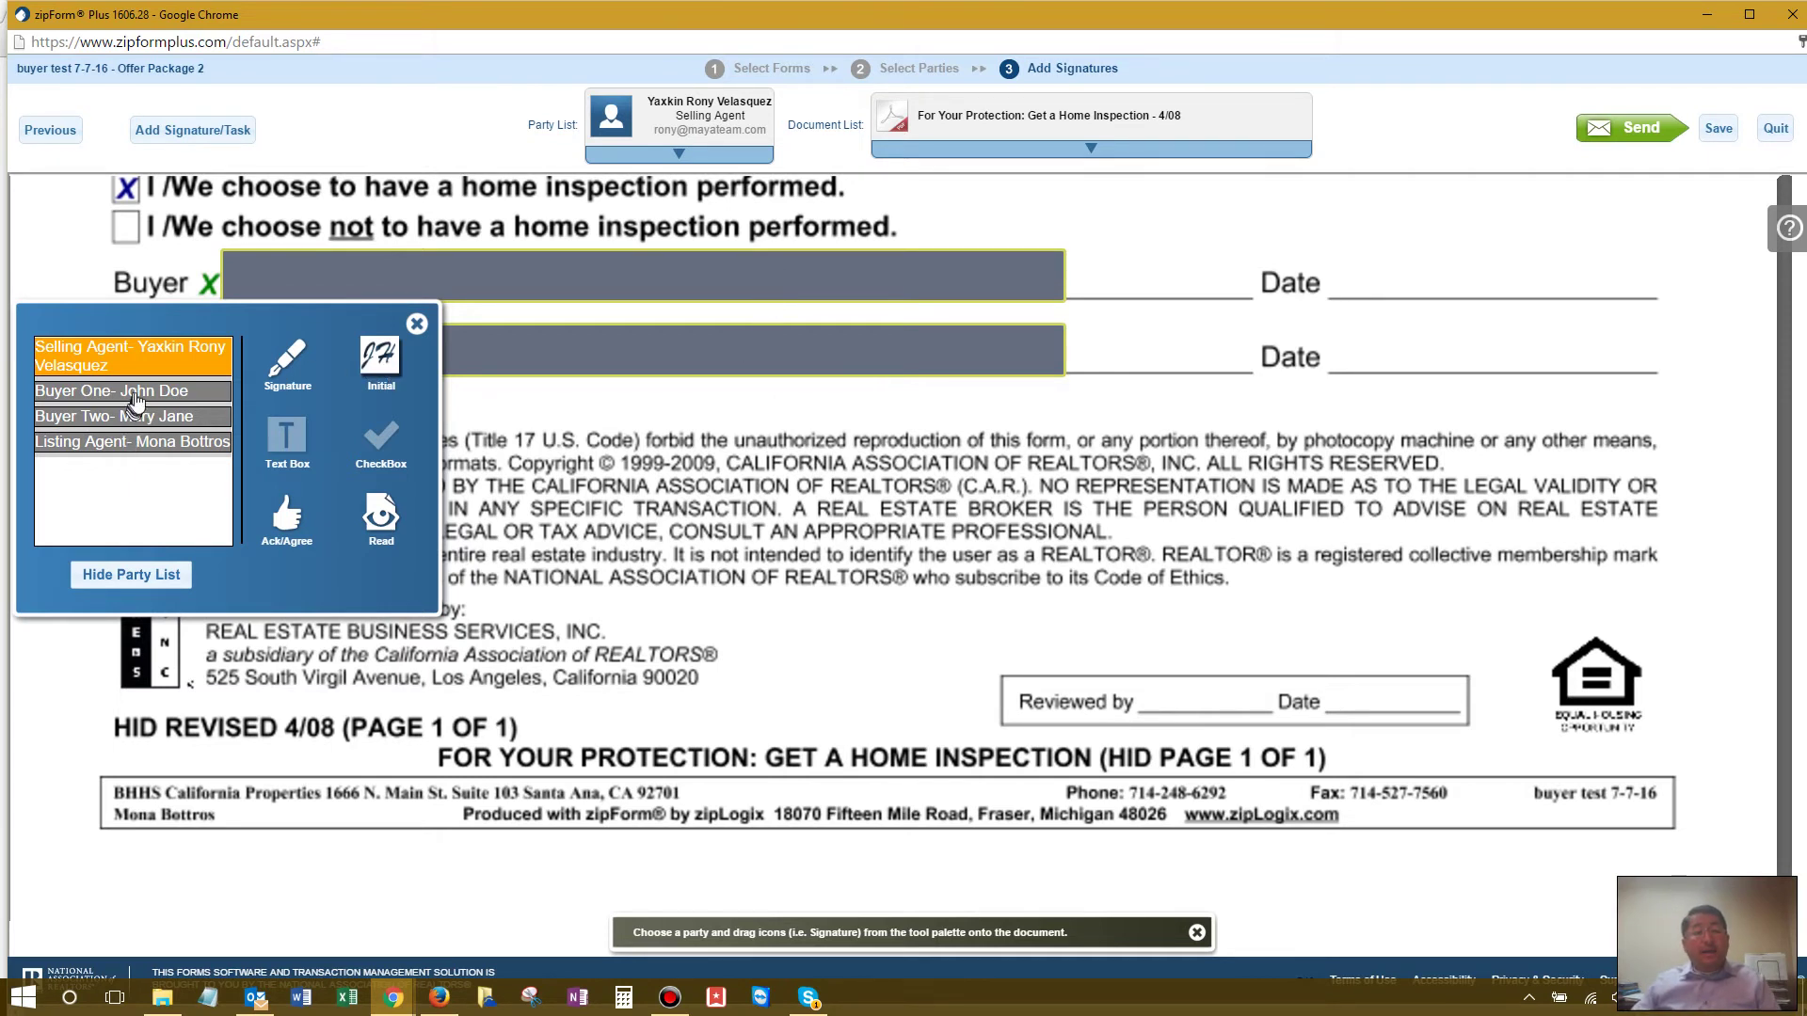
# Step: Place a small Selling Agent initial field near the Home Inspection form's footer
pyautogui.moveTo(378, 357); pyautogui.dragTo(680, 692)
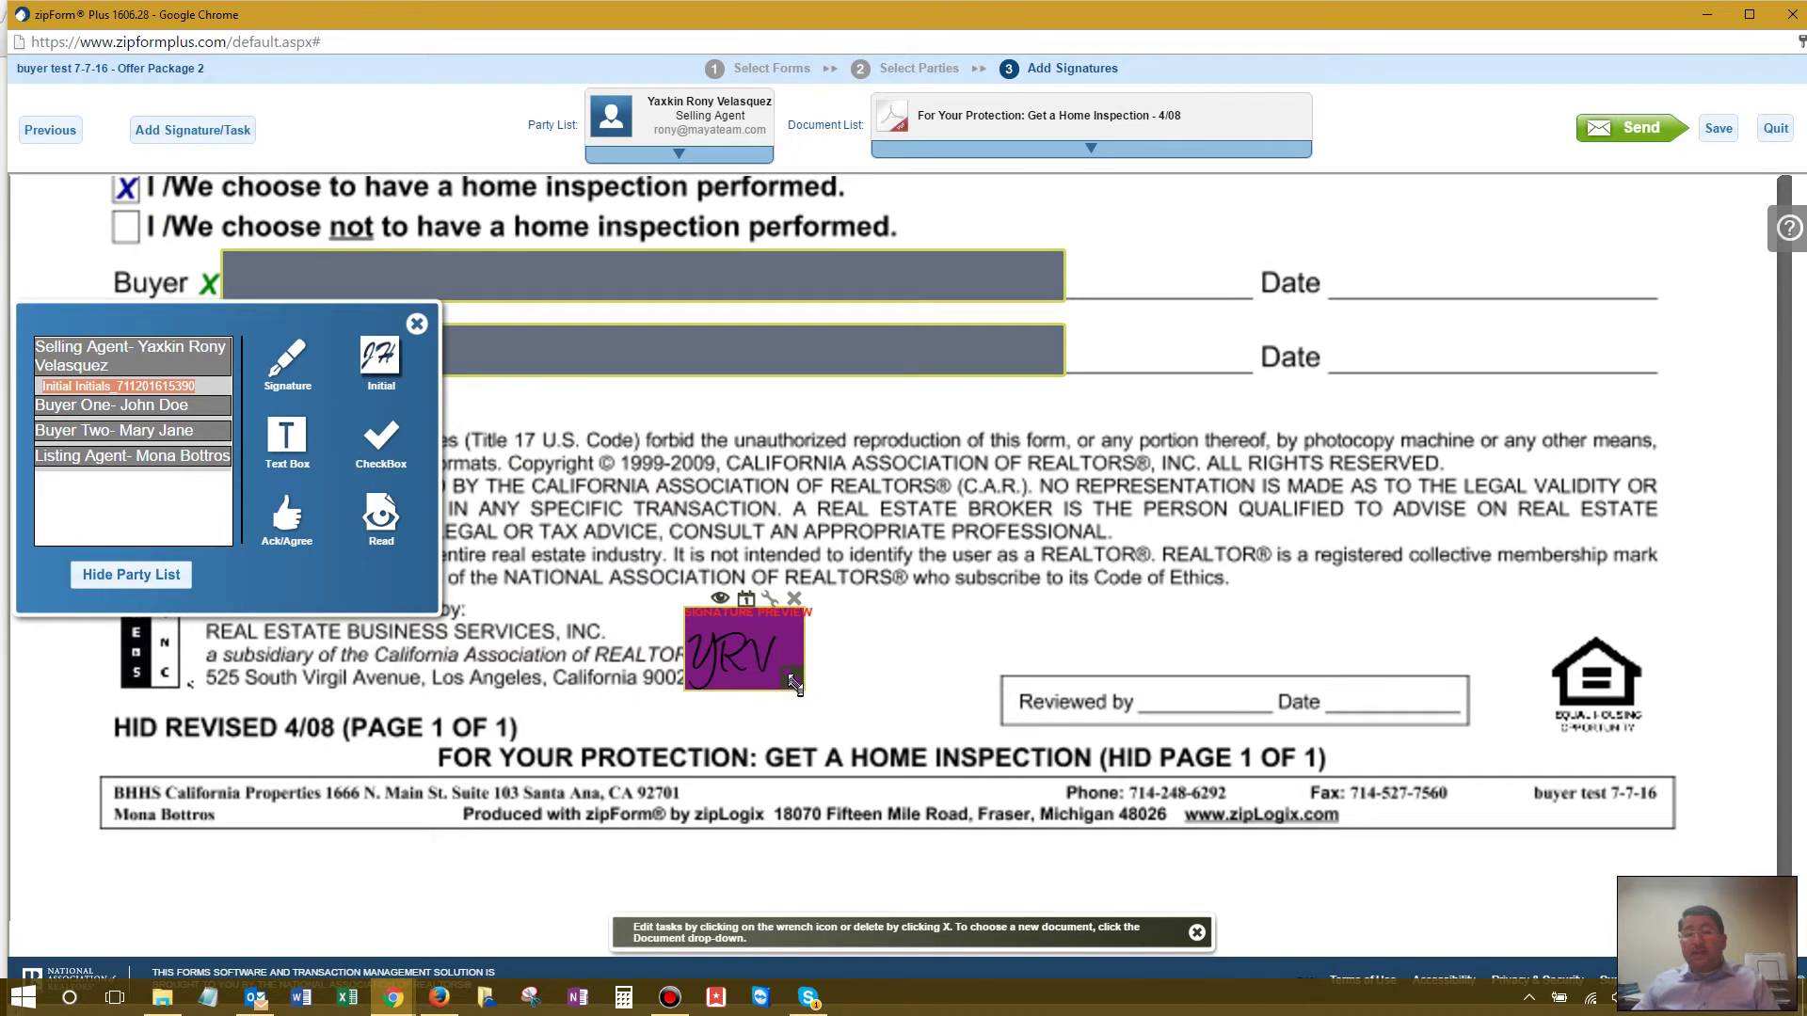
pyautogui.moveTo(793, 681)
pyautogui.mouseDown()
pyautogui.moveTo(695, 621)
pyautogui.moveTo(630, 649)
pyautogui.moveTo(625, 606)
pyautogui.moveTo(604, 618)
pyautogui.mouseUp()
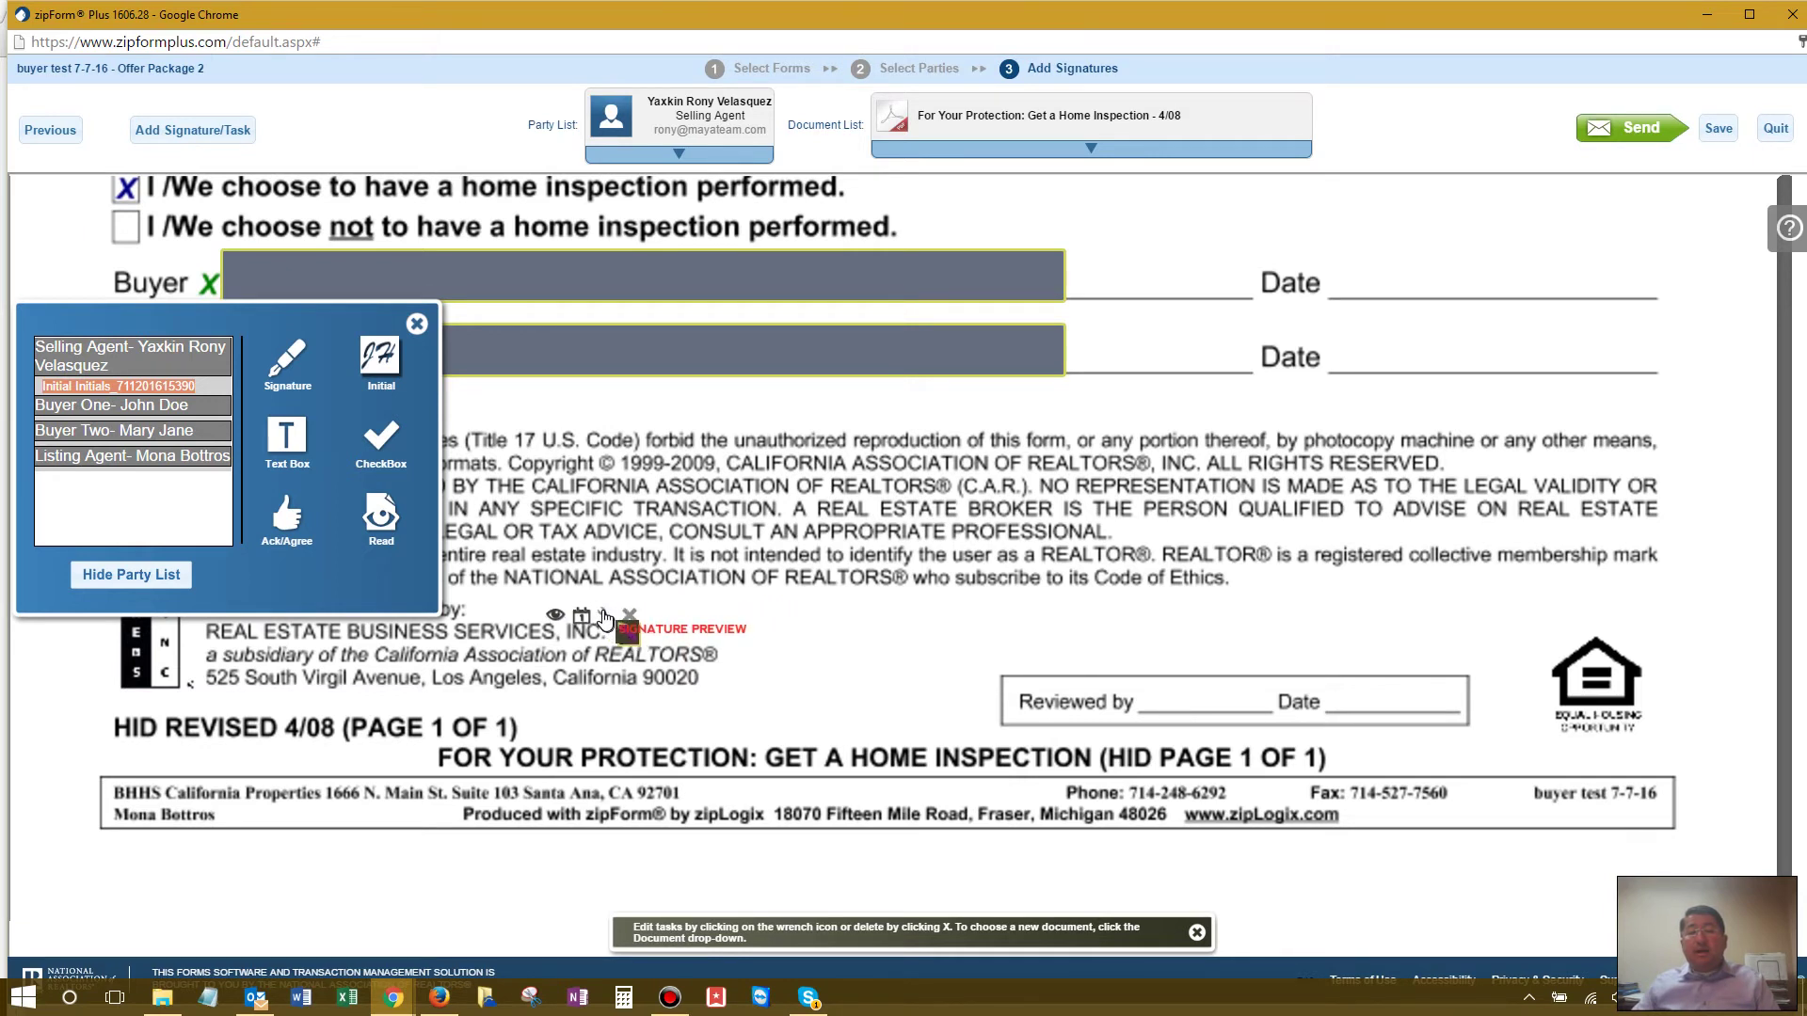
pyautogui.click(604, 616)
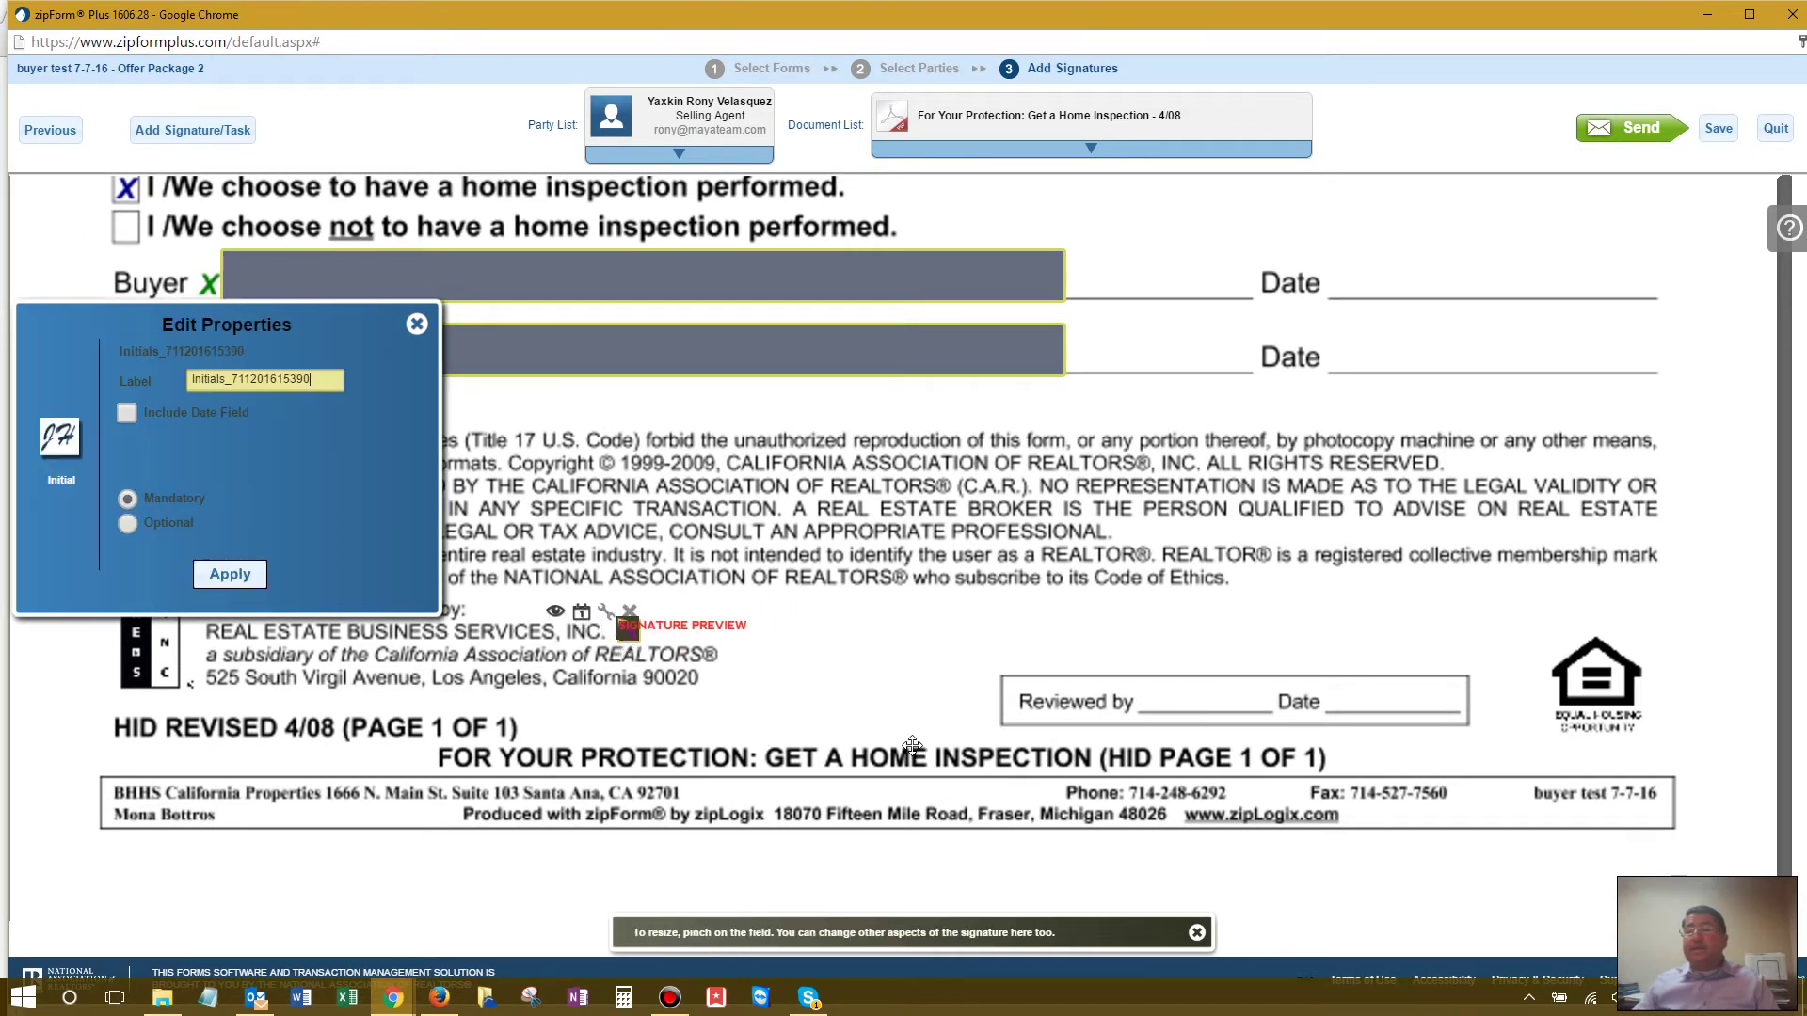
pyautogui.click(230, 574)
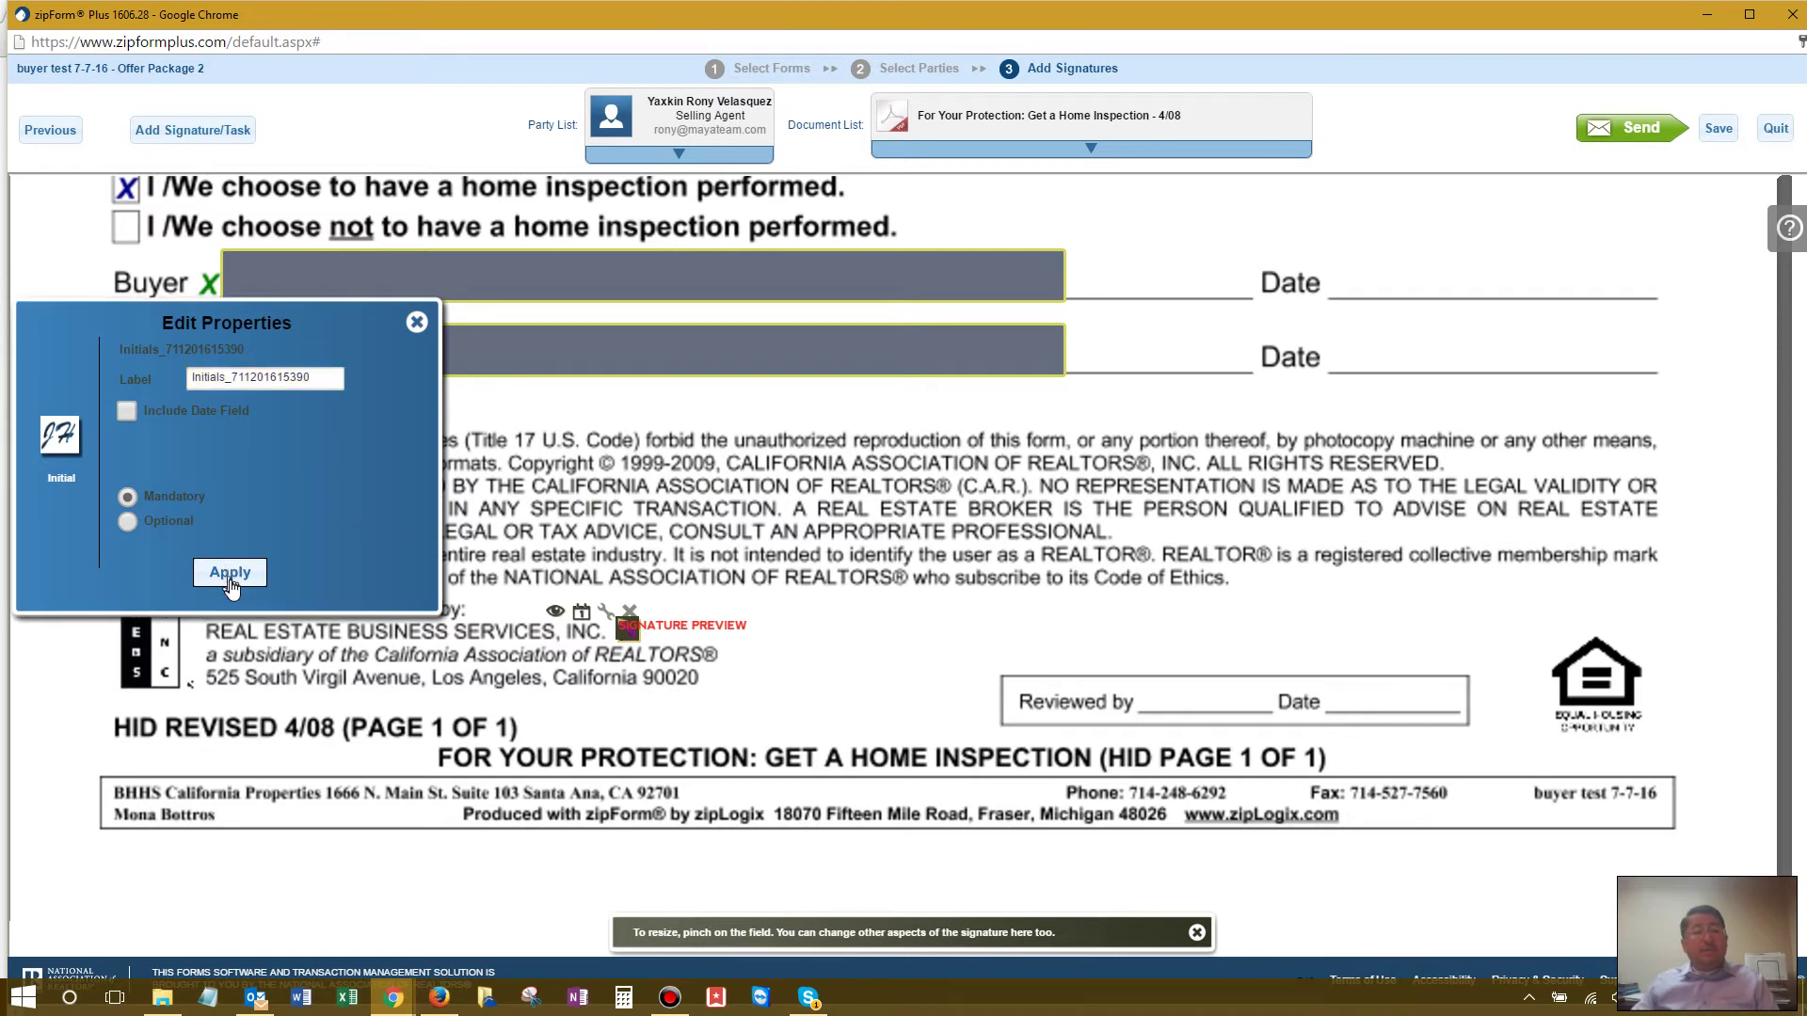
# Step: Place a Listing Agent initial field beside the Selling Agent's initial
pyautogui.click(107, 461)
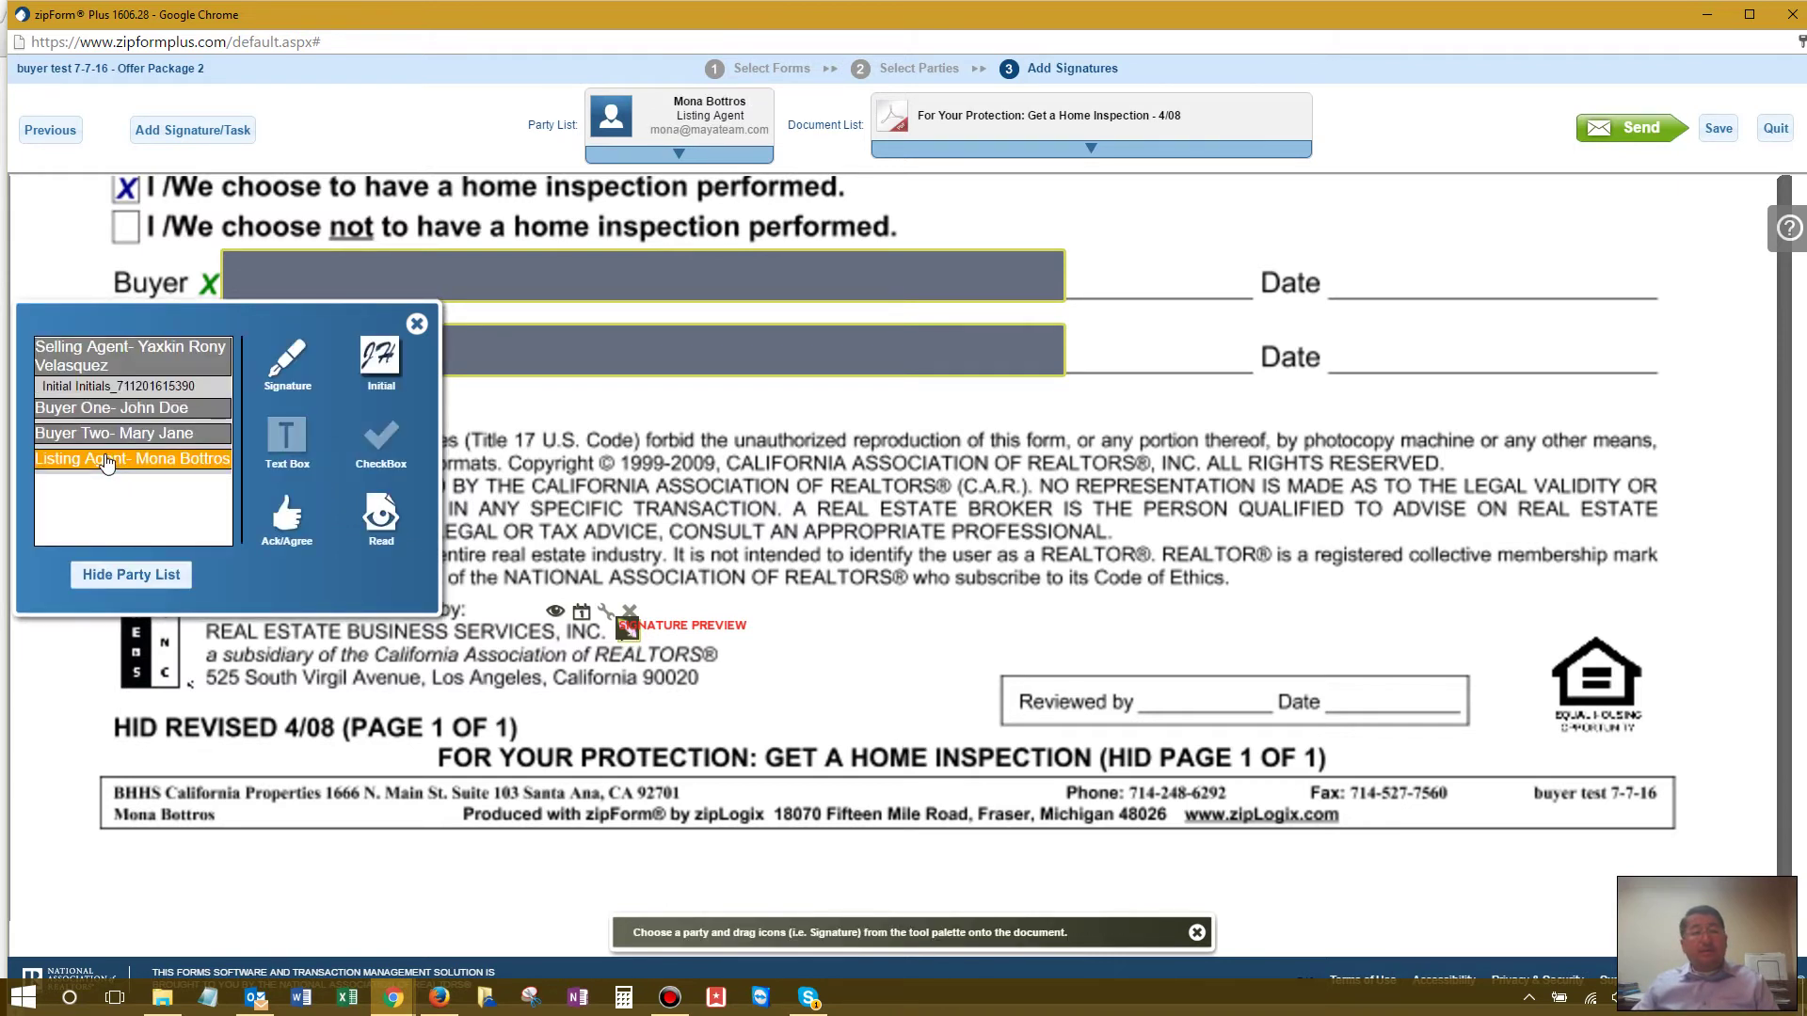
pyautogui.moveTo(380, 357)
pyautogui.mouseDown()
pyautogui.moveTo(752, 588)
pyautogui.moveTo(892, 649)
pyautogui.mouseUp()
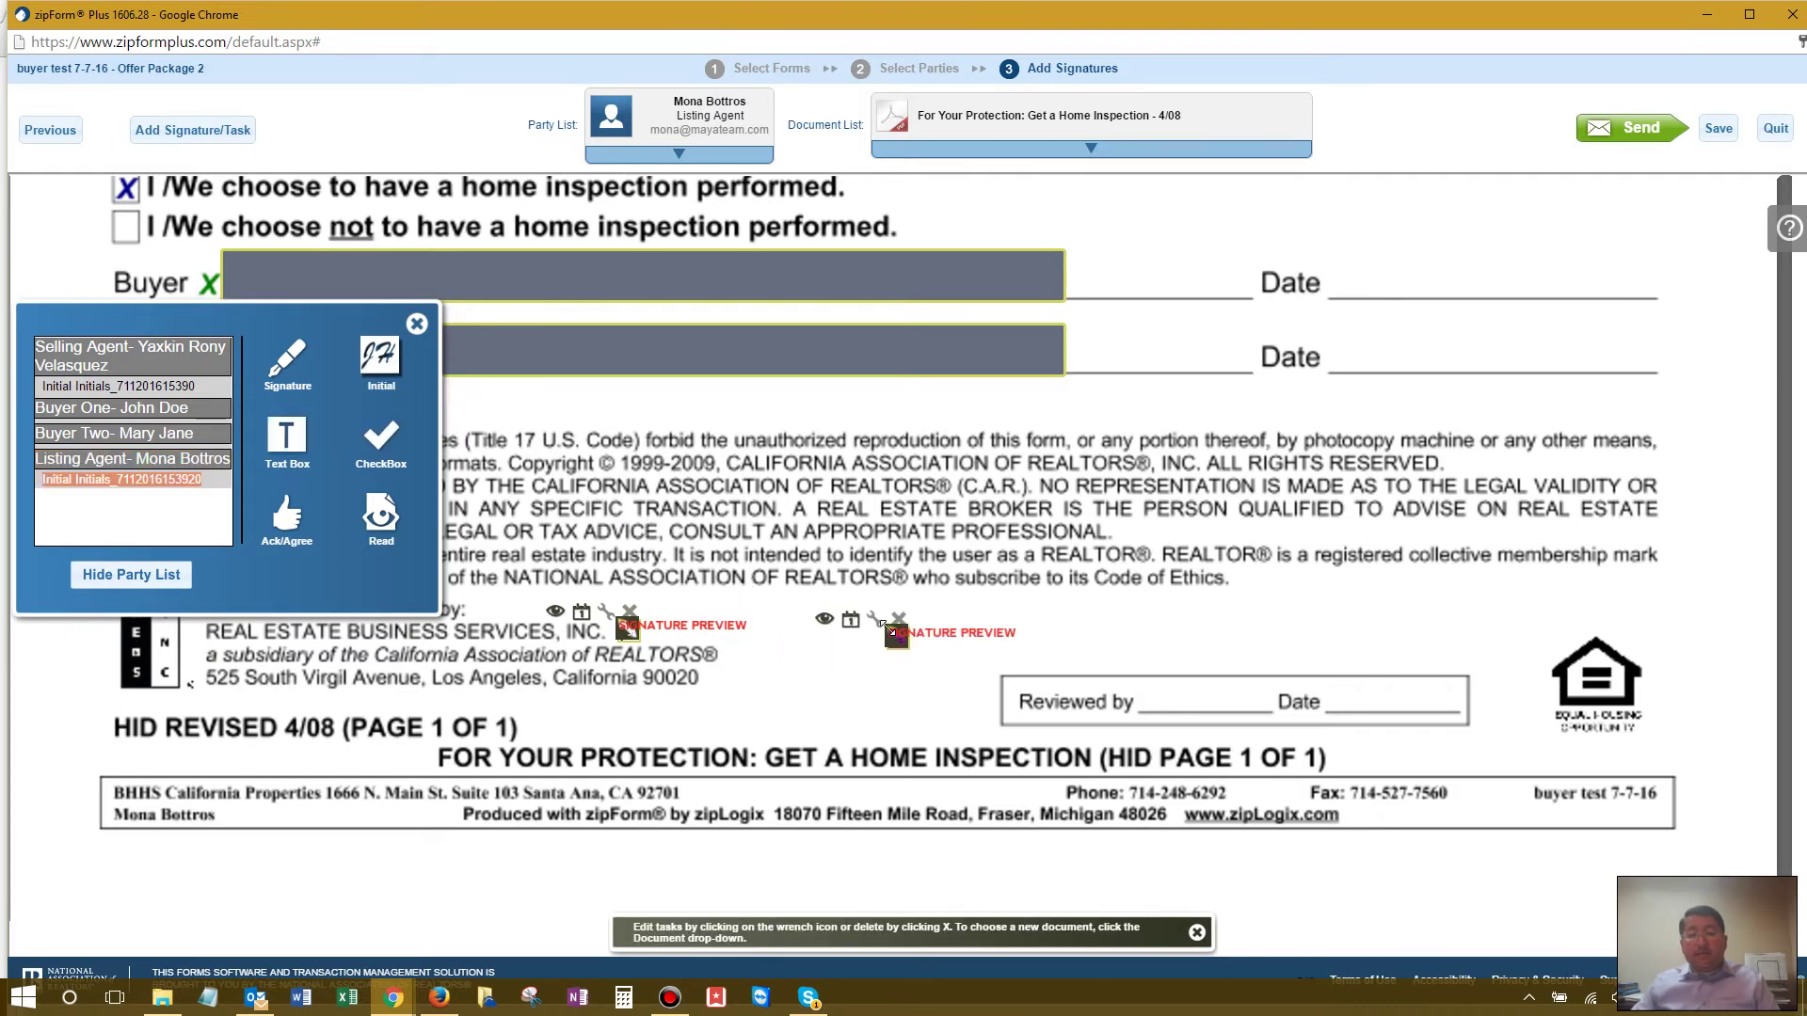
pyautogui.moveTo(881, 628)
pyautogui.mouseDown()
pyautogui.moveTo(685, 598)
pyautogui.moveTo(630, 601)
pyautogui.moveTo(640, 616)
pyautogui.mouseUp()
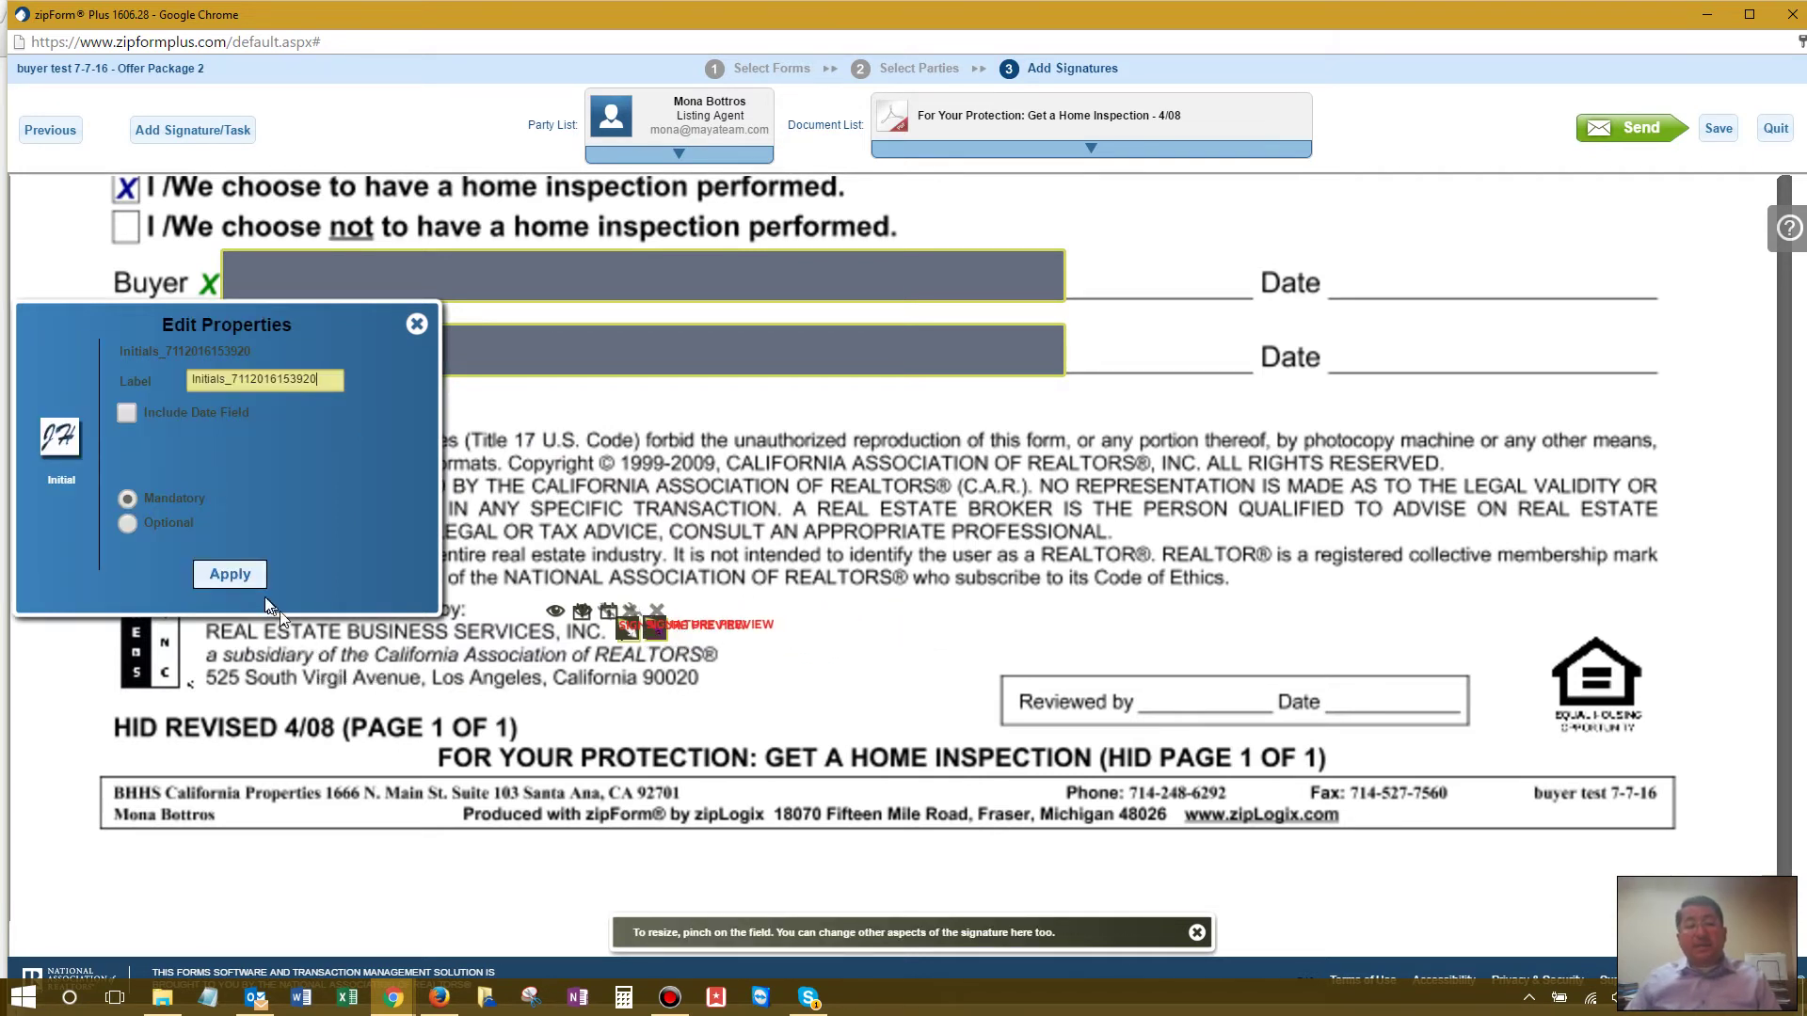
pyautogui.click(255, 583)
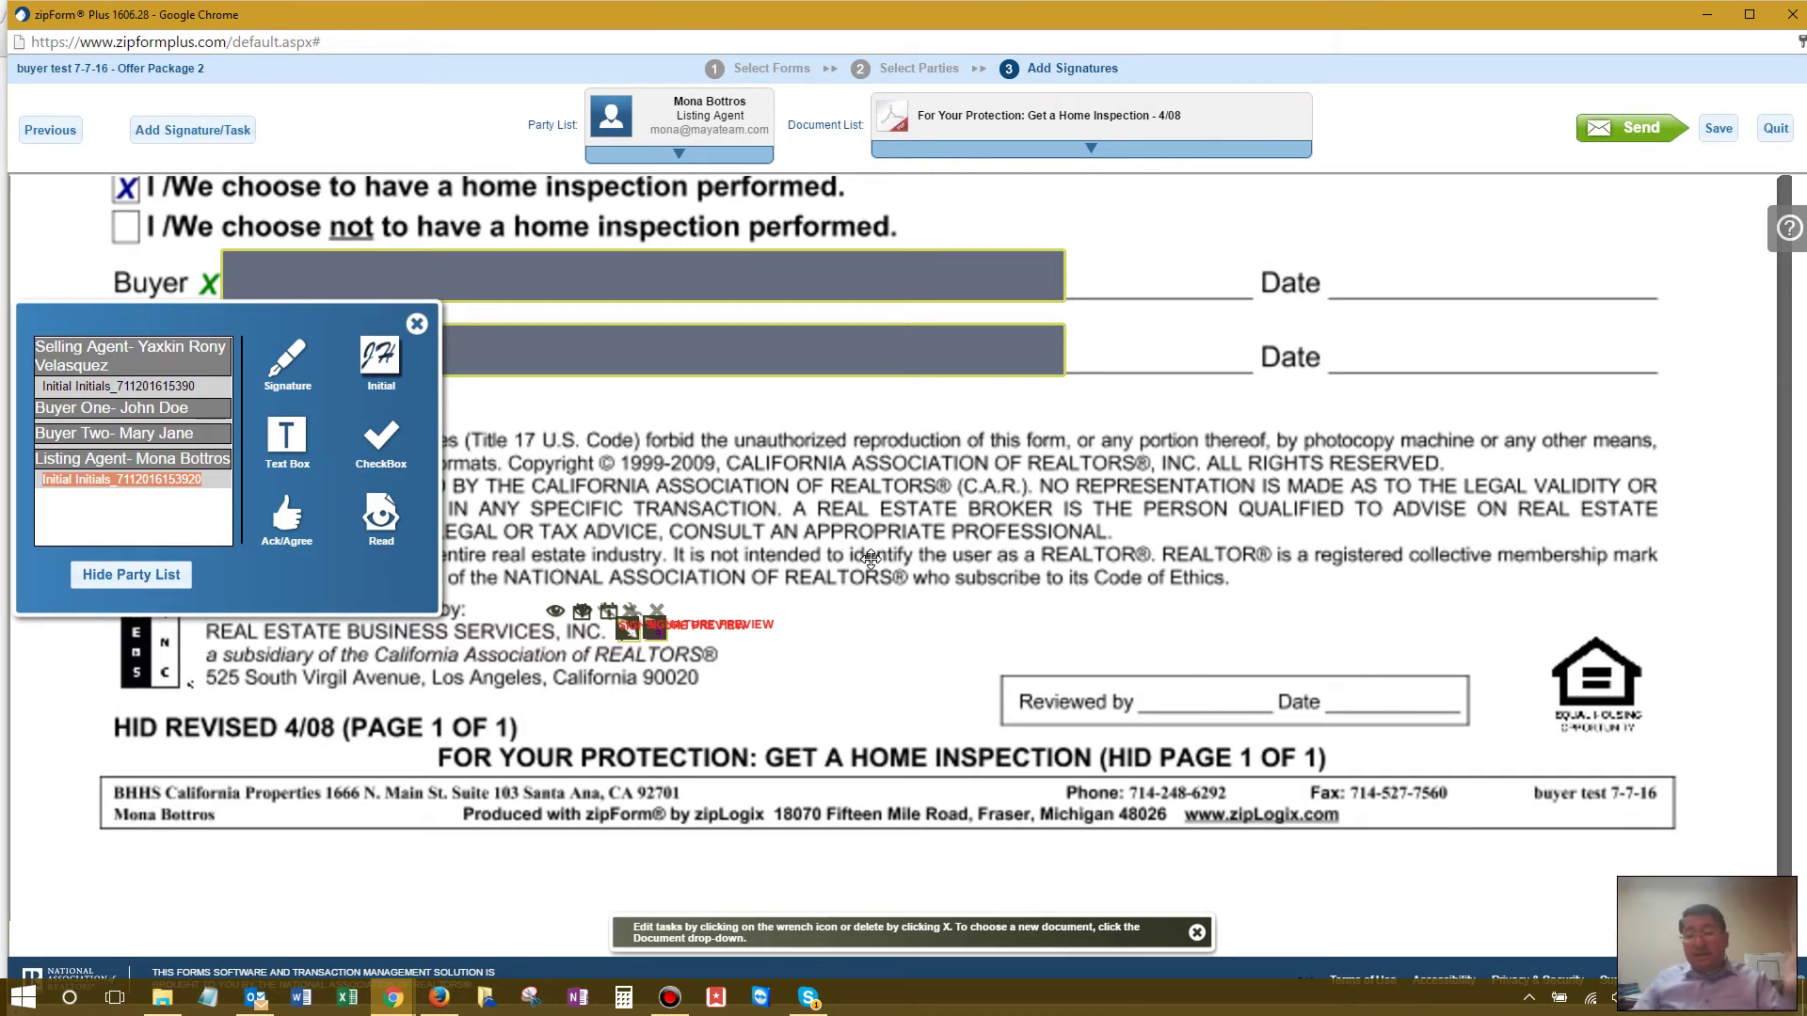
# Step: Review Disclosure (3) Selling Firm to Seller, then open Disclosure (1) Listing Firm to Seller
pyautogui.click(1070, 152)
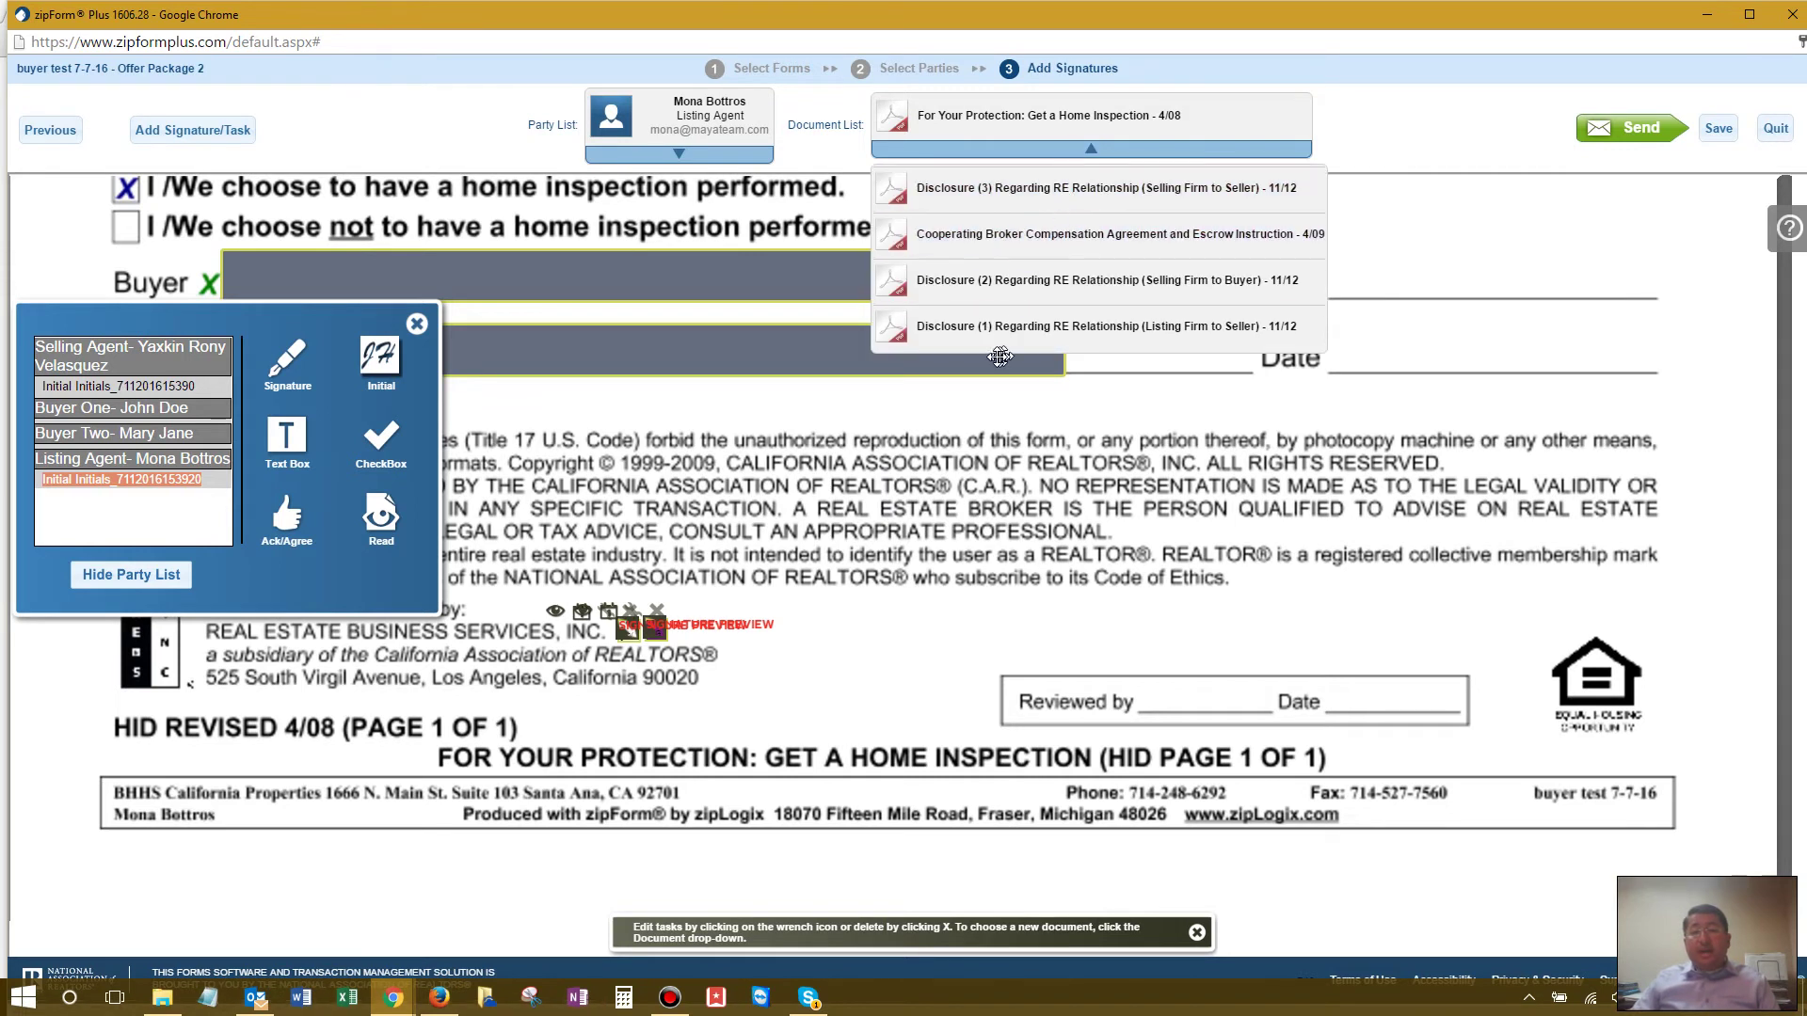
pyautogui.click(1071, 191)
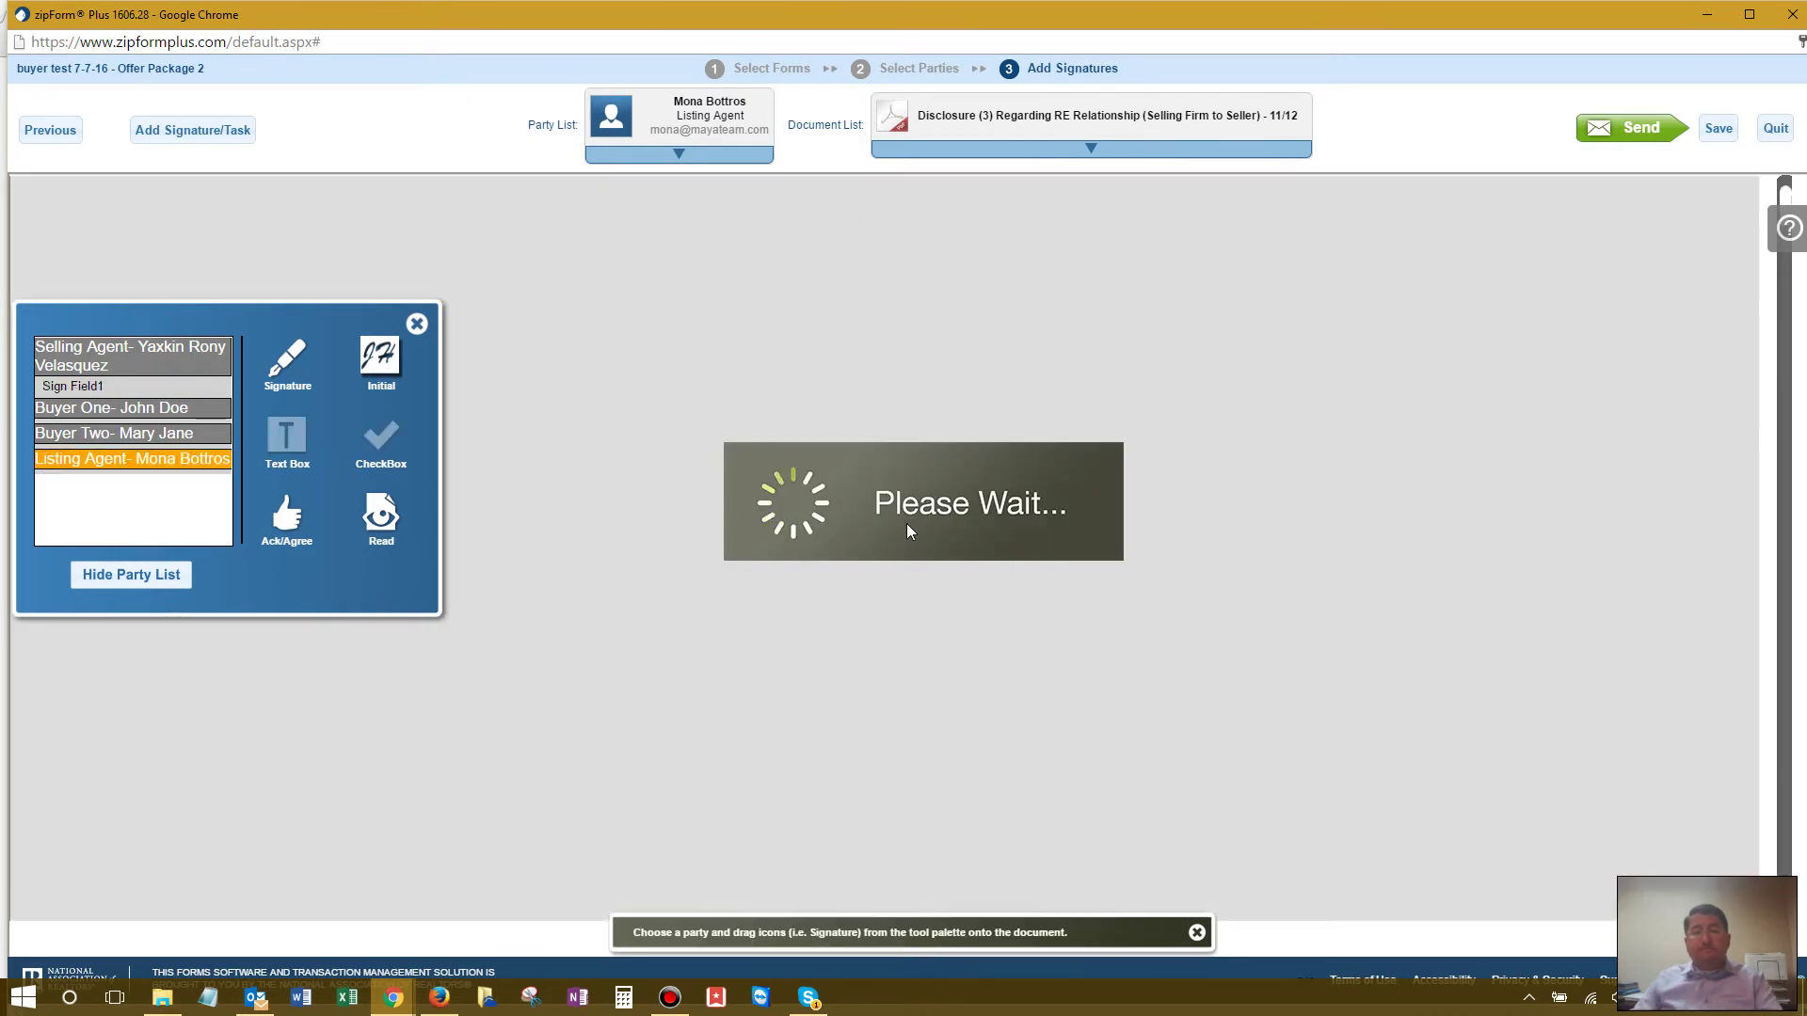
pyautogui.scroll(-2, 906, 523)
pyautogui.scroll(-9, 906, 523)
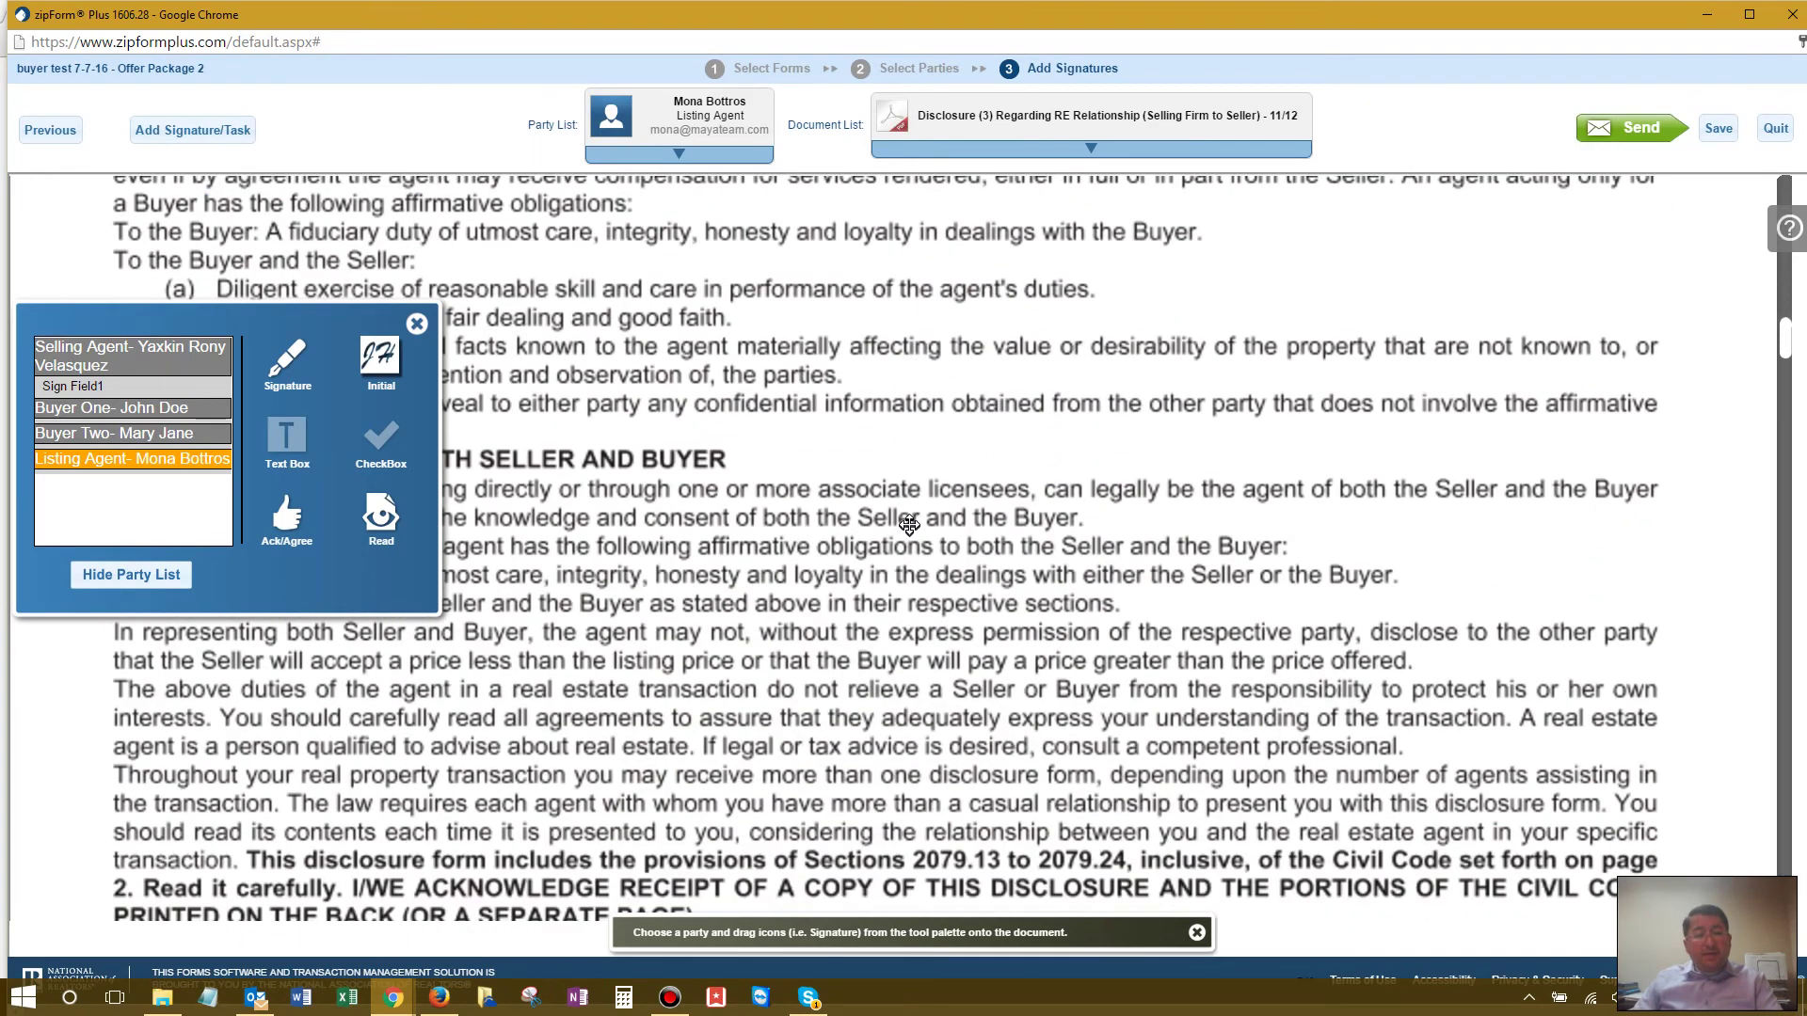
pyautogui.scroll(-3, 908, 523)
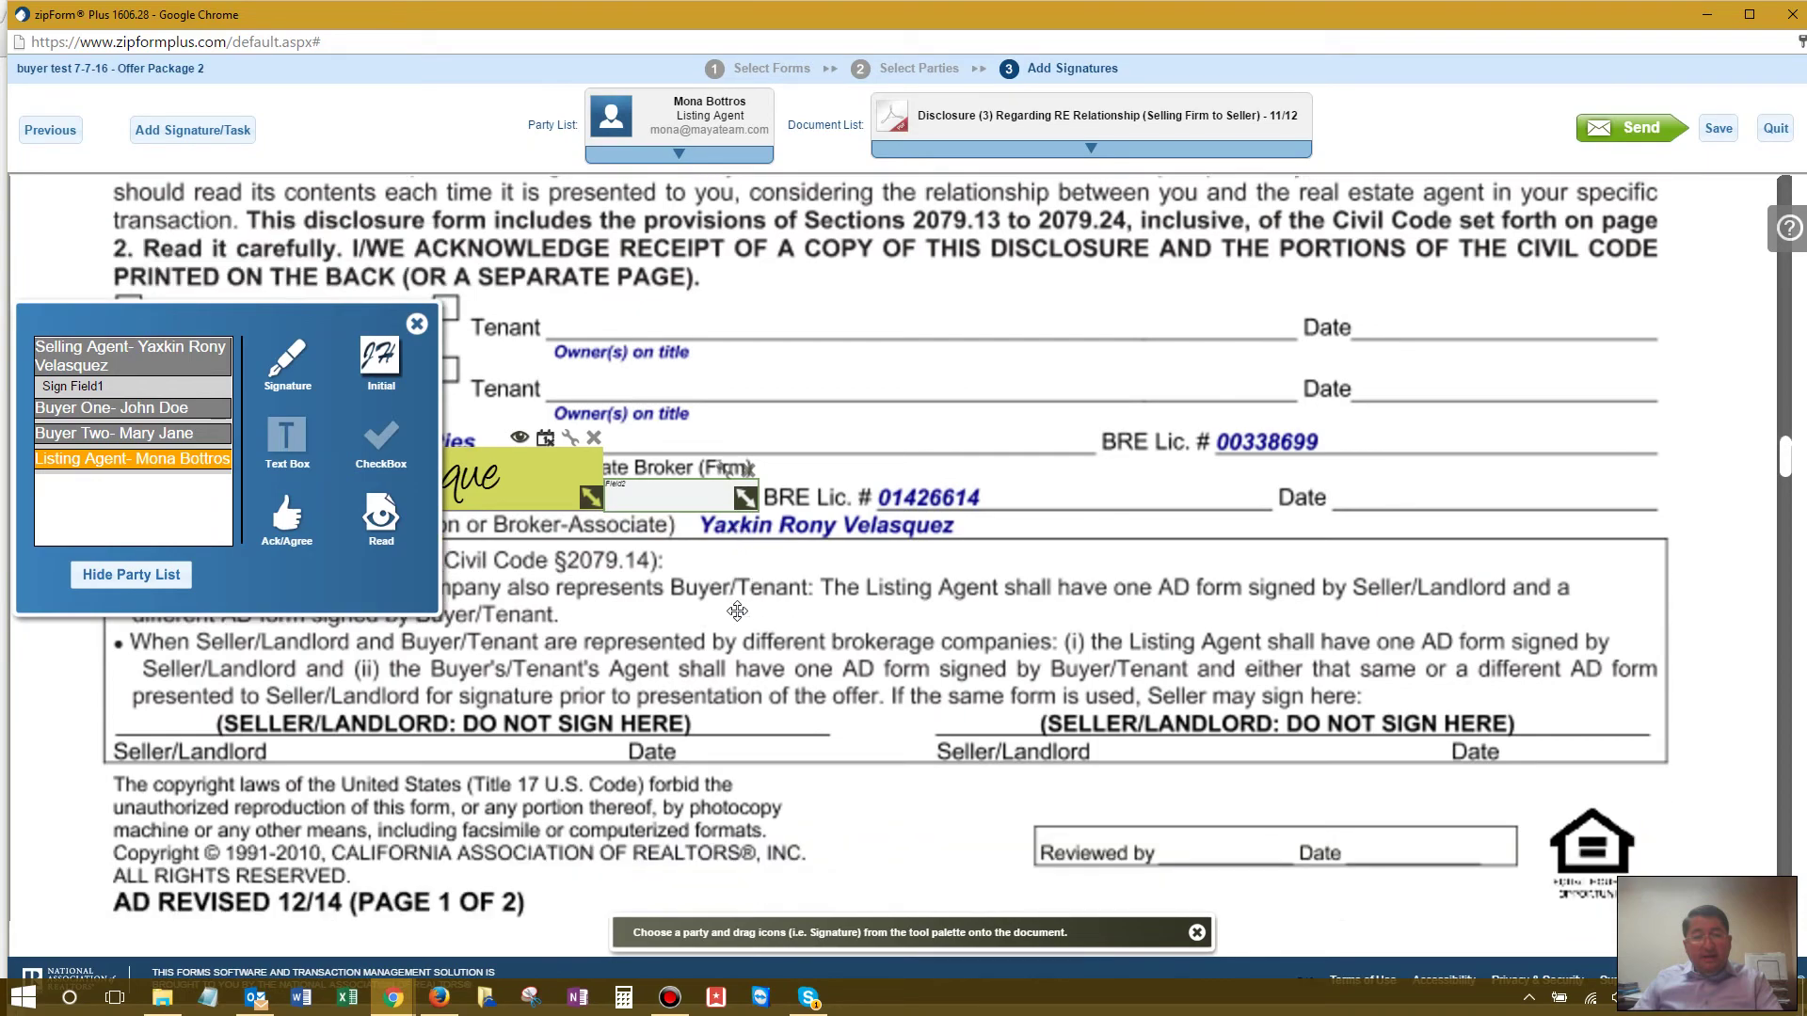
pyautogui.scroll(-2, 737, 612)
pyautogui.scroll(-8, 737, 612)
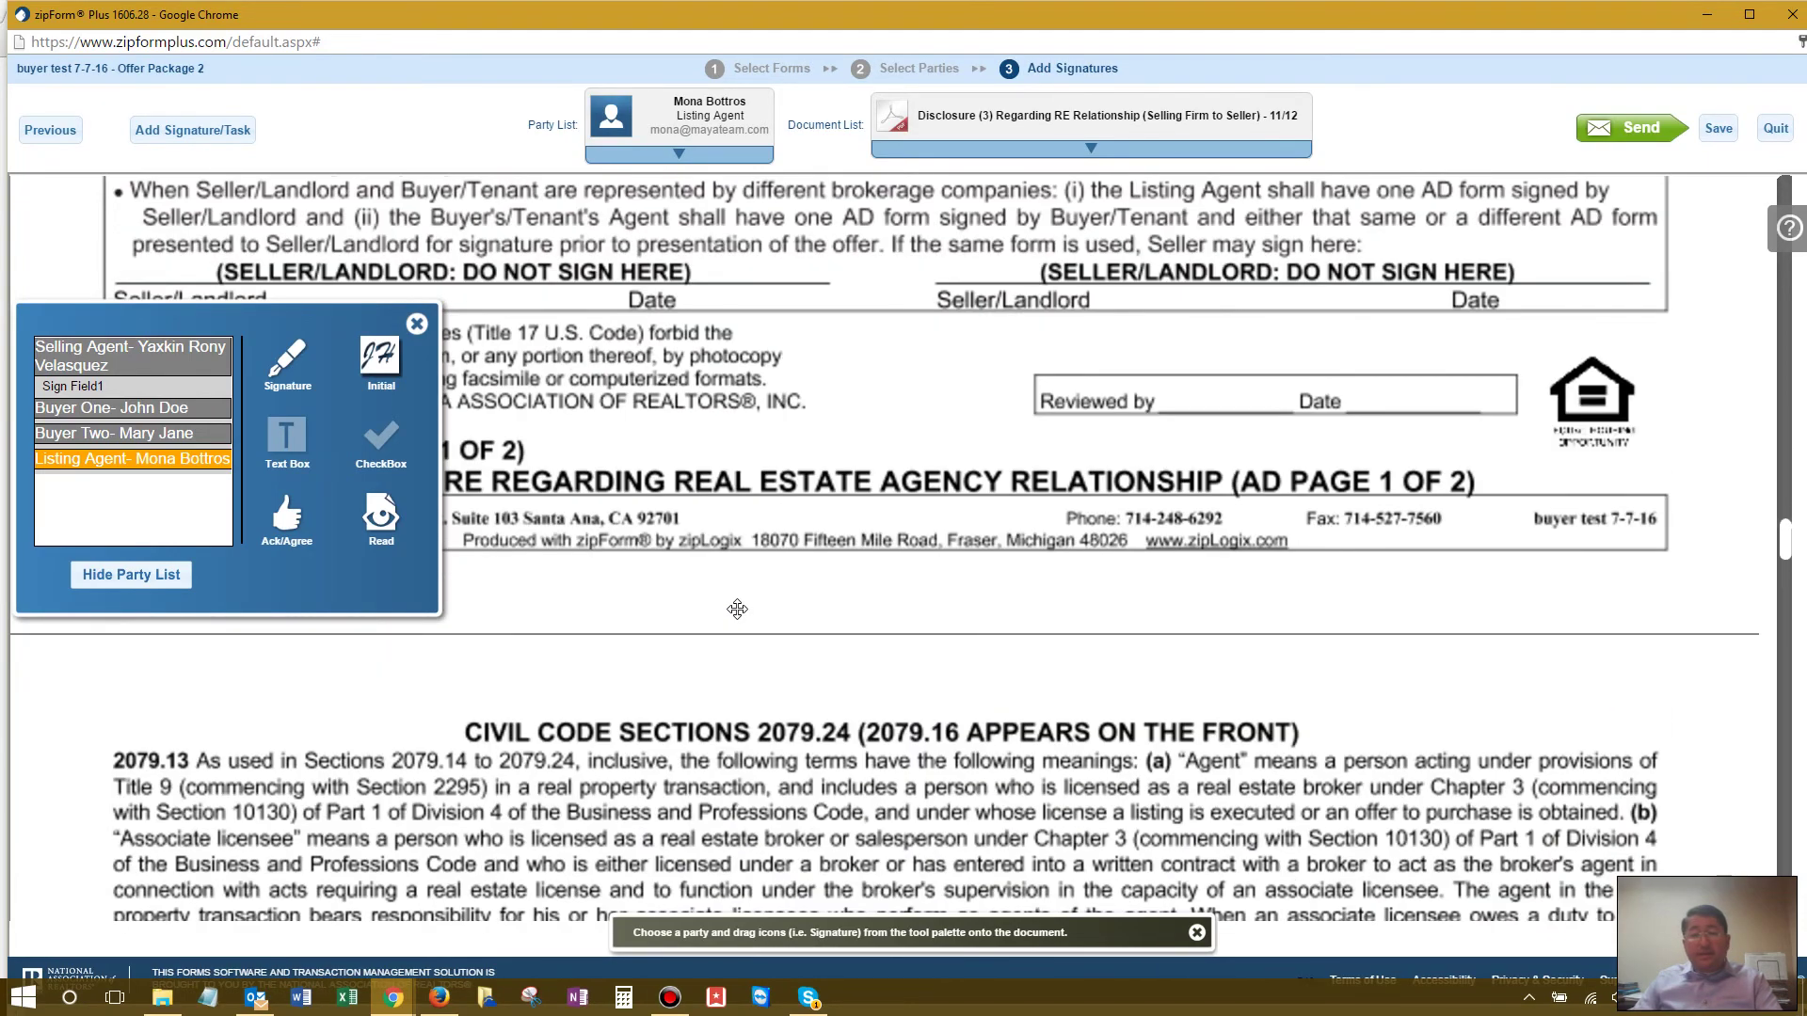
pyautogui.scroll(-12, 737, 608)
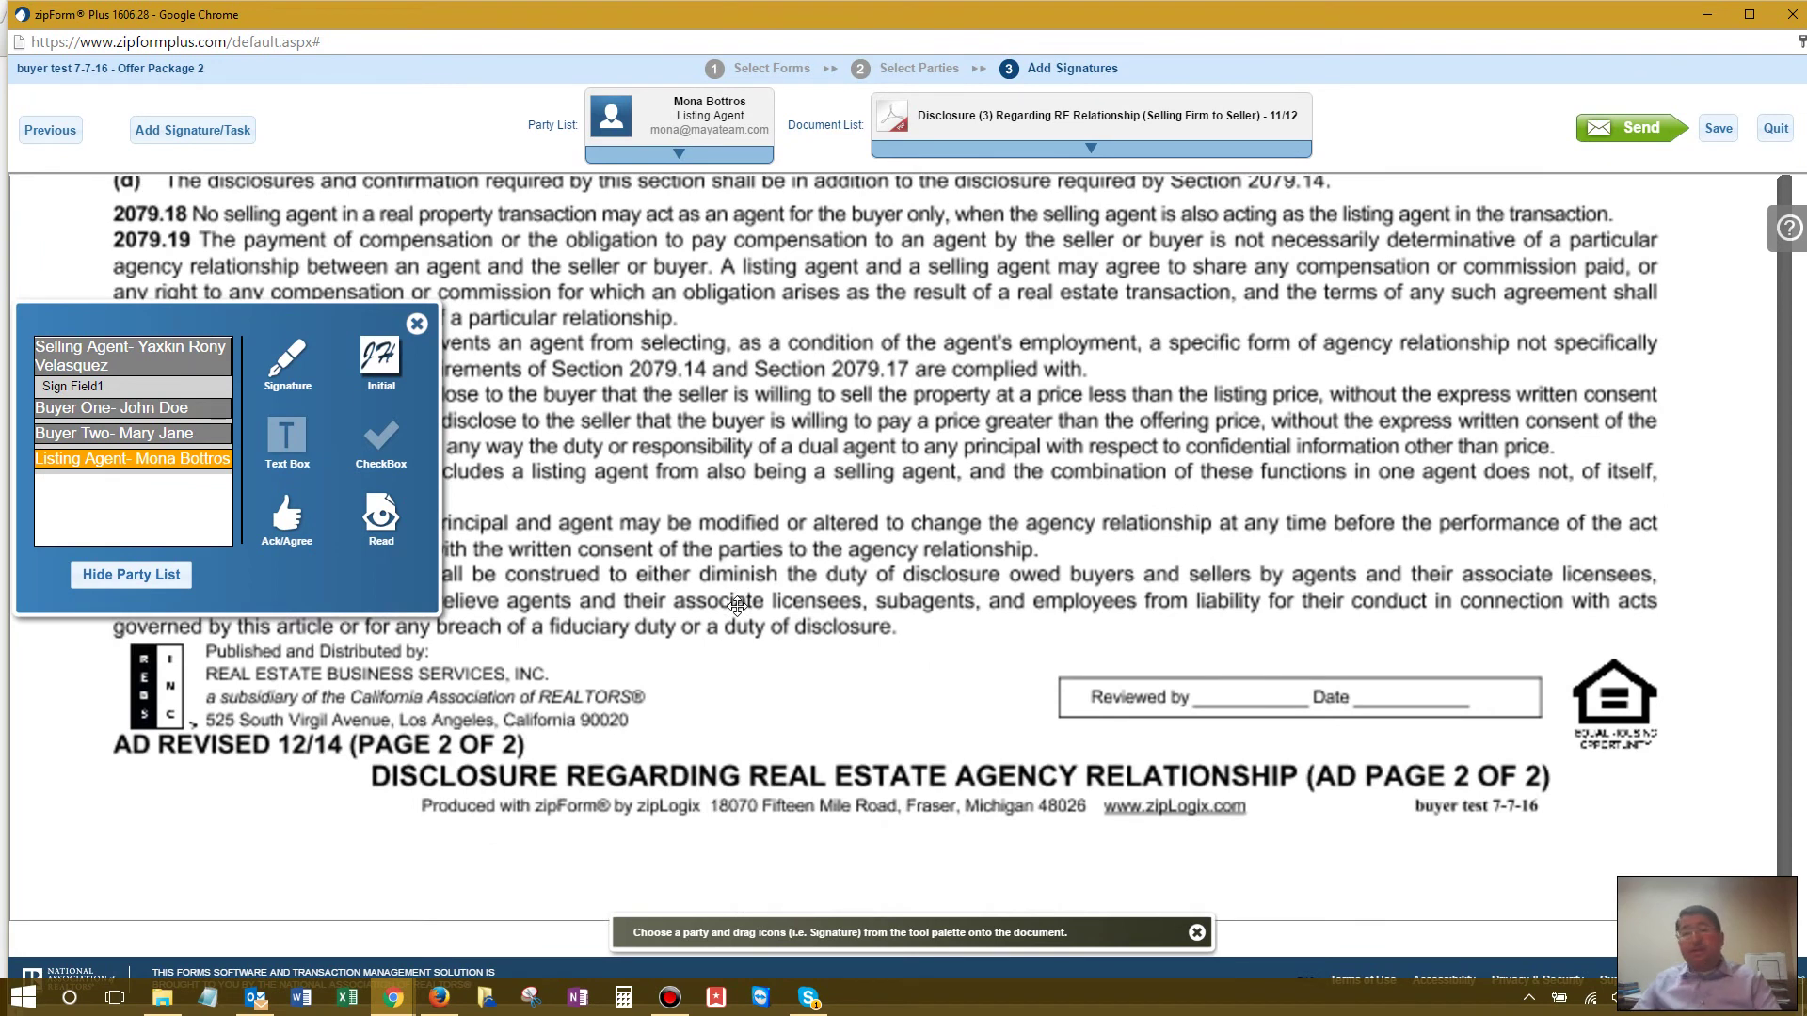
pyautogui.click(1087, 152)
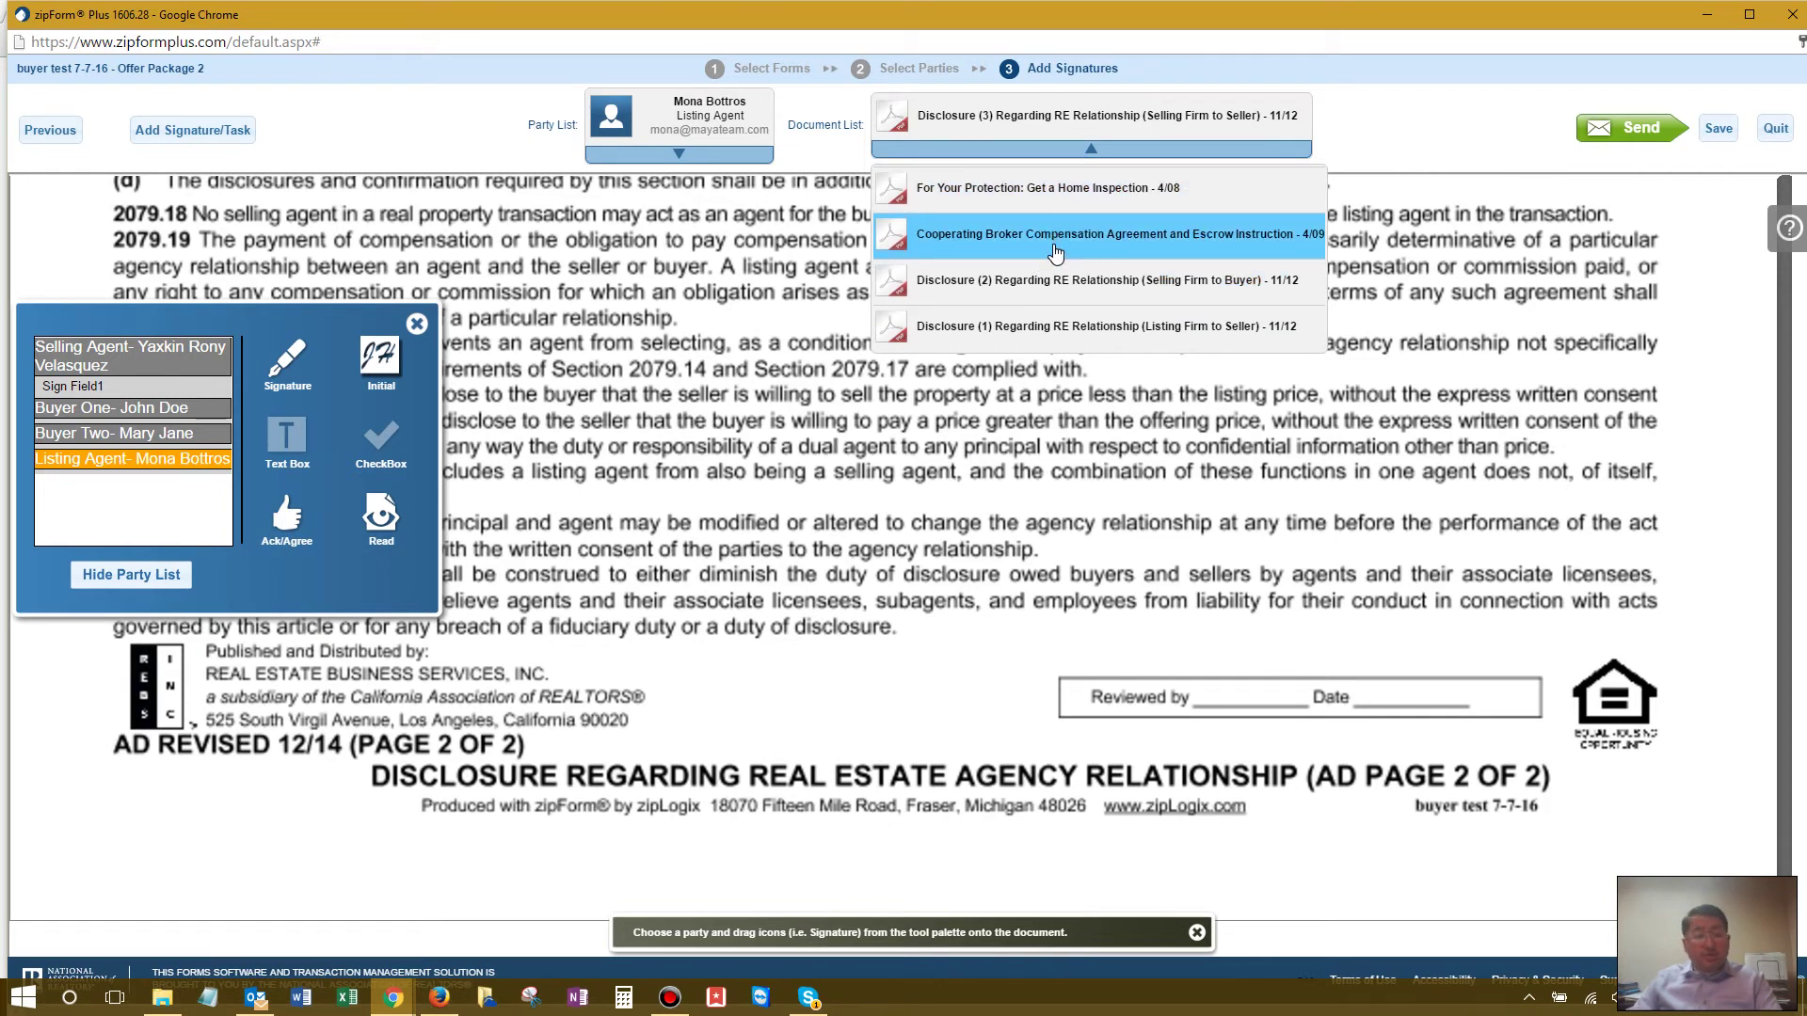
pyautogui.click(1046, 328)
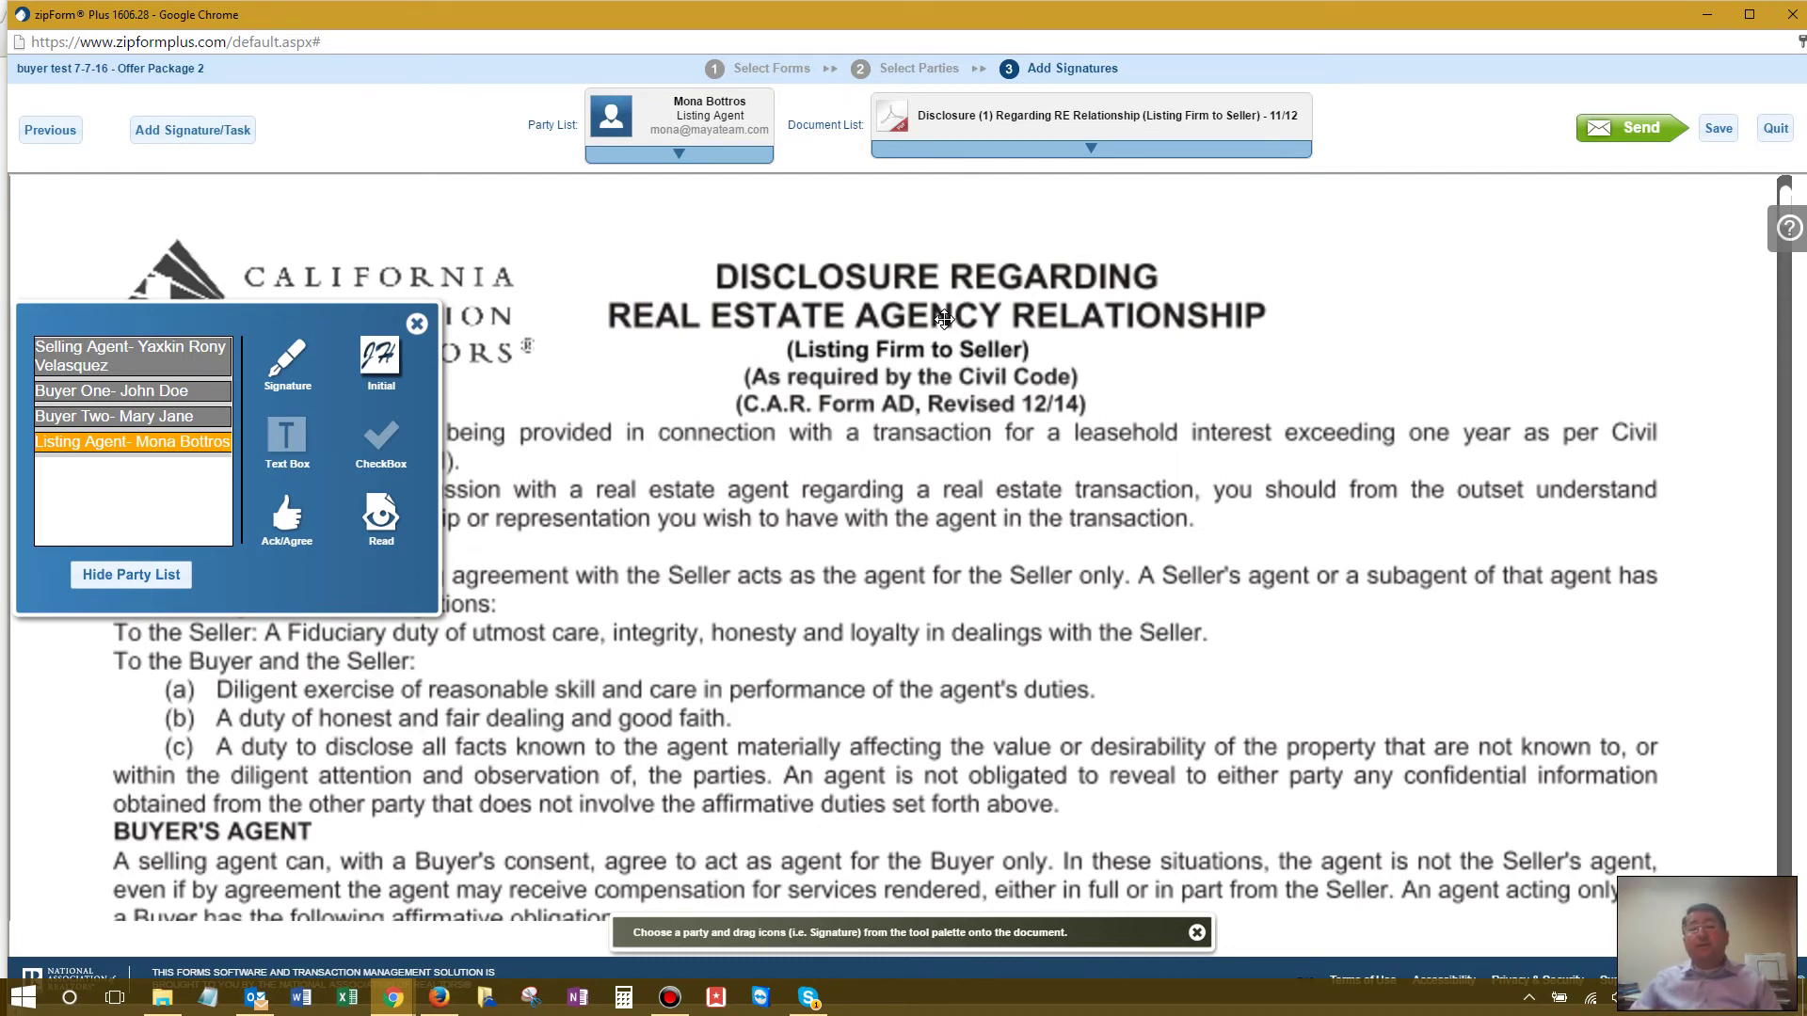
# Step: Place a small Selling Agent initial field near the footer of Disclosure (1) page 2
pyautogui.scroll(-10, 943, 320)
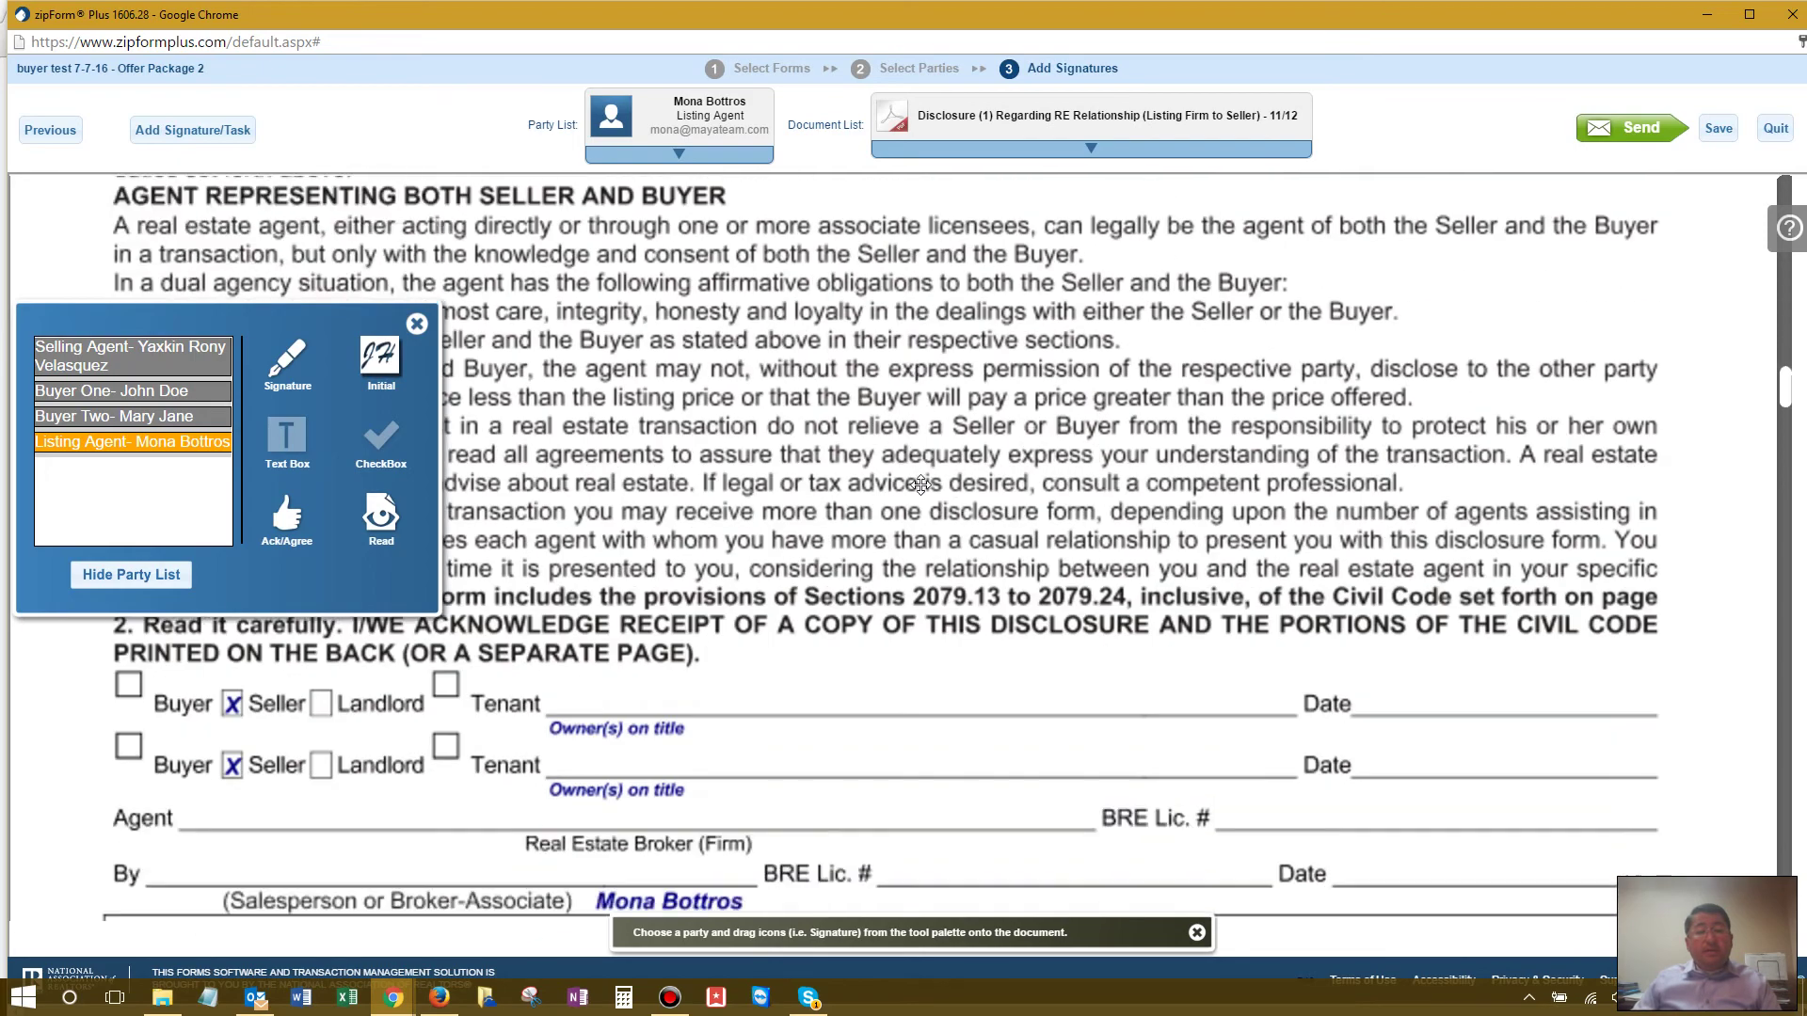
pyautogui.scroll(-4, 920, 485)
pyautogui.scroll(-6, 920, 485)
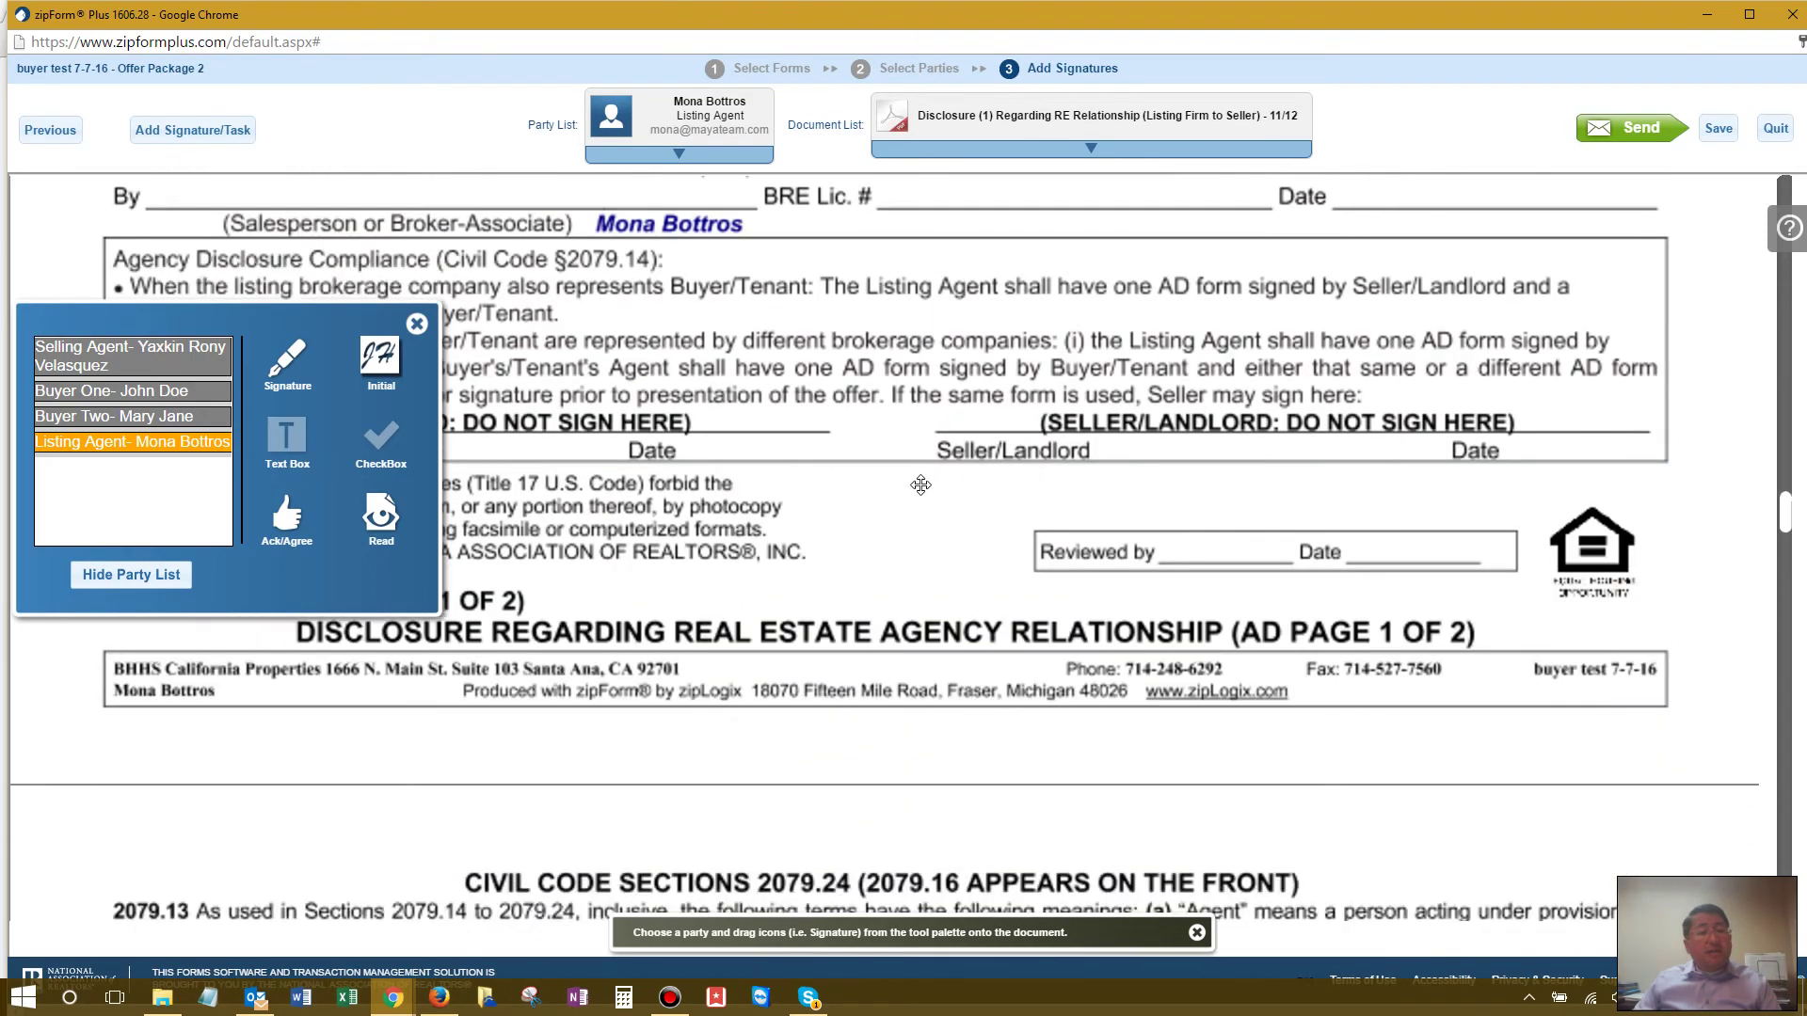
pyautogui.scroll(-12, 920, 484)
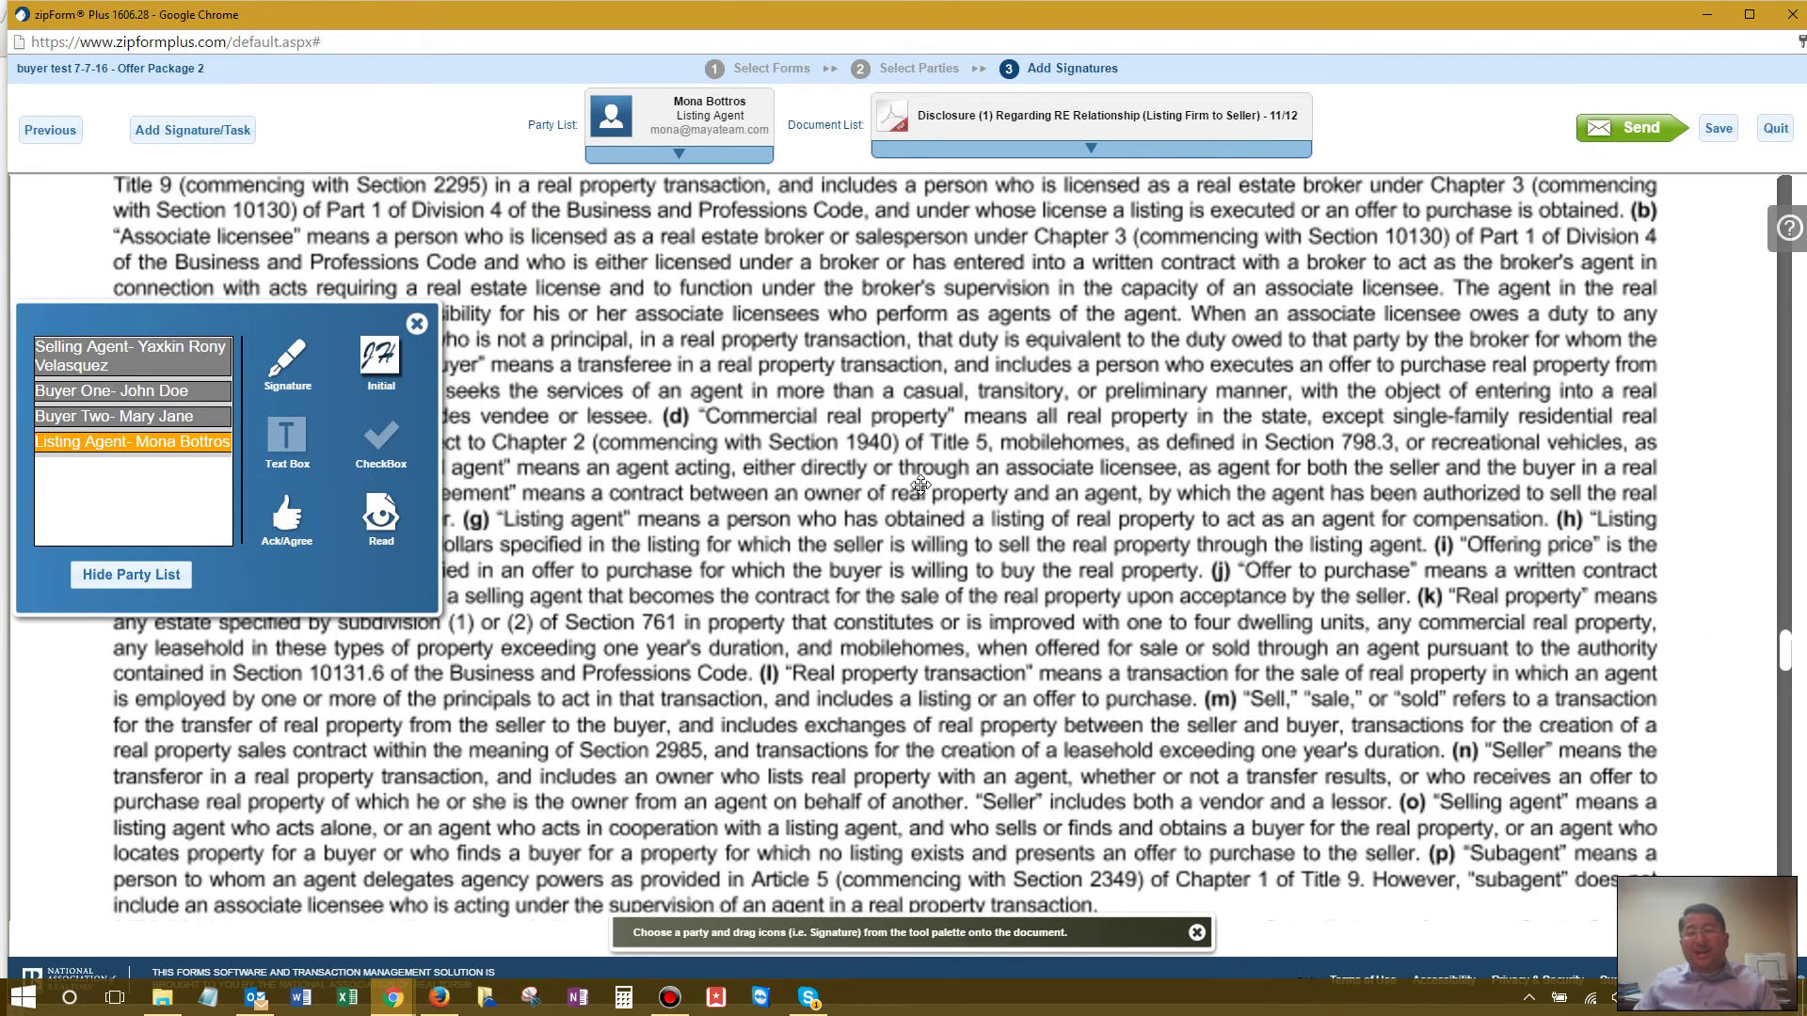
pyautogui.scroll(-7, 920, 485)
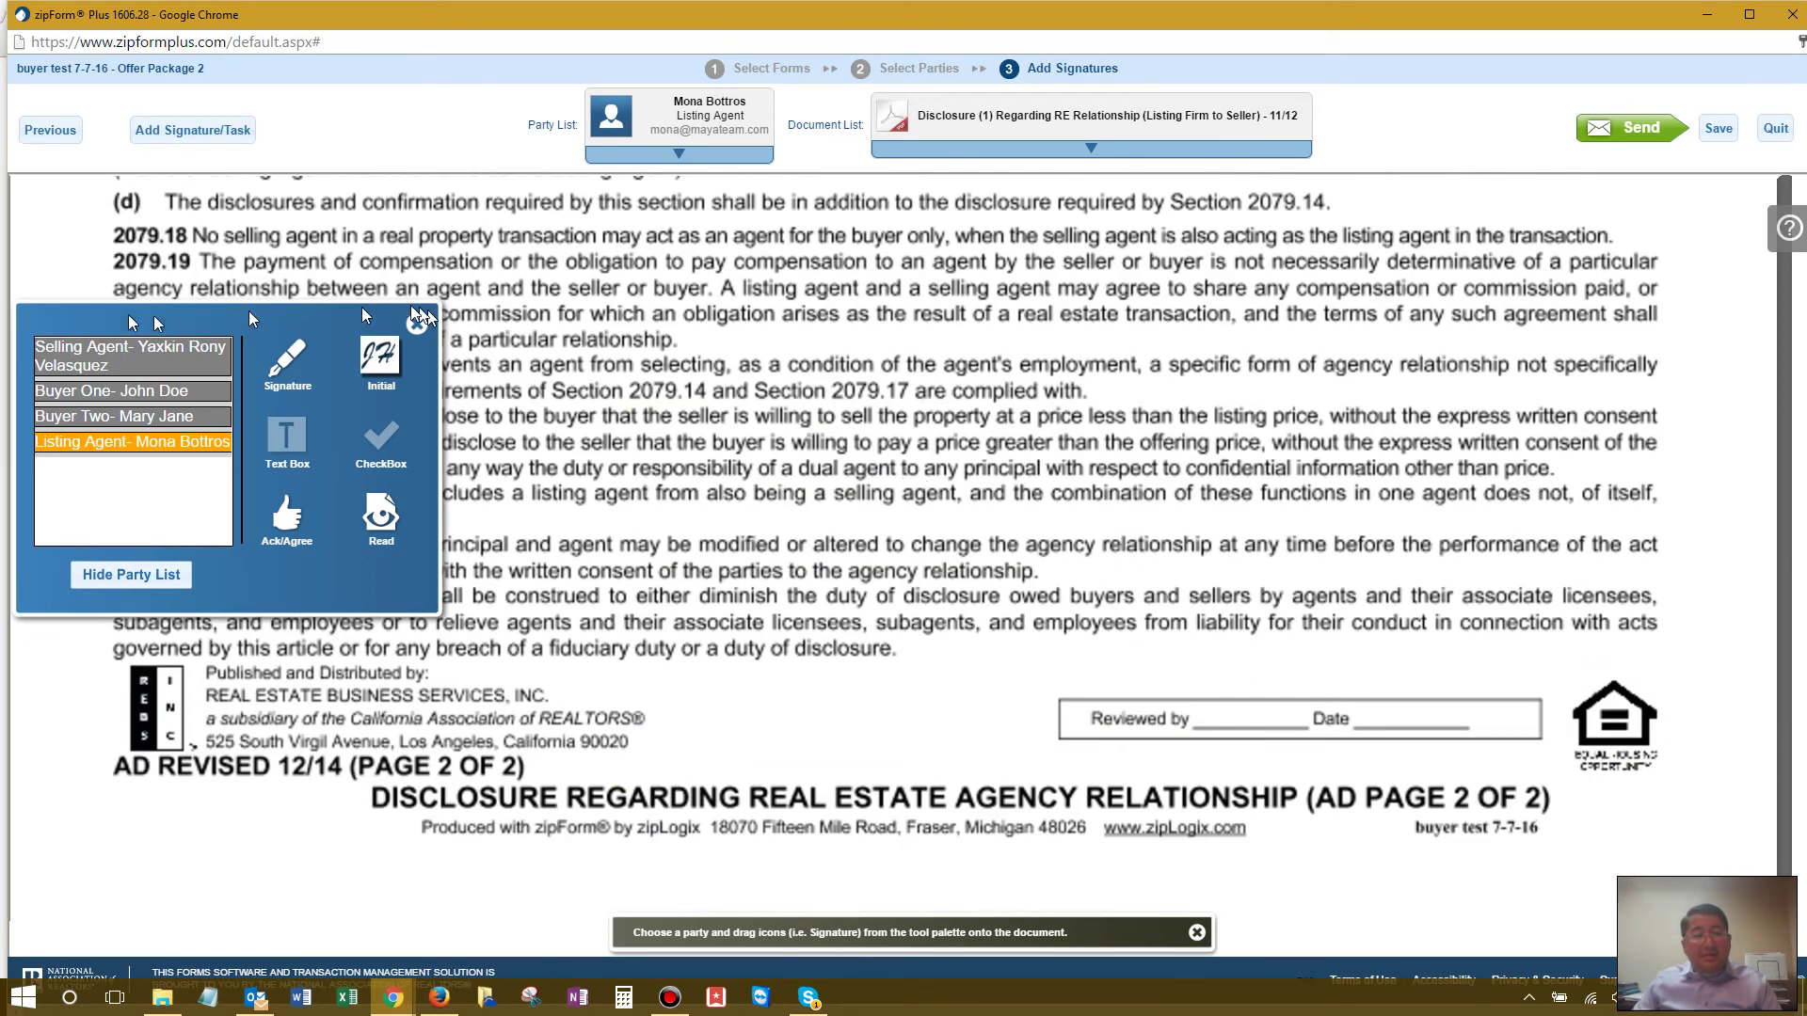
pyautogui.click(143, 367)
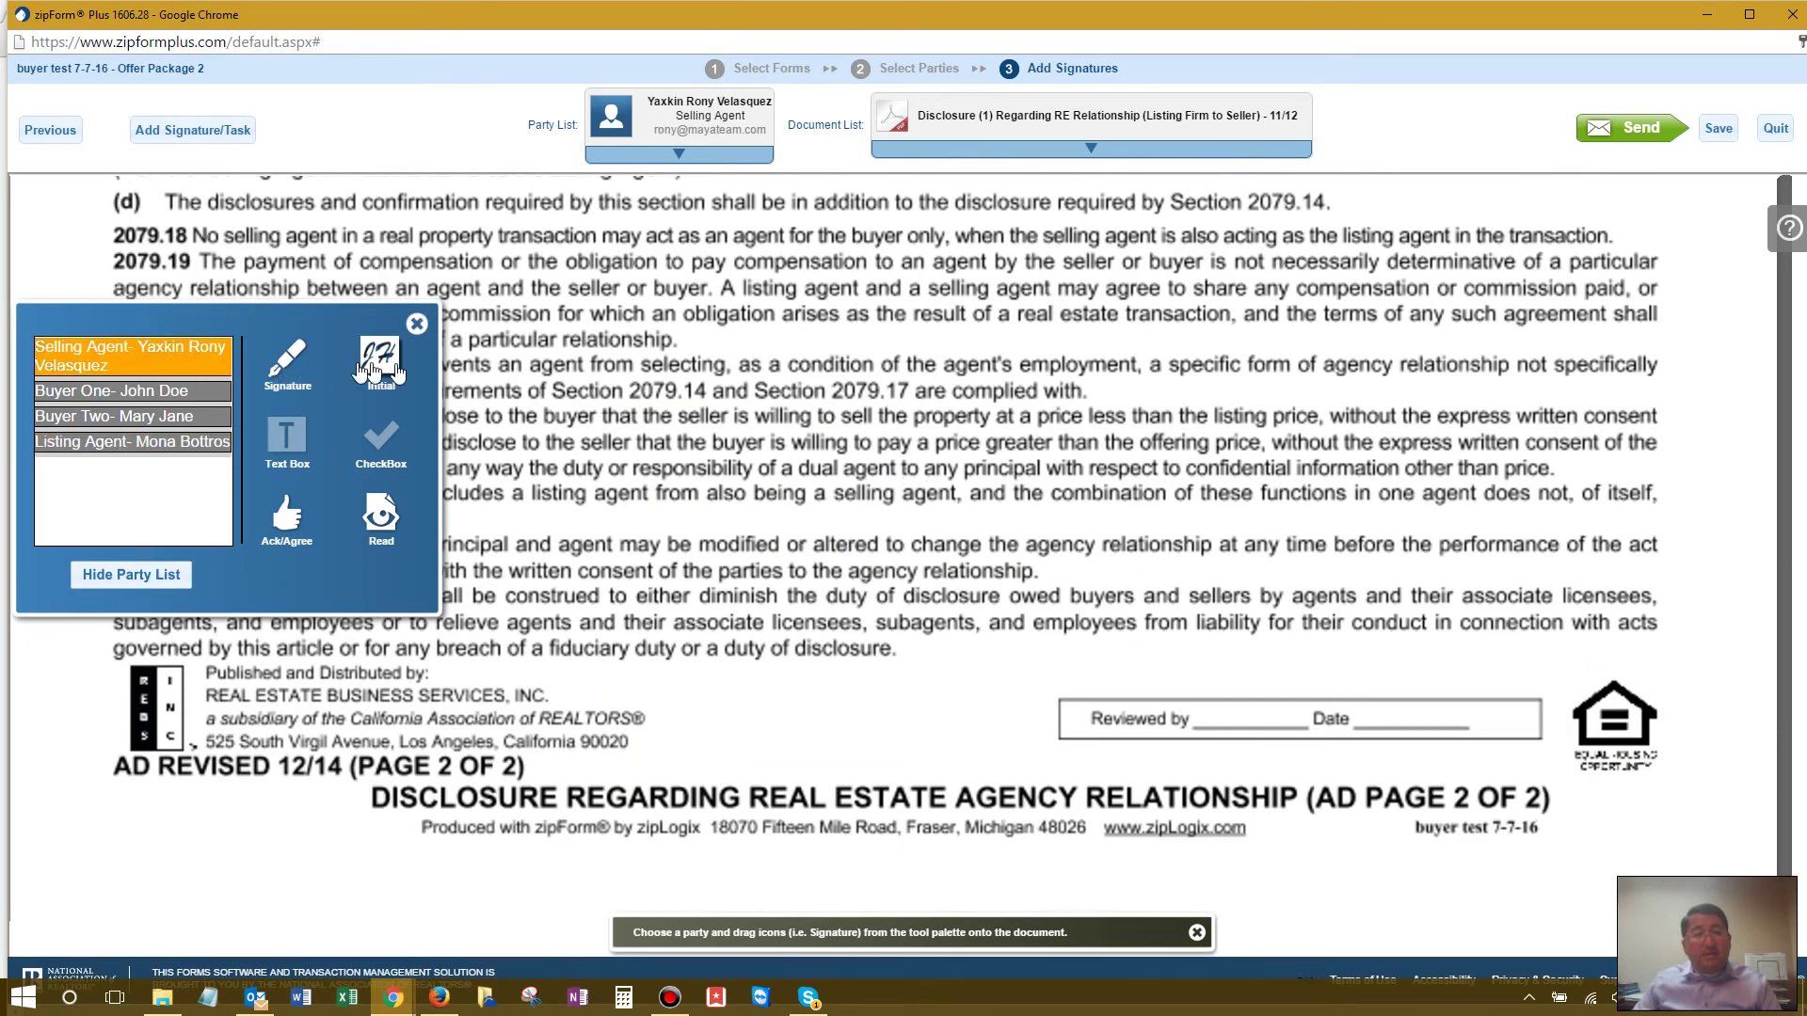
pyautogui.moveTo(379, 358); pyautogui.dragTo(598, 649)
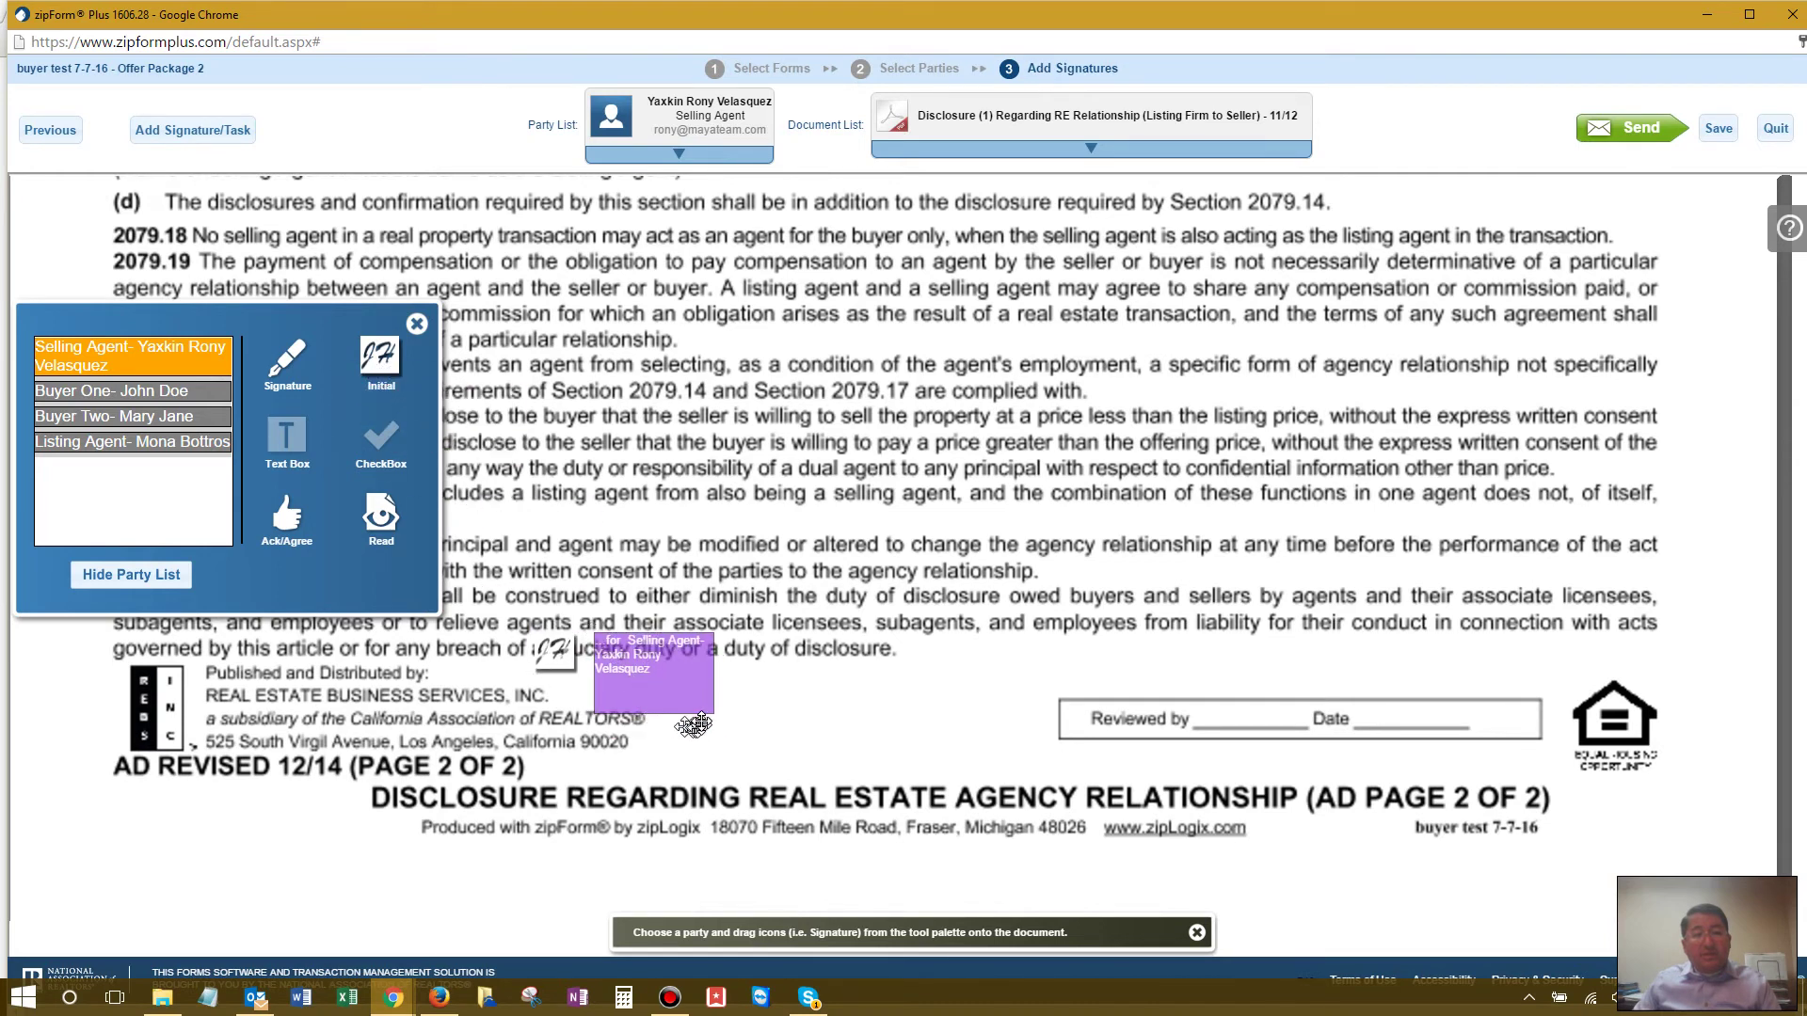
pyautogui.moveTo(703, 712); pyautogui.dragTo(539, 678)
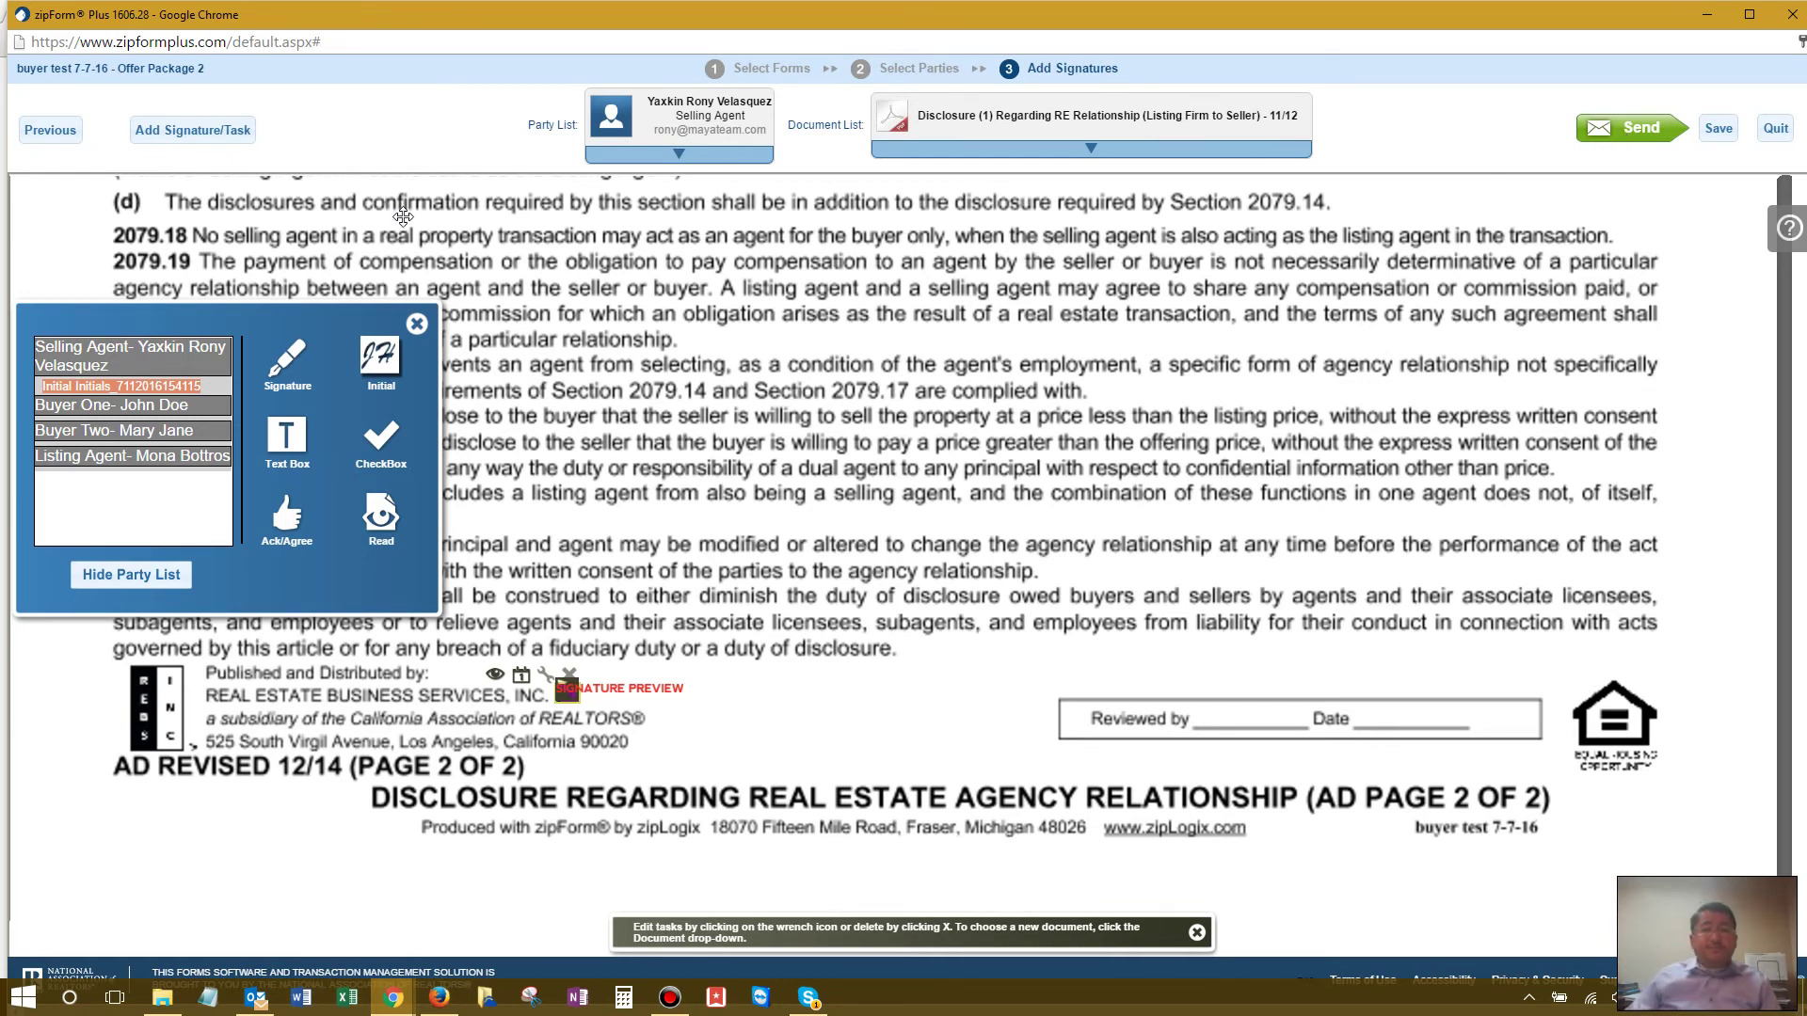
# Step: Leave the signature editor and show the transaction's e-signature packets
pyautogui.click(1766, 132)
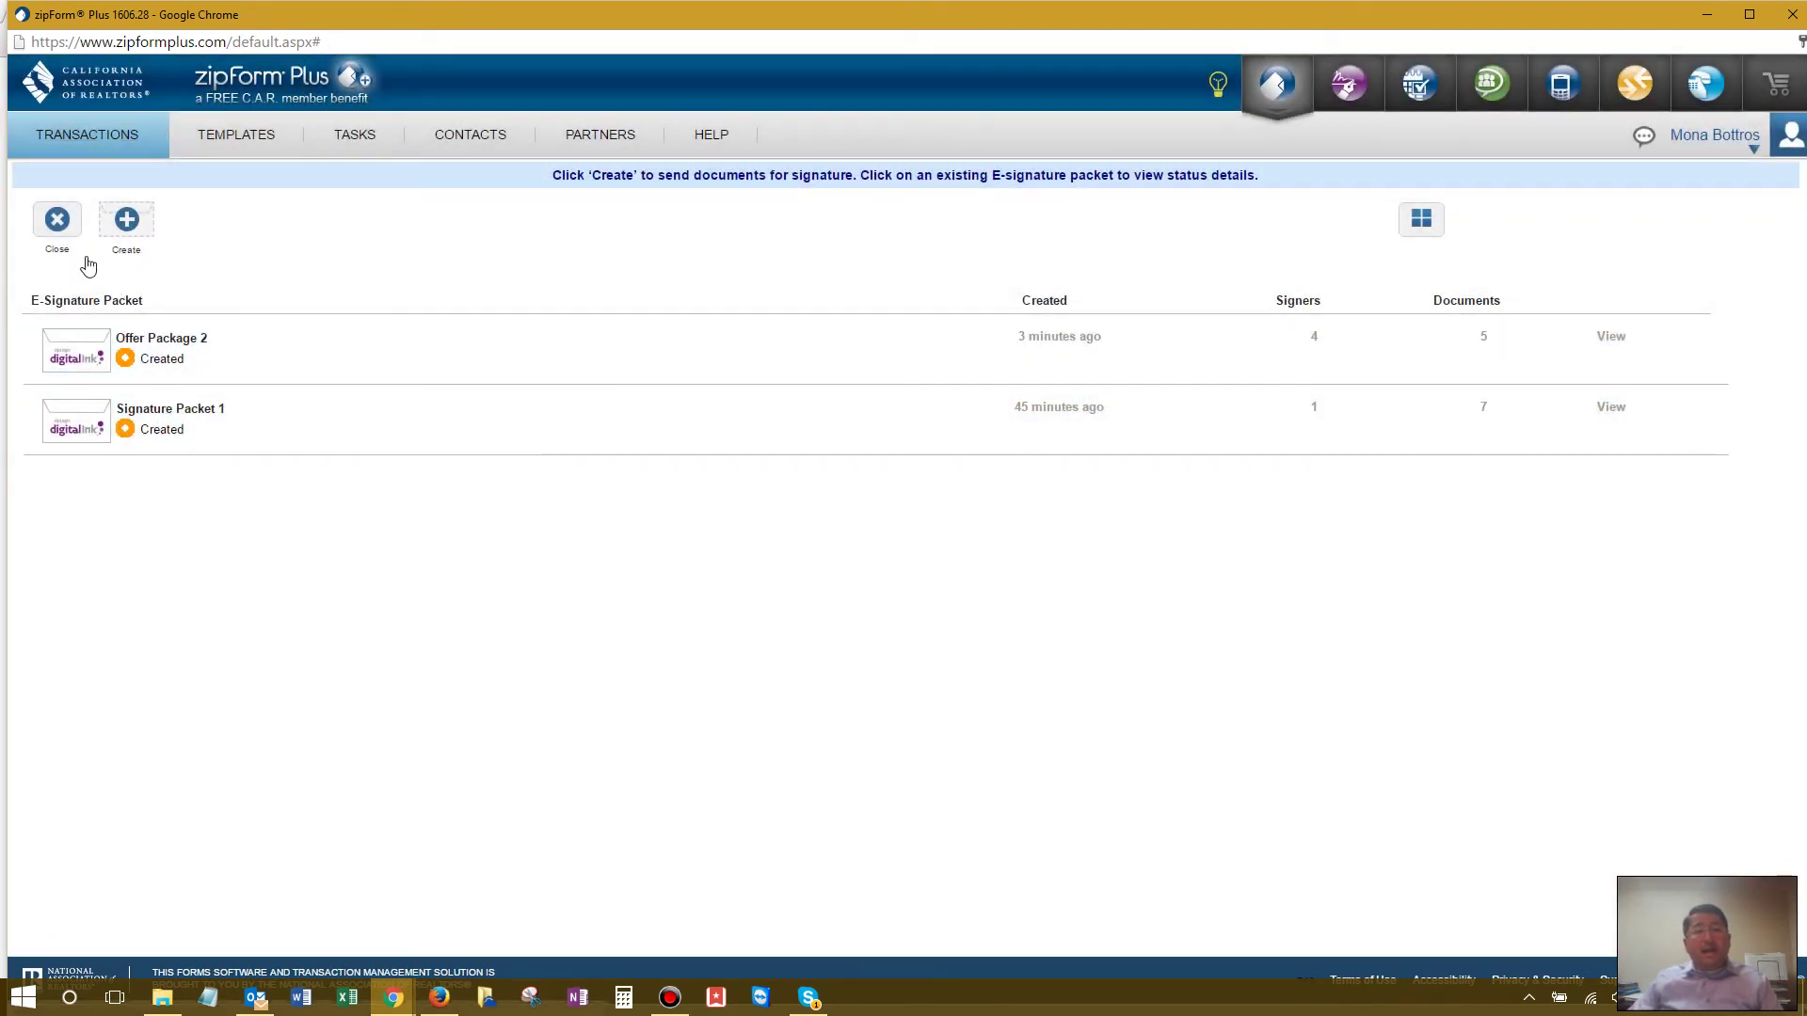
pyautogui.click(56, 228)
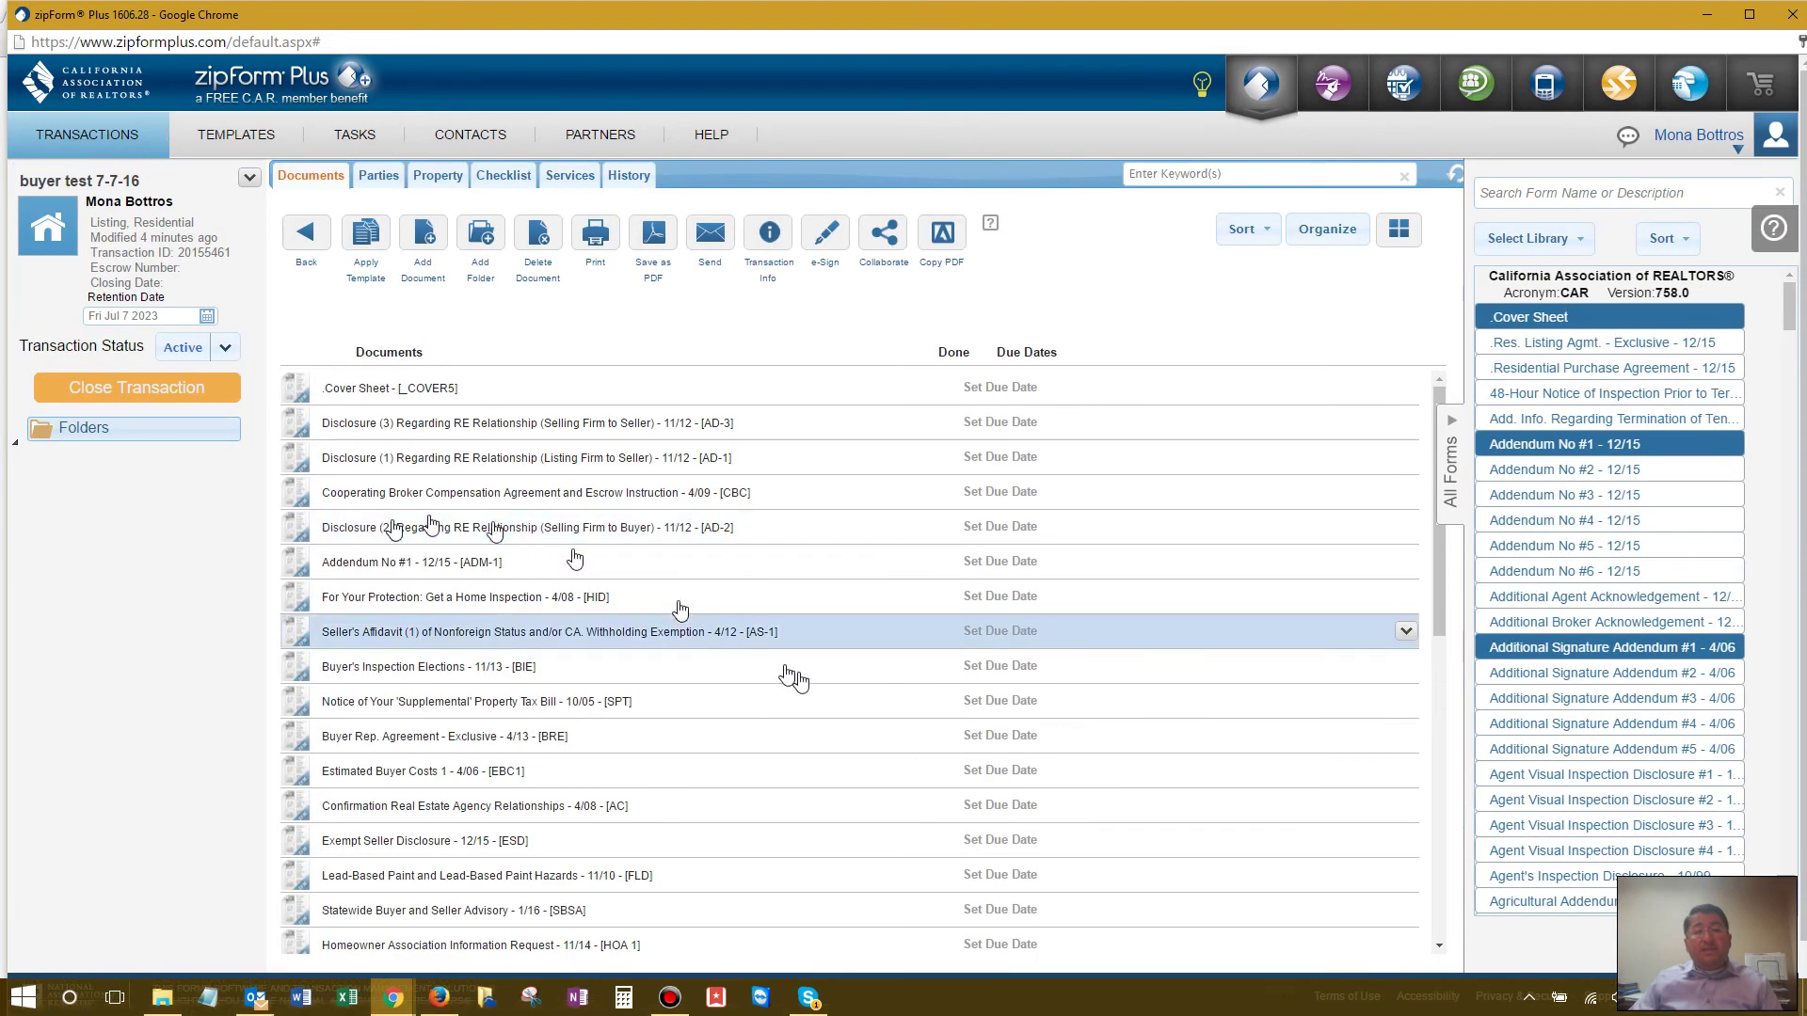
pyautogui.scroll(-10, 790, 674)
pyautogui.scroll(15, 755, 701)
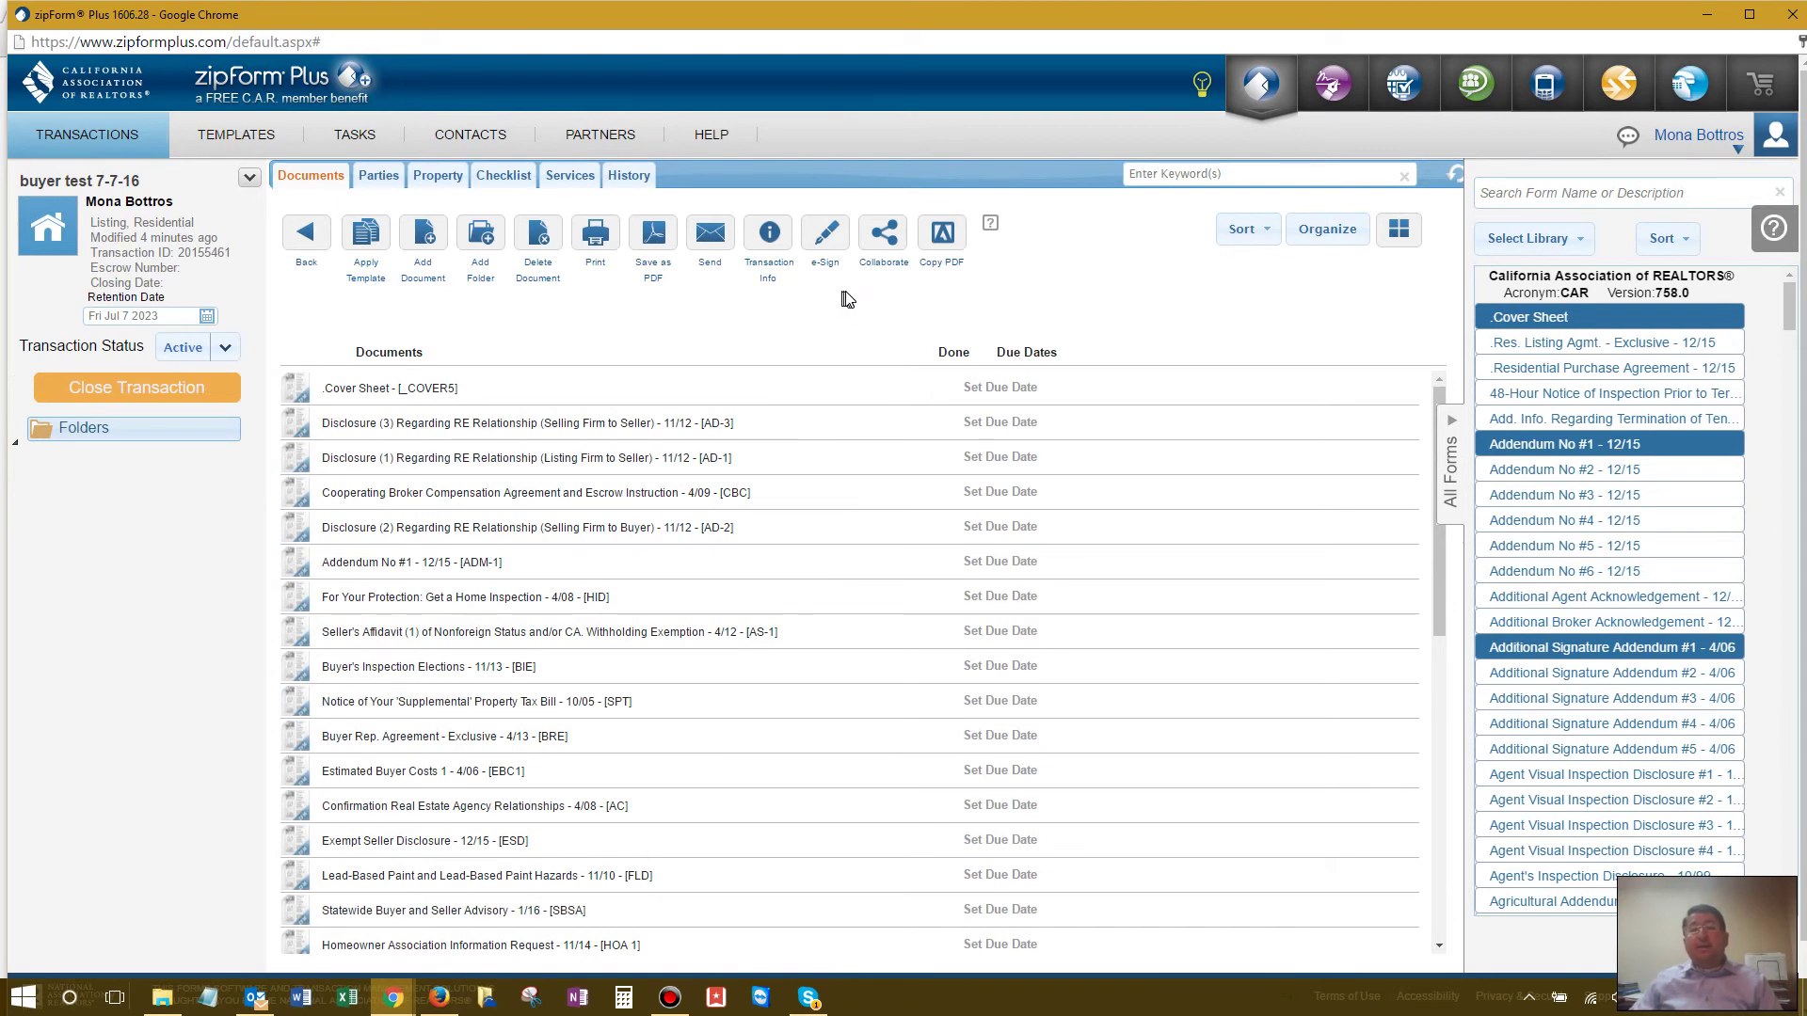
pyautogui.click(822, 240)
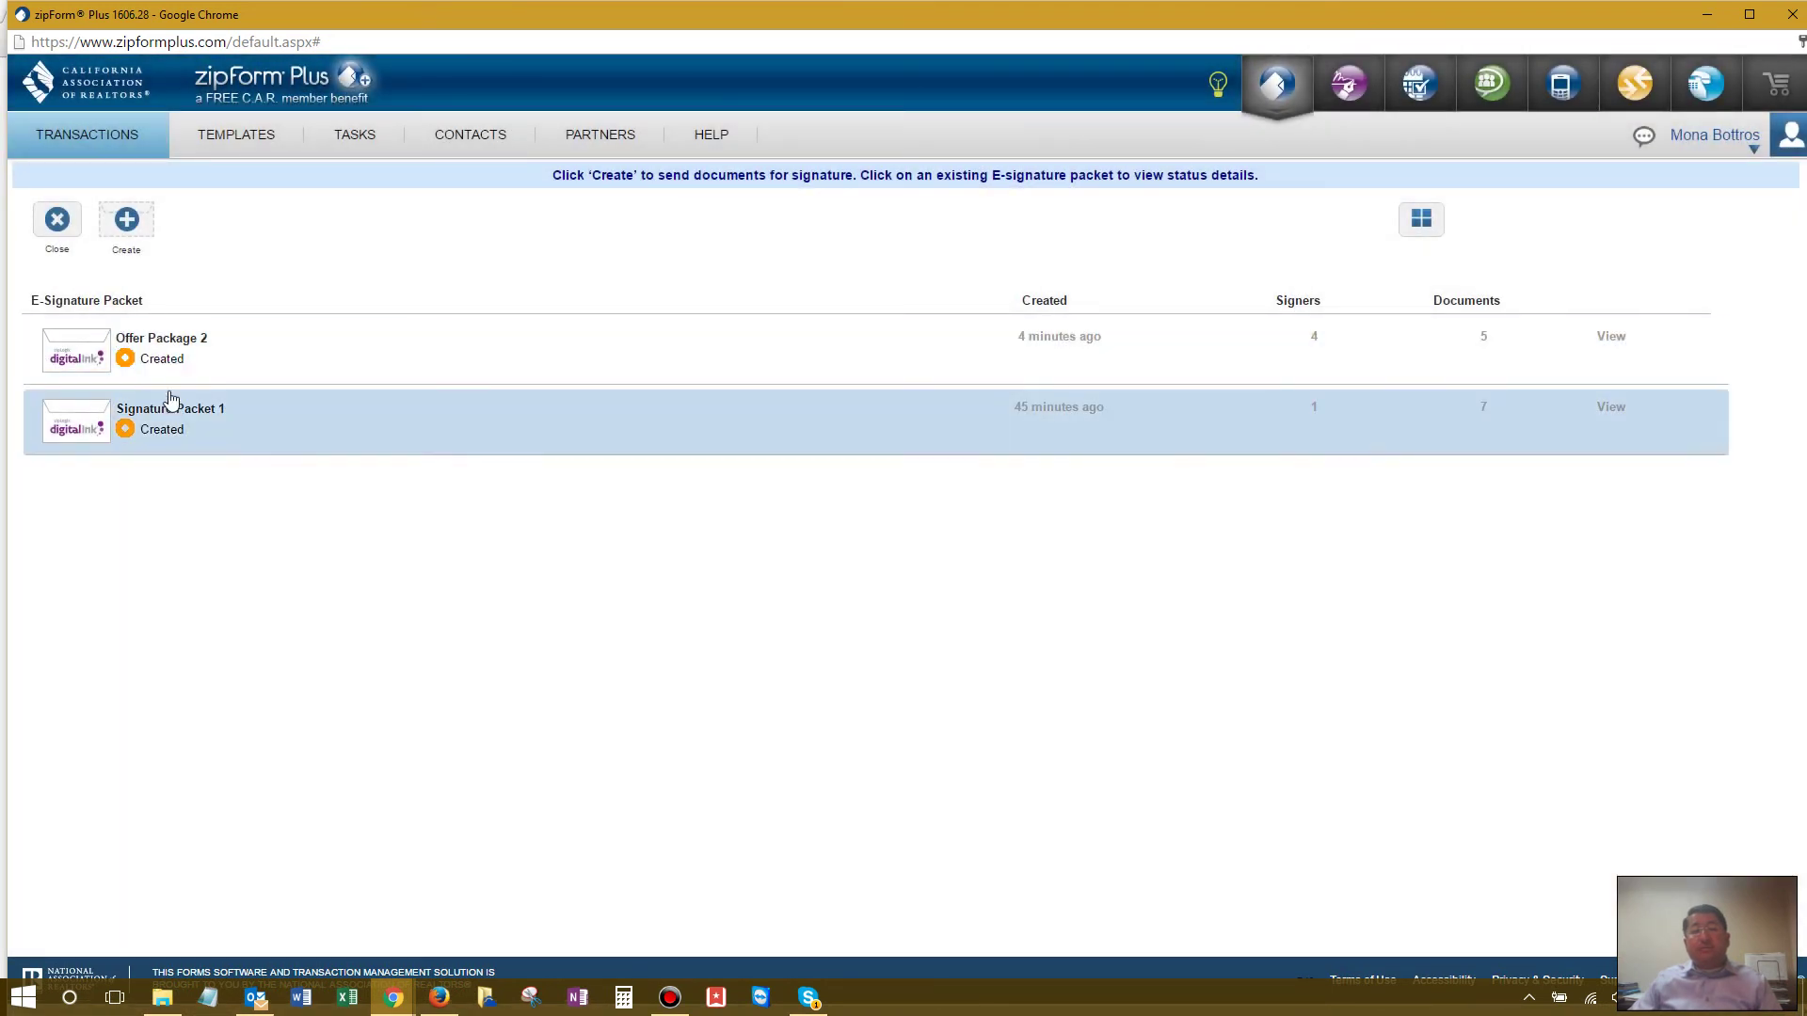
# Step: Review Offer Package 2's details and full view twice, then return to all transactions
pyautogui.click(184, 344)
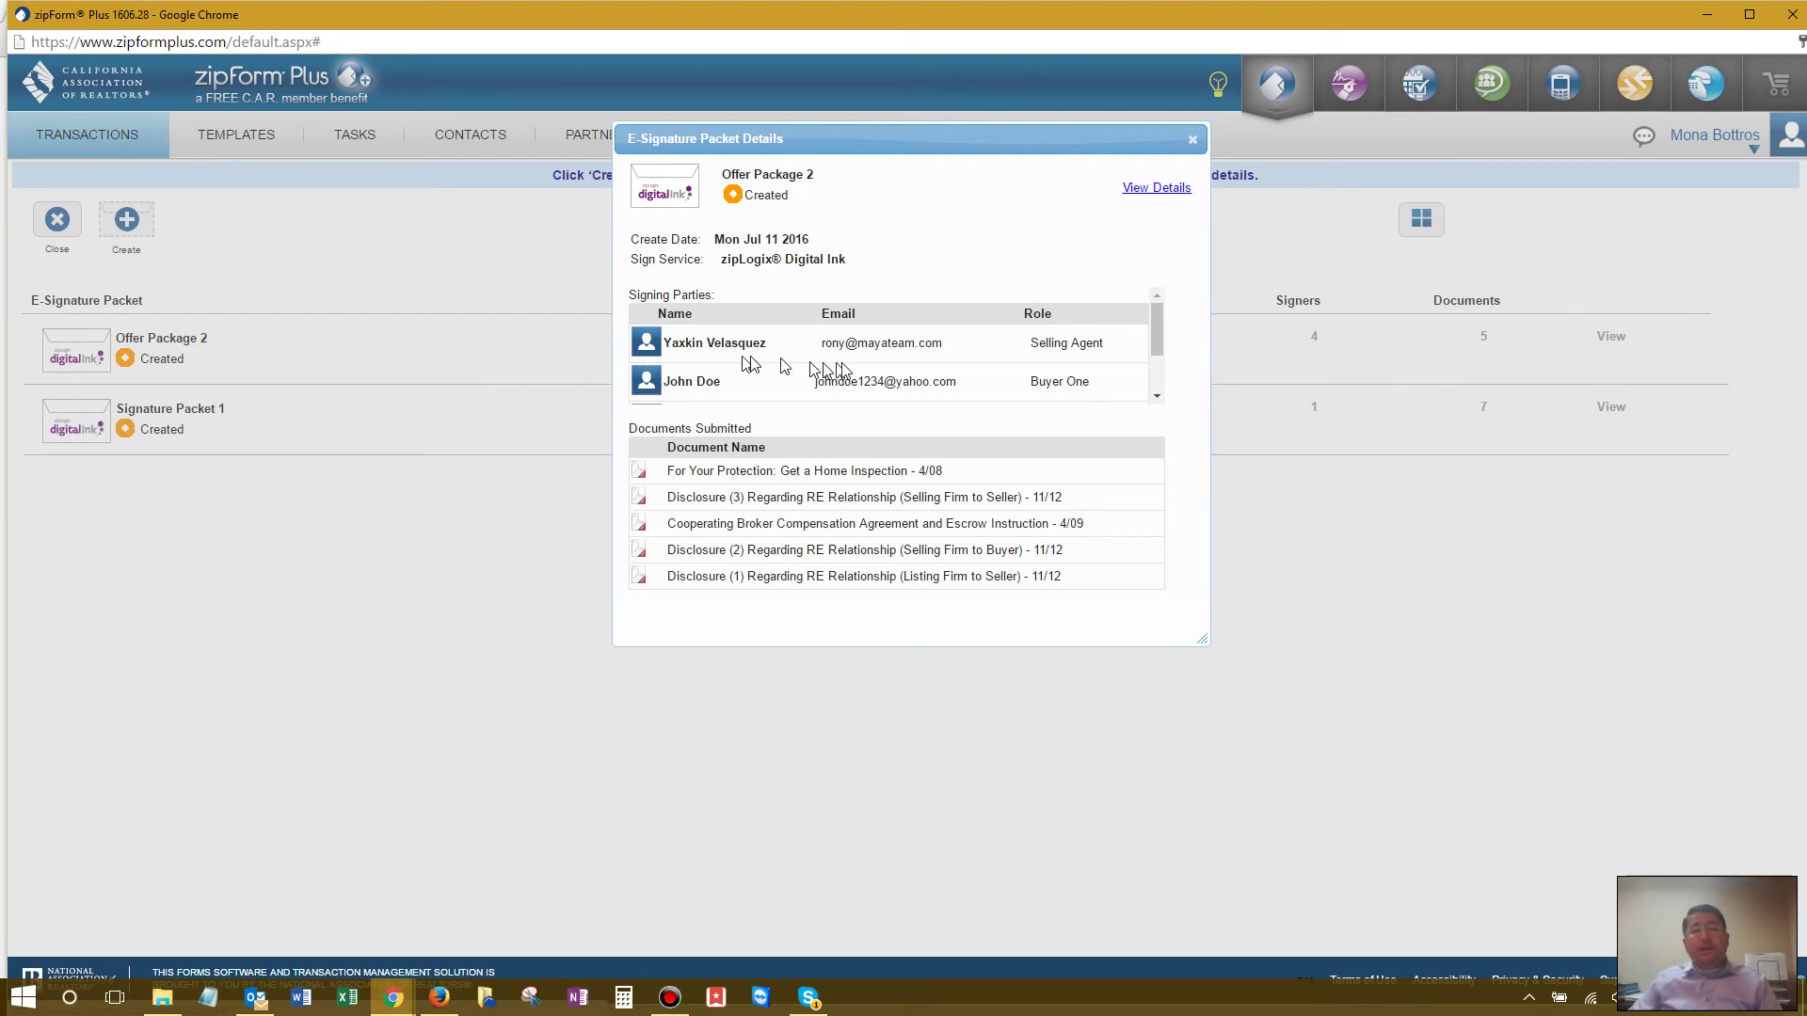
pyautogui.click(1147, 190)
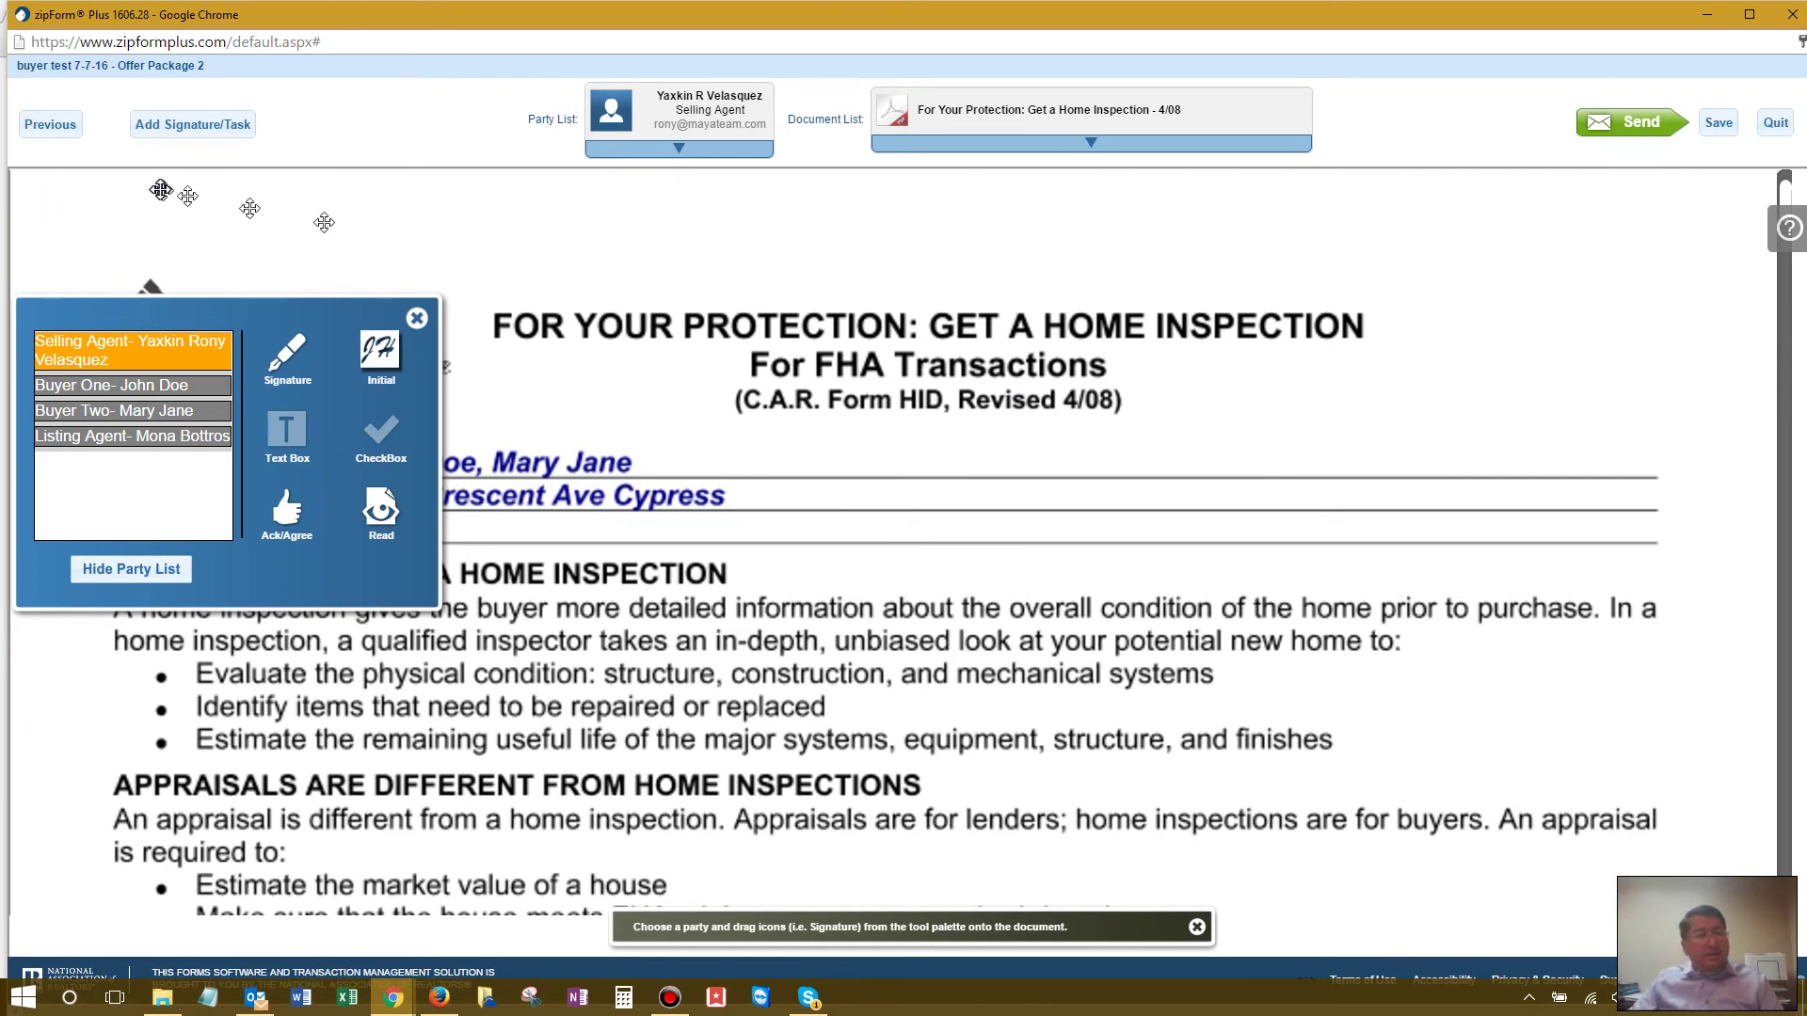
pyautogui.click(1773, 125)
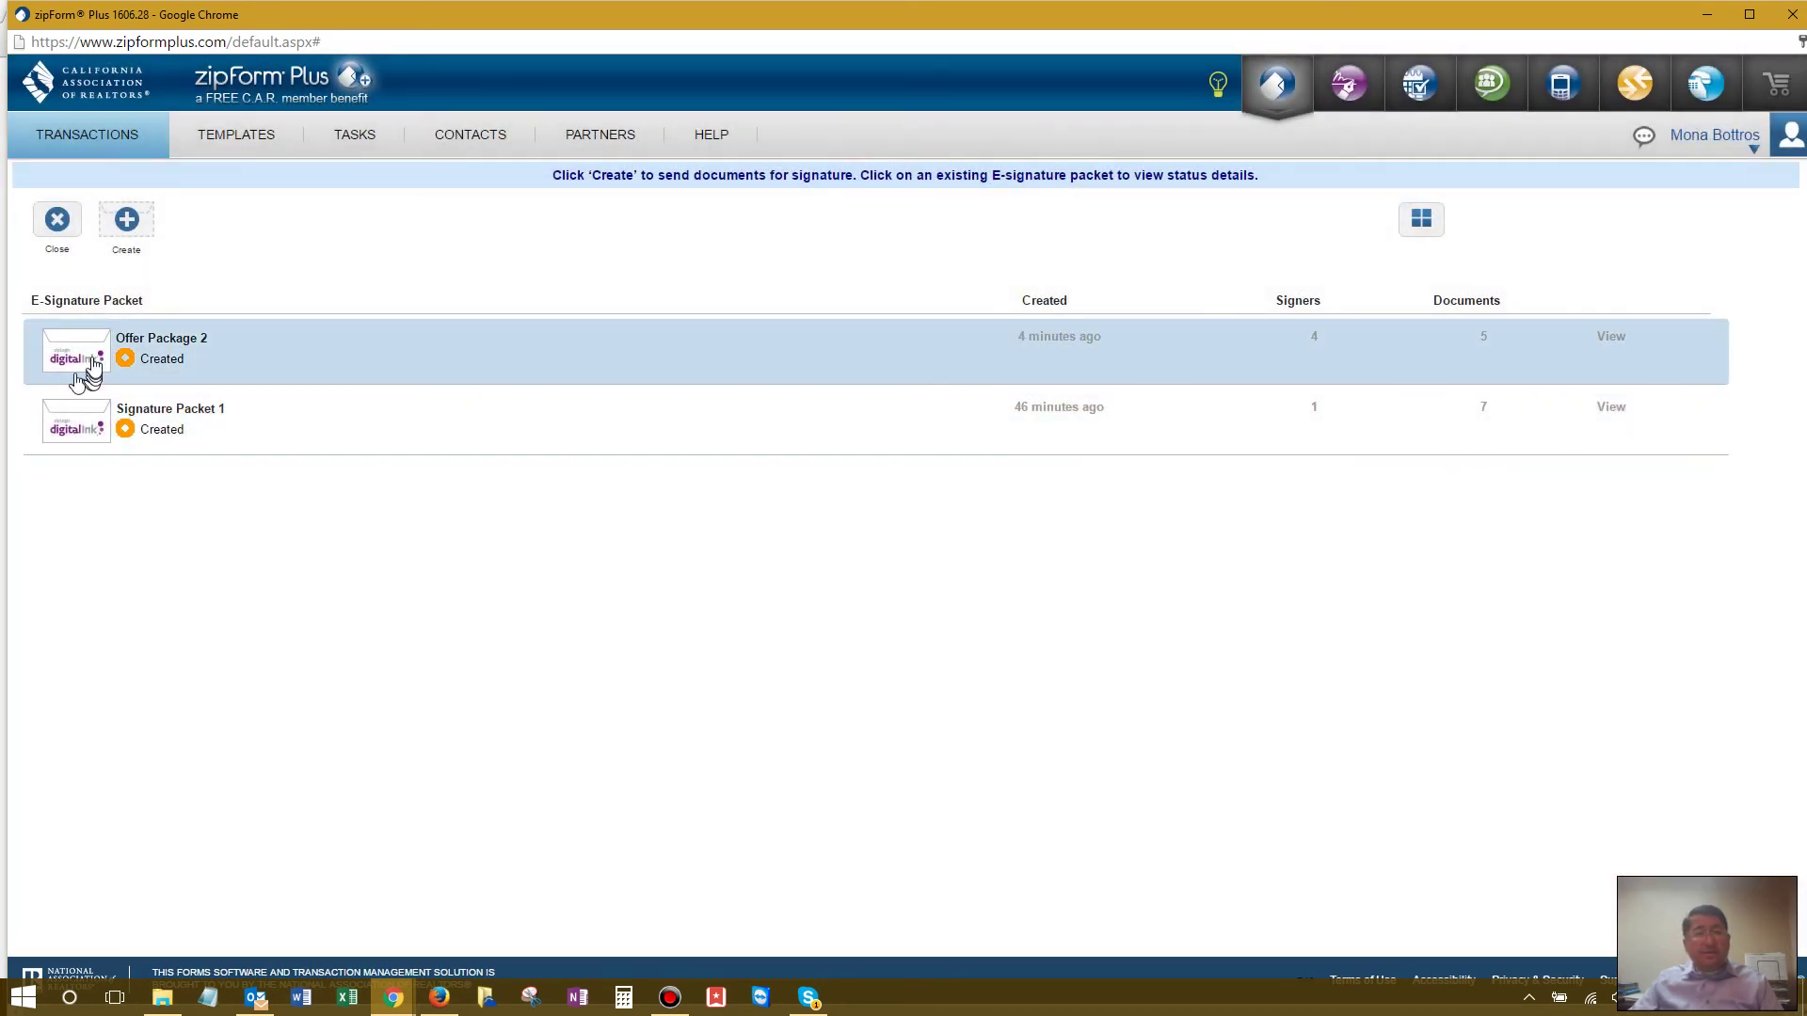
pyautogui.click(86, 369)
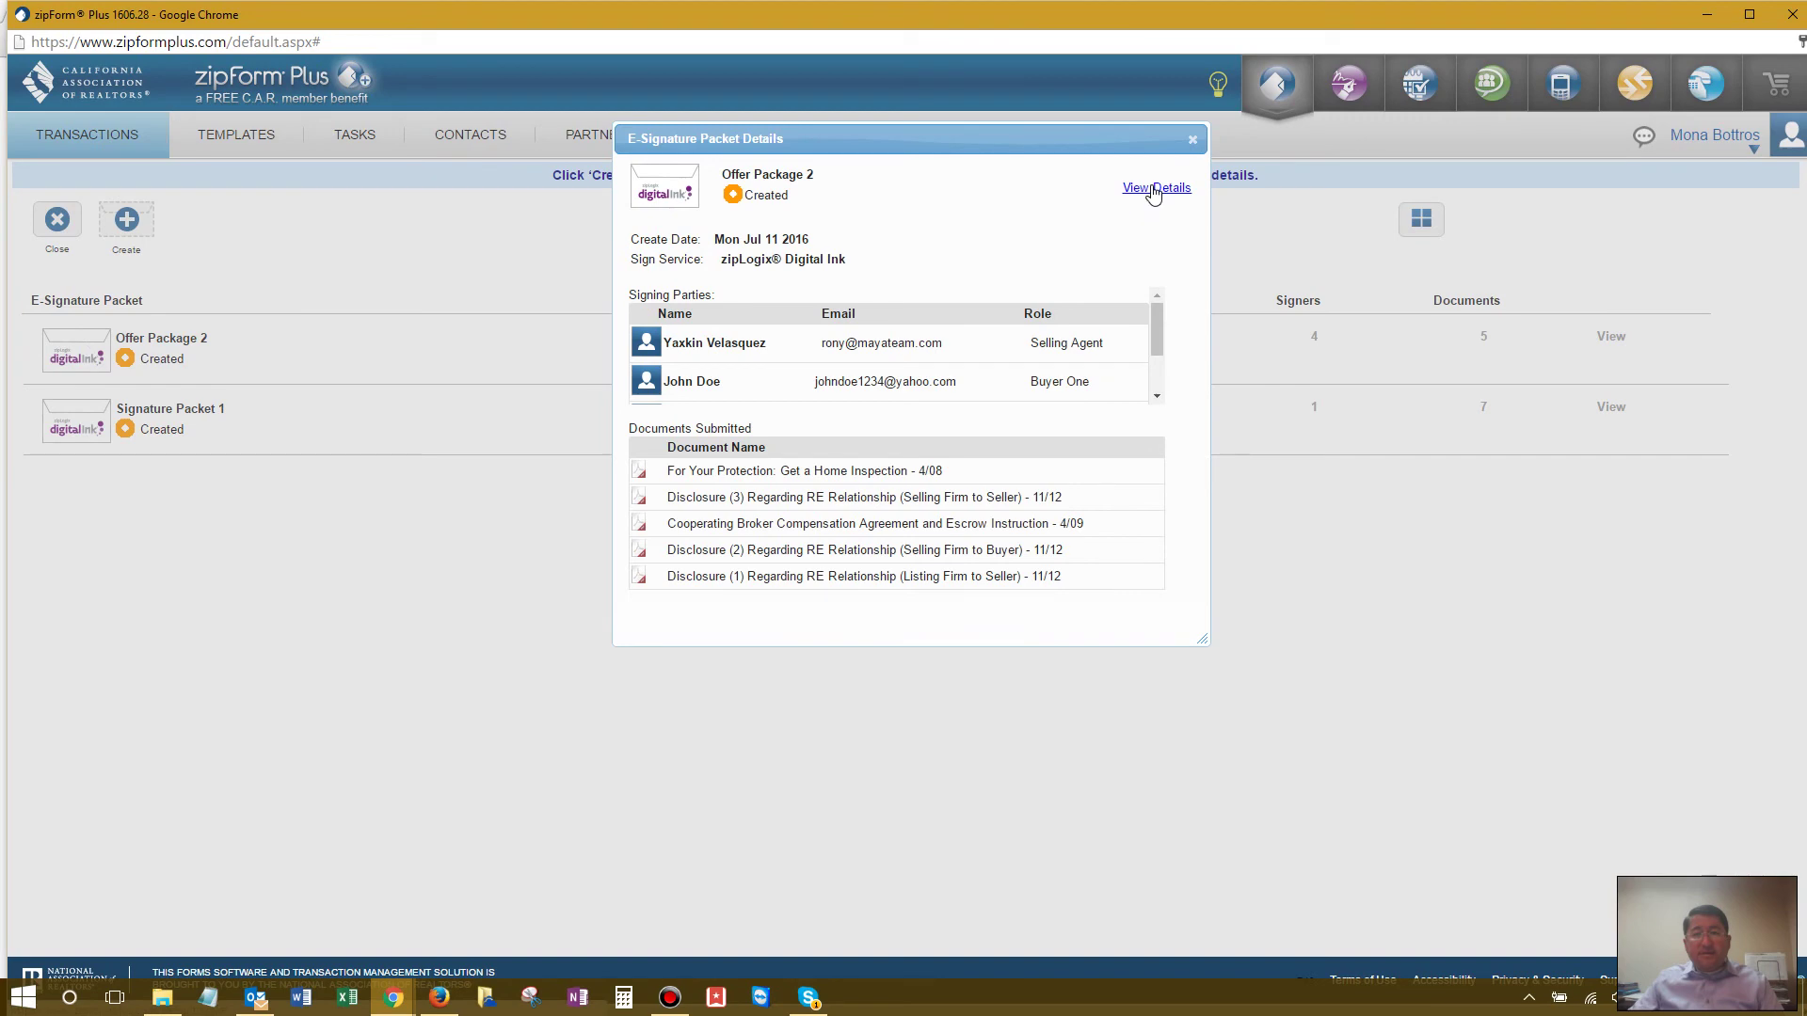
pyautogui.click(1153, 190)
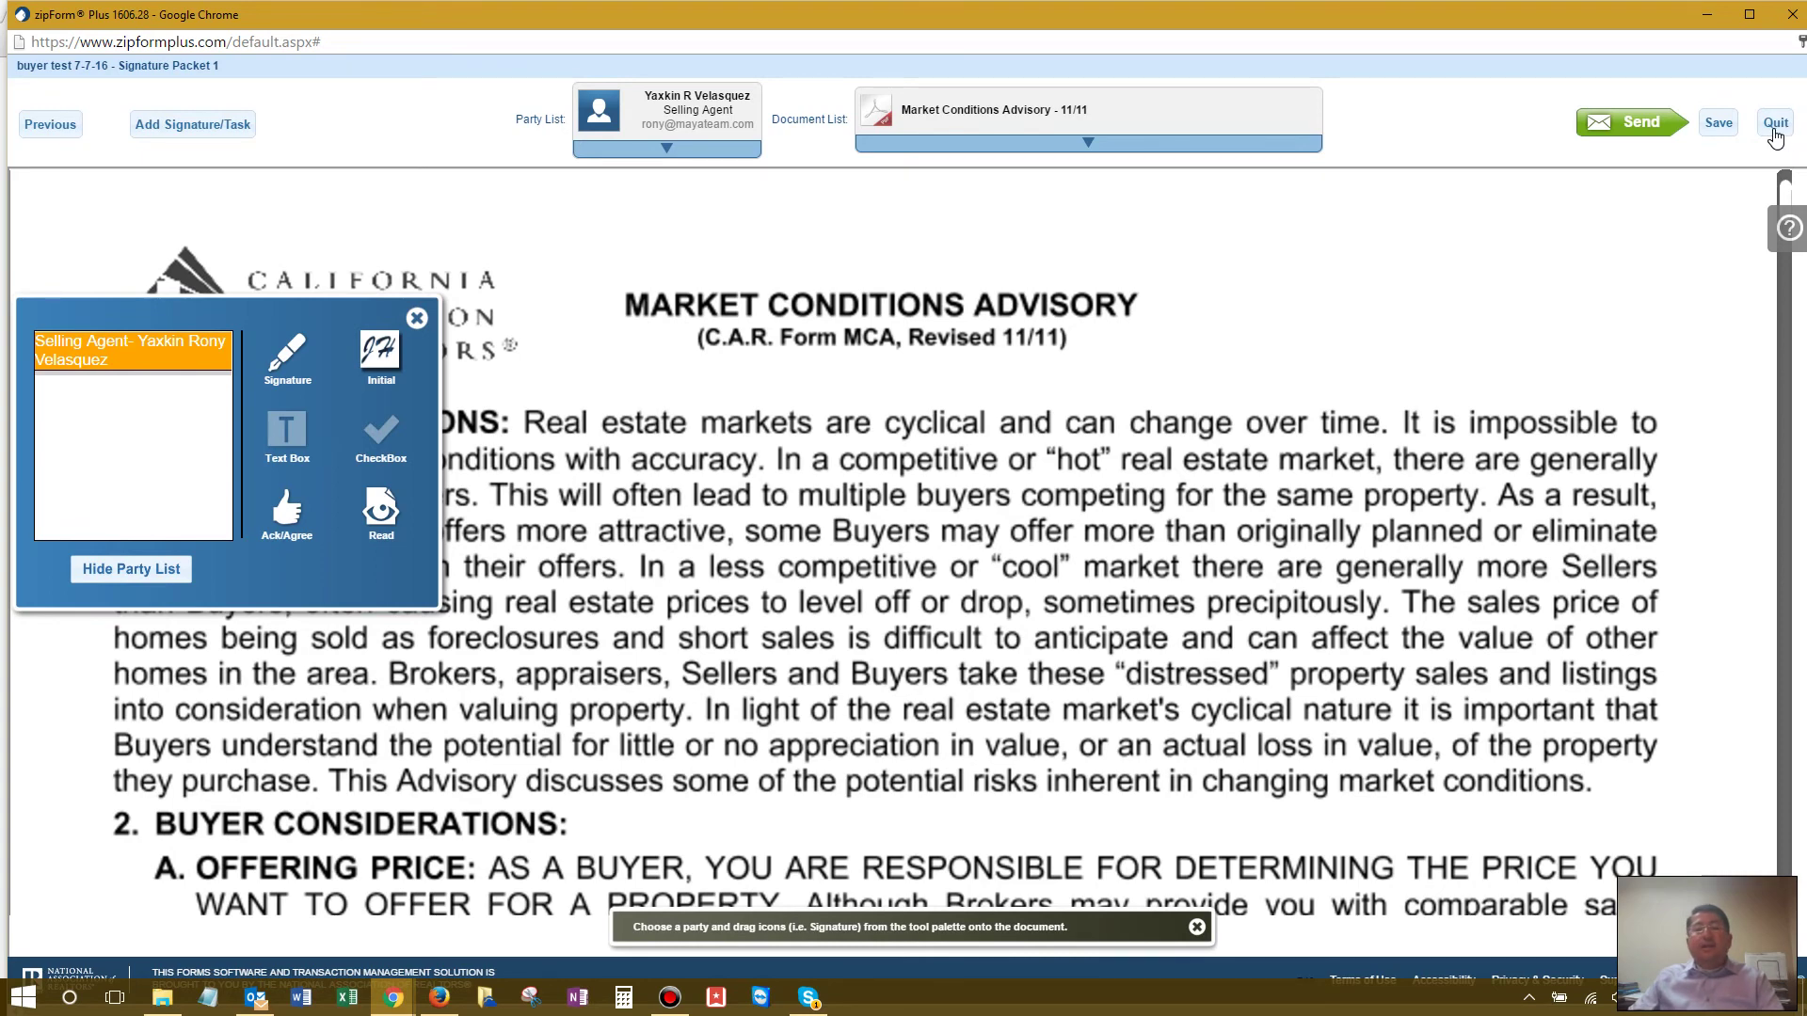
pyautogui.click(1781, 132)
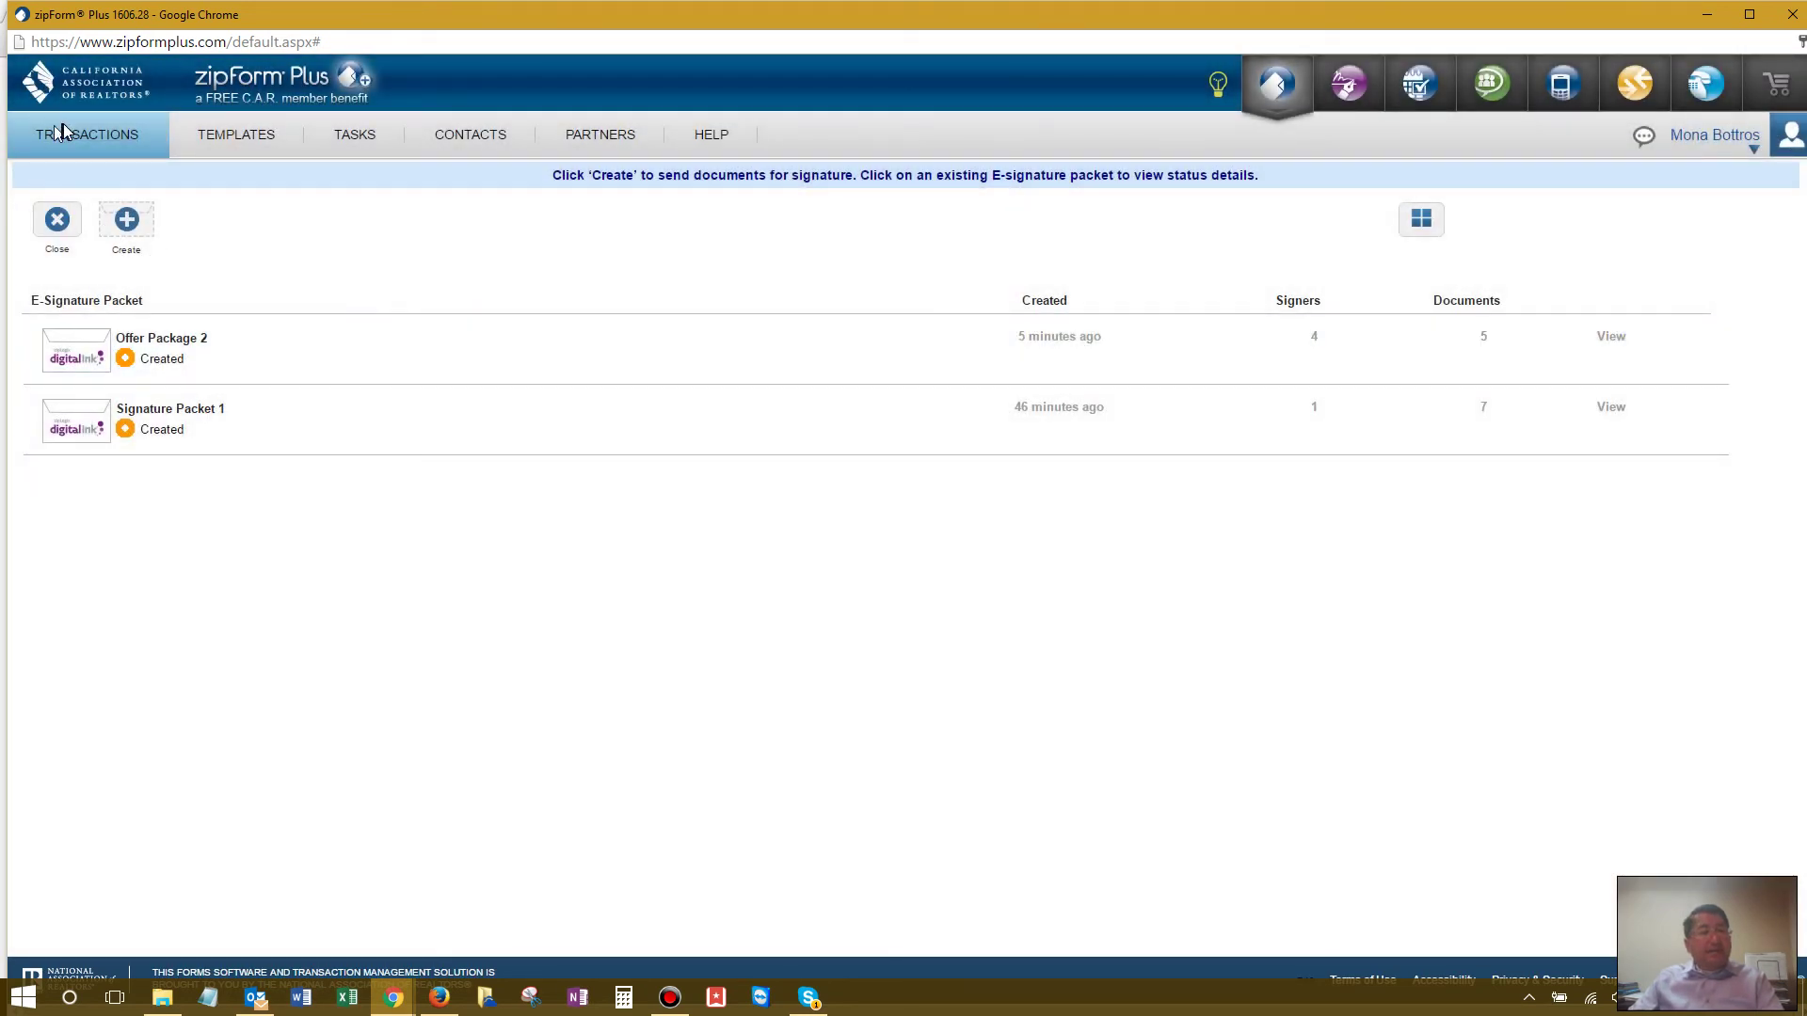
pyautogui.click(71, 132)
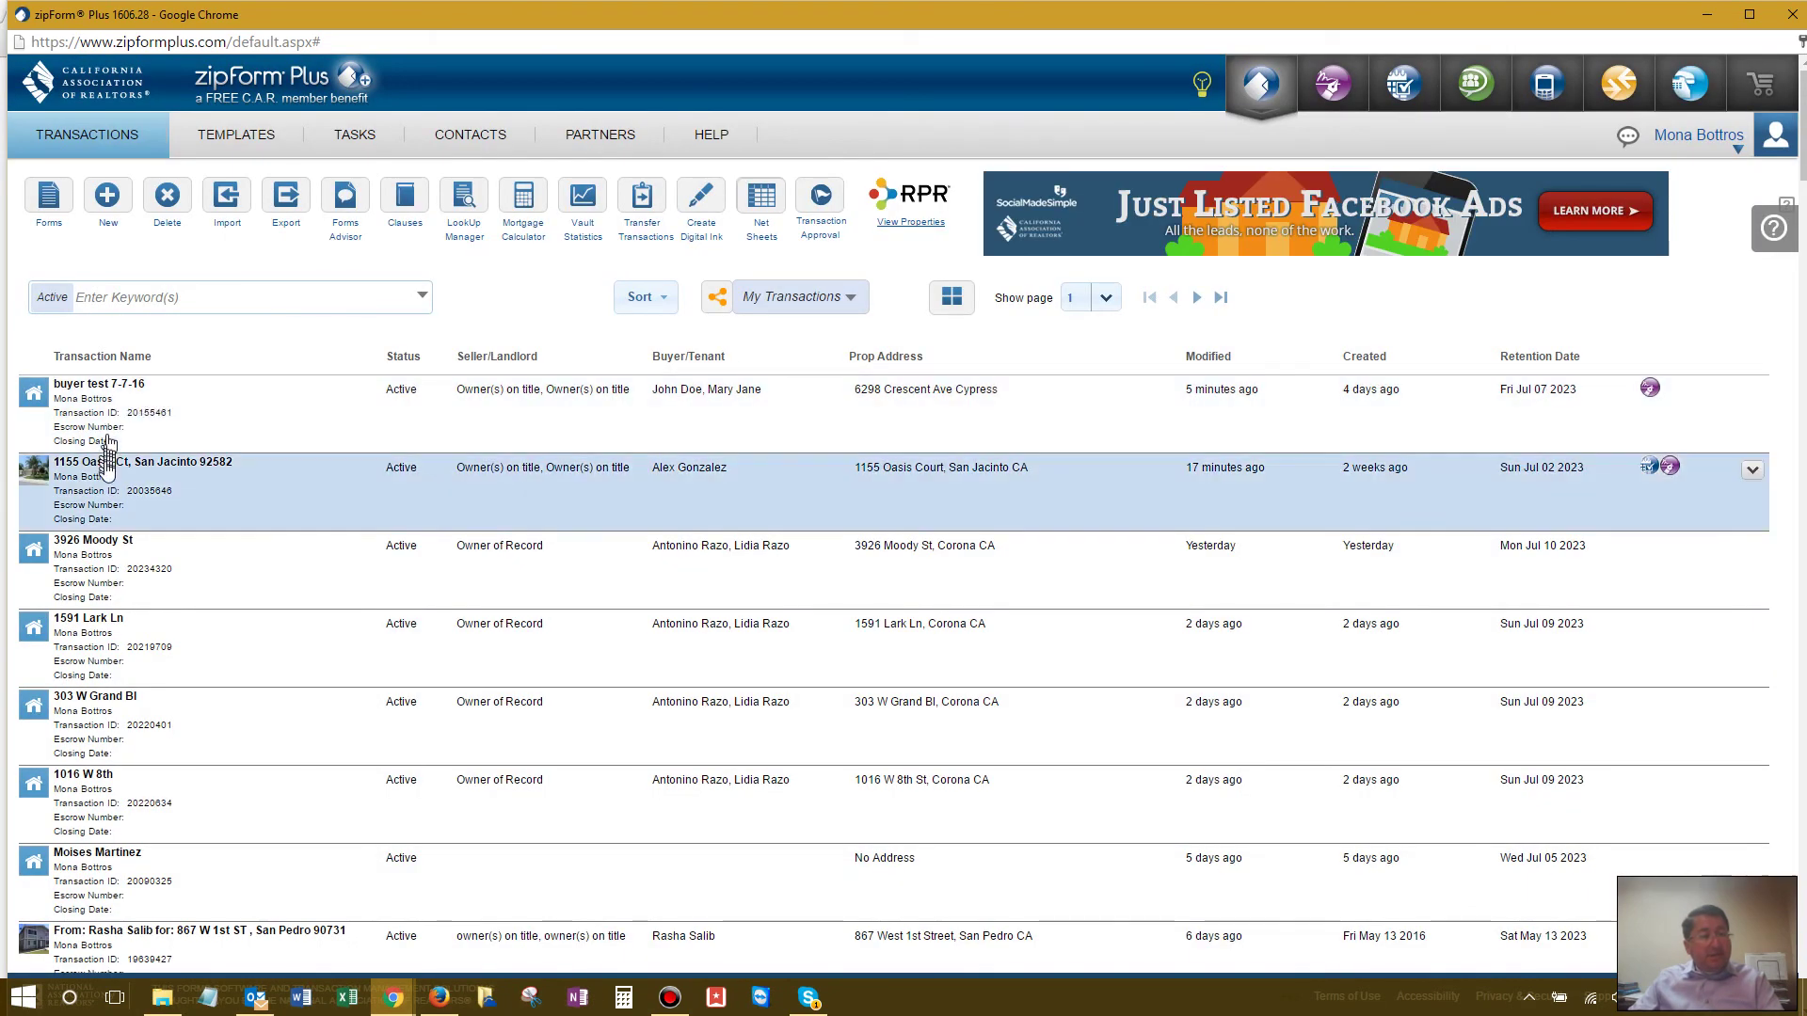
pyautogui.click(113, 468)
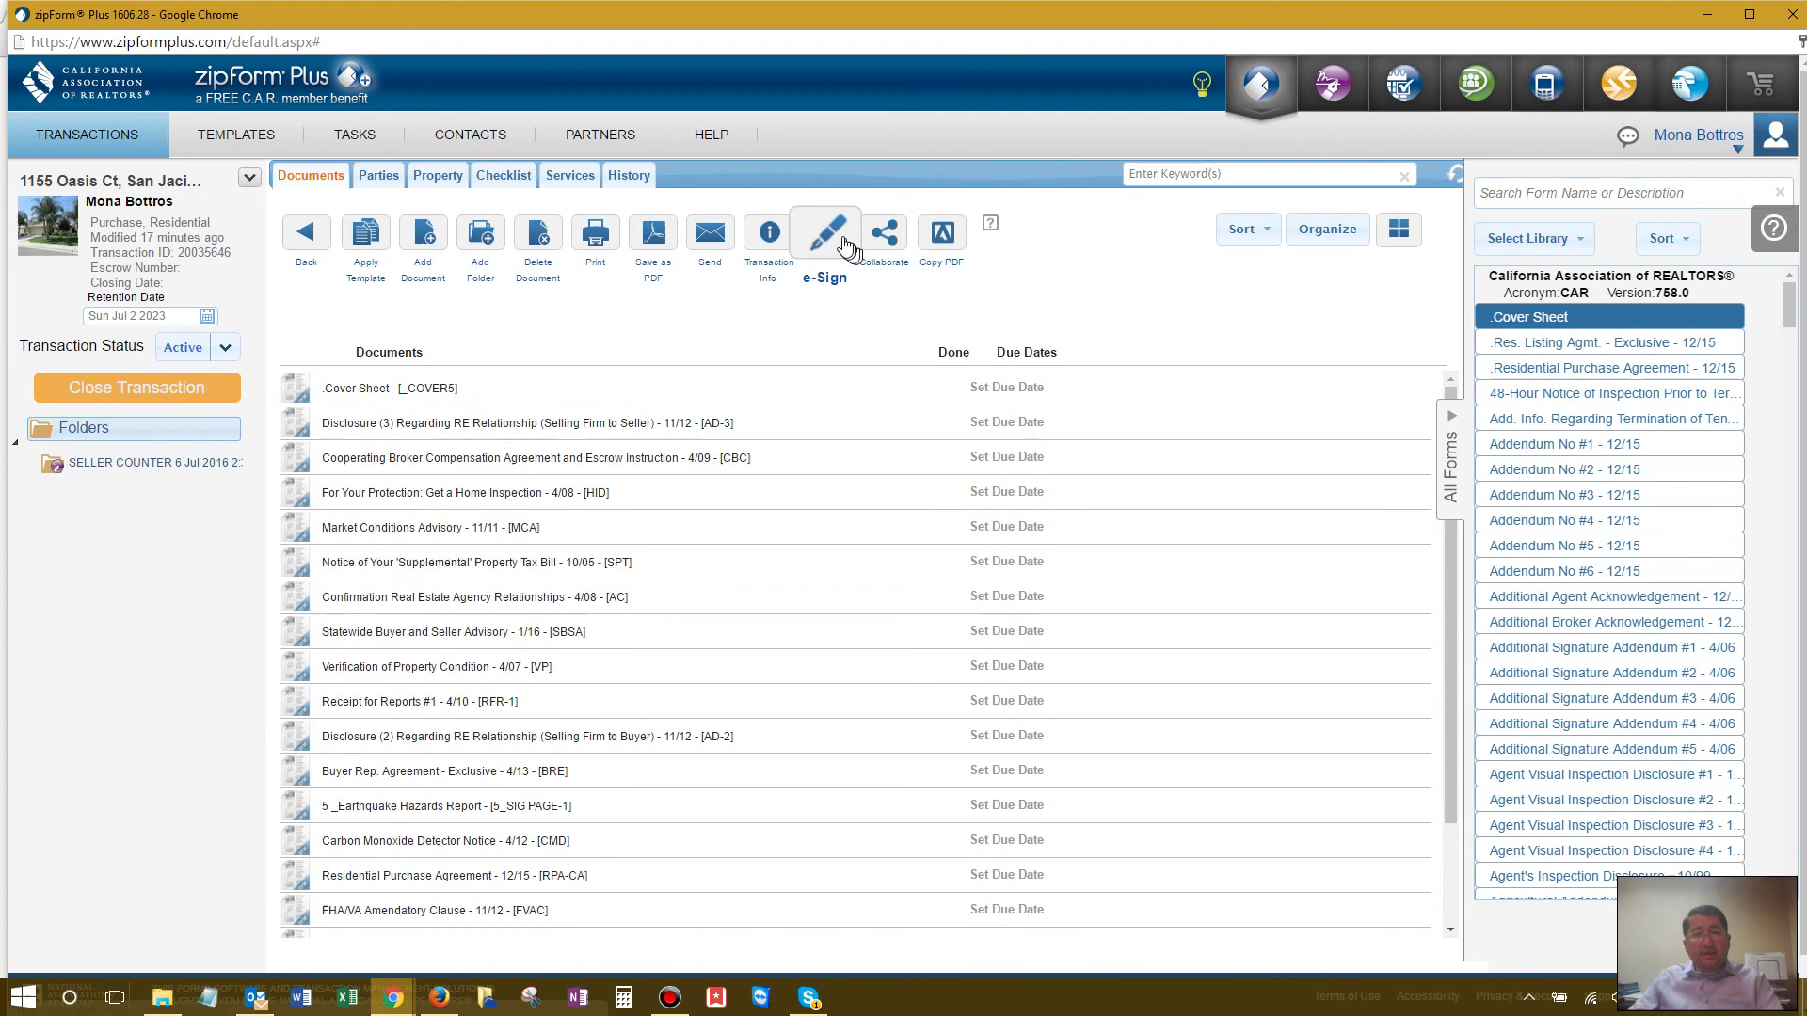
pyautogui.click(846, 247)
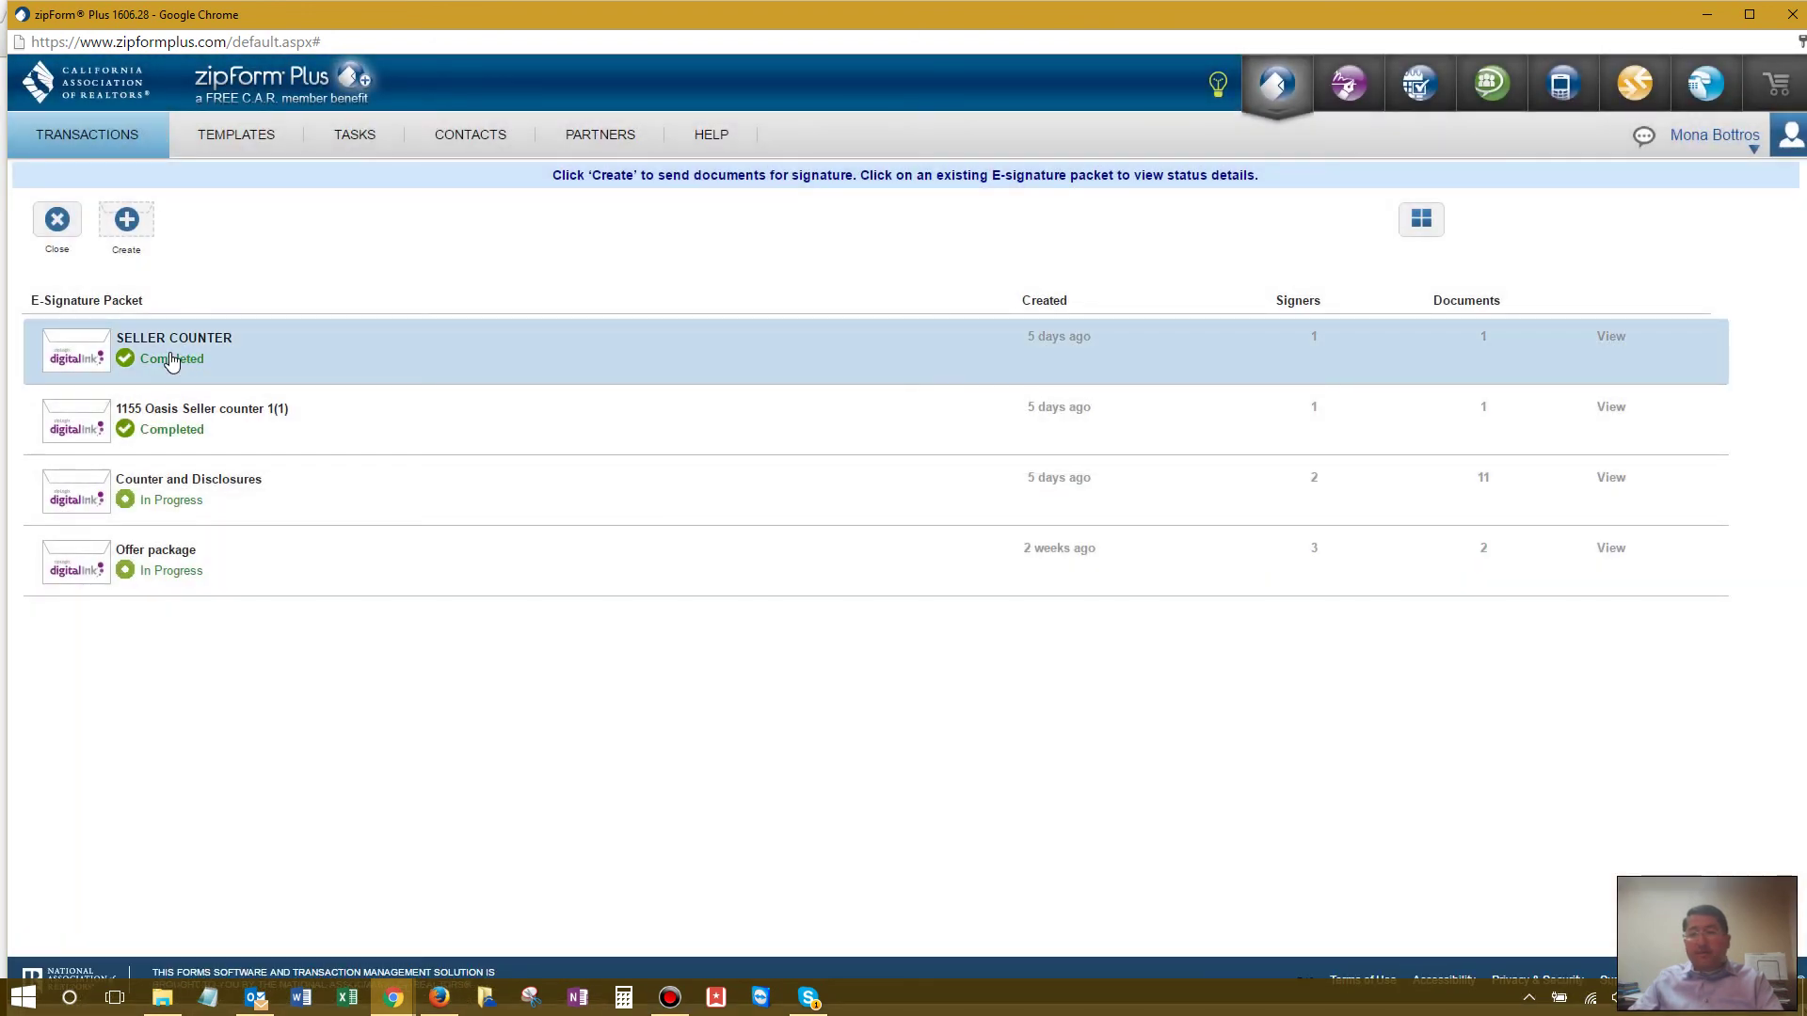
pyautogui.click(172, 362)
pyautogui.click(1146, 188)
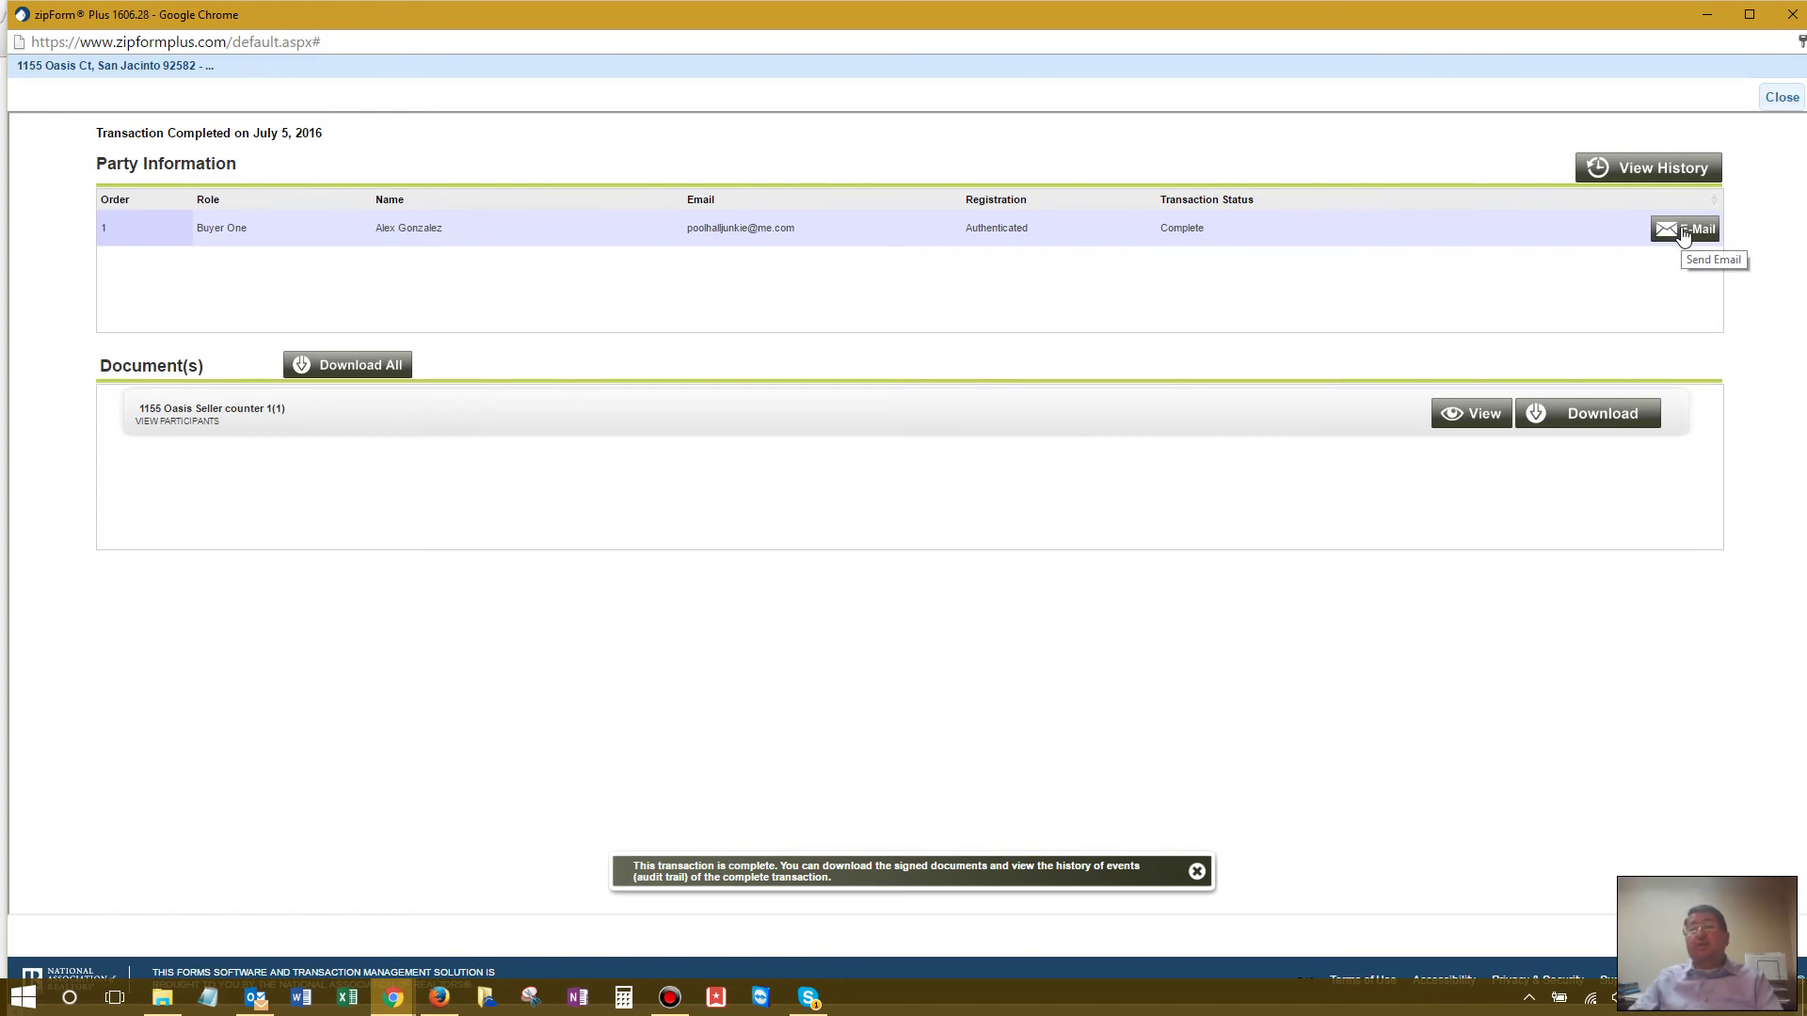
pyautogui.click(1779, 98)
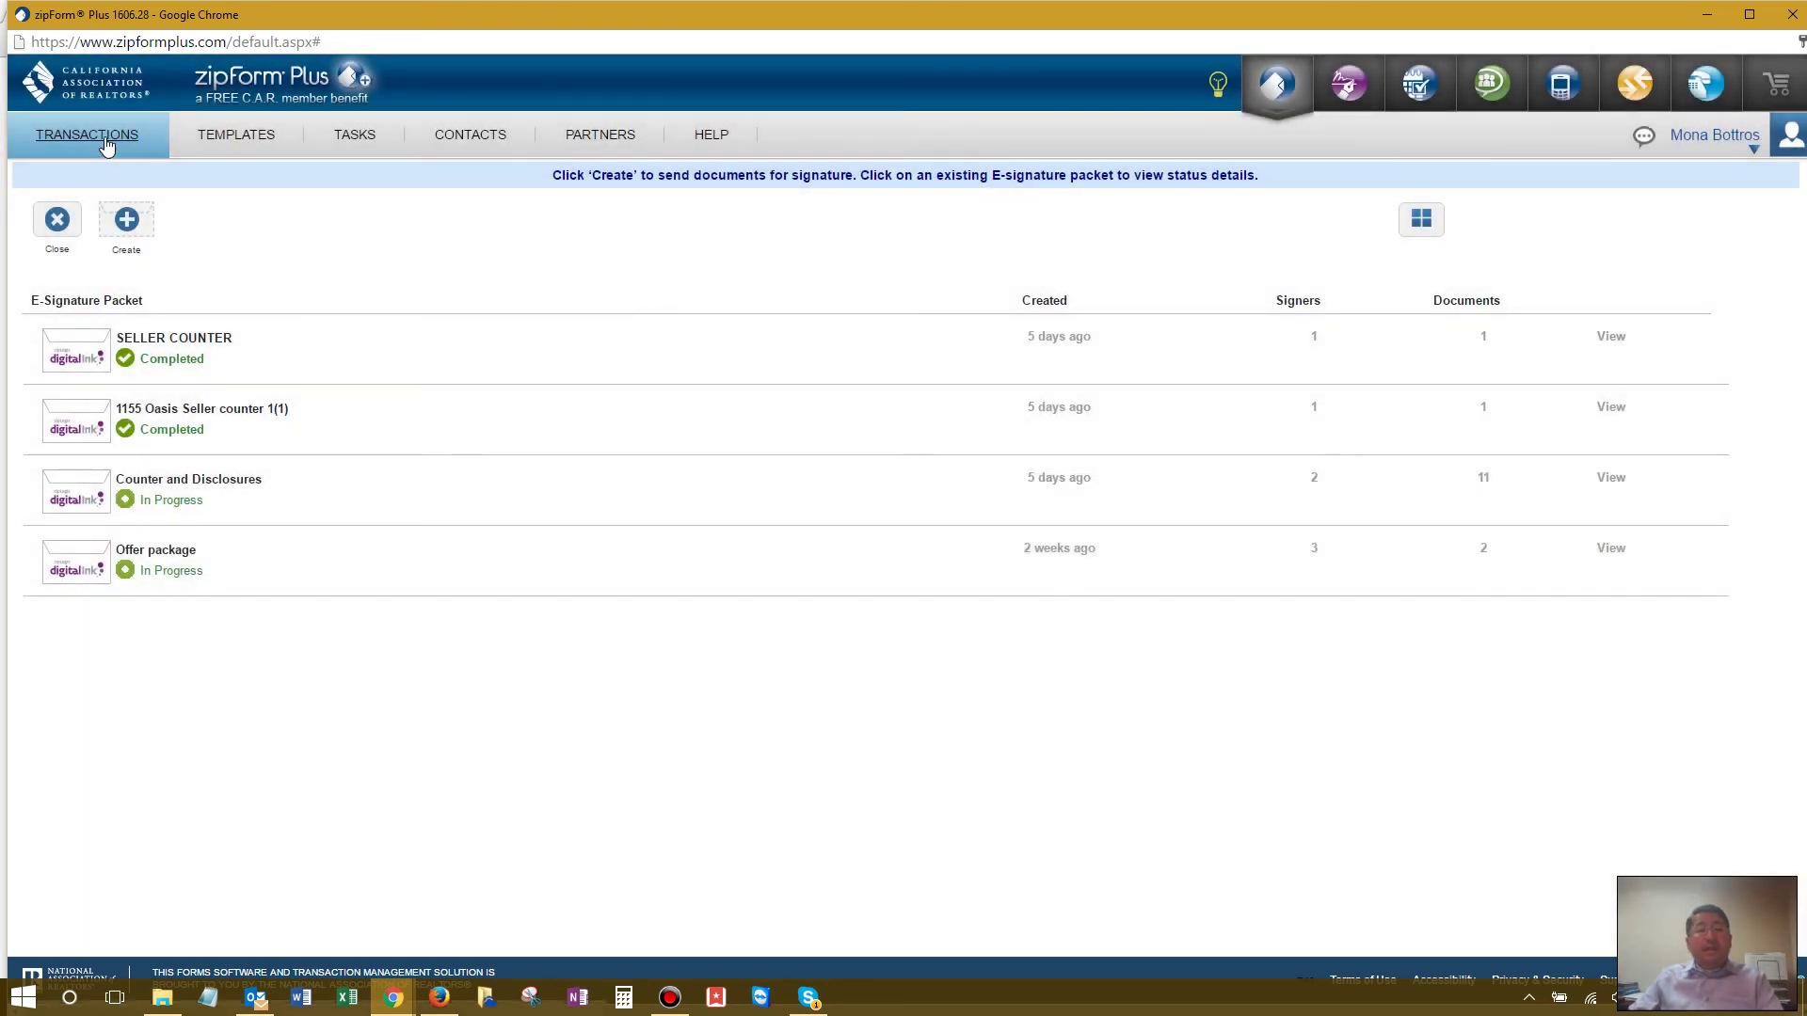
# Step: Return to the document list and check the SELLER COUNTER document's options menu
pyautogui.click(56, 227)
pyautogui.scroll(-1, 832, 595)
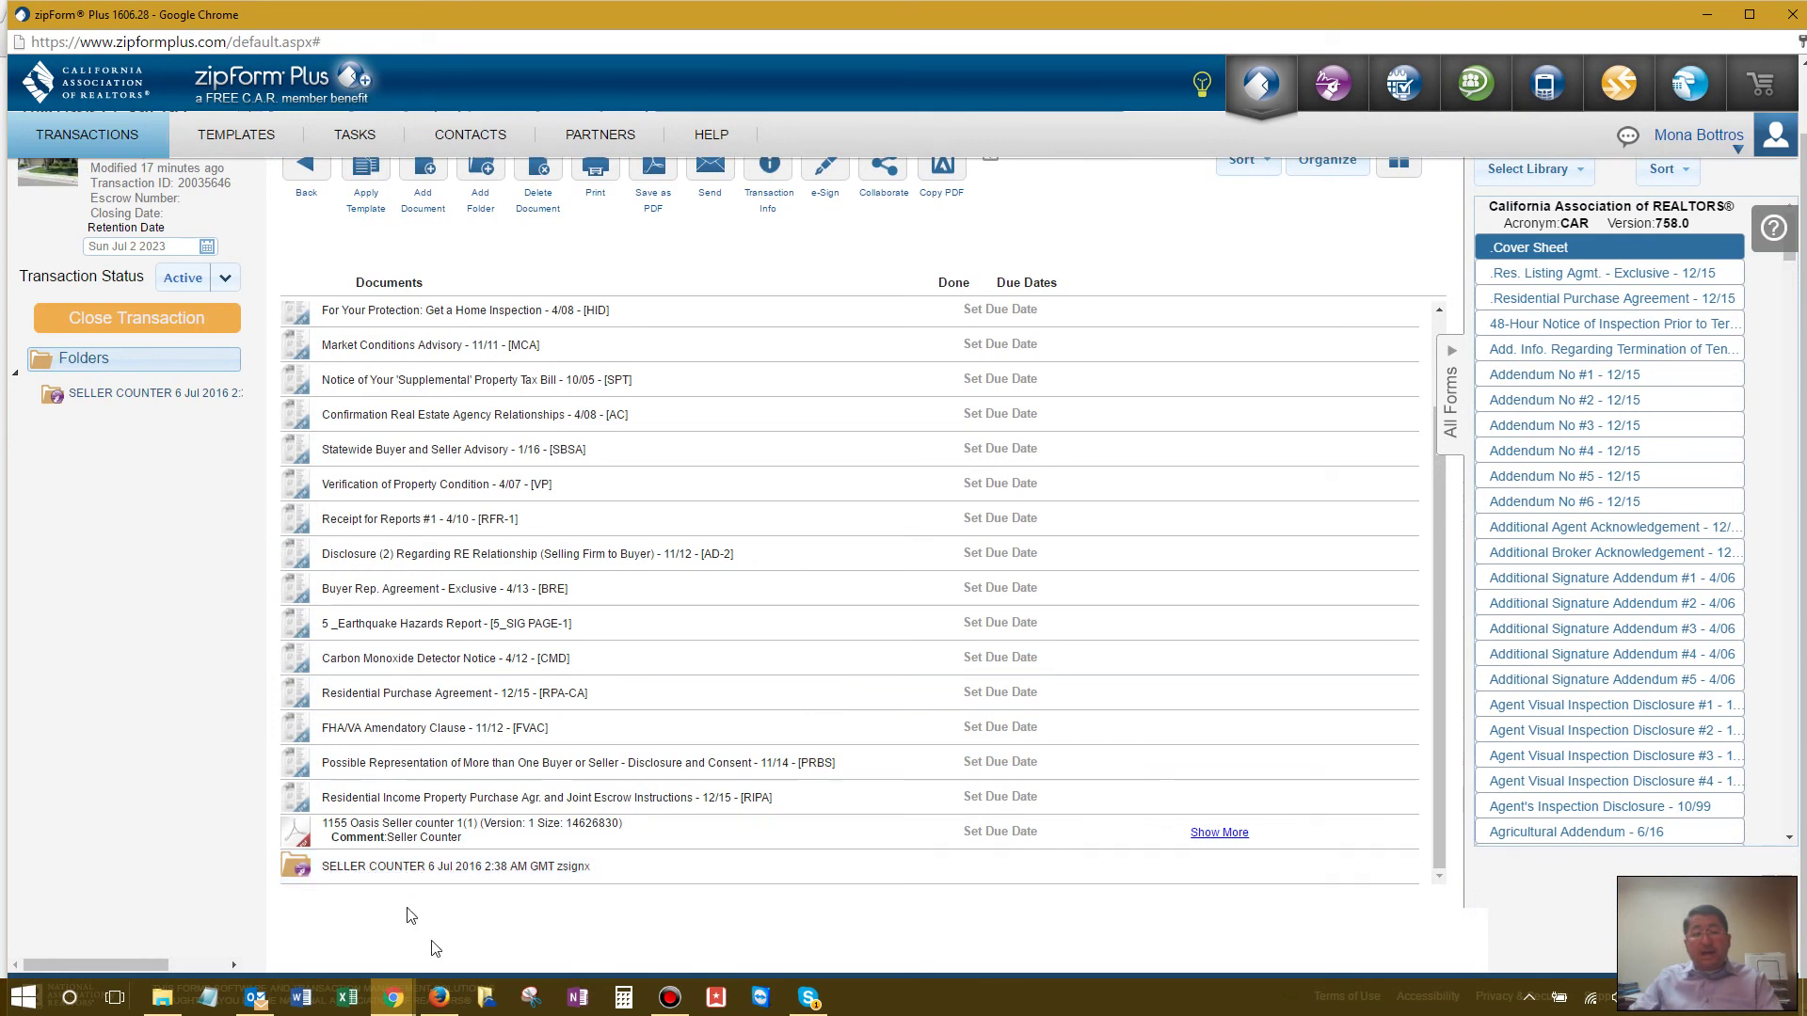
pyautogui.click(1406, 867)
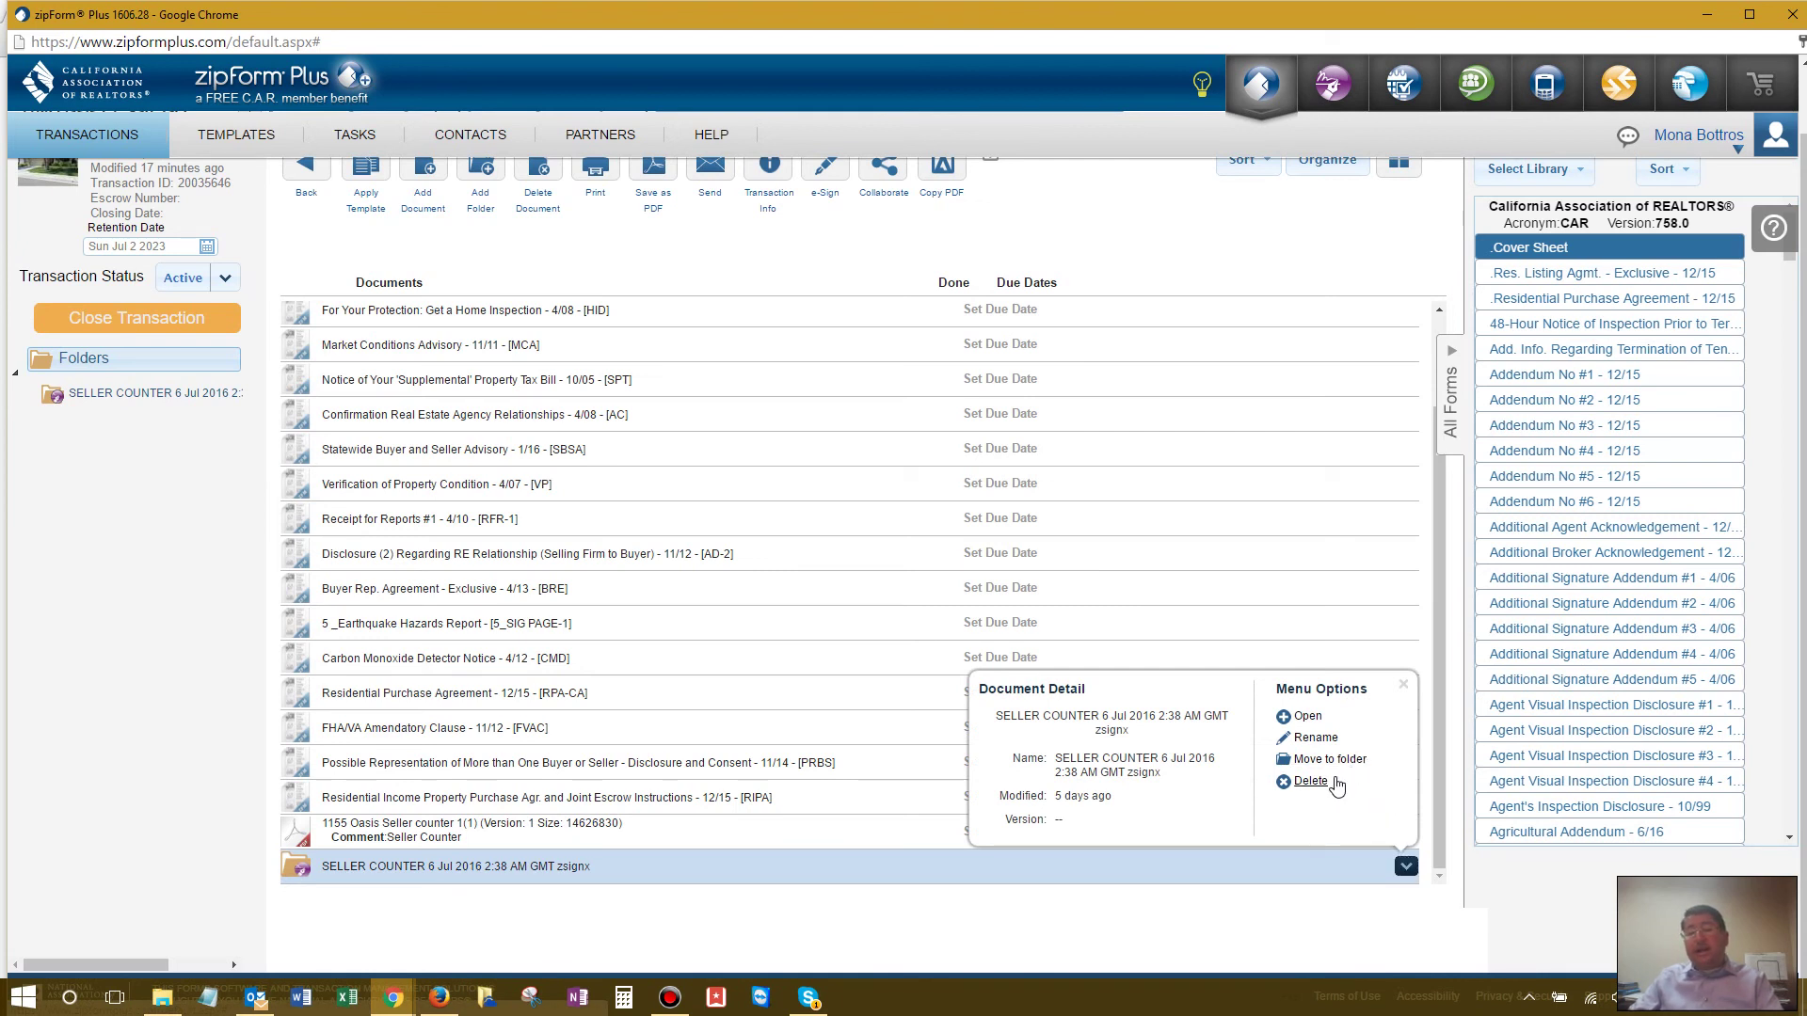
pyautogui.click(147, 734)
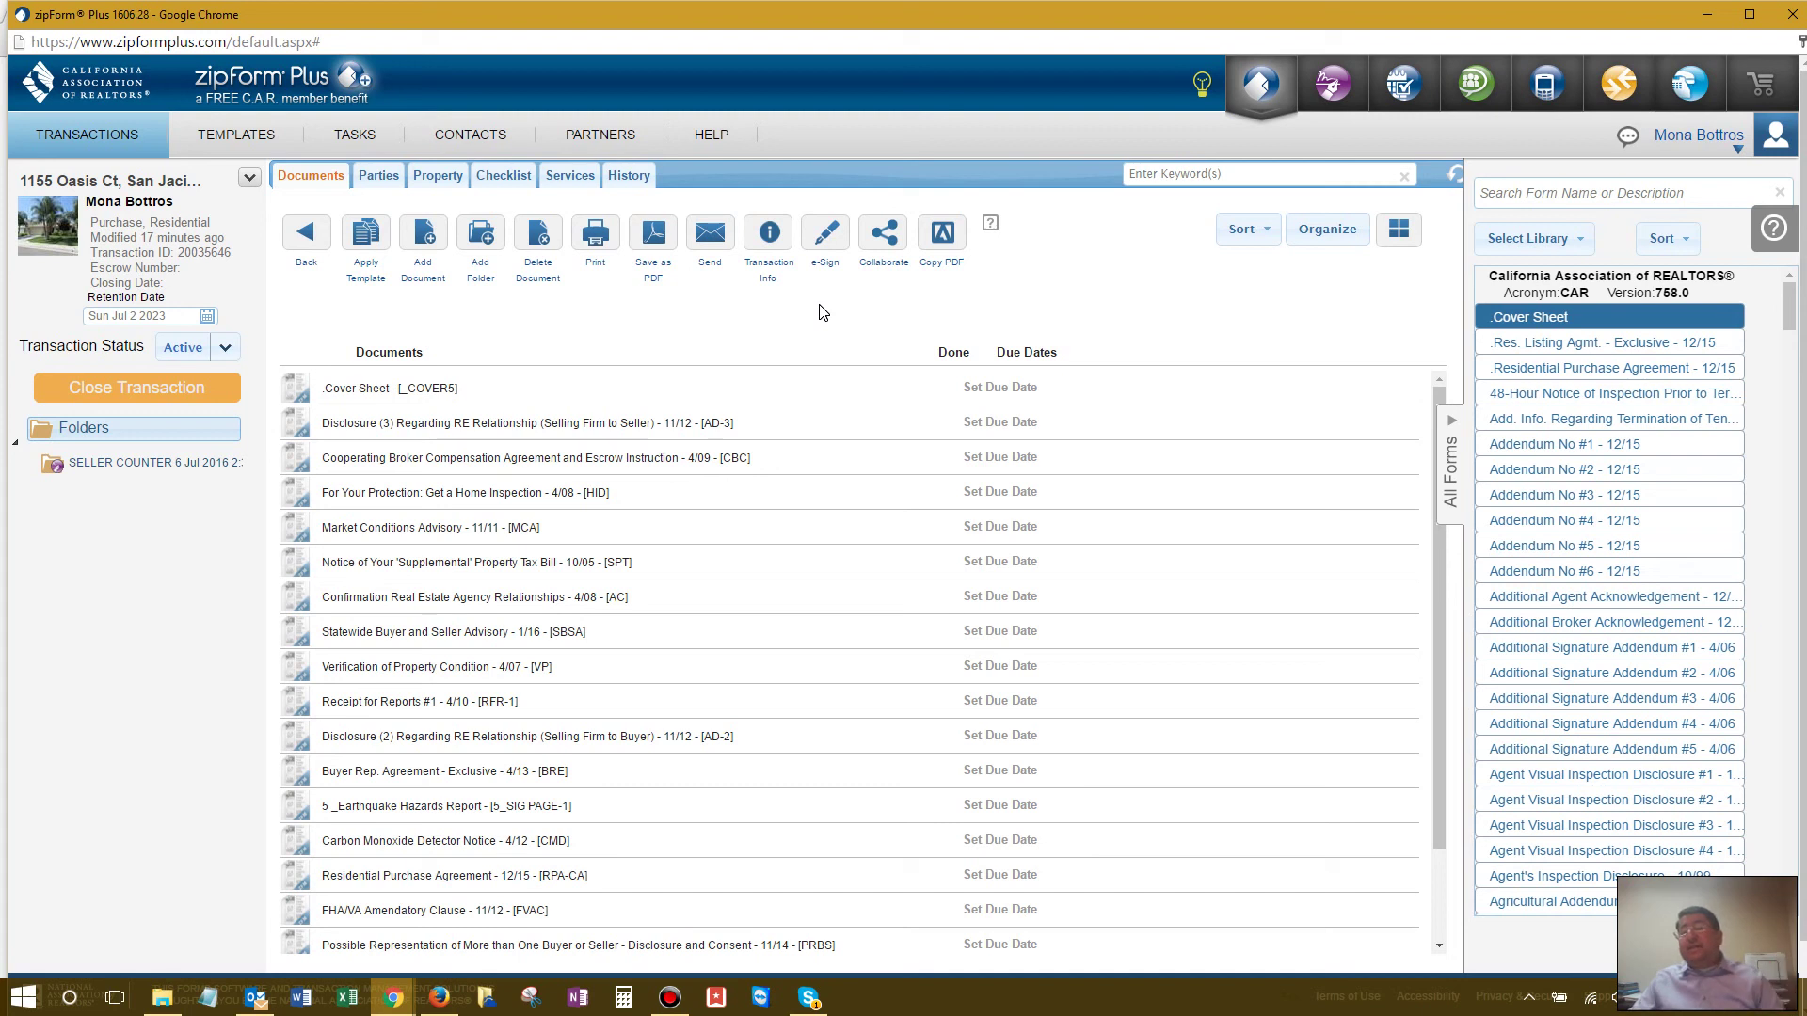
# Step: Save the profile's e-signature settings: zipLogix Digital Ink provider, Pacific Time Zone
pyautogui.click(1740, 156)
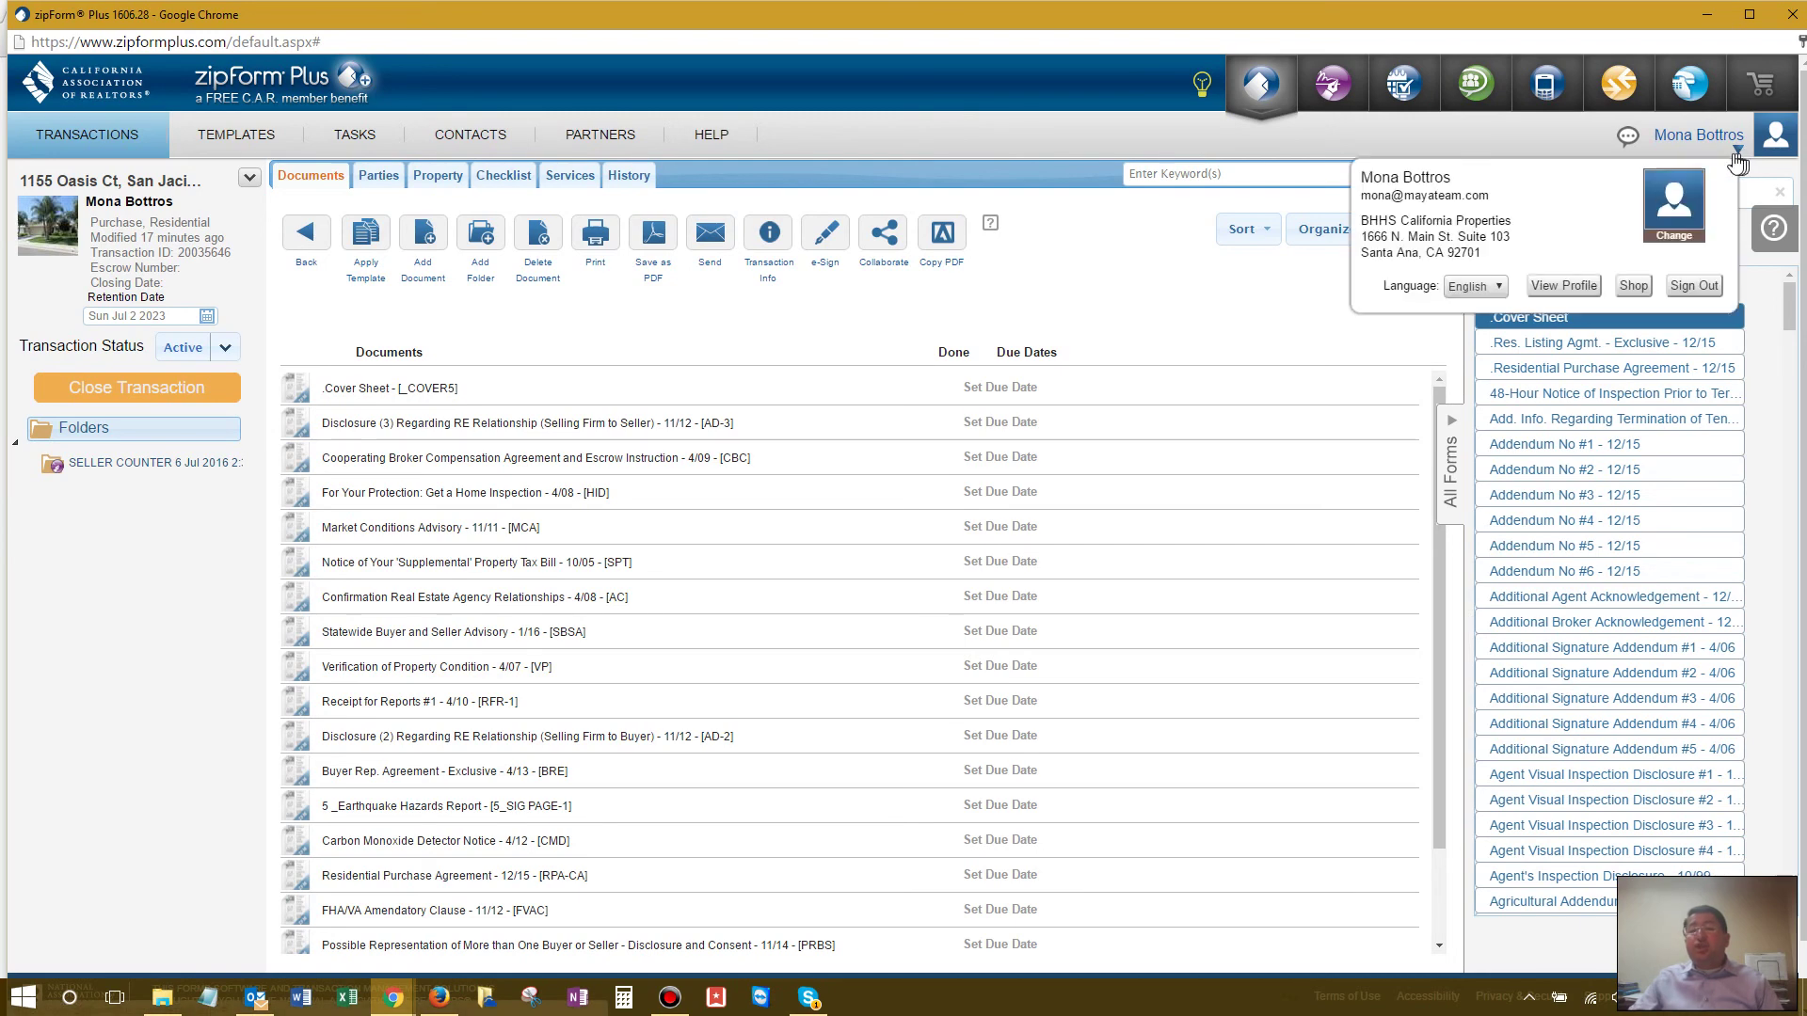
pyautogui.click(1553, 287)
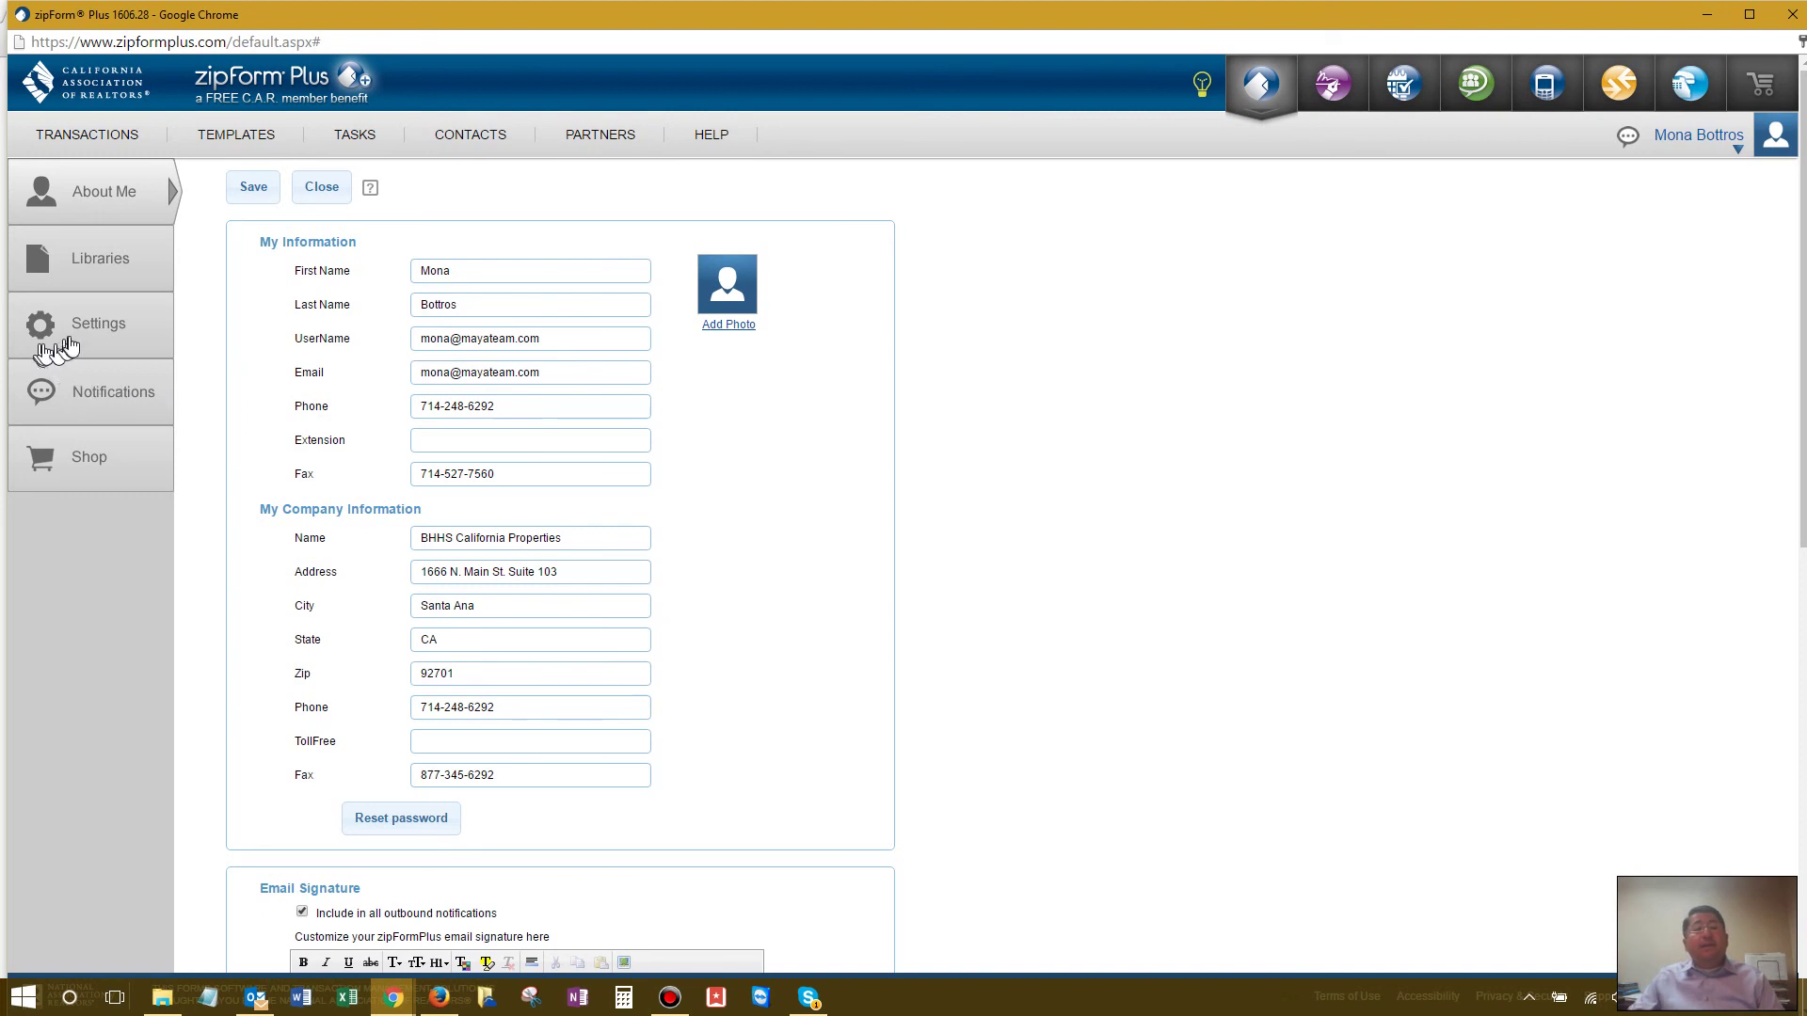
pyautogui.click(111, 331)
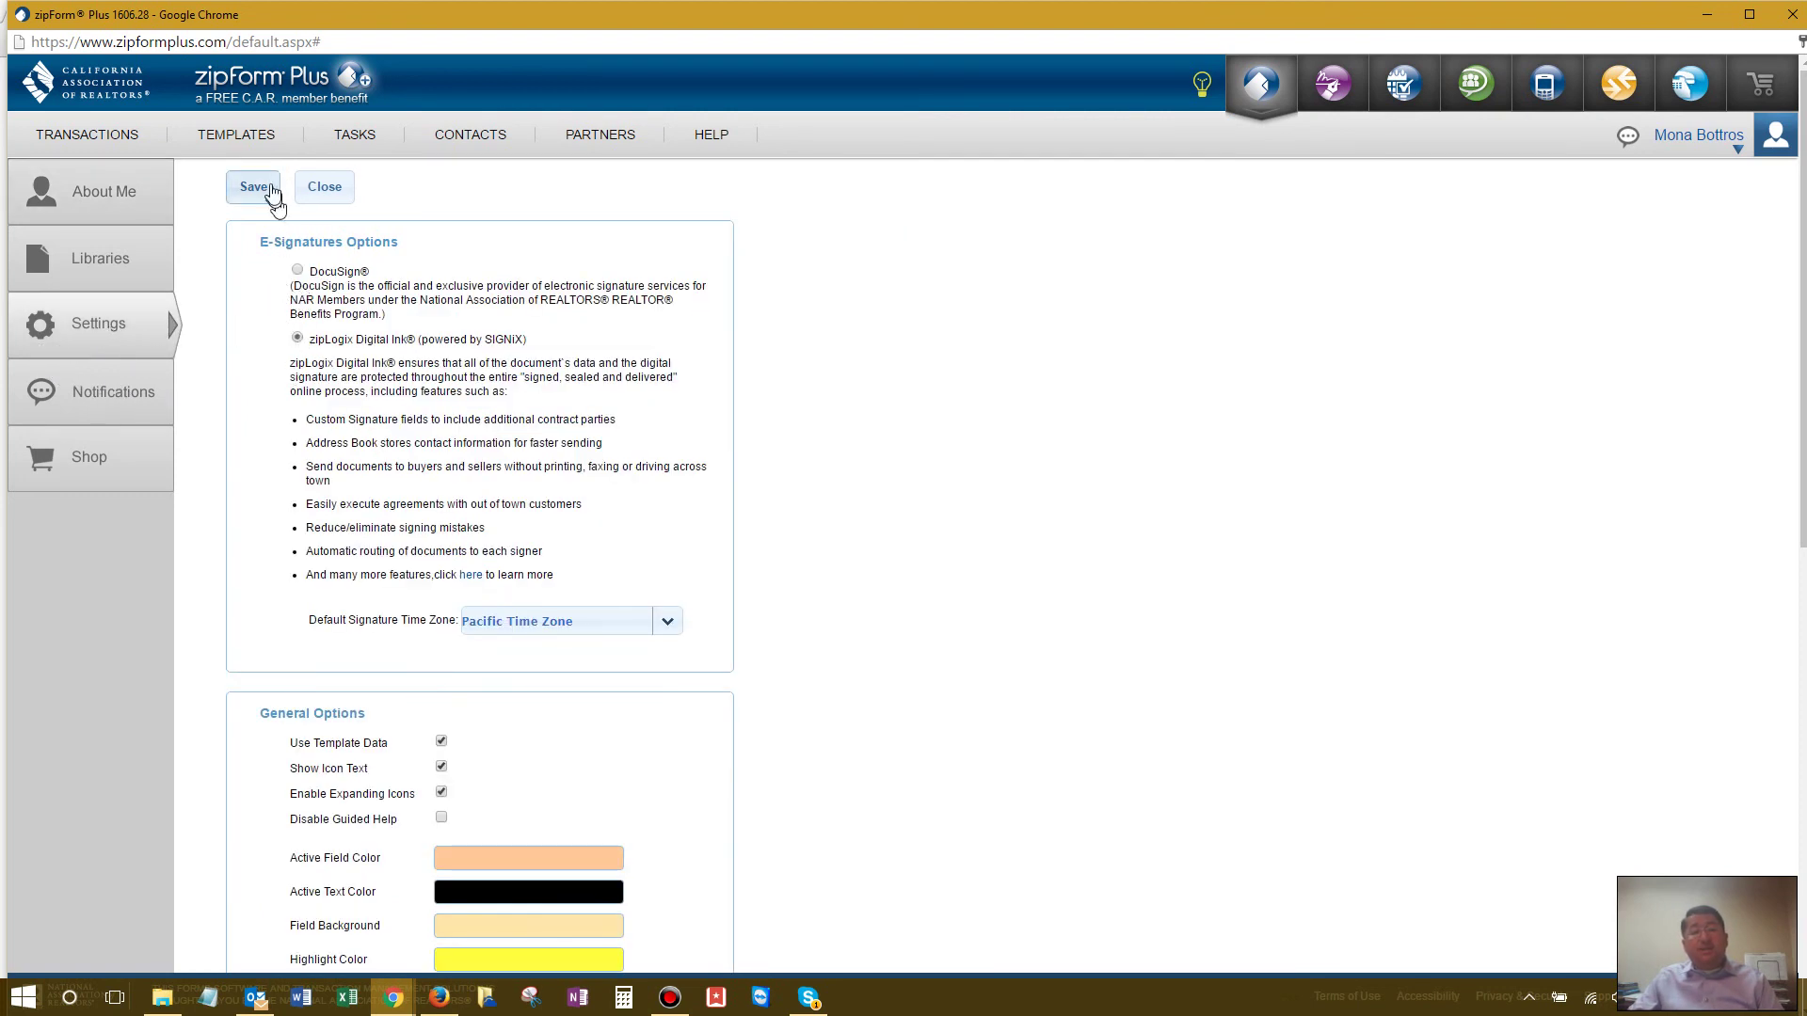
pyautogui.click(109, 138)
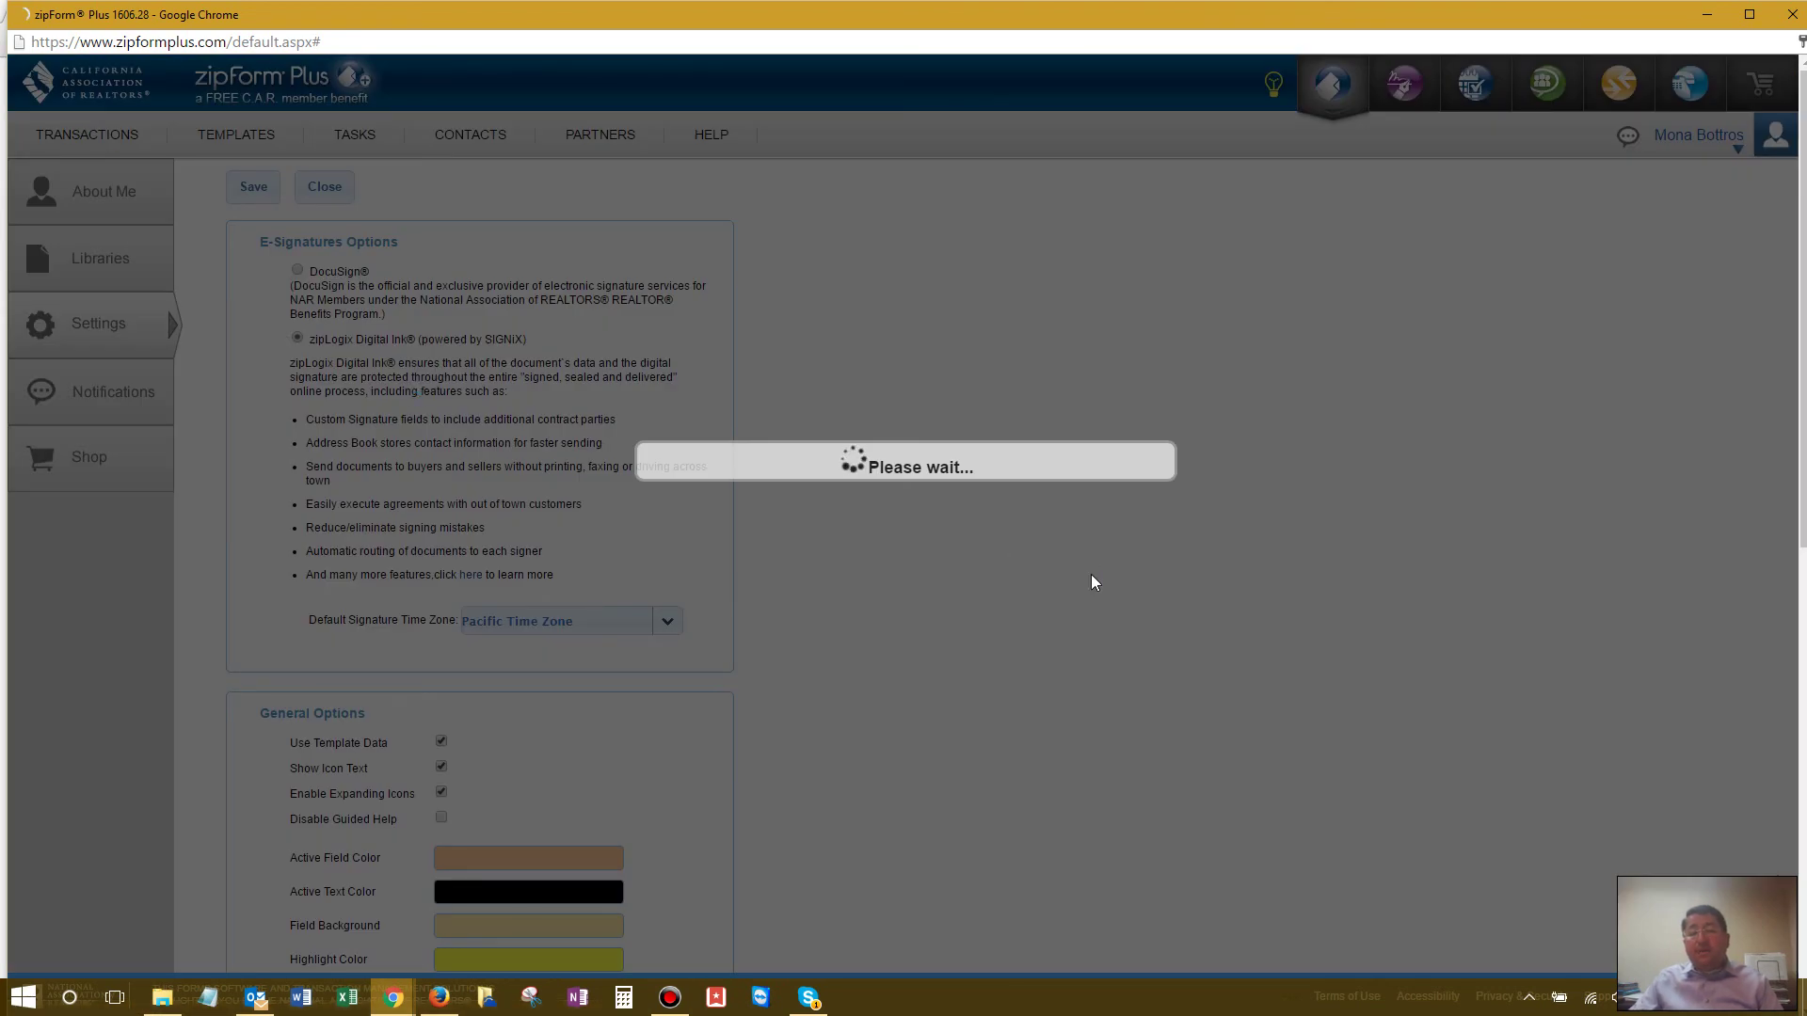